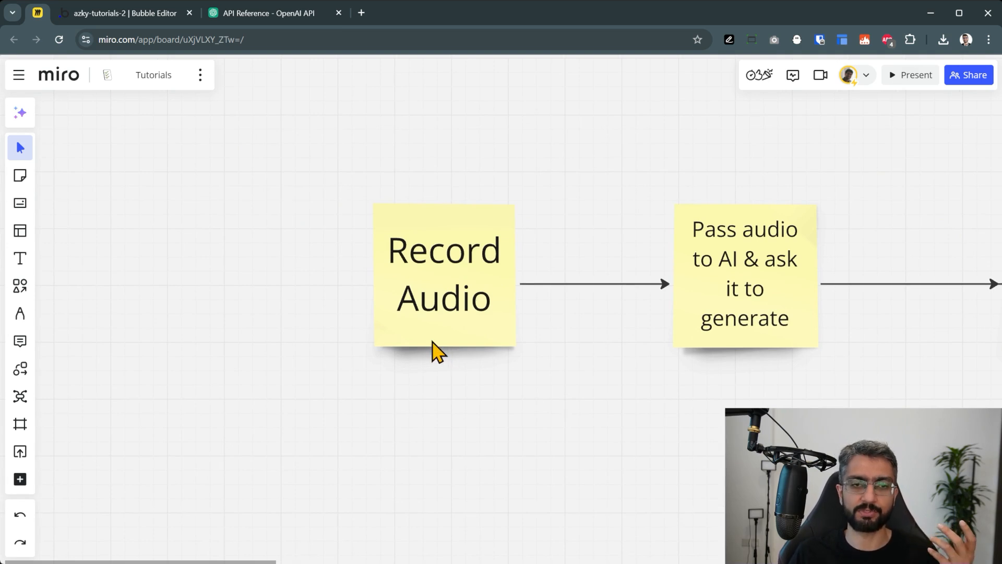
Walk through the flowchart's Record Audio, Pass audio to AI and Steer the conversation steps
click(449, 295)
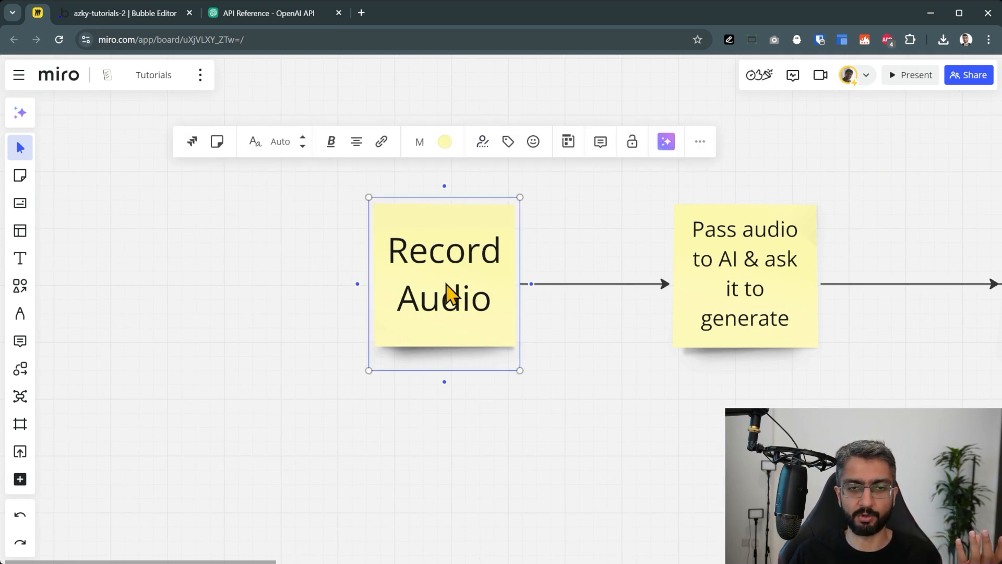
click(689, 334)
drag(861, 450, 620, 444)
click(473, 235)
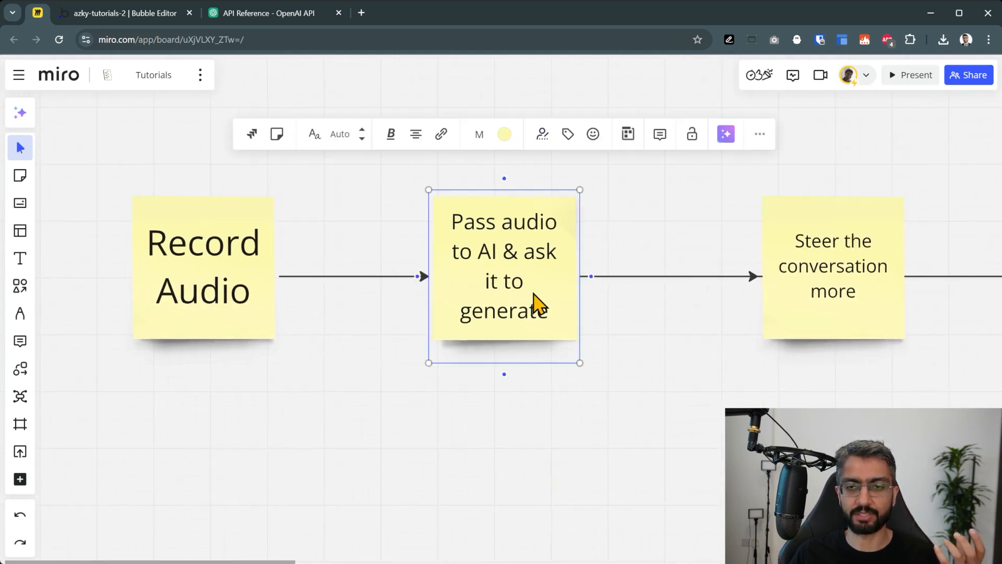
drag(699, 436, 533, 432)
click(660, 309)
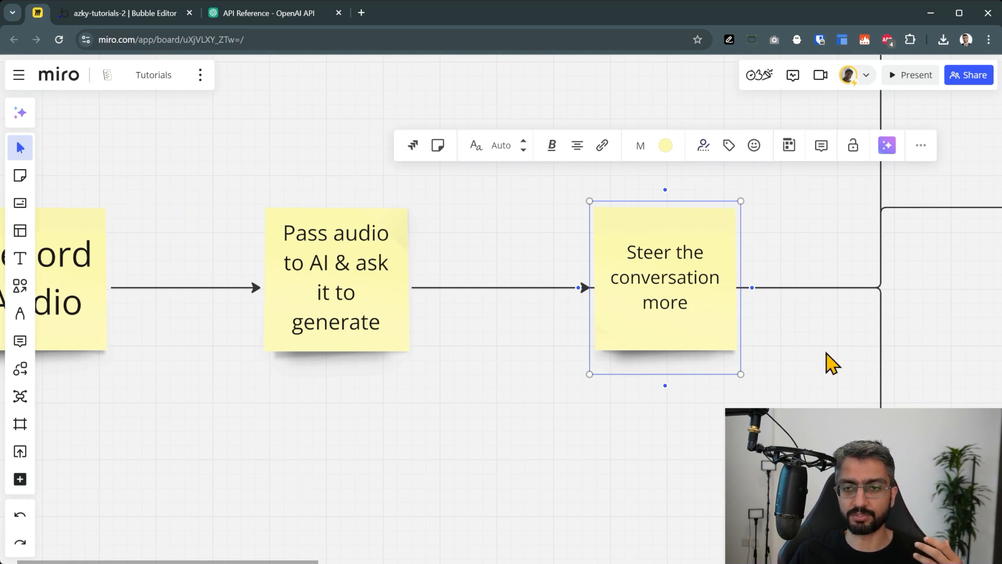
drag(826, 353, 487, 438)
scroll(750, 359, down, 3)
drag(774, 338, 501, 308)
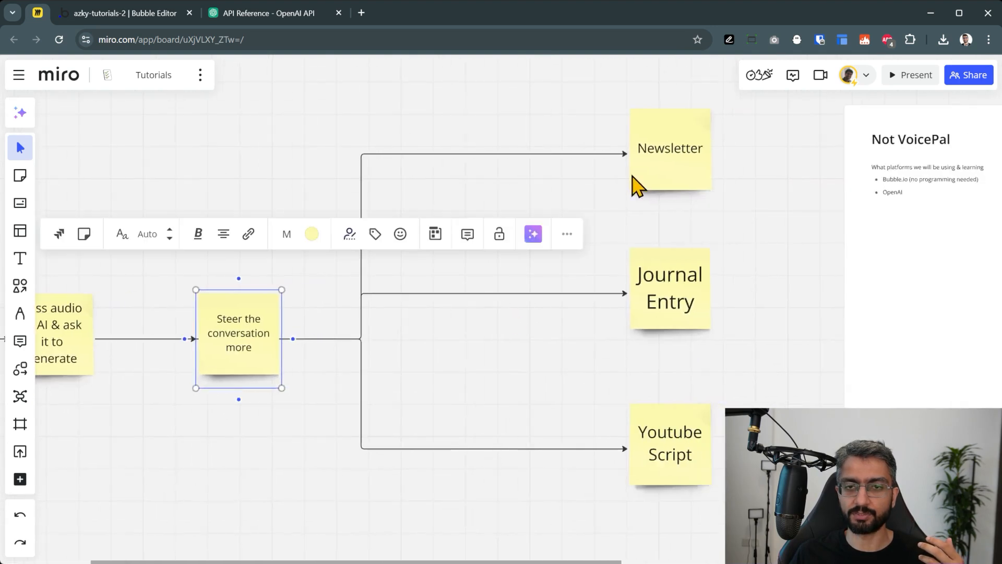
scroll(655, 172, up, 3)
Review the Newsletter, Journal Entry and Youtube Script outputs, then finish the 'OpenAI API (no programming needed)' bullet
click(664, 164)
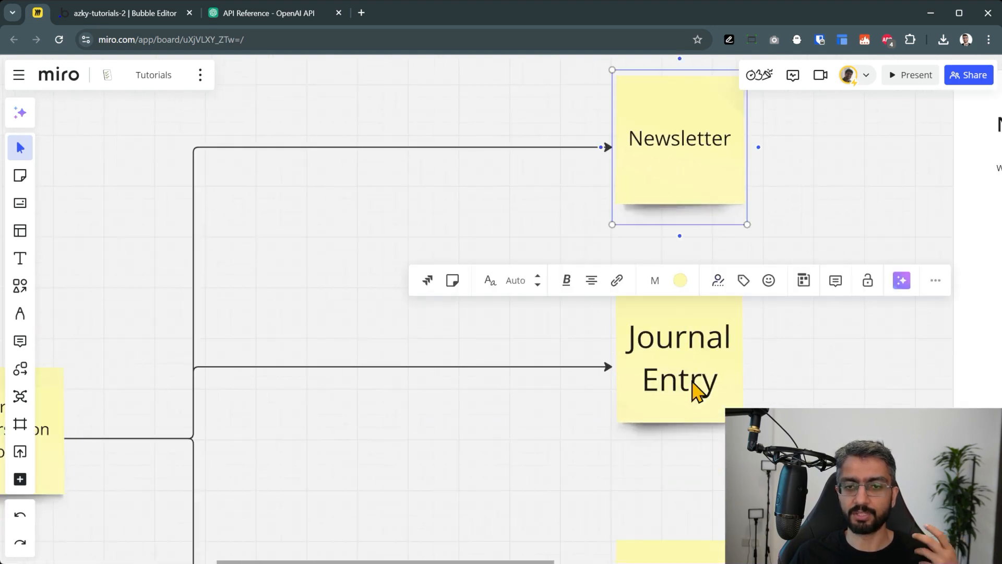
click(691, 382)
drag(792, 494, 744, 362)
click(680, 428)
click(752, 418)
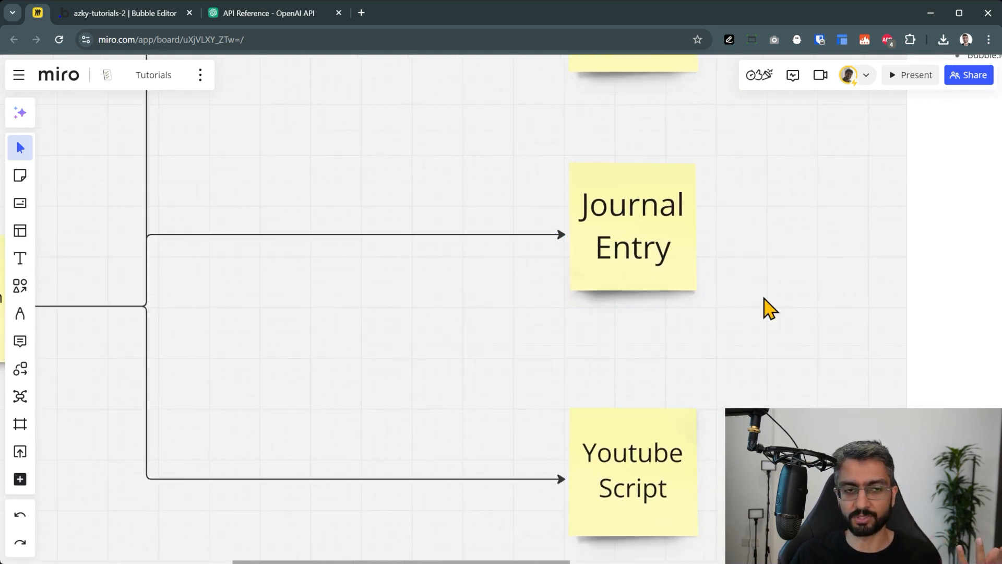
scroll(770, 308, down, 4)
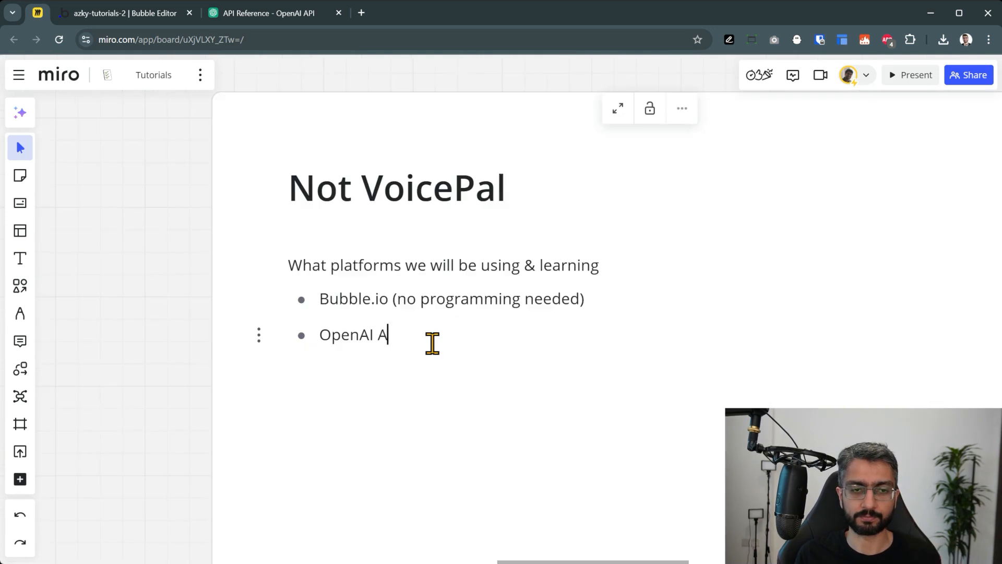
text(PI (no programming needed))
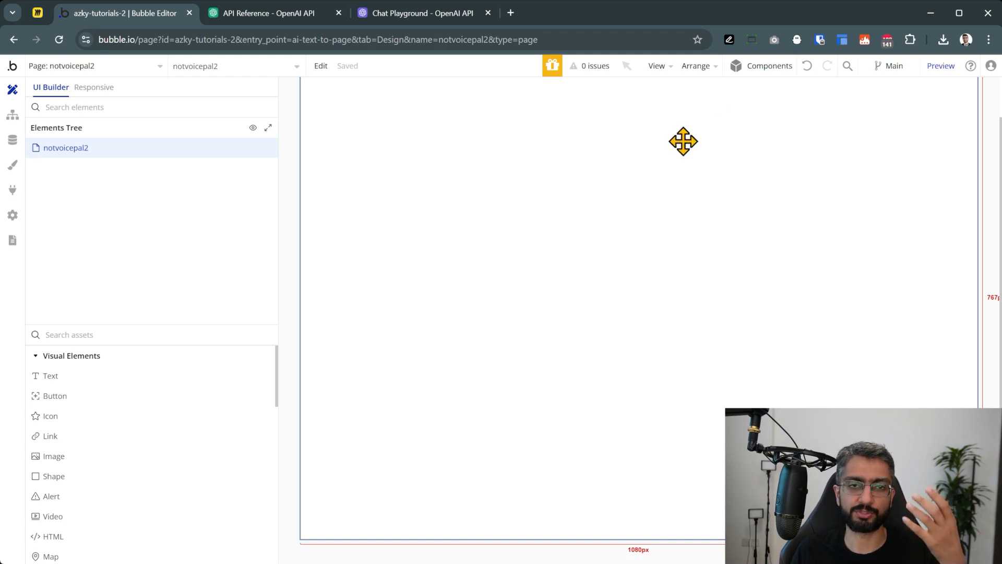
Set the notvoicepal2 page's layout width to 500 px
double_click(439, 202)
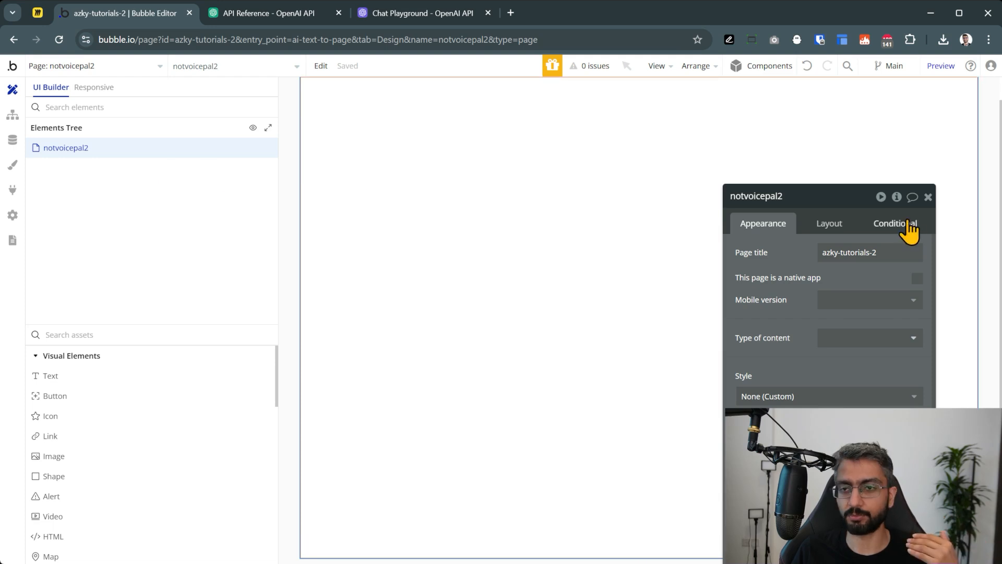
click(835, 225)
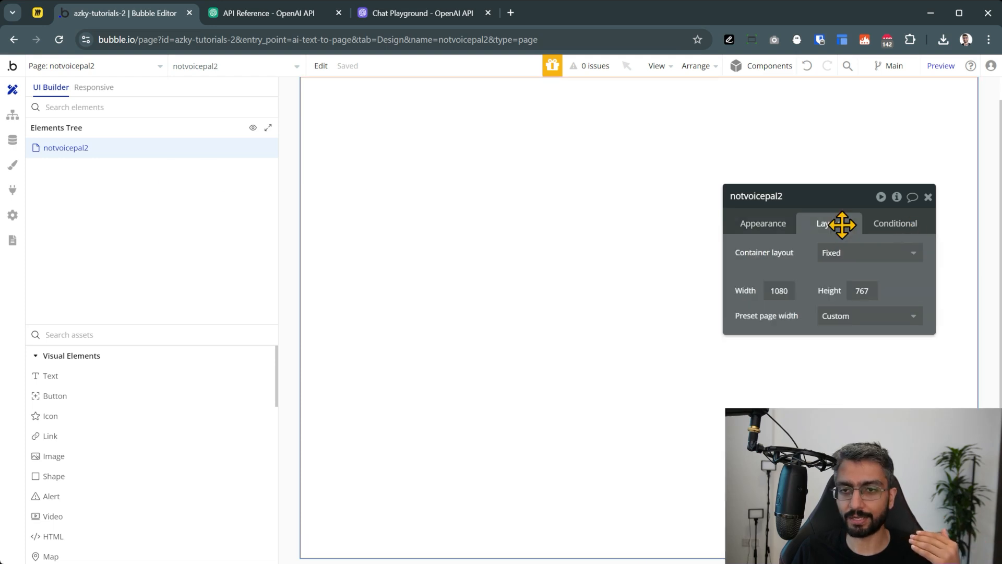
double_click(765, 286)
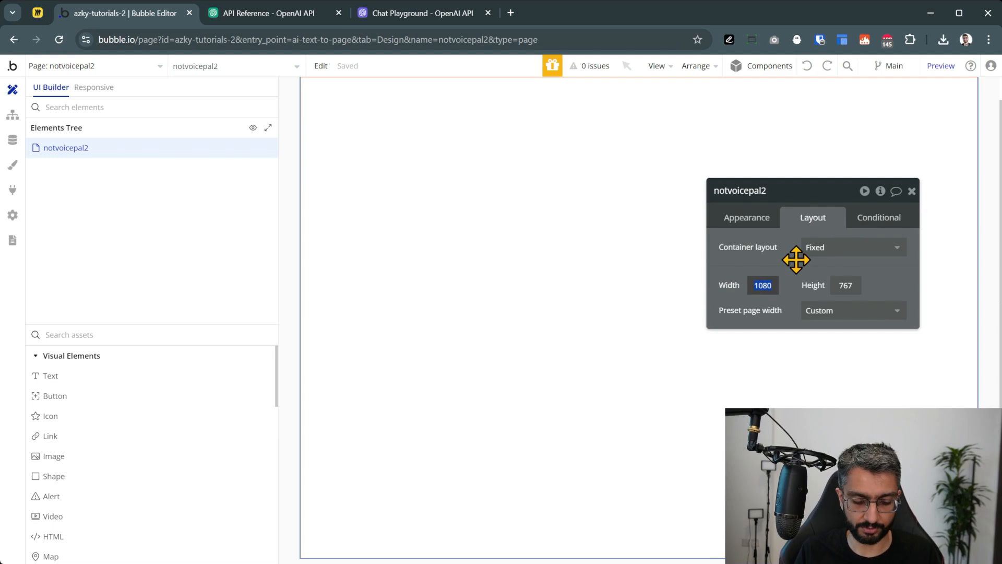
key(Return)
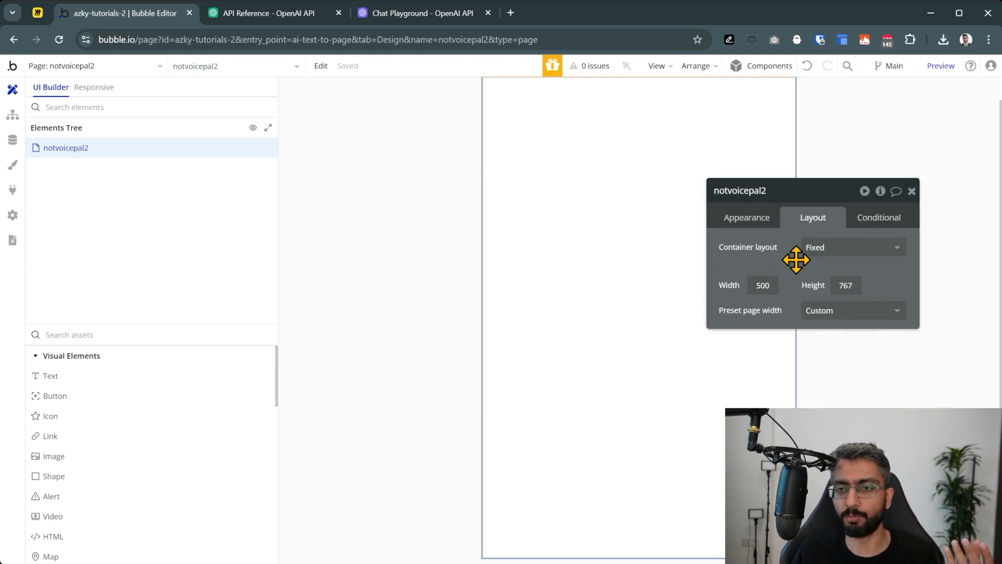
click(911, 191)
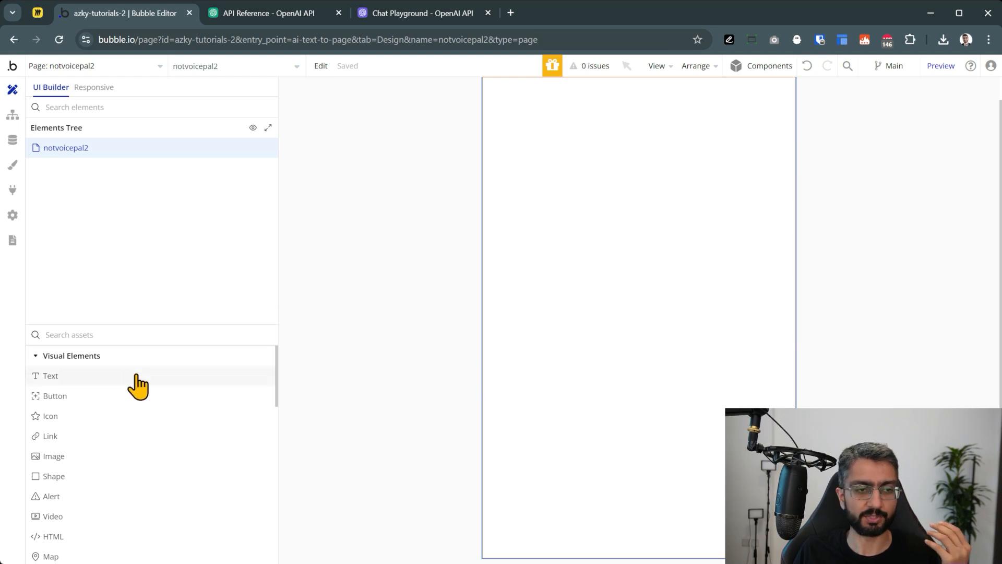
Add a widened 'Not Voice Pal' text styled Heading 3, then return to Miro
drag(139, 386, 550, 106)
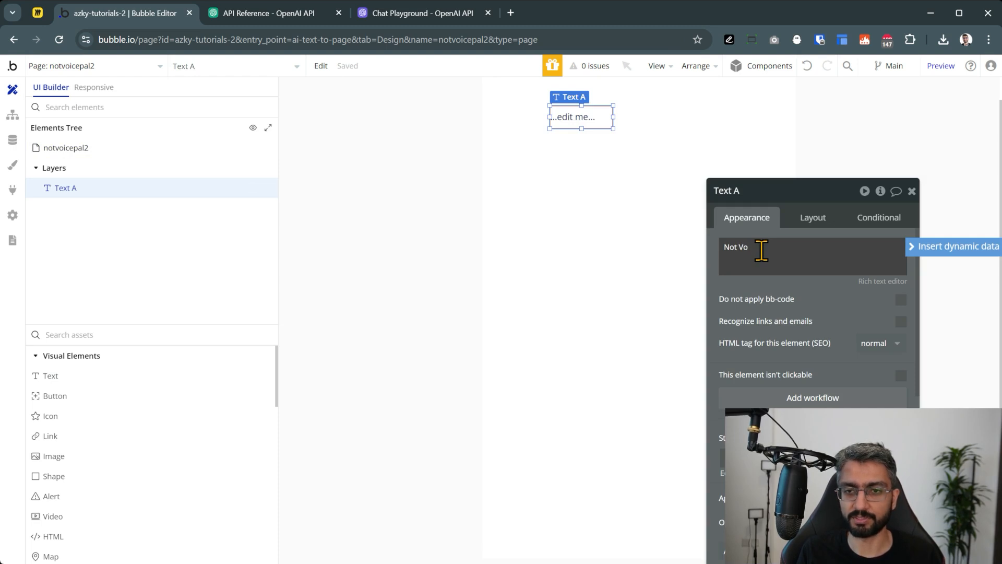
click(773, 303)
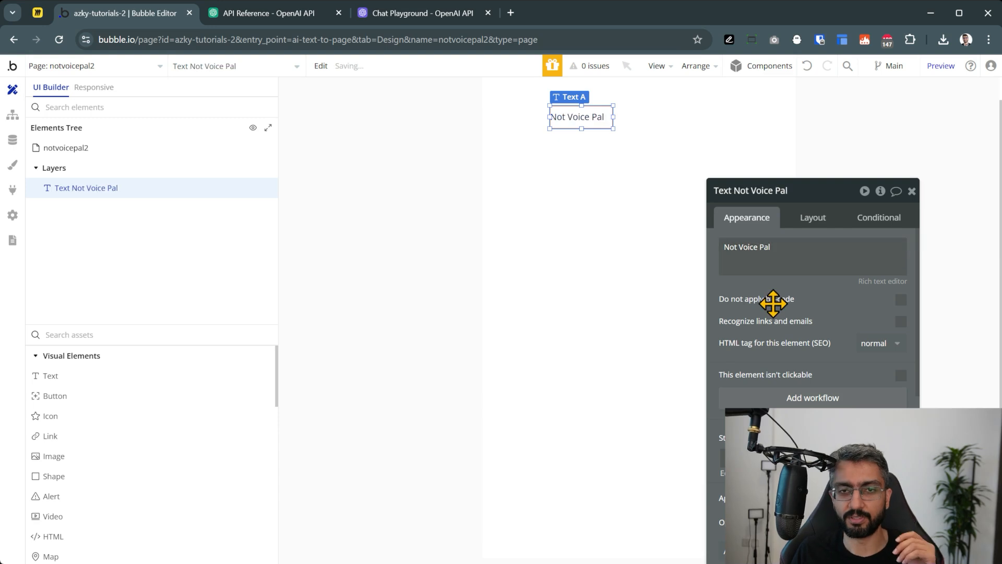
click(812, 458)
click(819, 306)
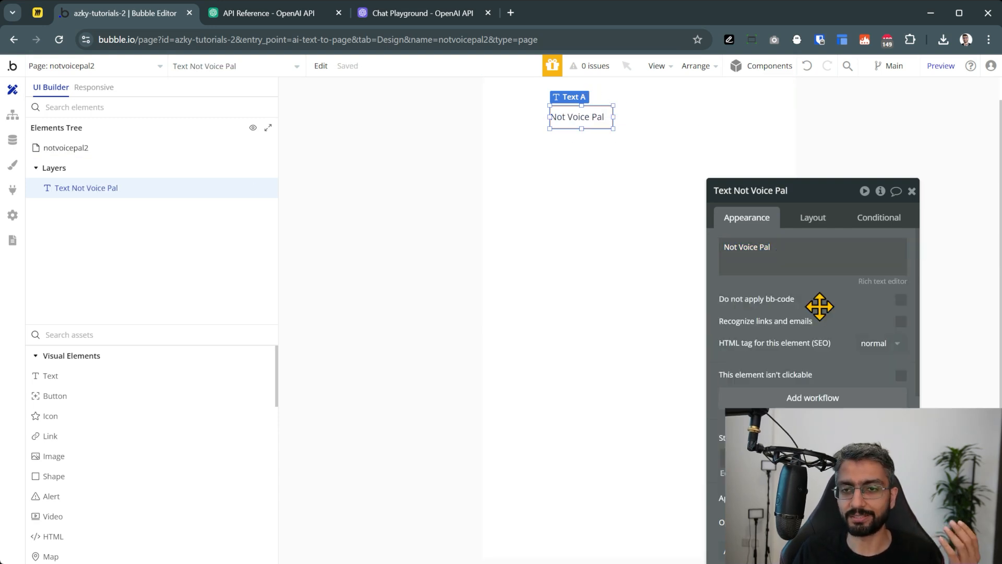
drag(613, 129, 730, 137)
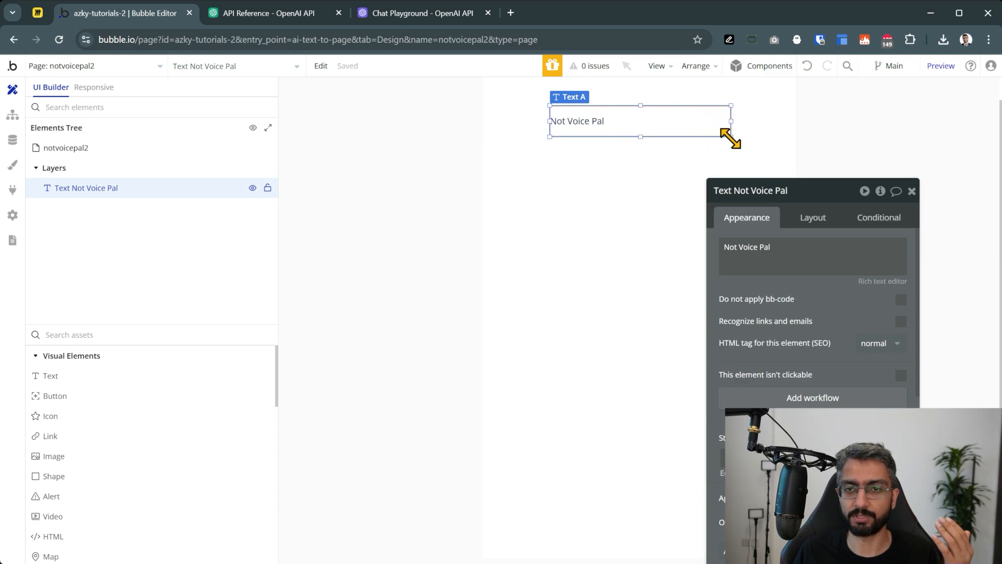
scroll(800, 304, down, 3)
scroll(801, 311, down, 2)
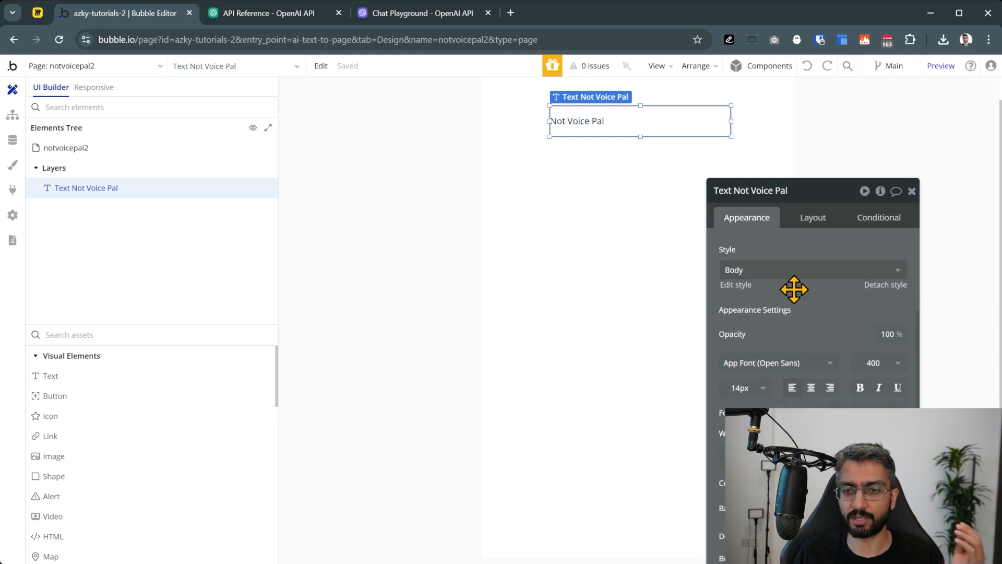
click(791, 270)
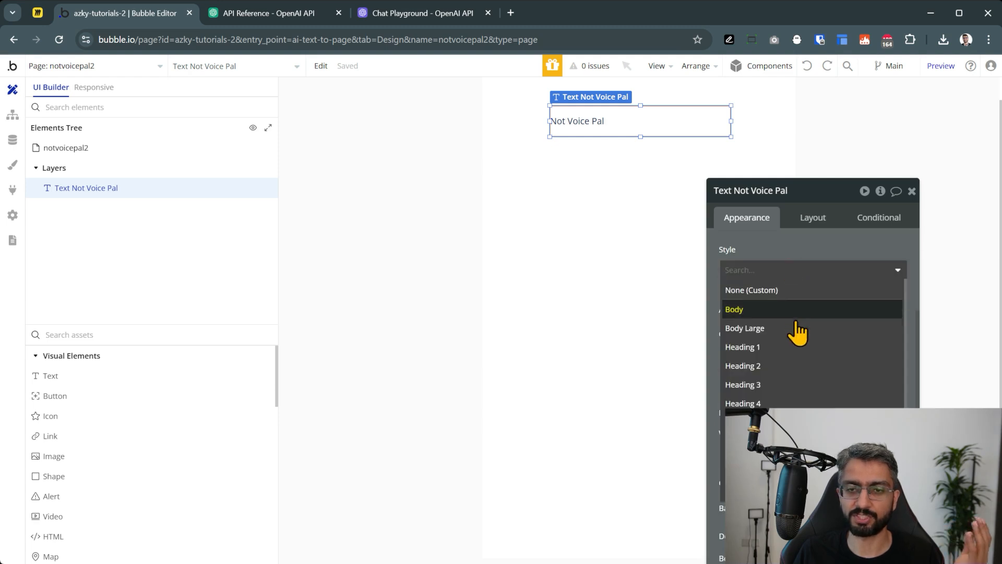
click(797, 385)
key(Escape)
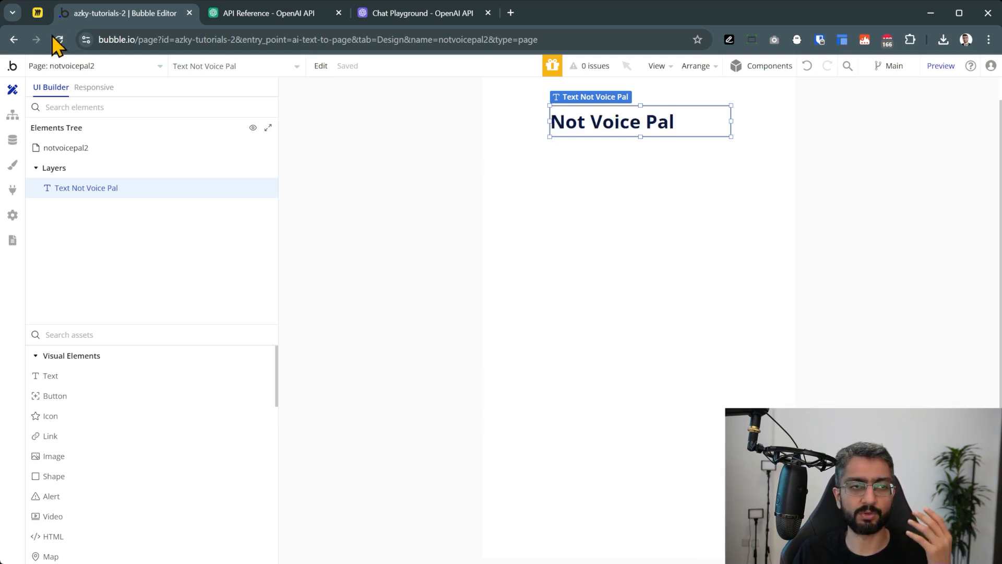
click(37, 14)
Pan back to the flowchart, select the Record Audio sticky, and return to Bubble
scroll(164, 263, down, 6)
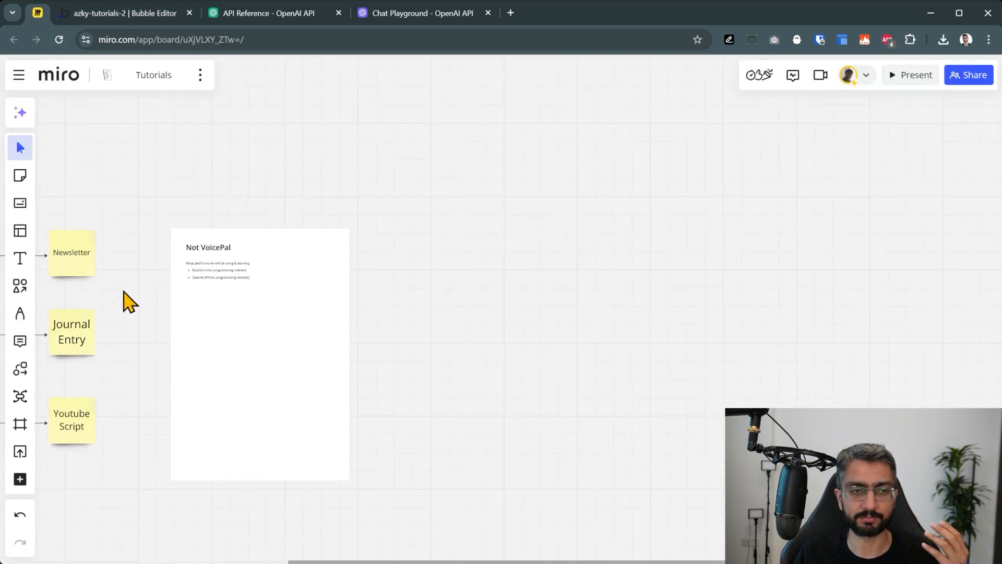
drag(120, 302, 827, 266)
scroll(292, 363, up, 4)
scroll(456, 405, right, 3)
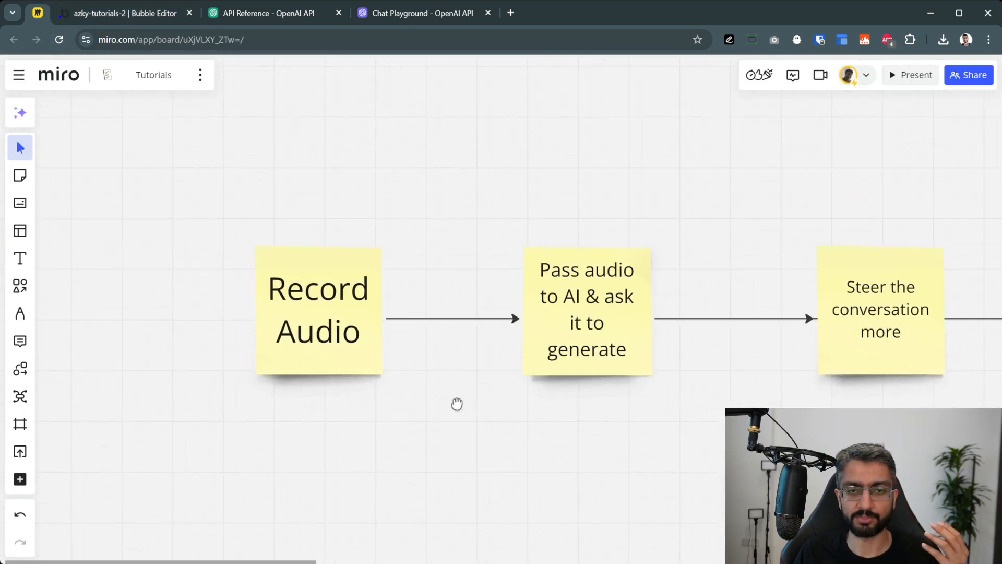
click(270, 305)
click(156, 16)
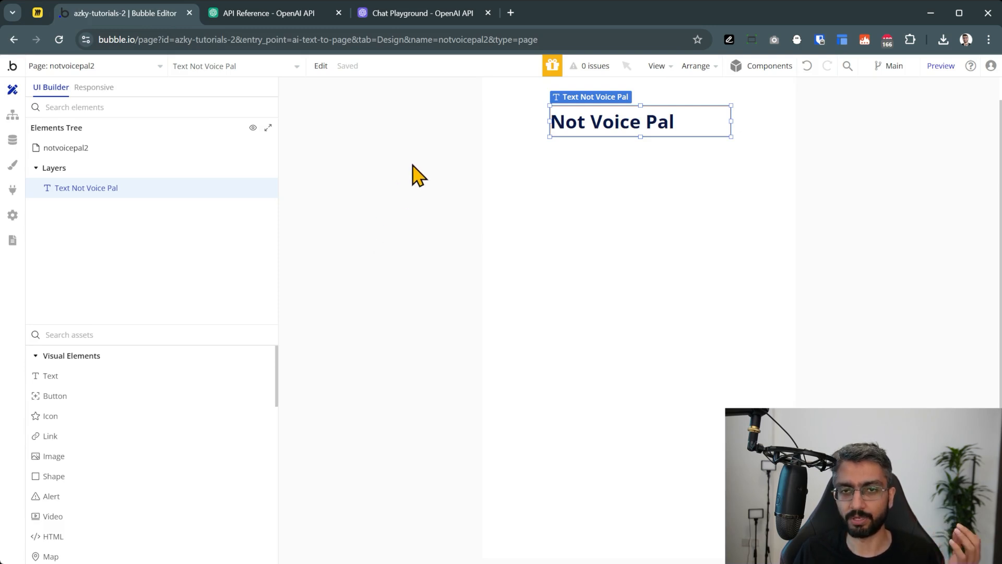
click(12, 194)
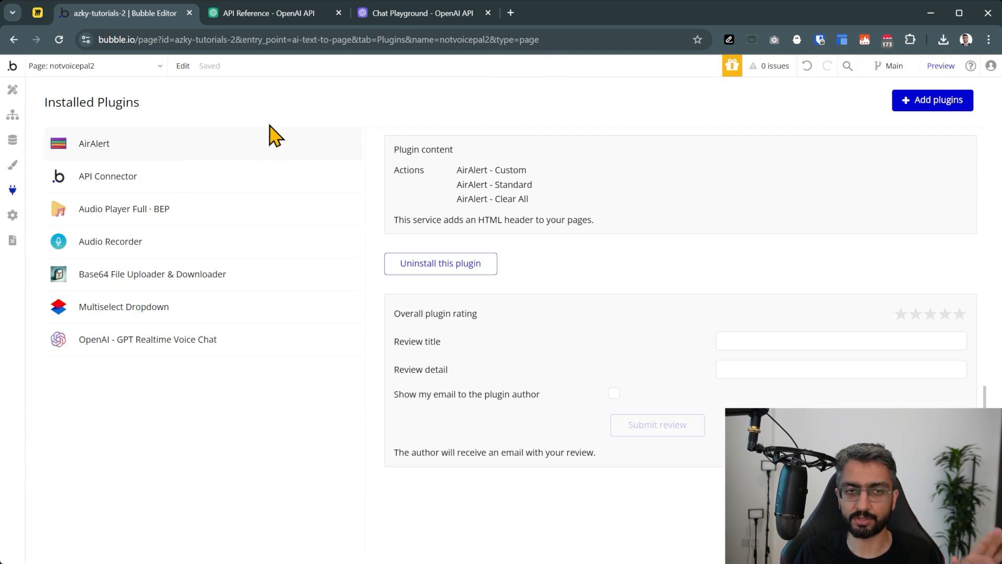
click(942, 111)
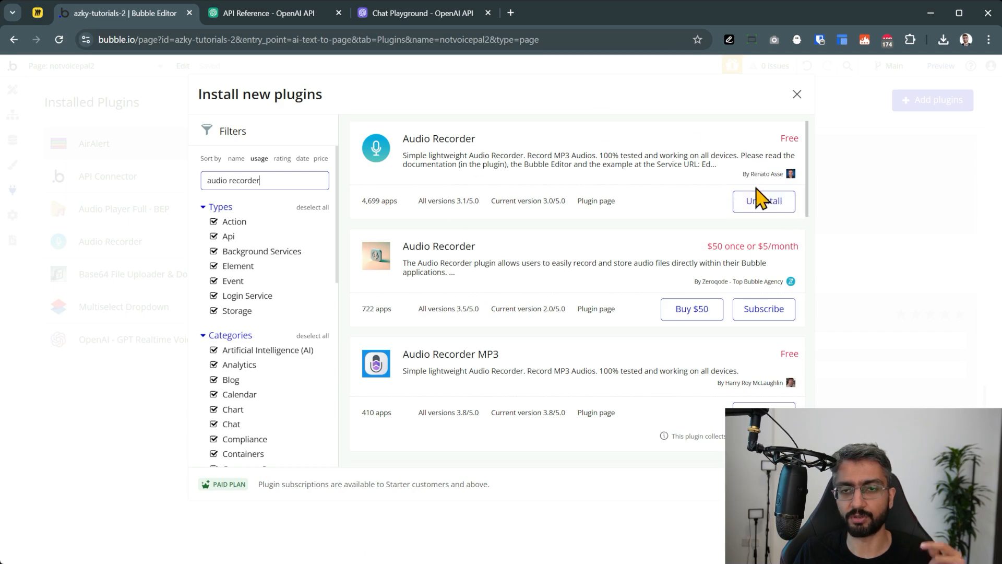
click(797, 95)
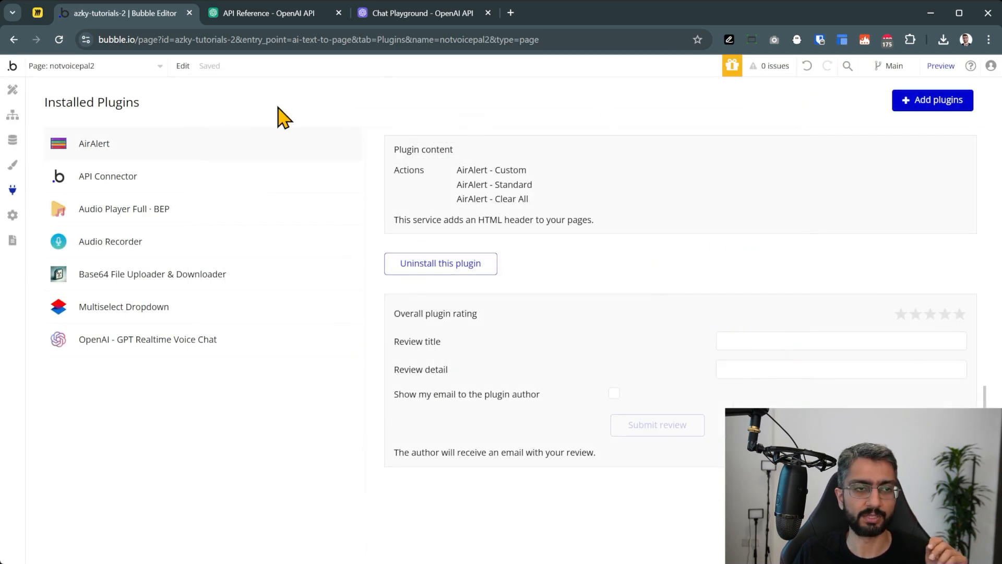
click(134, 244)
scroll(499, 288, down, 3)
scroll(501, 285, up, 5)
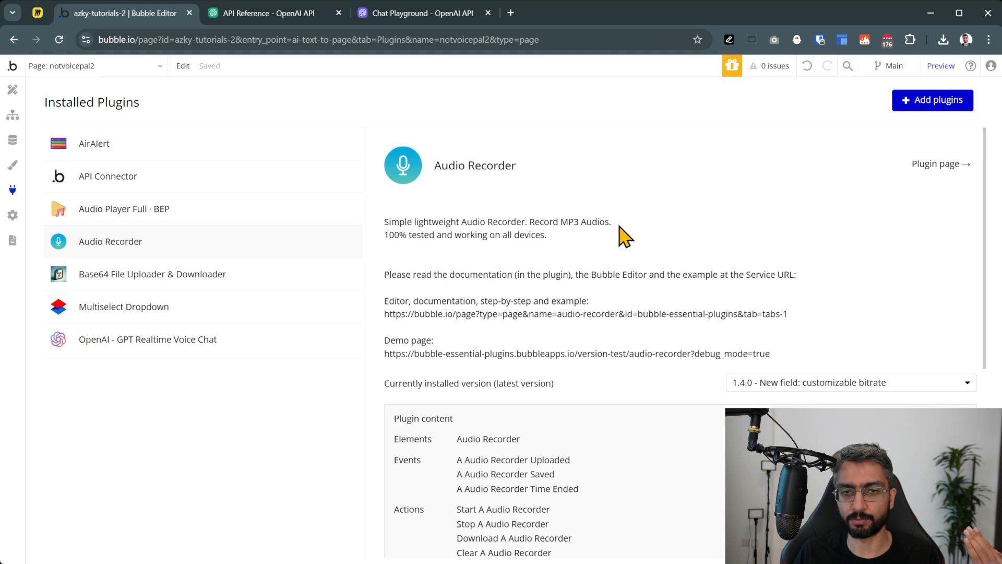
click(14, 97)
scroll(108, 428, down, 4)
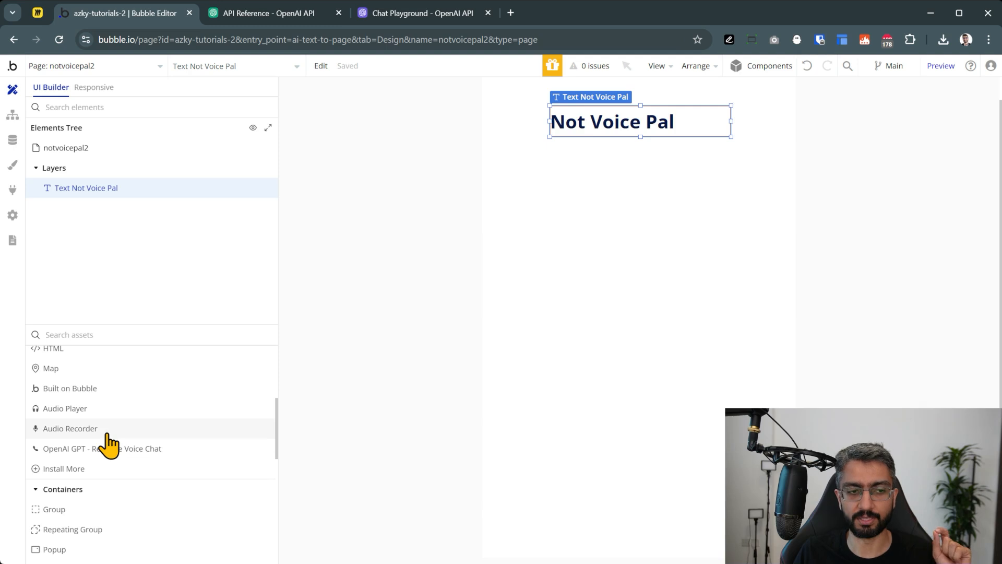
Place an Audio Recorder element (AudioRecorder A) below the Not Voice Pal heading
drag(108, 433, 547, 201)
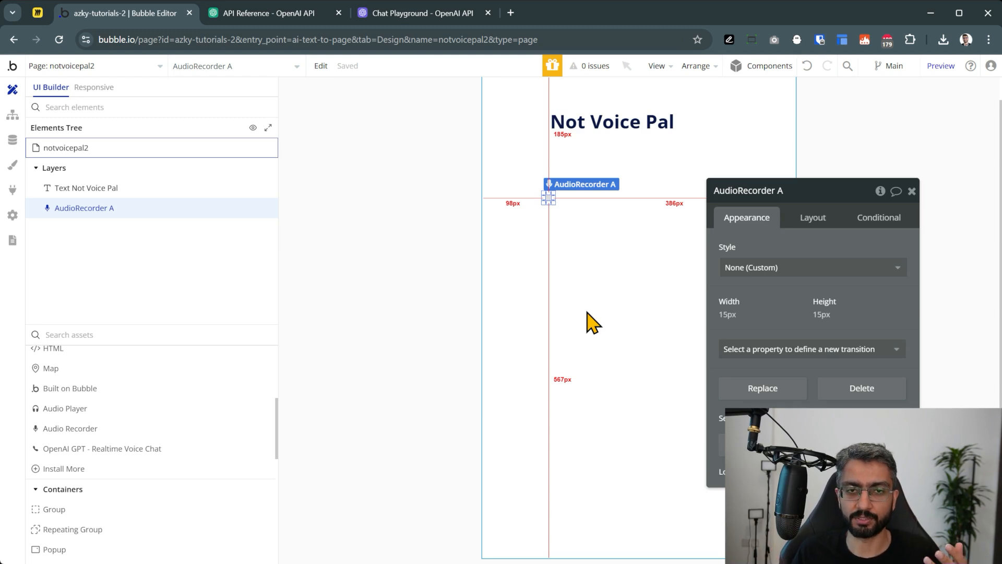
click(468, 232)
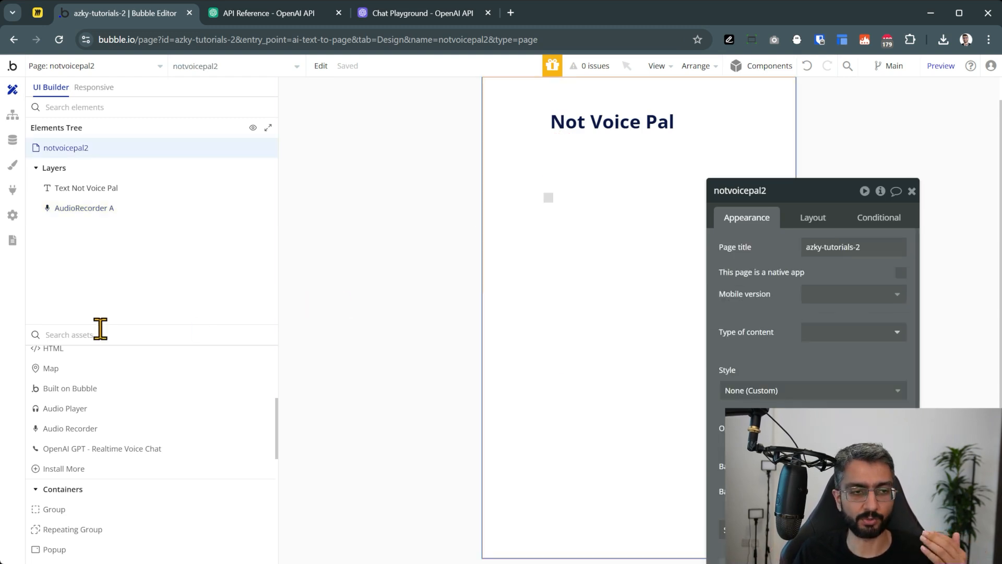
scroll(101, 417, up, 4)
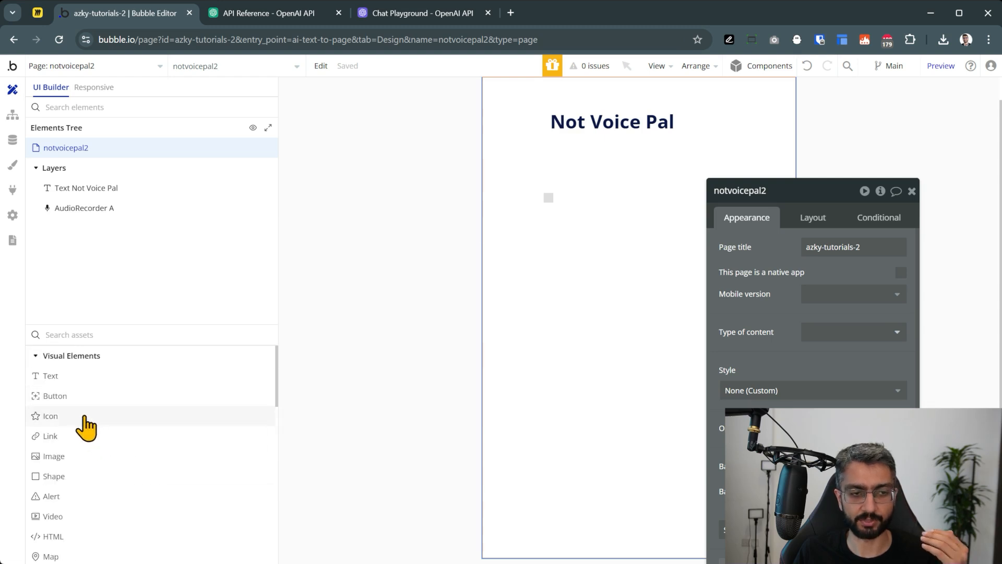
Add an icon below the recorder and set it to the Mic icon
drag(67, 421, 543, 239)
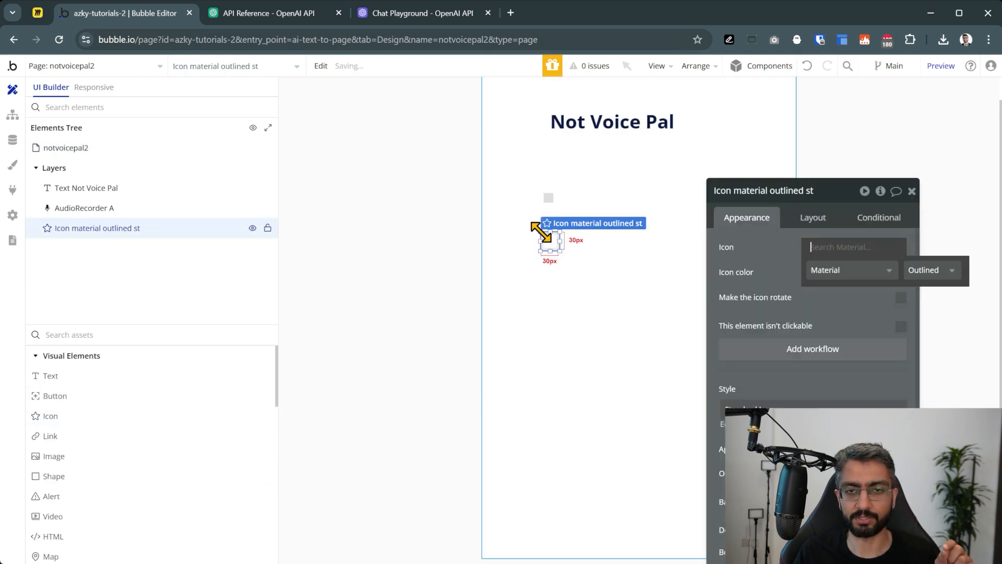
text(mi)
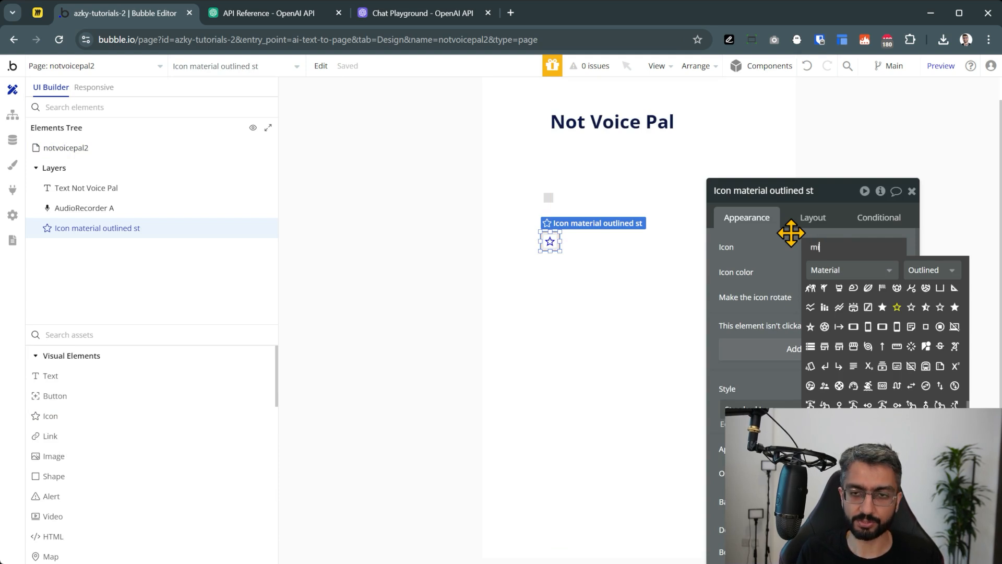
text(c)
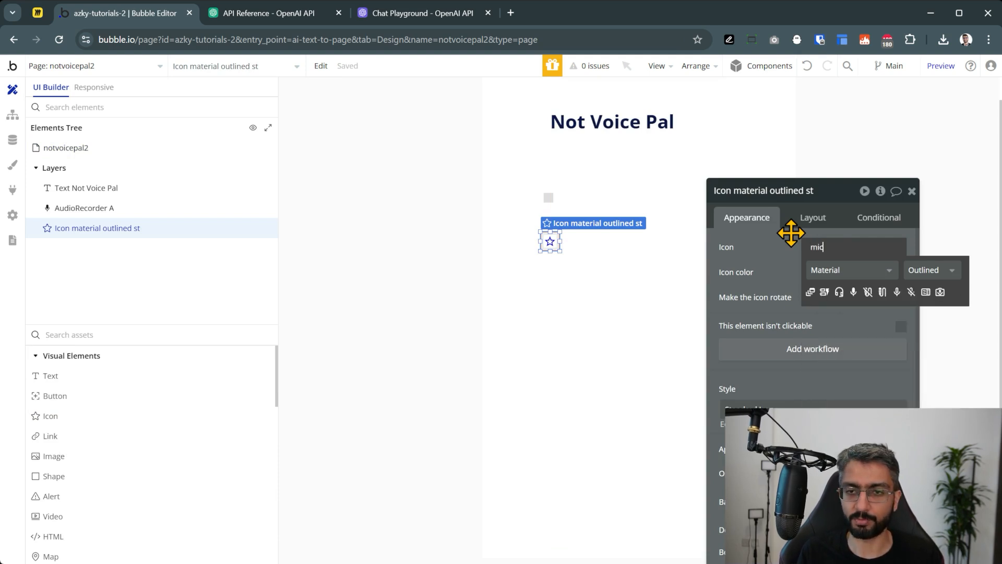
click(854, 292)
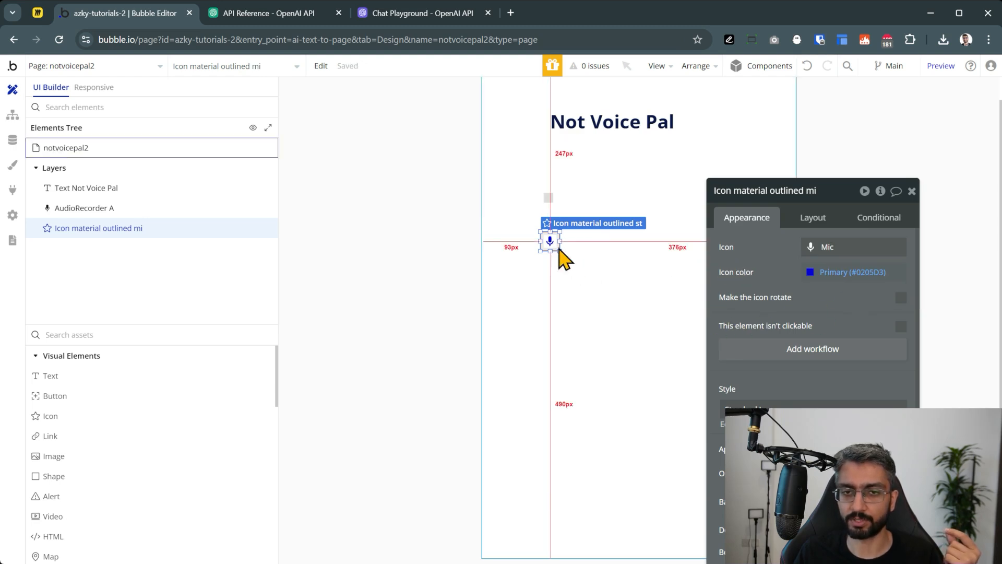
click(329, 287)
click(547, 243)
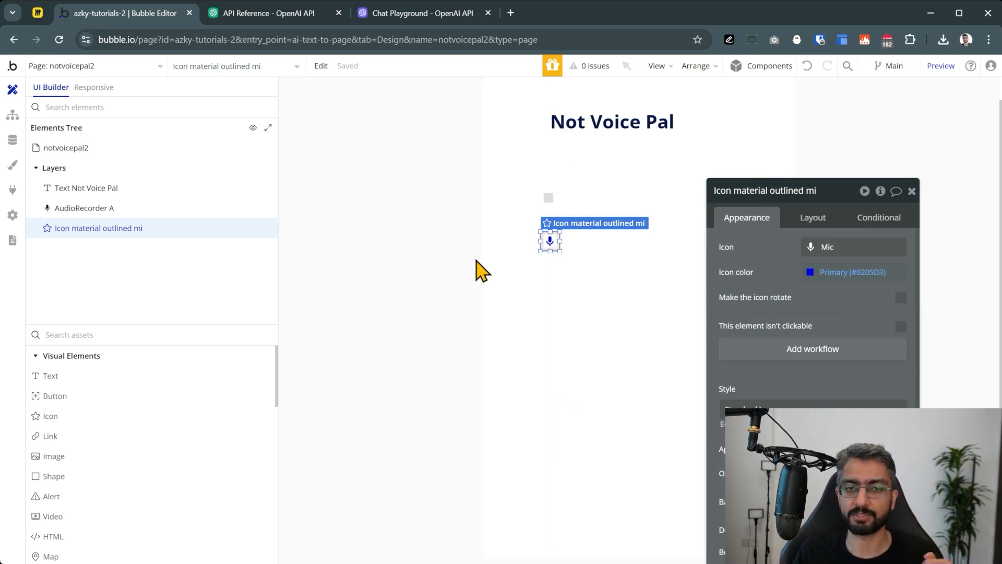
click(432, 272)
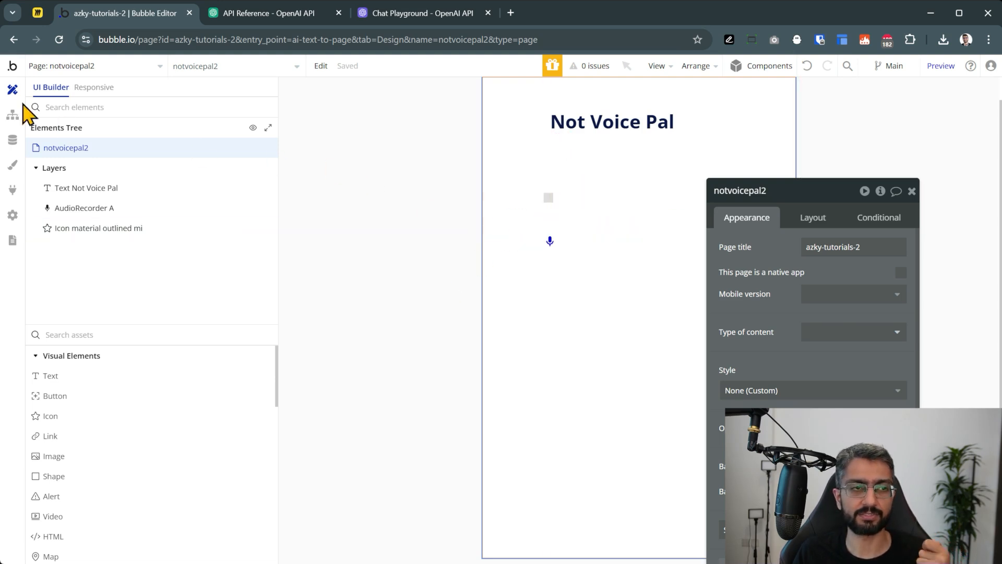
Create a mic-icon click workflow whose action is Start AudioRecorder A
click(12, 115)
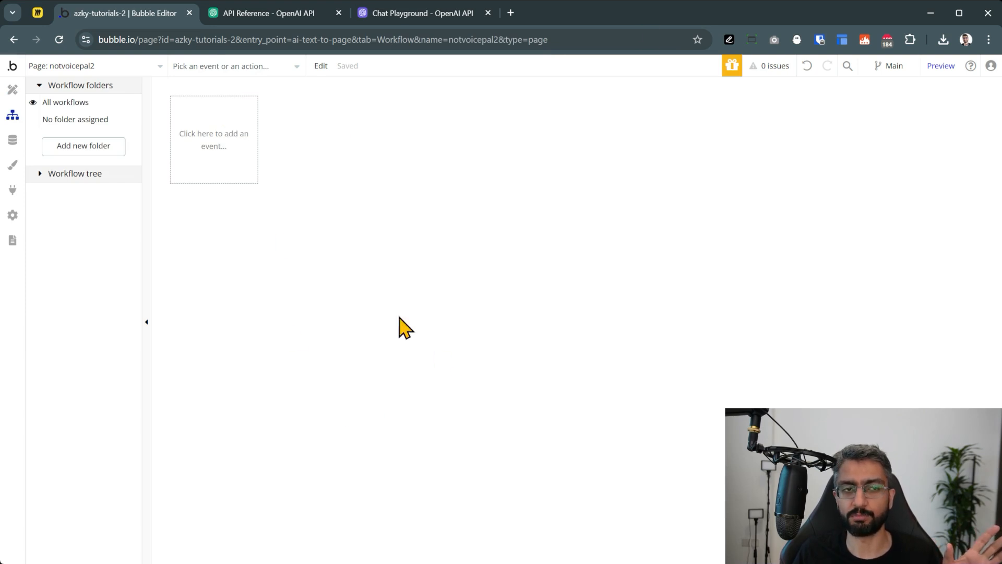
click(13, 96)
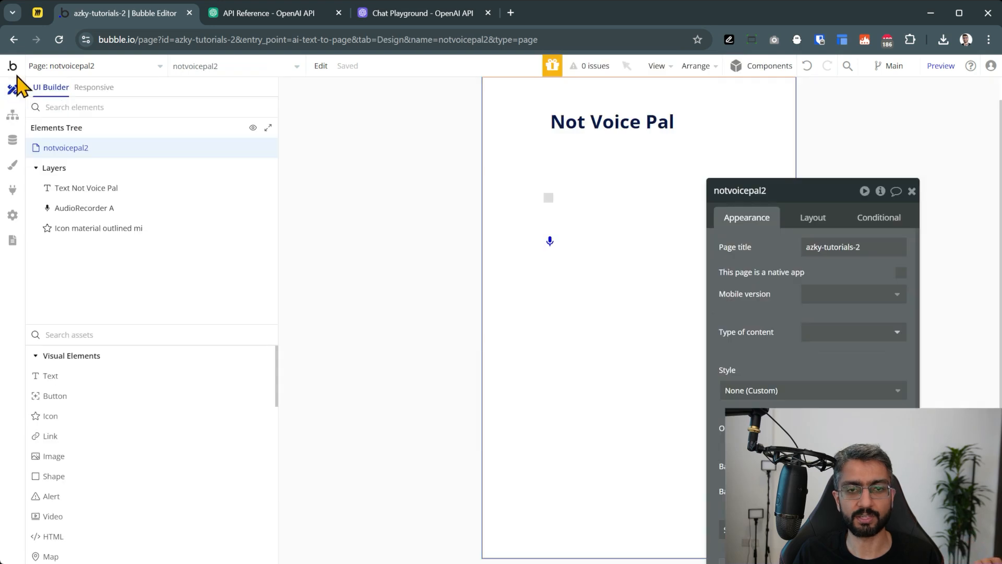
click(548, 241)
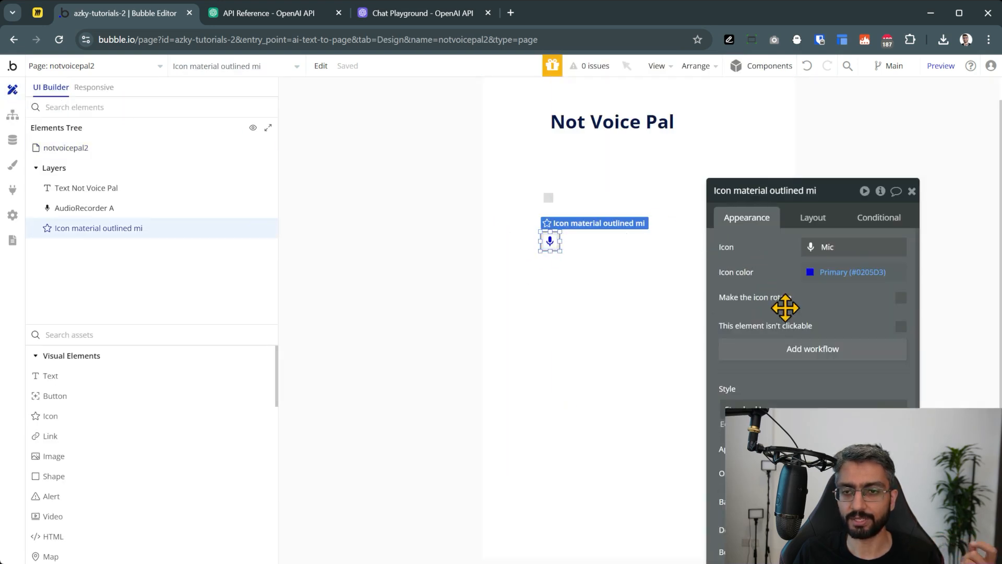
click(833, 349)
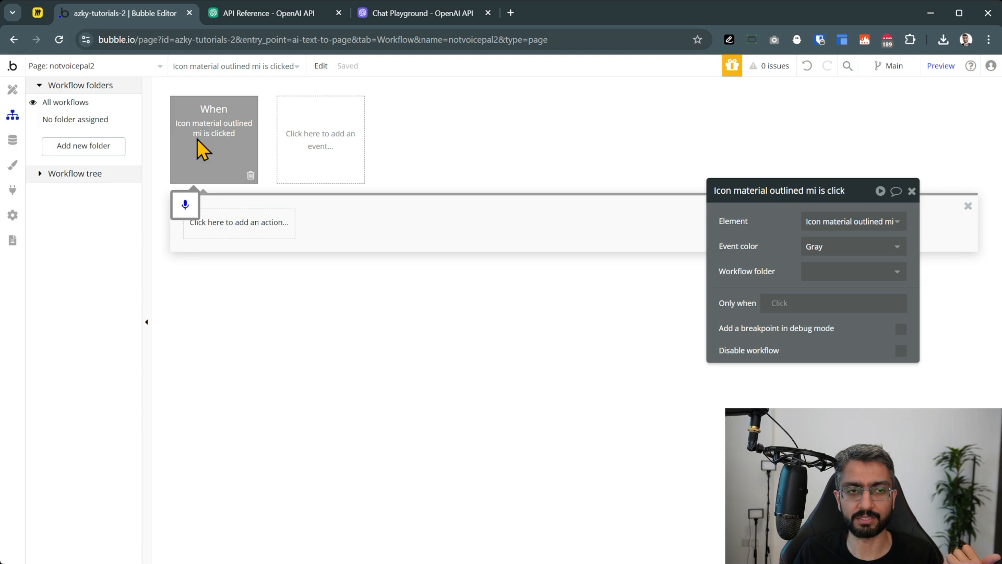
click(223, 229)
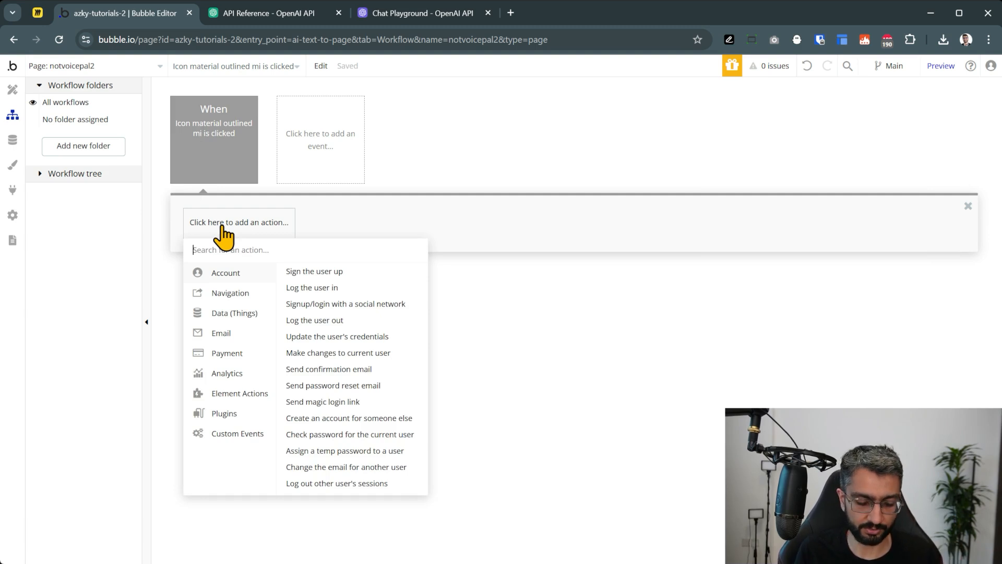
text(audio)
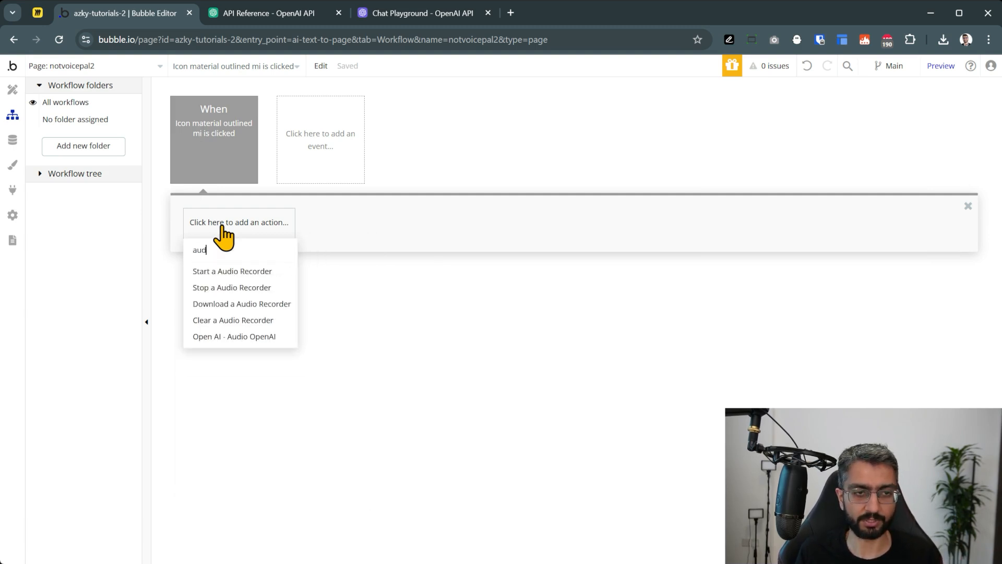
click(265, 273)
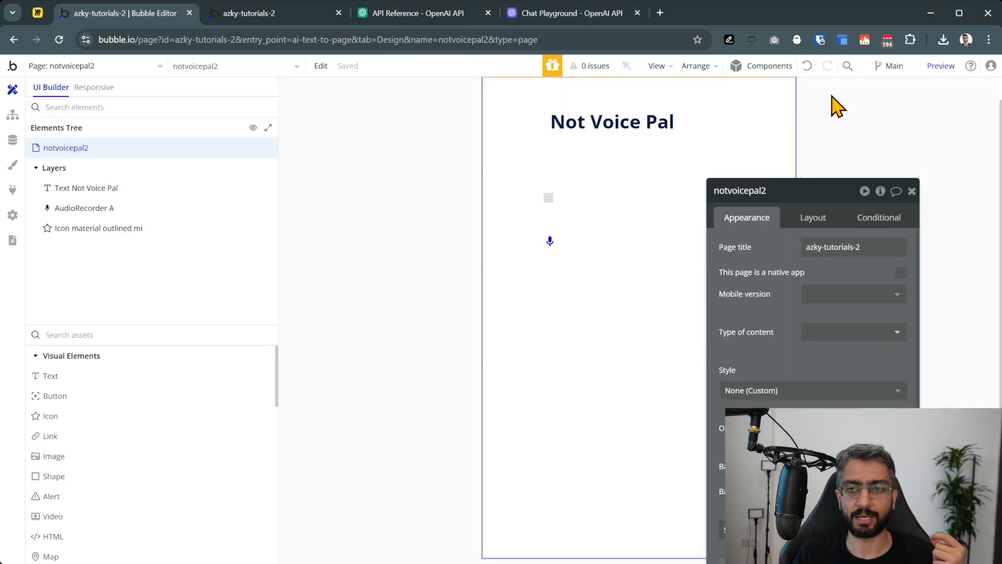
Preview the page showing the title and mic icon, then return to the editor
click(940, 66)
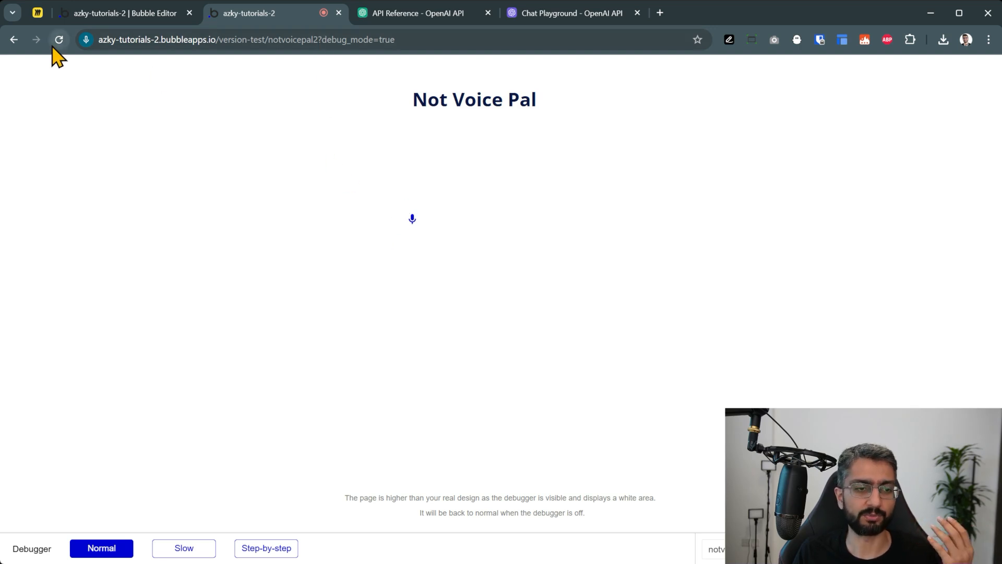
click(167, 16)
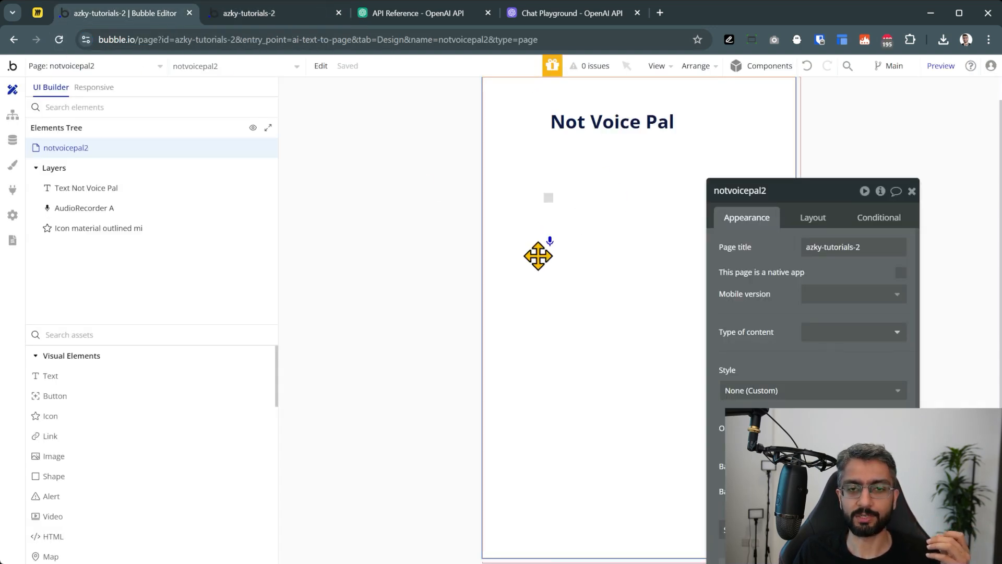
Add a mic icon condition: When AudioRecorder A's Recording Status is yes
drag(541, 268, 550, 241)
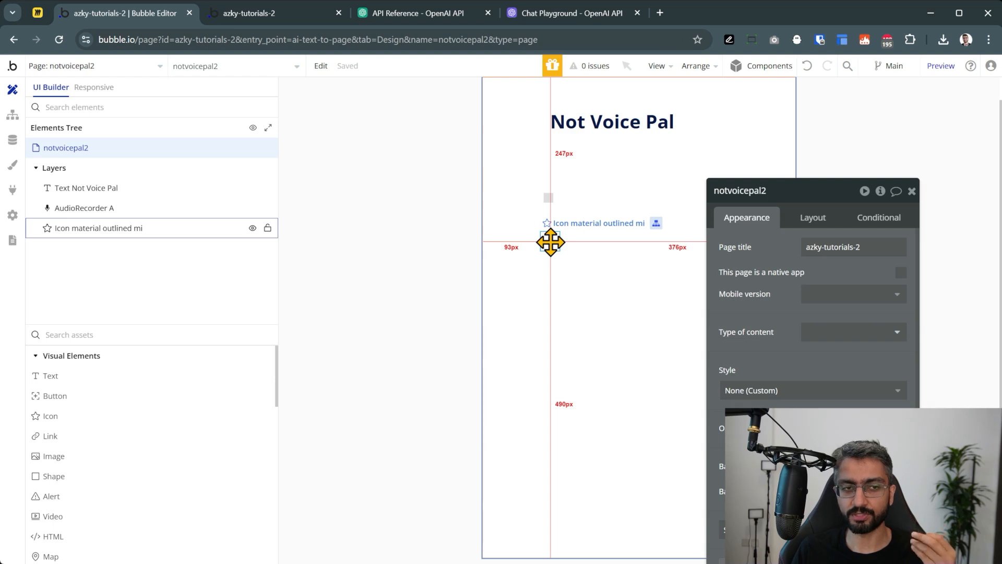
drag(551, 241, 551, 241)
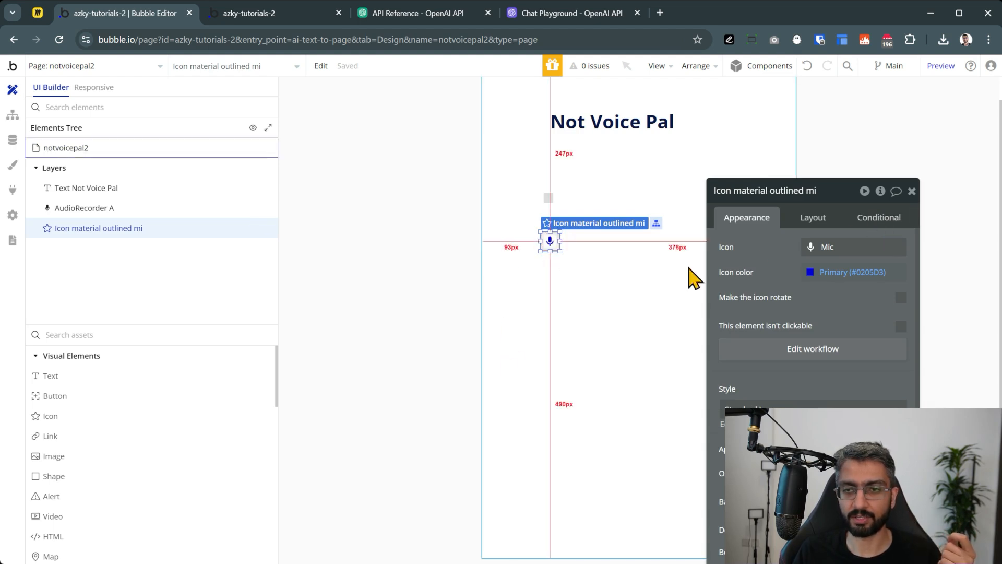
click(870, 225)
click(837, 252)
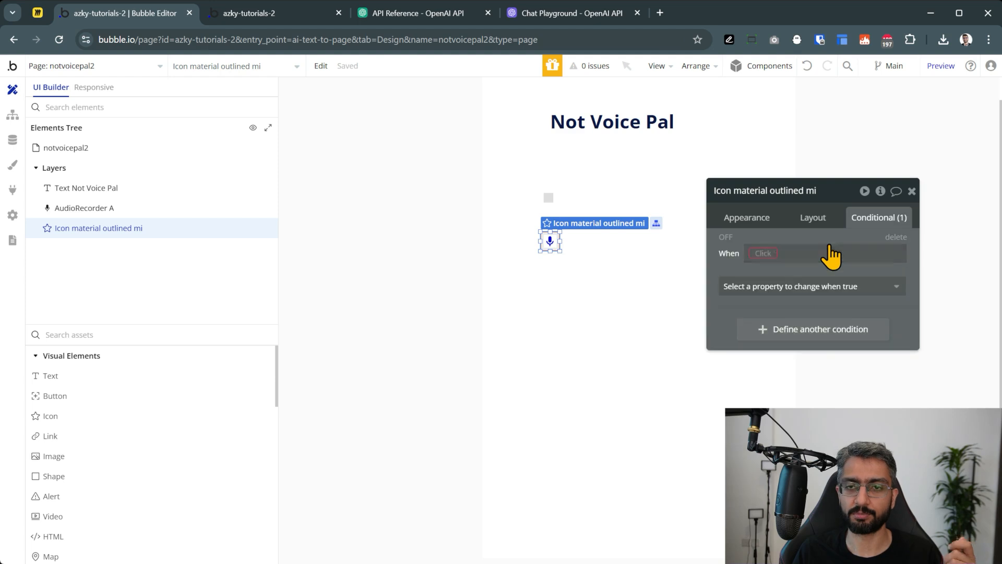
click(764, 254)
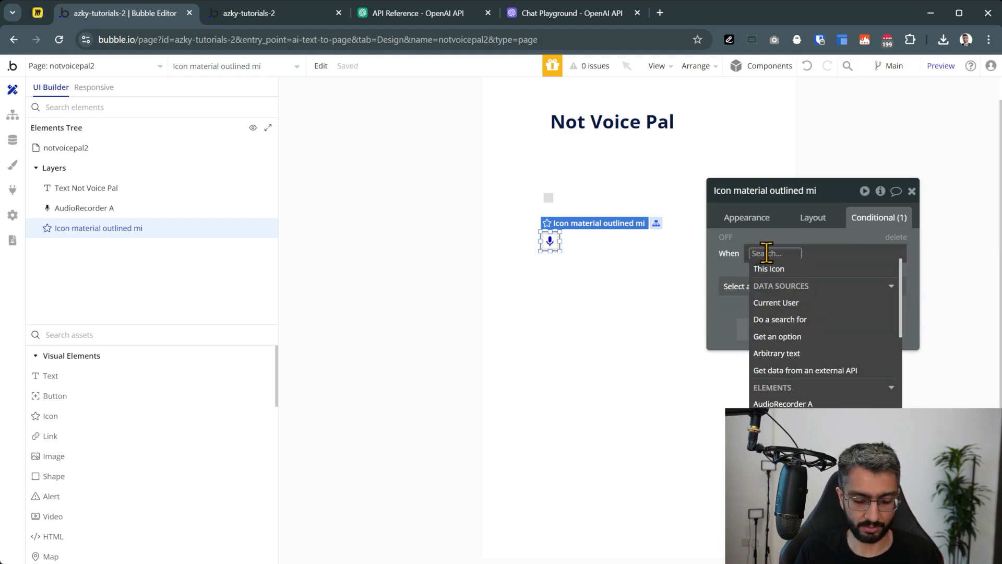
text(aud)
click(812, 285)
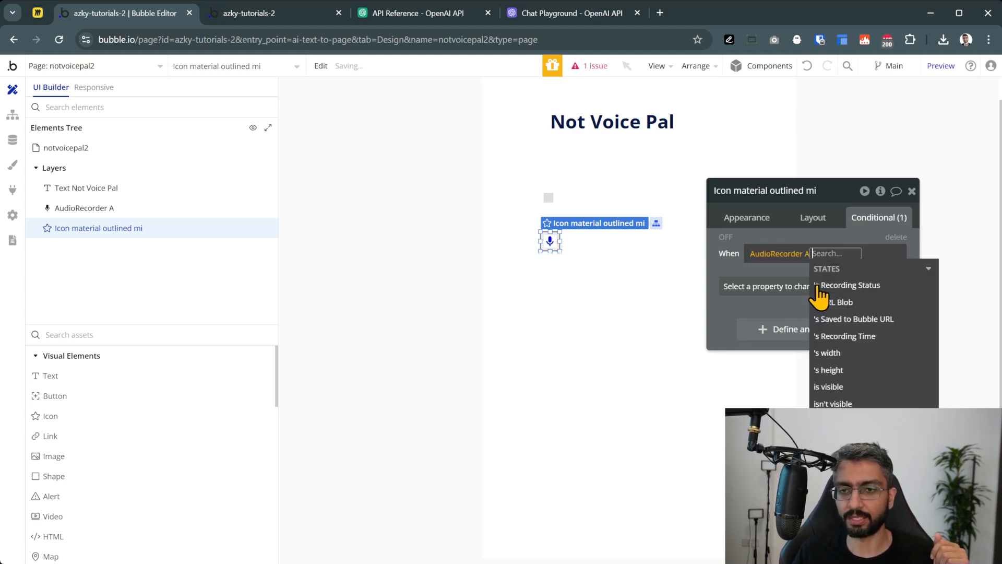
click(870, 286)
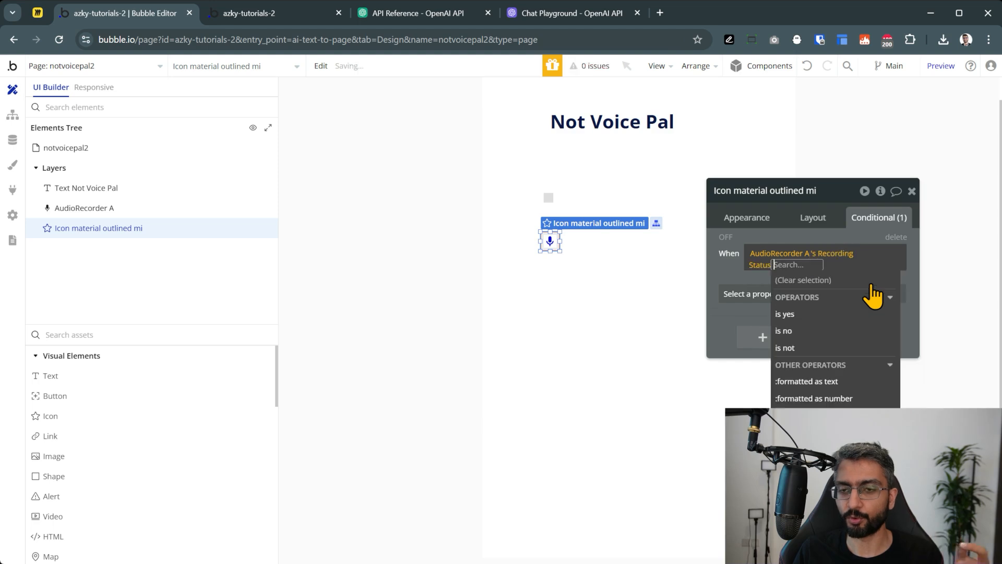
click(833, 315)
click(720, 266)
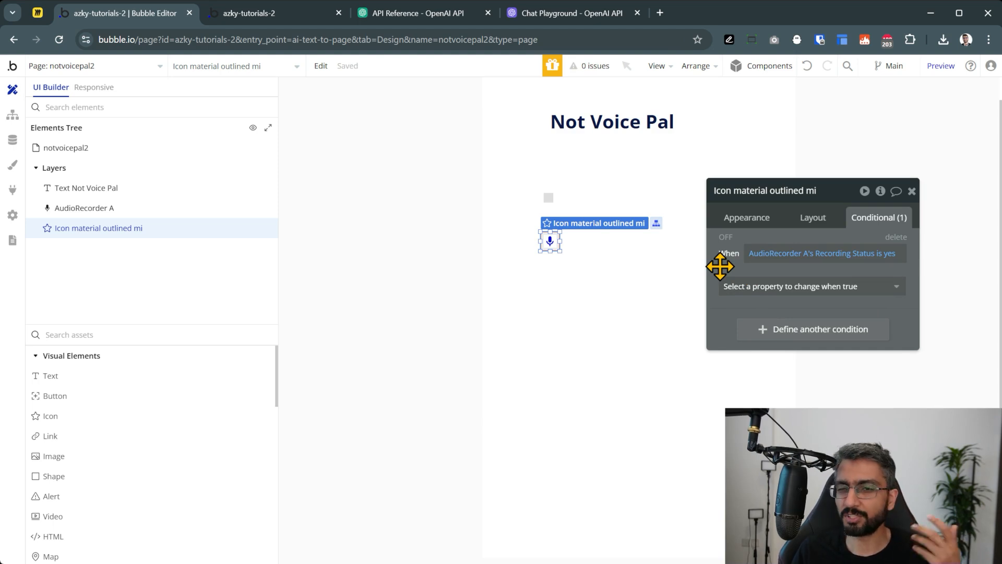
Make that condition change the icon colour to red #CB2424
click(788, 287)
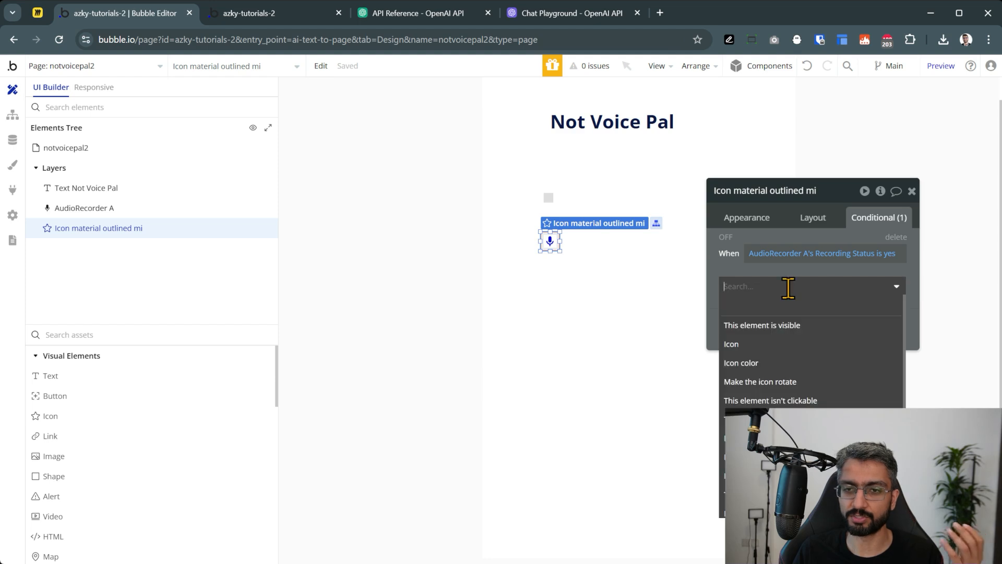
click(799, 363)
click(795, 290)
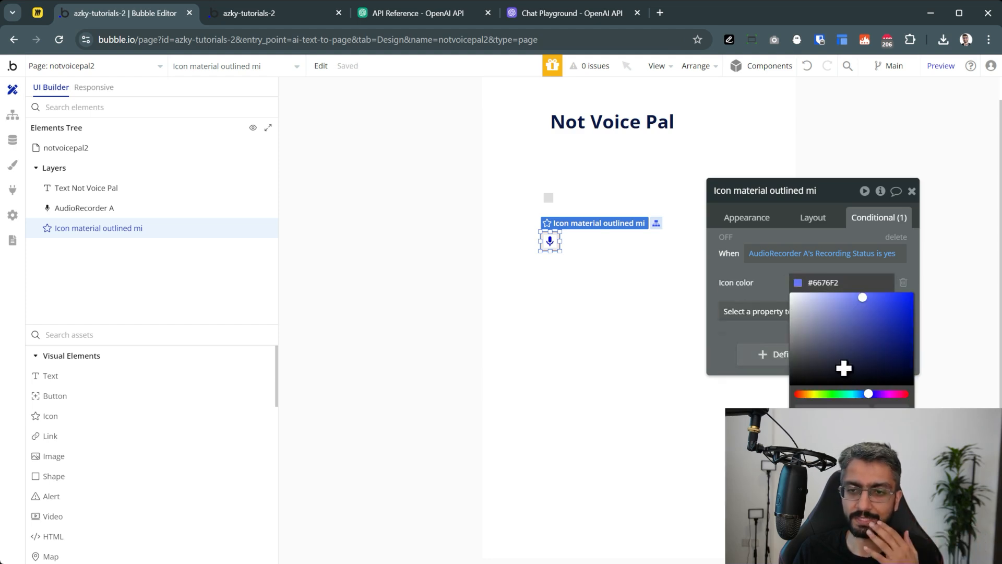
drag(898, 391, 793, 394)
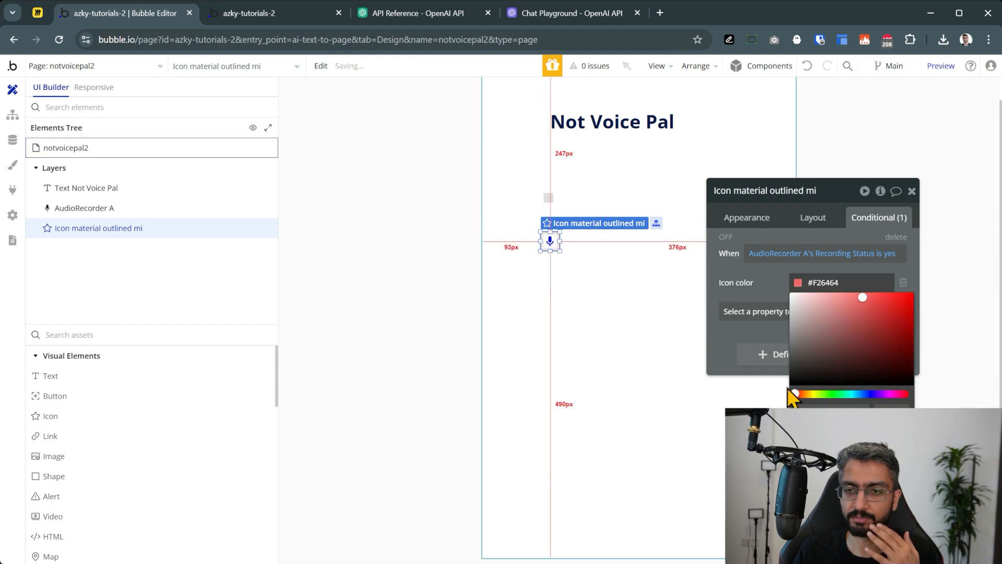
drag(876, 313, 891, 311)
click(750, 273)
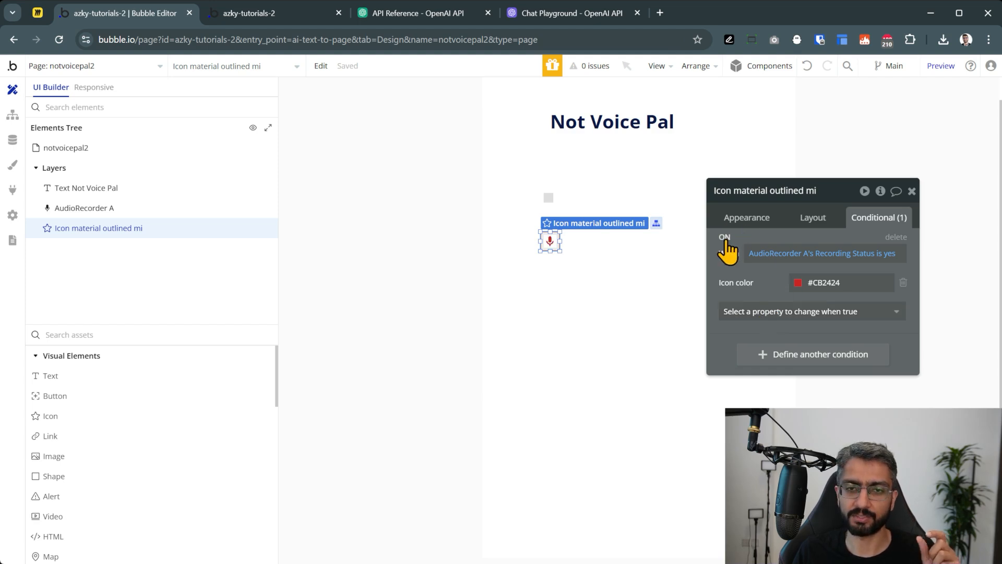
click(724, 238)
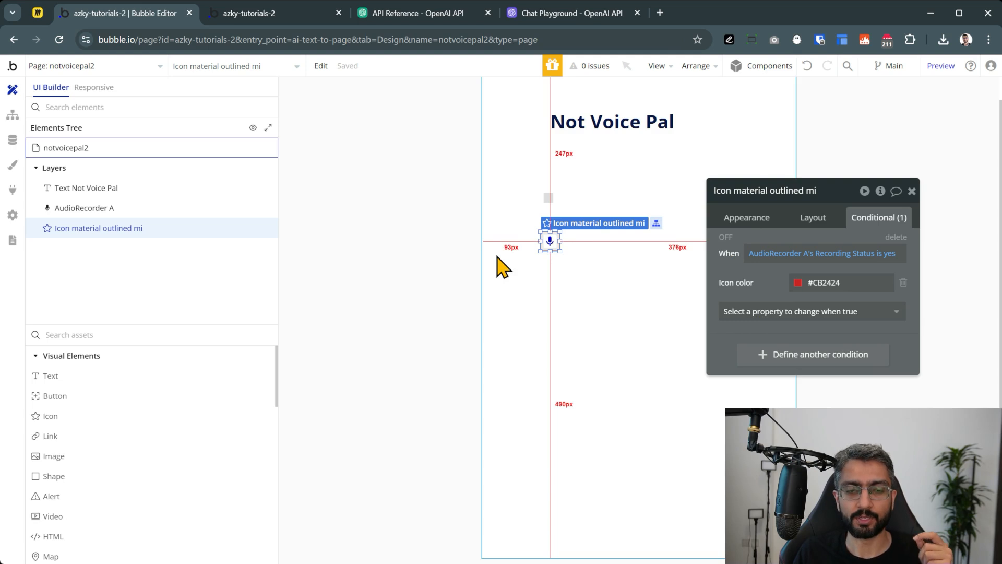
click(424, 249)
click(550, 240)
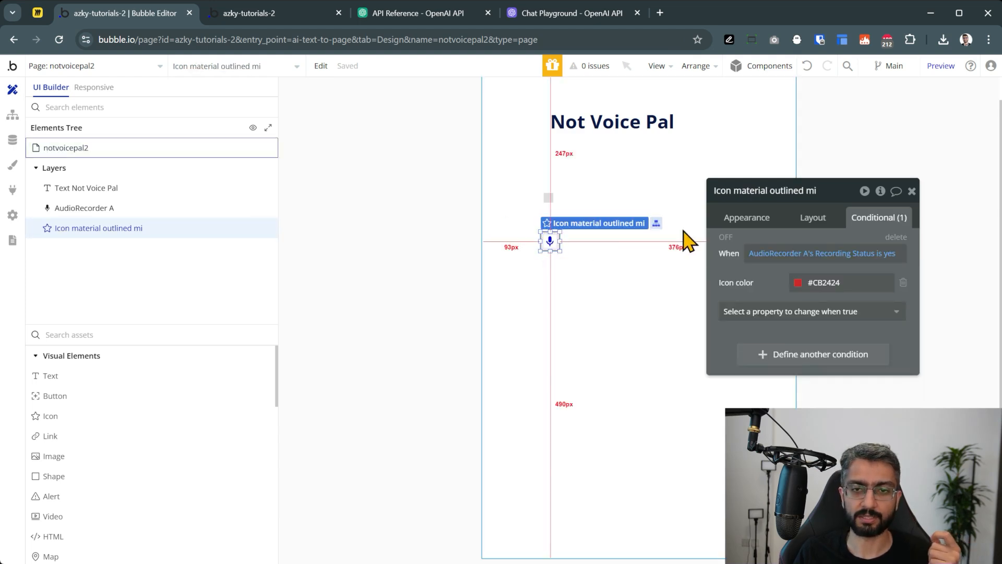
click(746, 217)
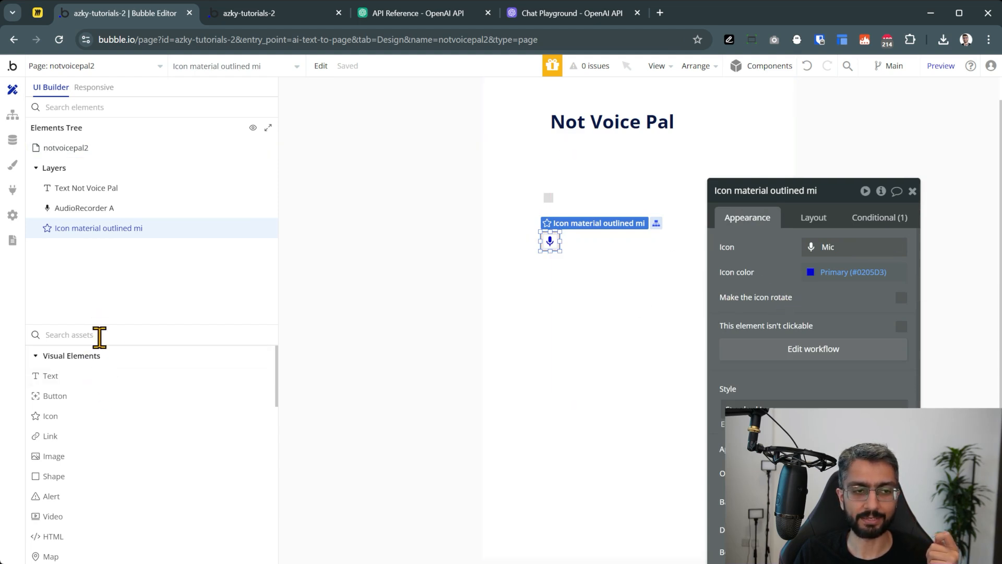
Place a Stop_circle icon beside the mic and check both icons in the preview
click(71, 417)
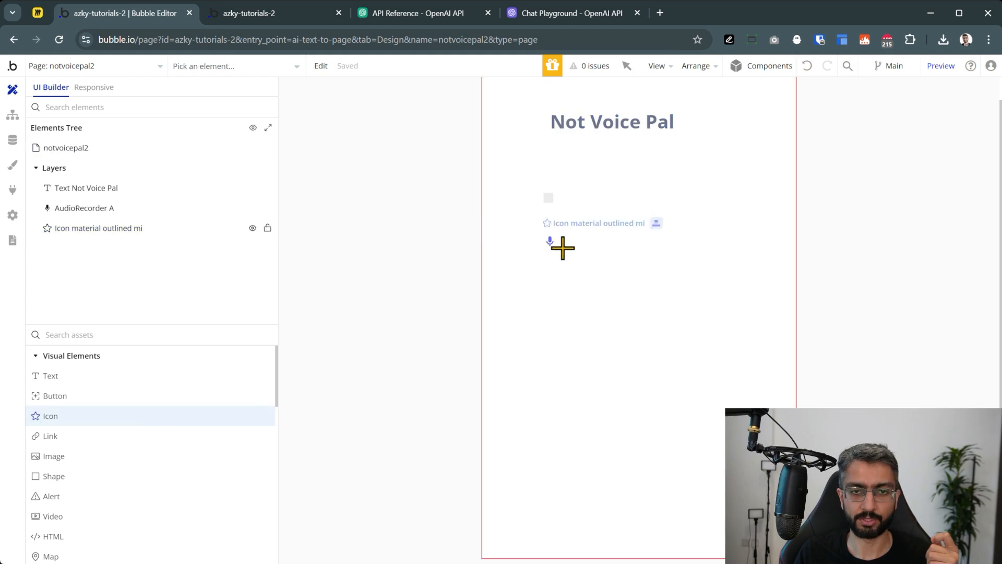
click(587, 233)
click(591, 245)
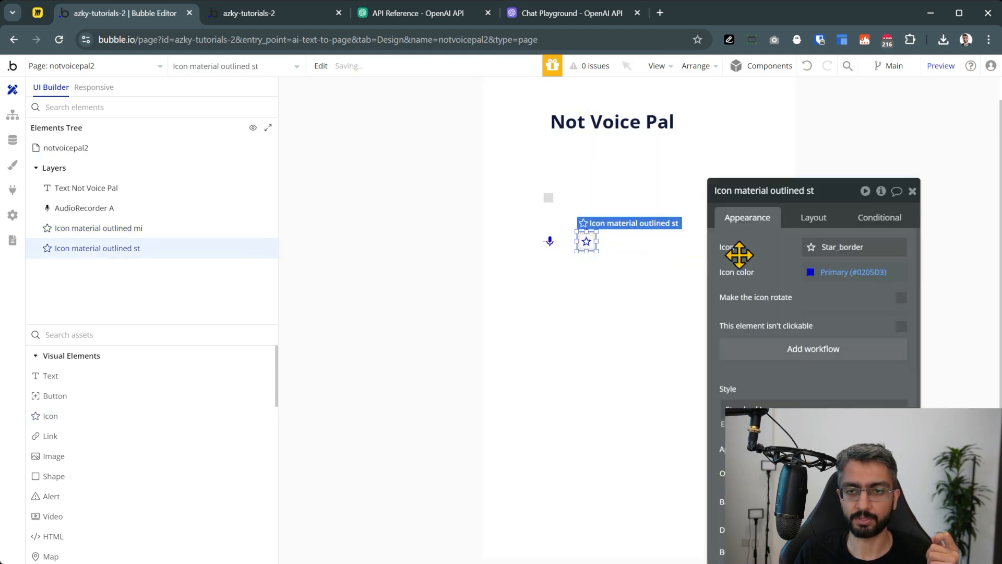
click(830, 246)
text(s)
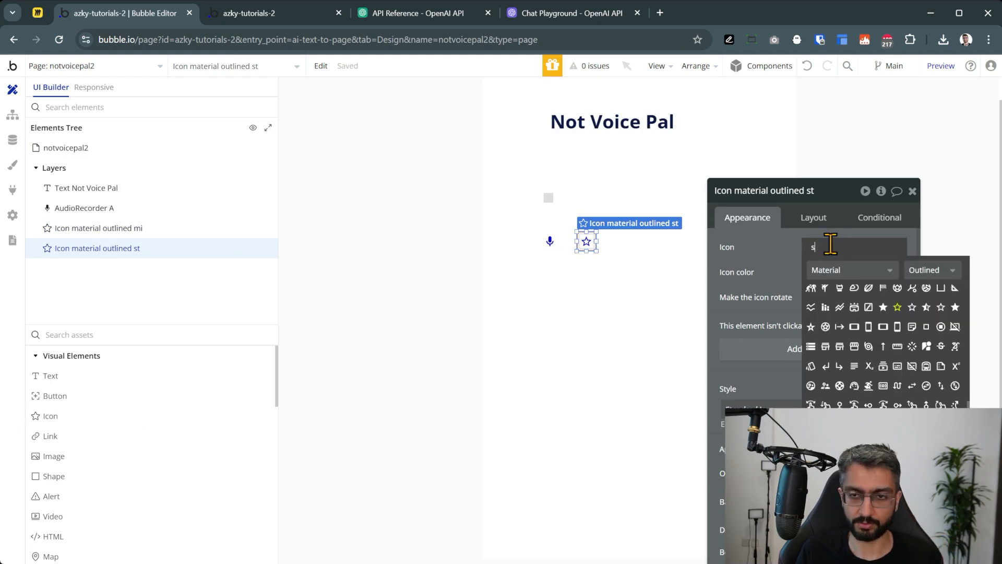
text(top)
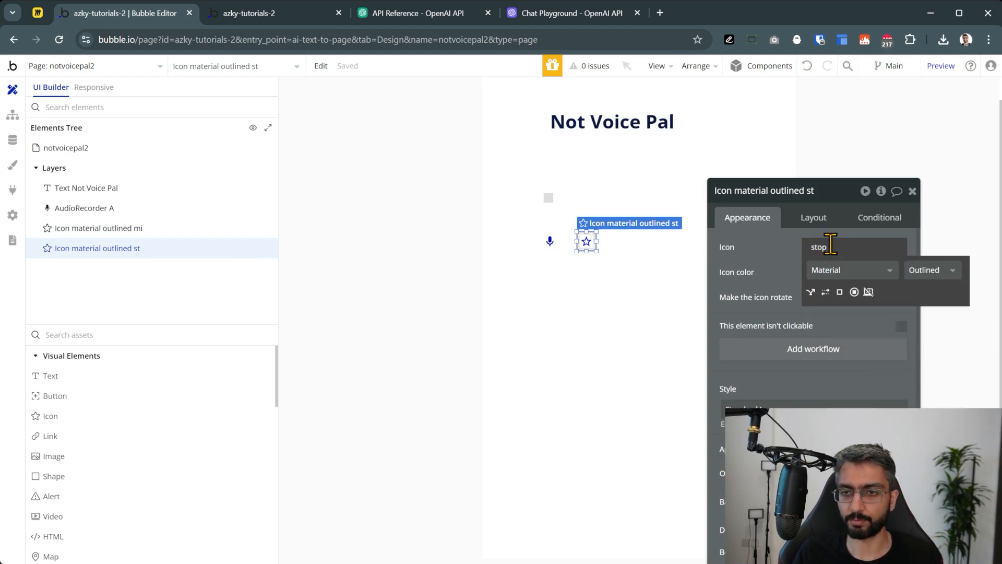
click(838, 291)
click(835, 250)
text(stop)
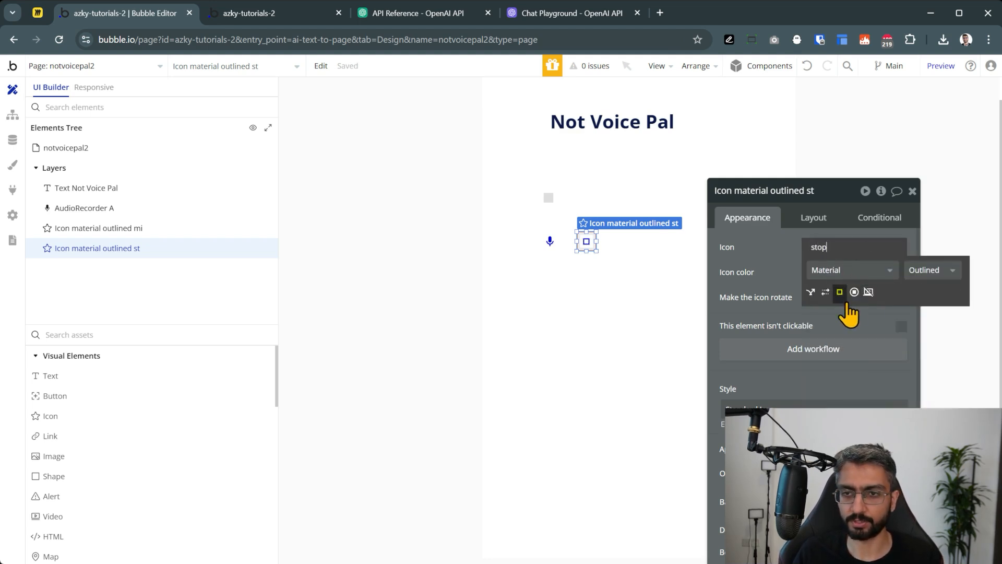
click(854, 292)
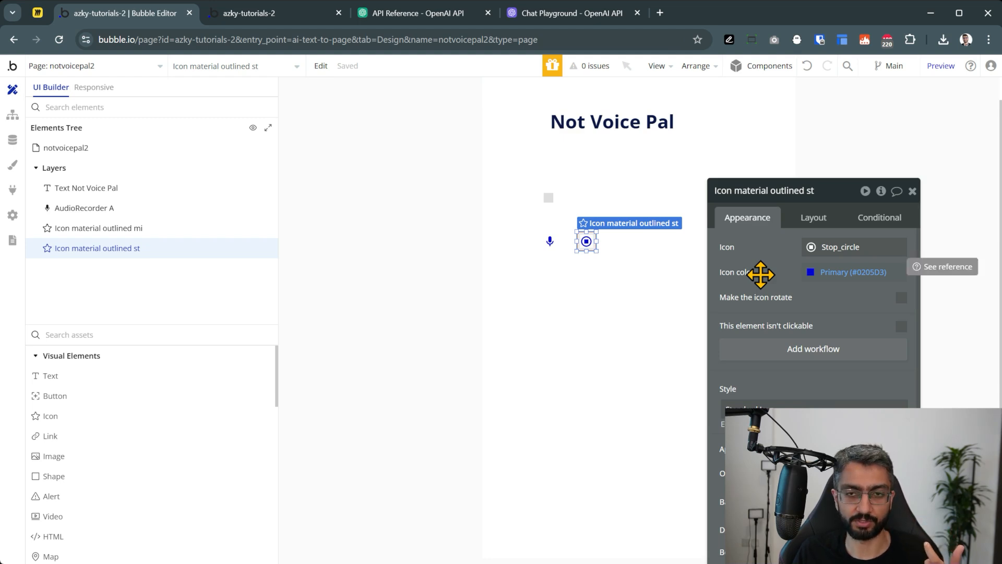
click(940, 67)
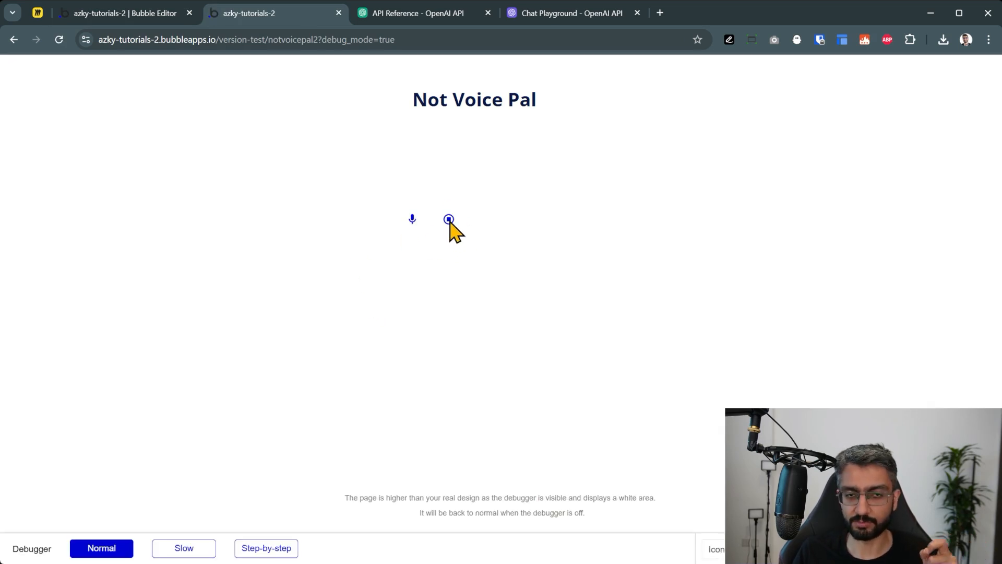
click(152, 16)
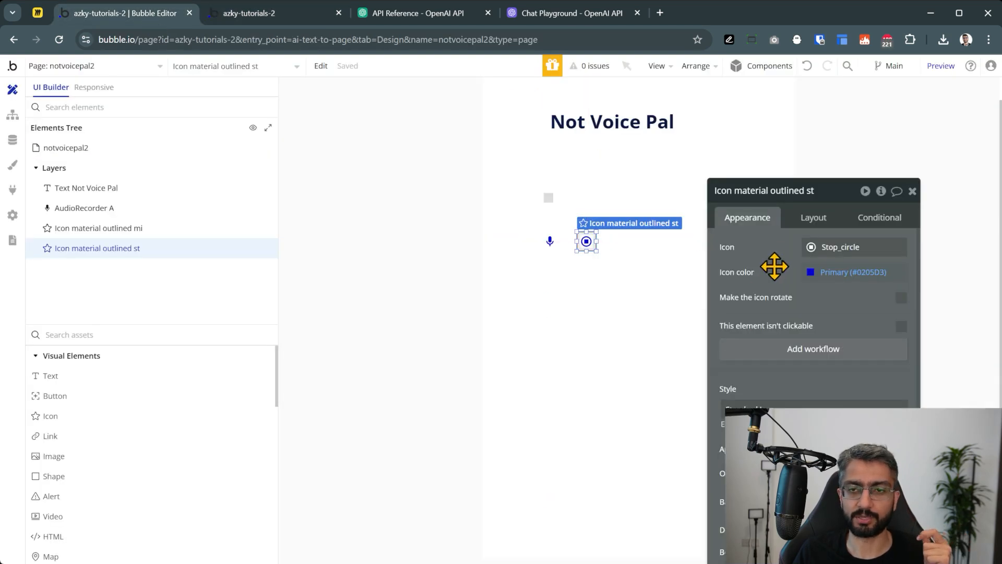
Hide the stop icon on page load and add condition AudioRecorder A's Recording Status is yes
click(802, 225)
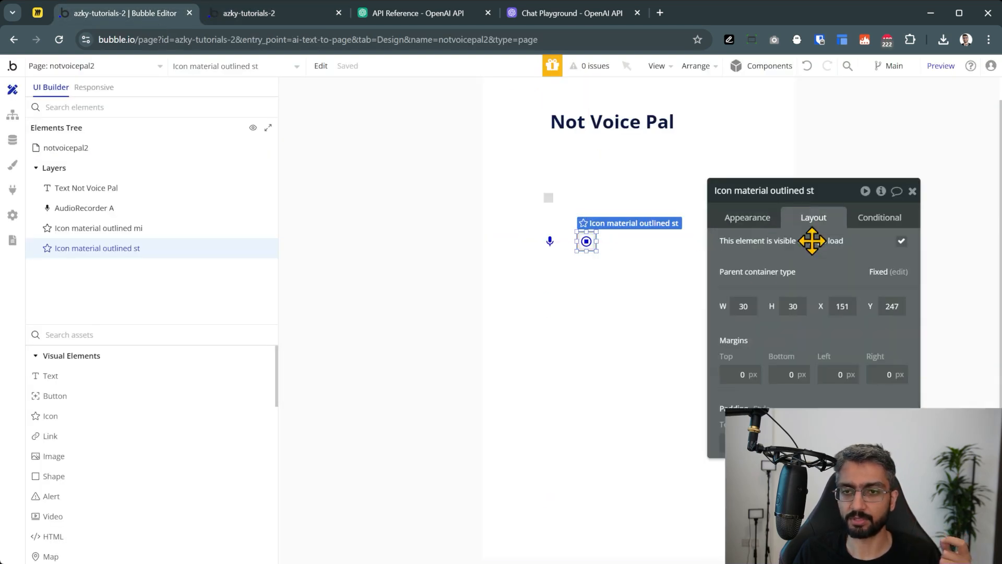
click(901, 242)
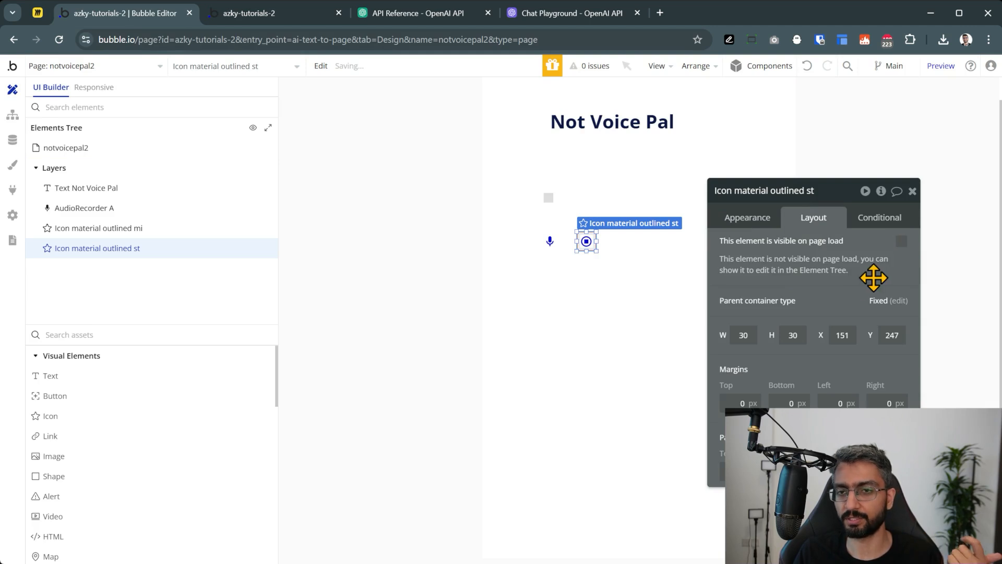
click(879, 216)
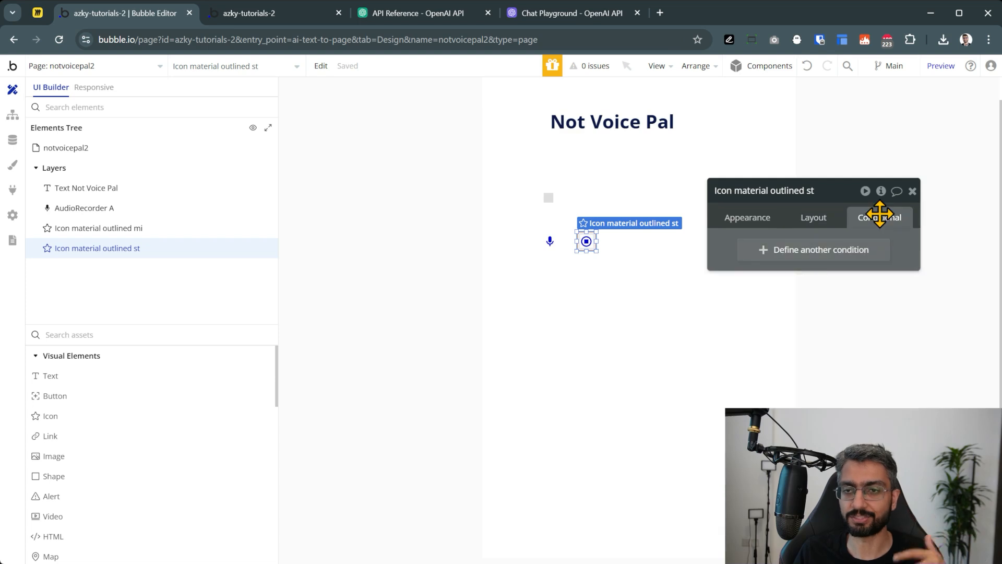
click(795, 251)
click(783, 256)
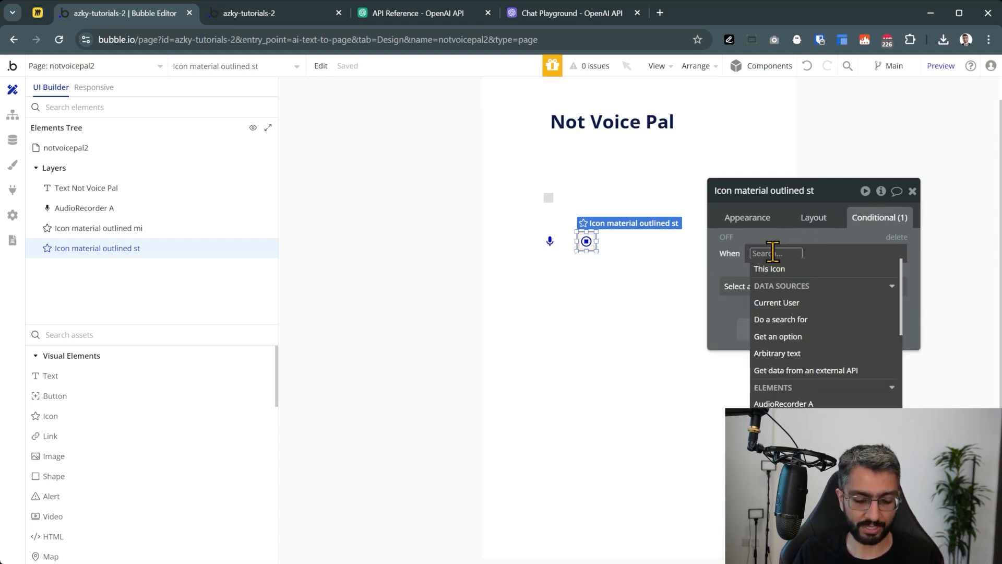
text(aud)
click(809, 286)
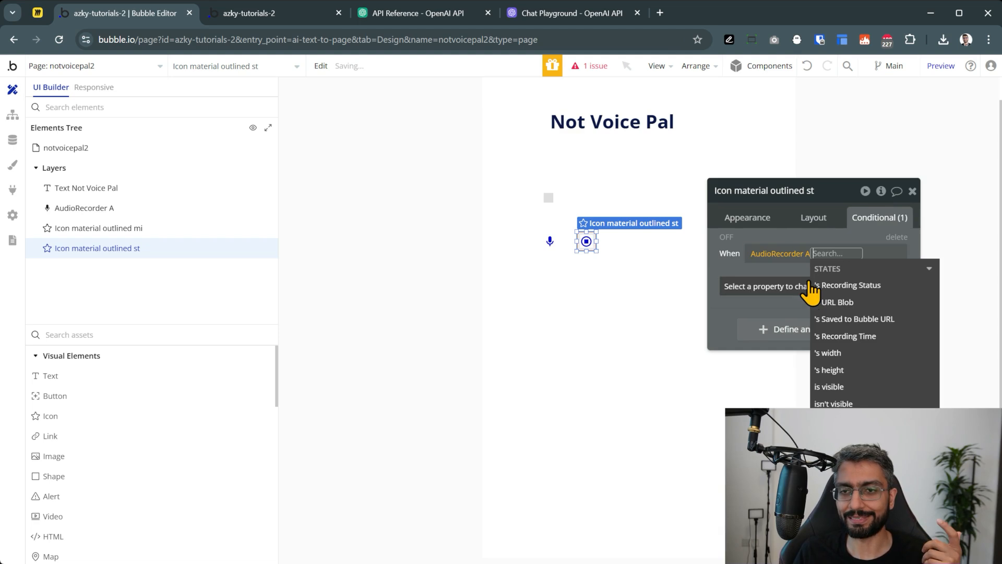
click(854, 287)
click(858, 313)
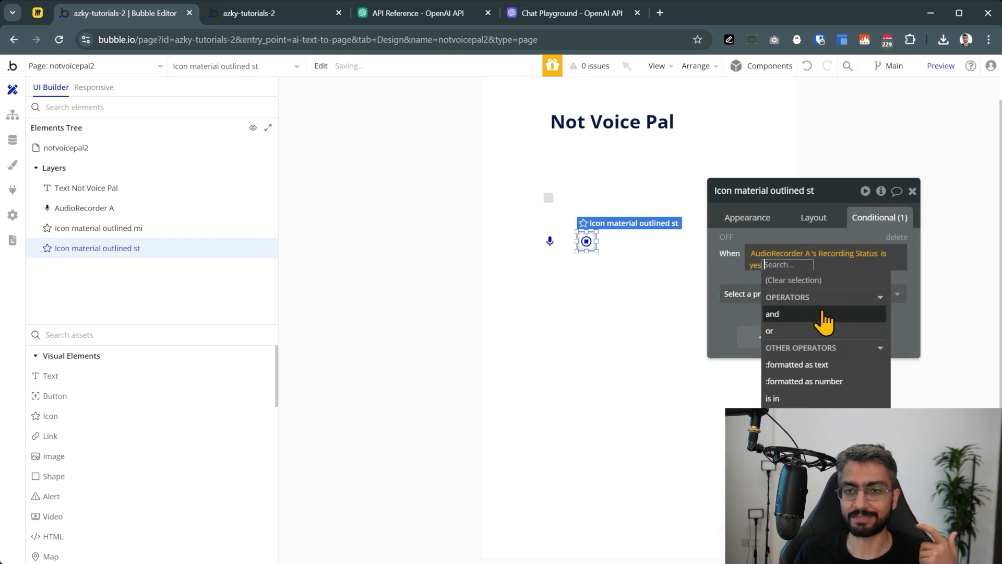
Make that condition set the stop icon visible, then open the preview
click(771, 289)
click(693, 269)
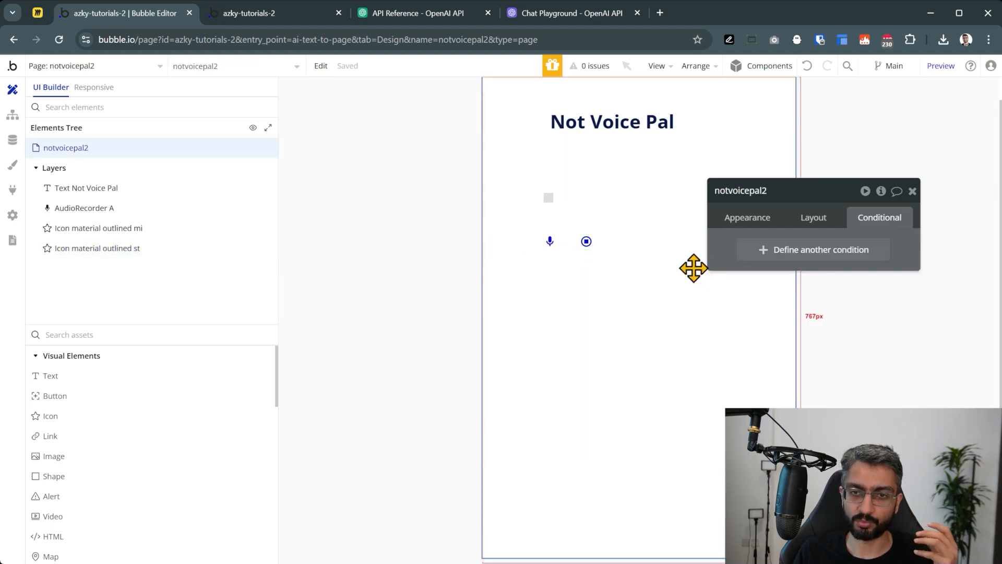
click(588, 245)
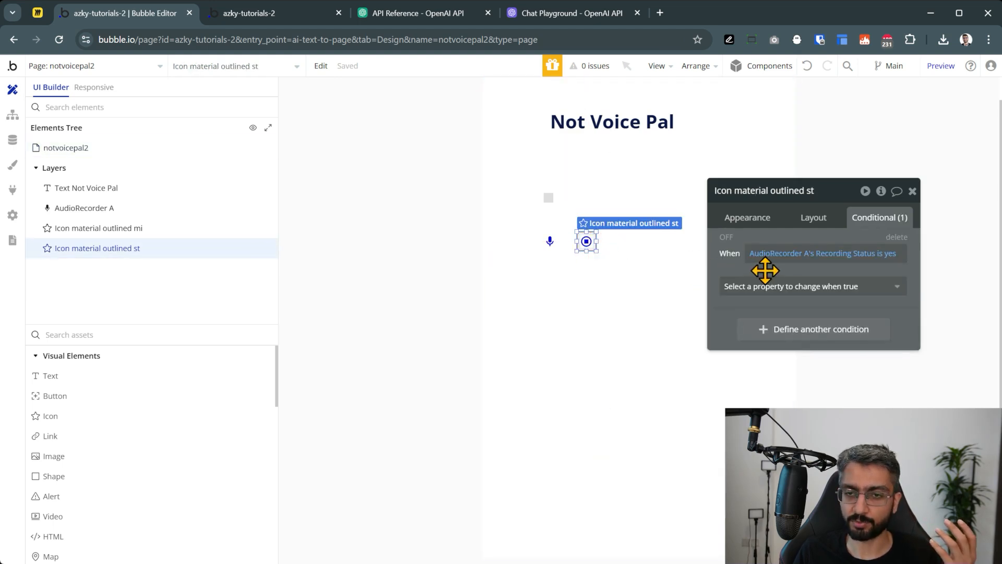
click(767, 286)
click(800, 324)
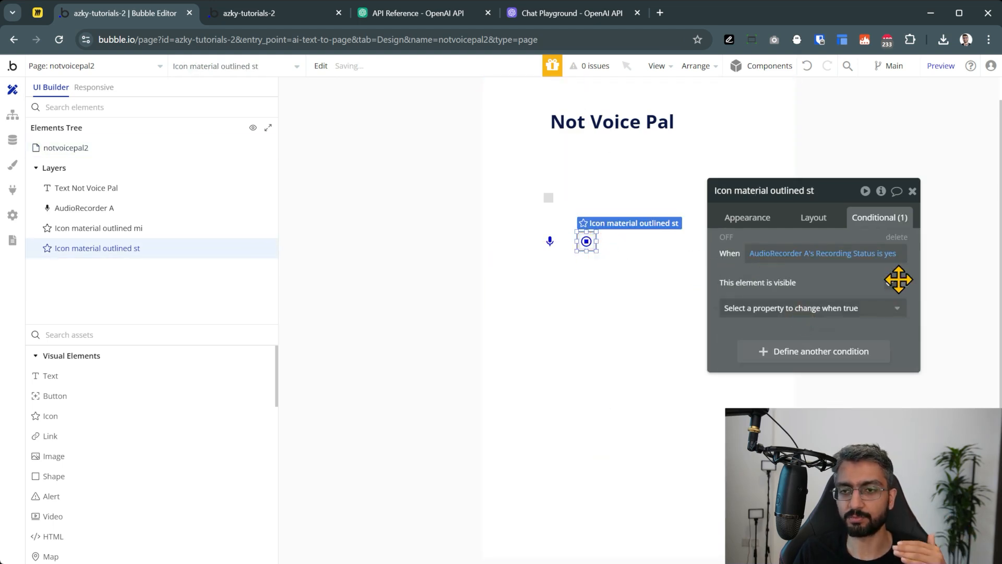
click(890, 282)
click(941, 66)
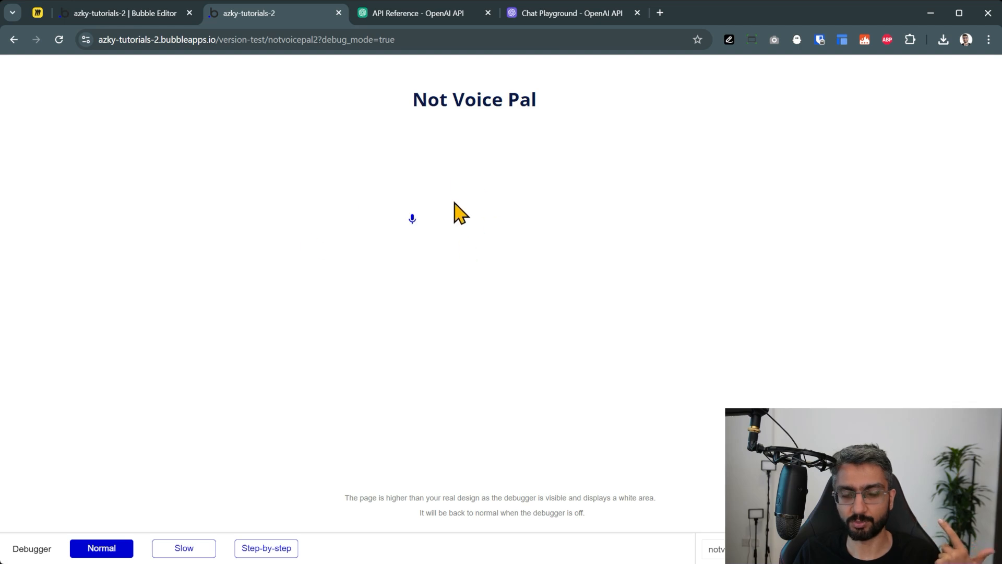
Click the mic in the preview to confirm the stop icon appears, reload, and return to the editor
click(412, 217)
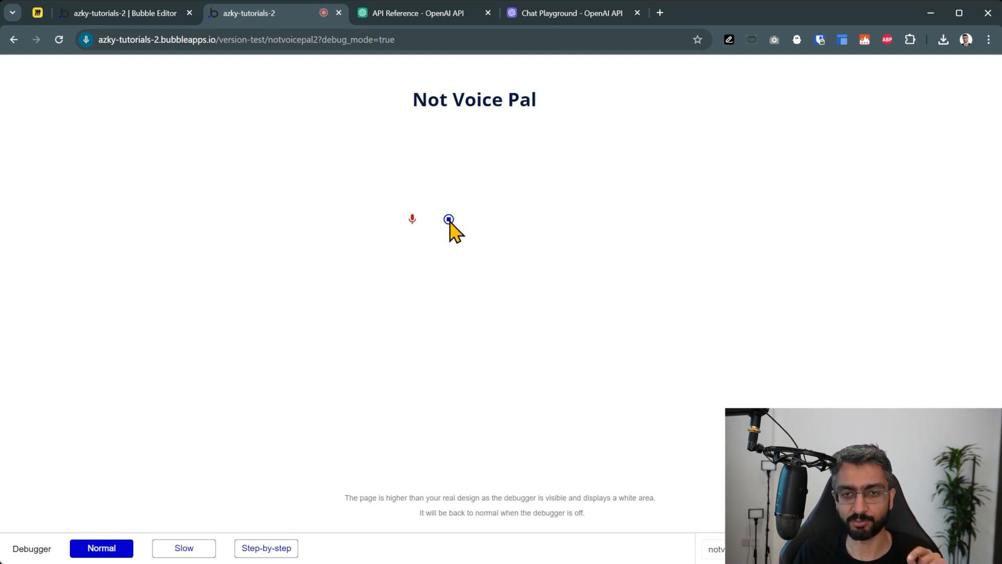
click(59, 39)
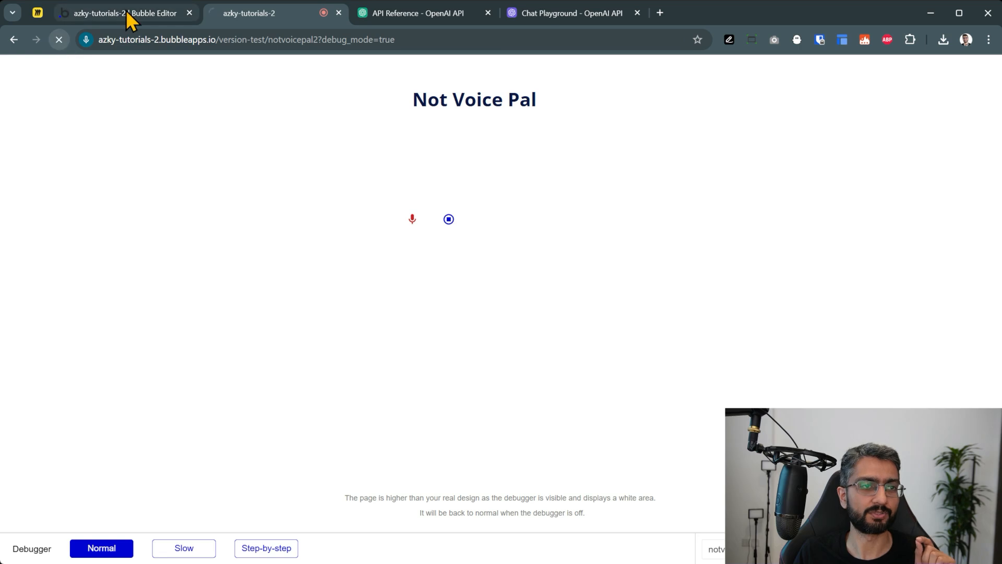
click(126, 10)
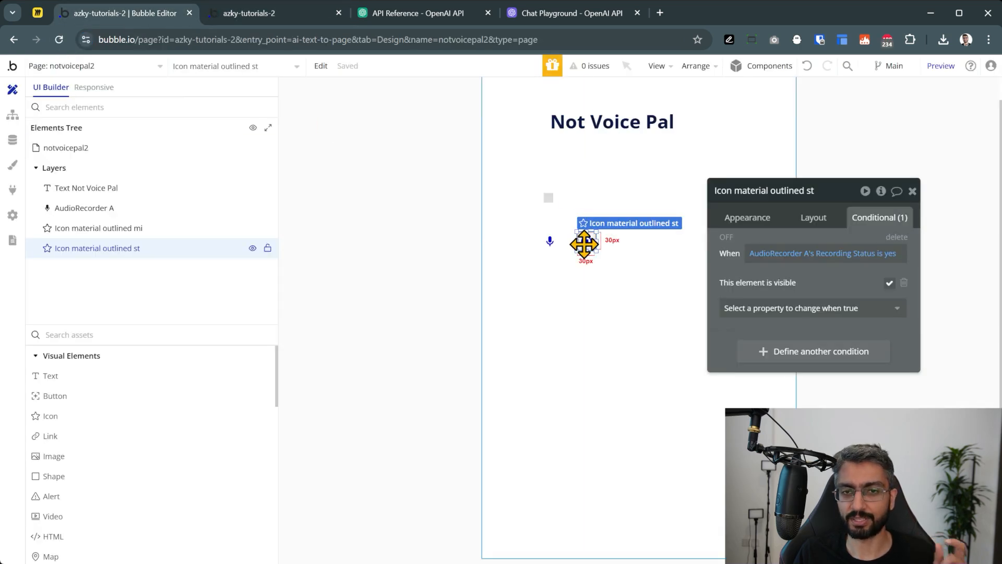
Add a stop-icon click workflow that stops AudioRecorder A with Save to Bubble, then switch to Miro
click(759, 223)
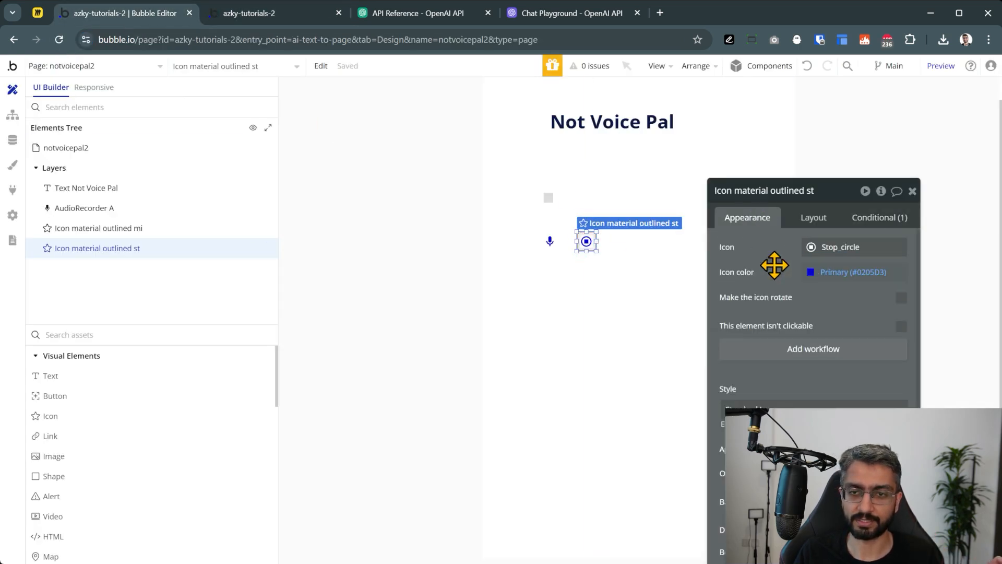
click(816, 352)
click(246, 225)
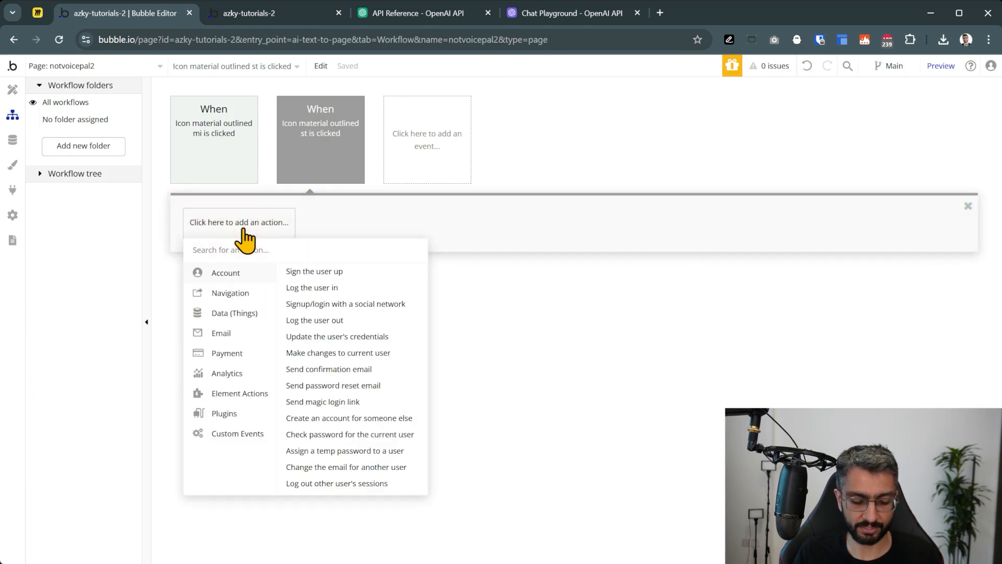
text(stop)
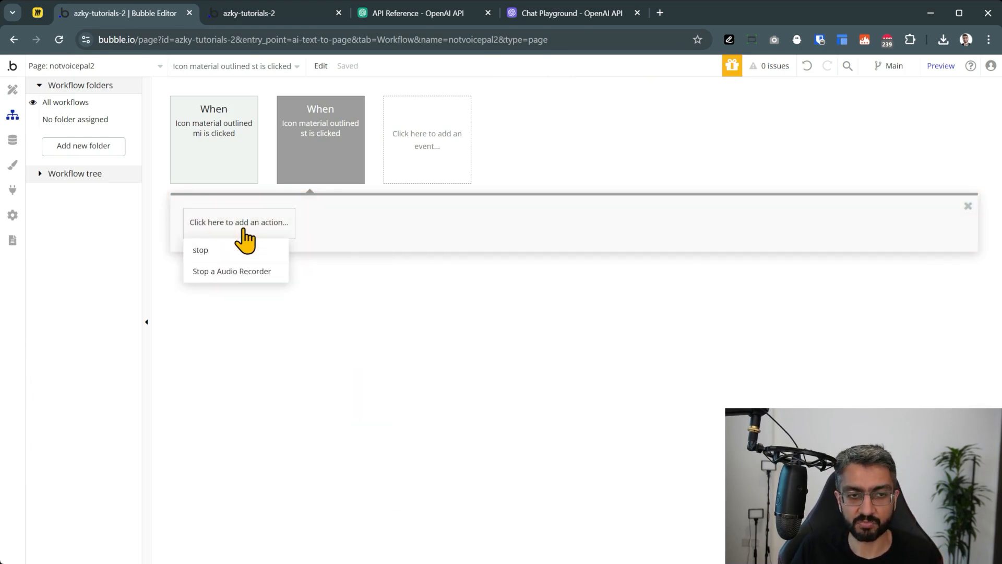
click(227, 270)
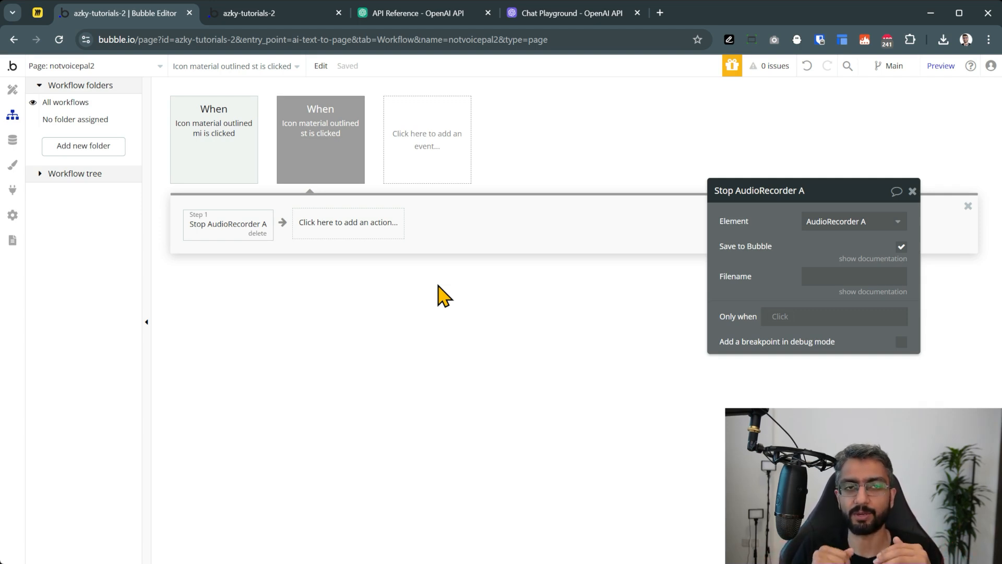
click(38, 14)
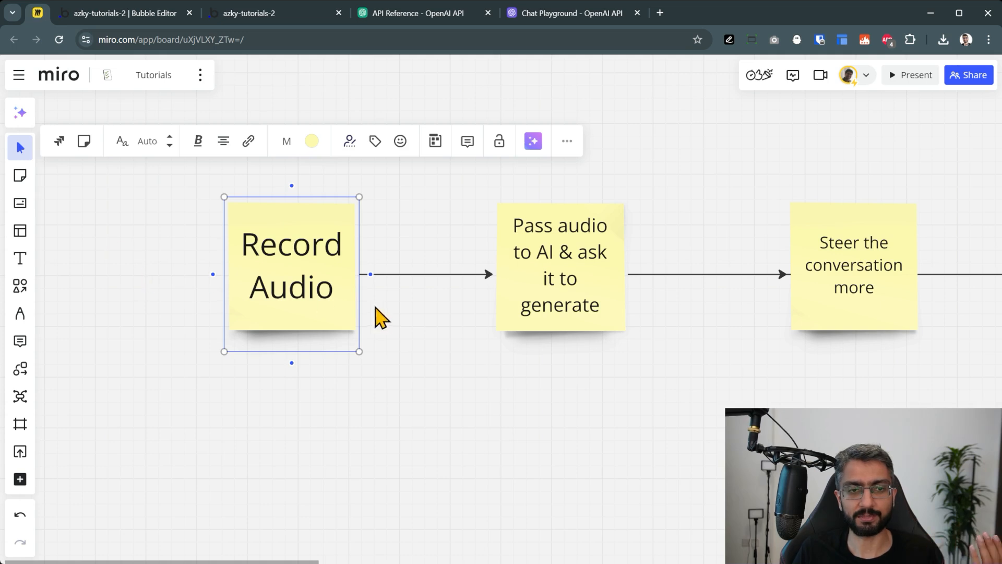
Review the Pass audio to AI and Steer the conversation notes, then return to Bubble's workflow editor
click(415, 344)
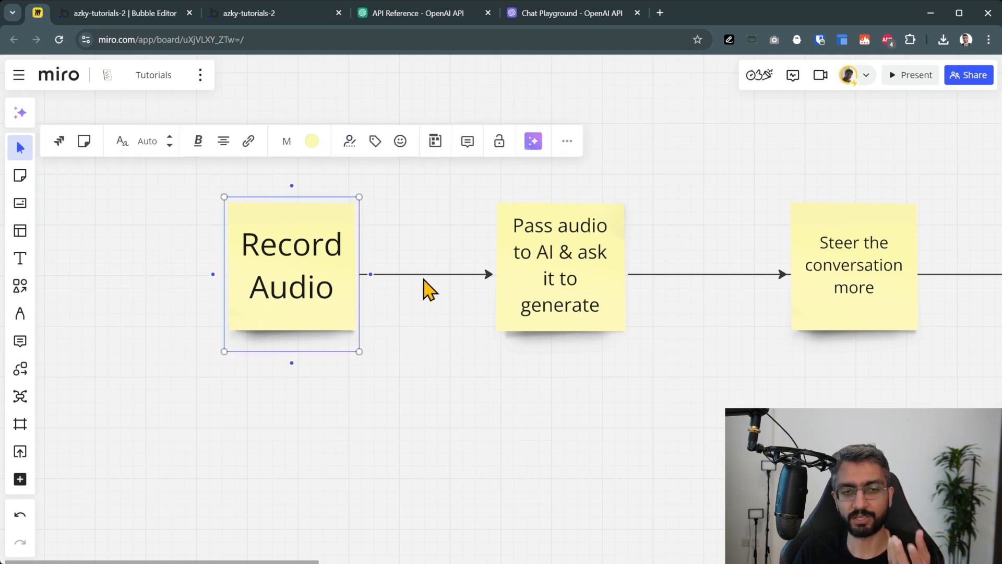
click(523, 277)
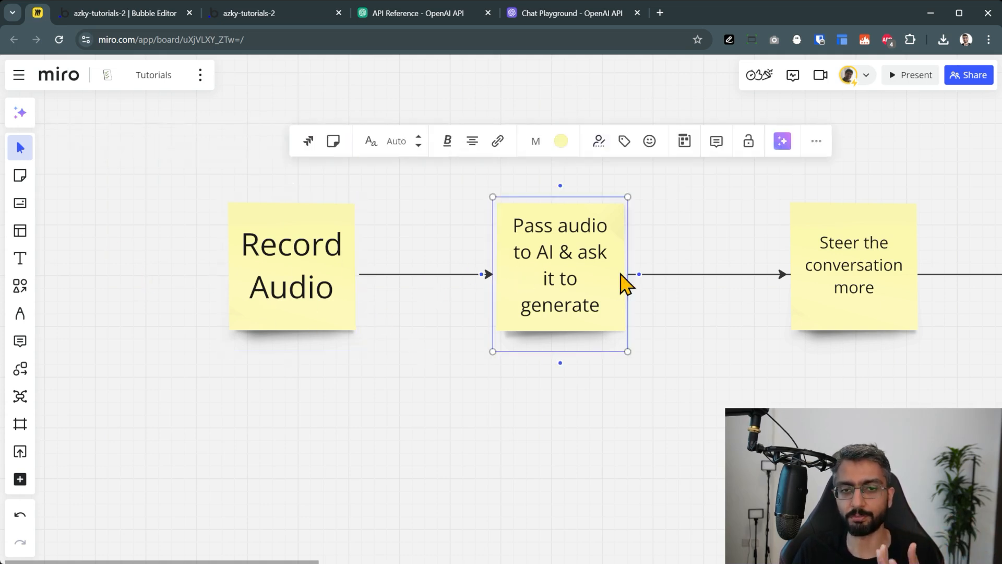
click(876, 291)
click(702, 334)
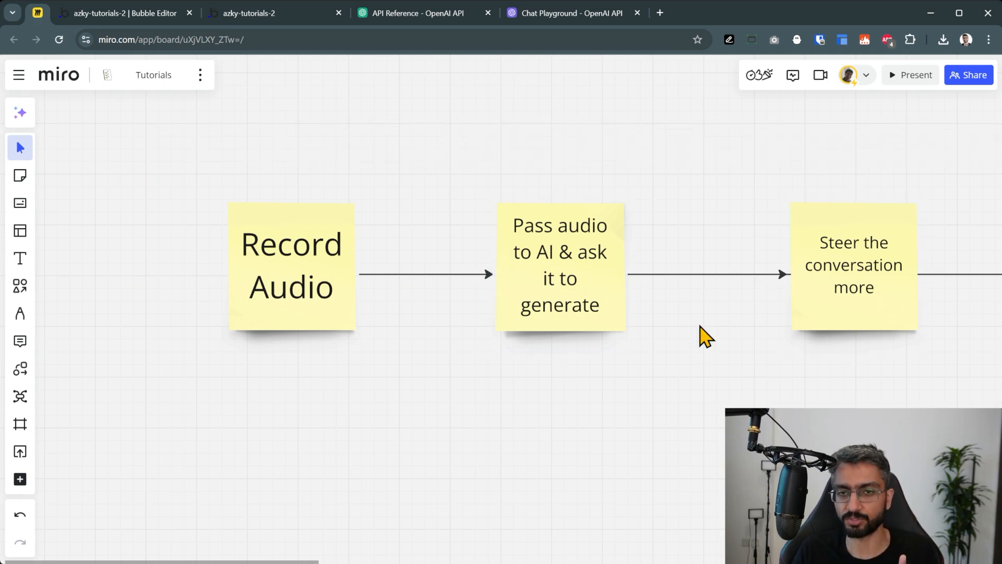
click(251, 15)
click(147, 15)
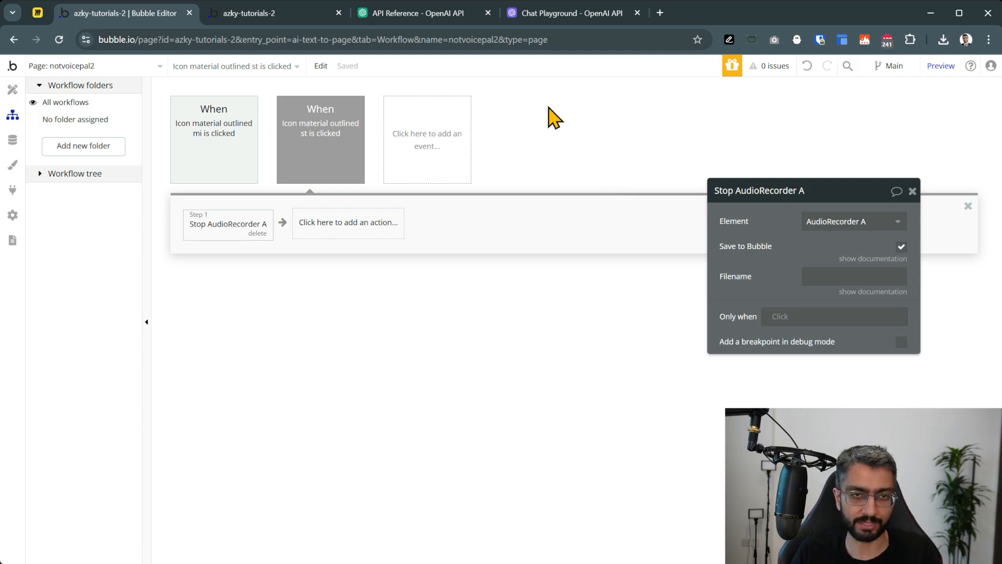
Create a workflow triggered by A Audio Recorder Saved, glance at the preview, then open Plugins
click(438, 152)
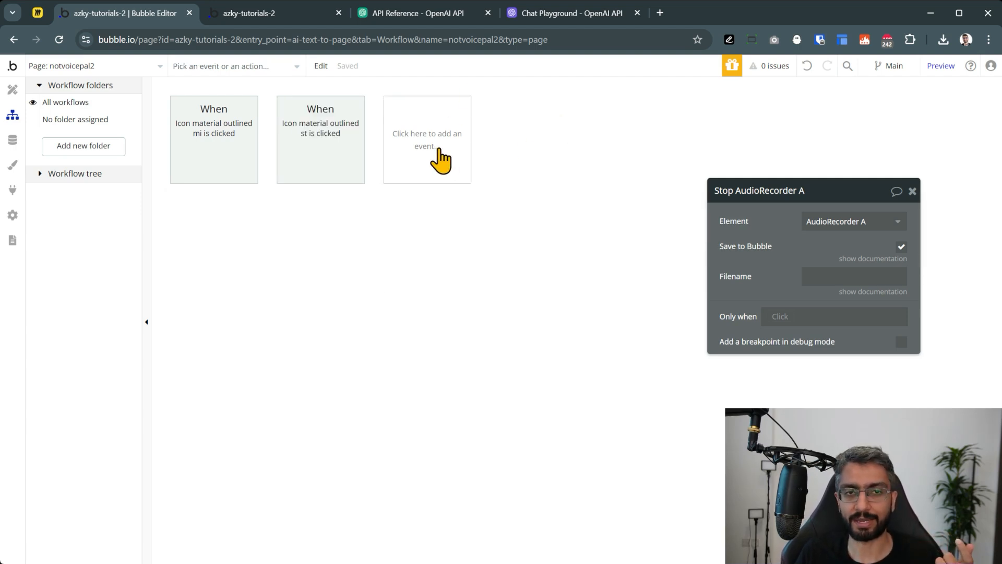
click(439, 151)
mouse_move(438, 238)
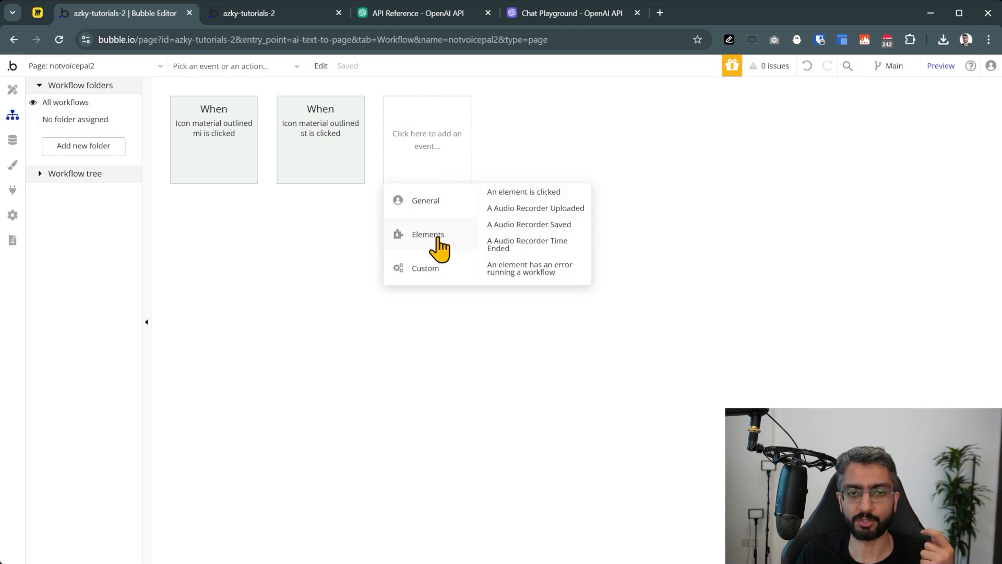
click(532, 225)
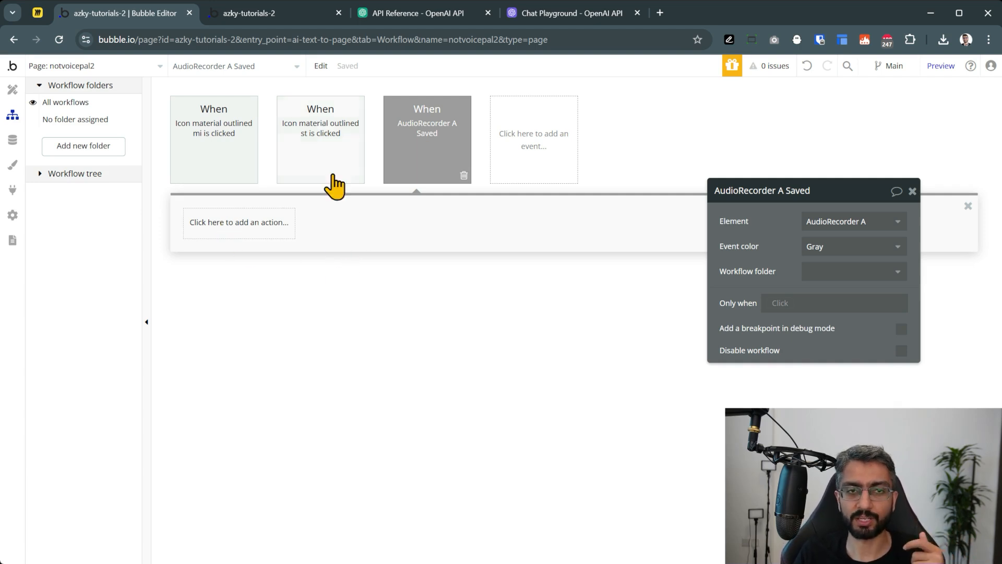
click(292, 14)
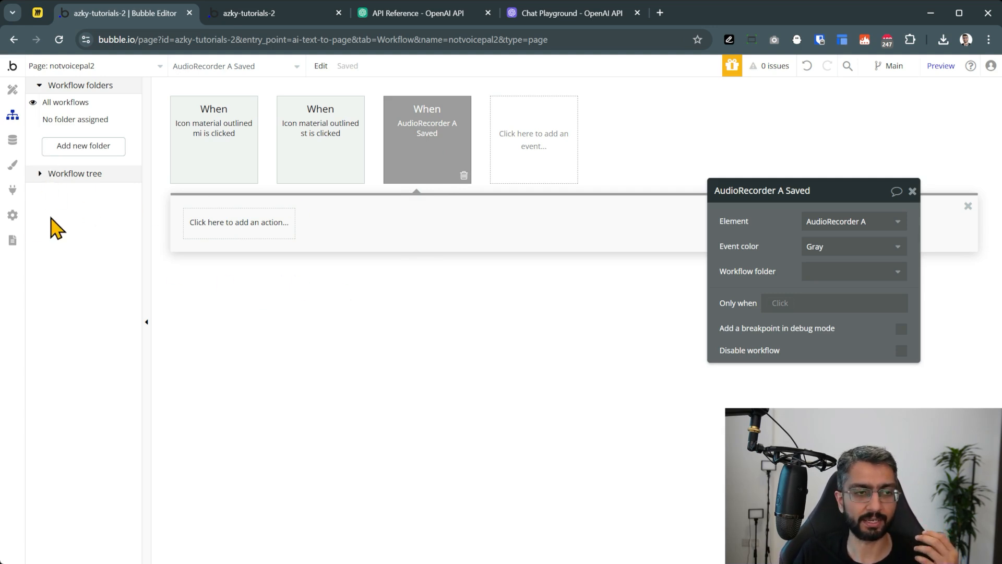
click(13, 191)
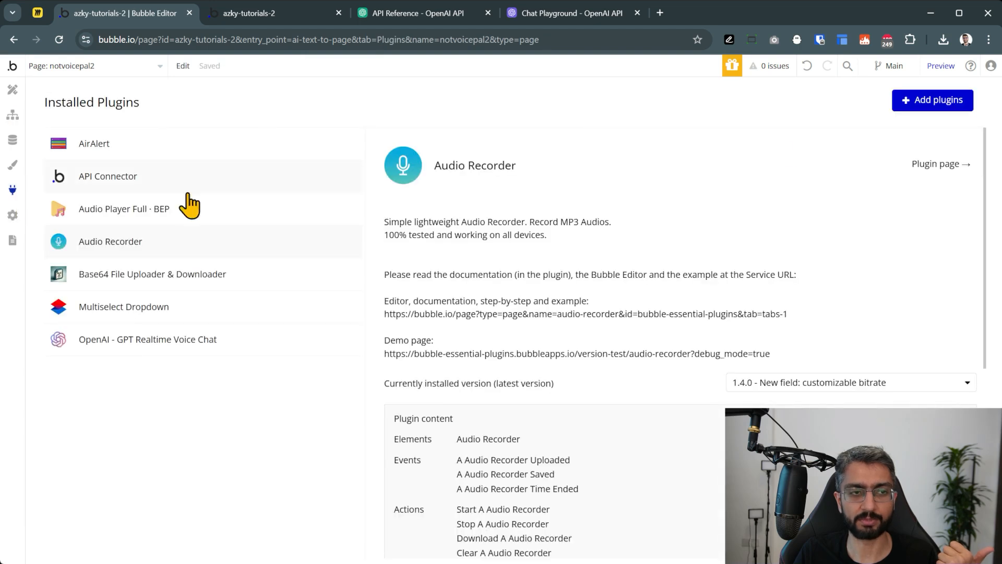
Confirm in the plugin catalogue that AirAlert is already installed, then go back to the workflow editor
click(934, 100)
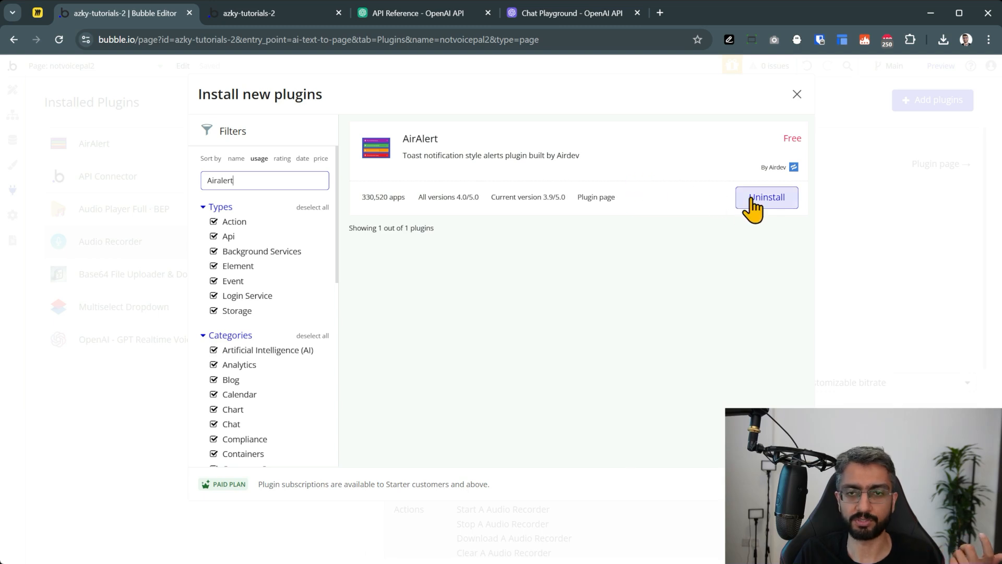
click(796, 93)
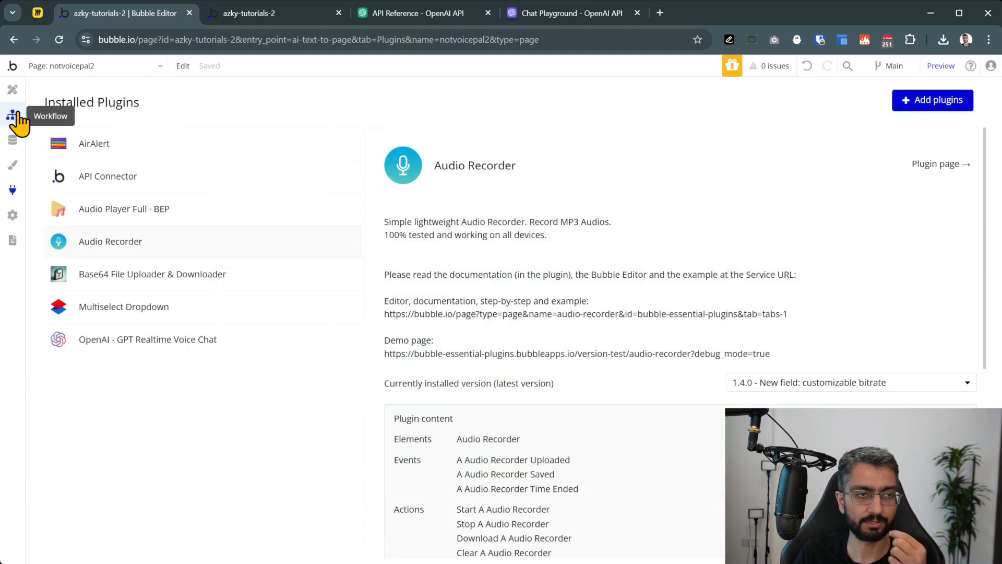
click(17, 115)
Add an AirAlert - Standard action to the saved-recording workflow with heading 'File Saved'
click(227, 235)
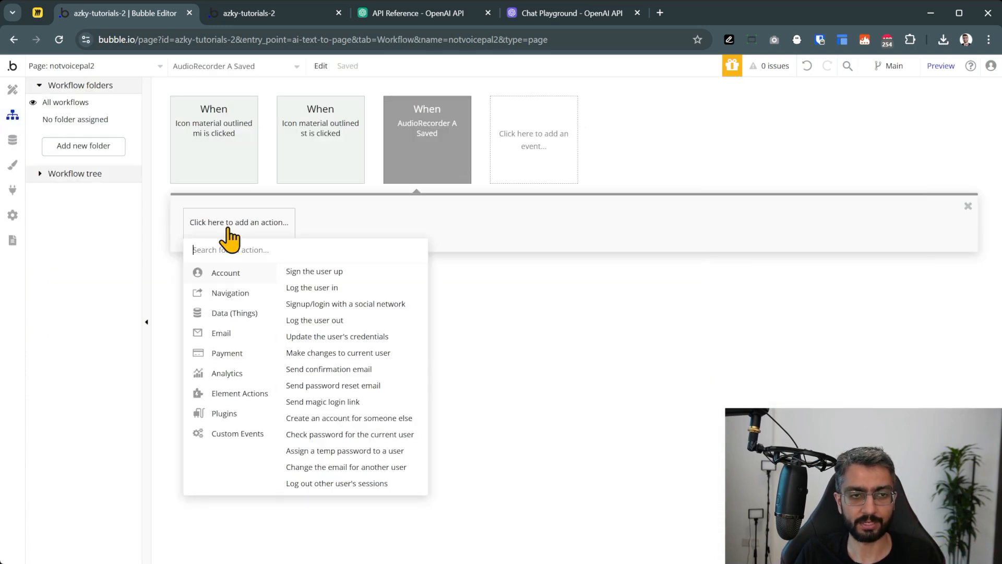
text(air)
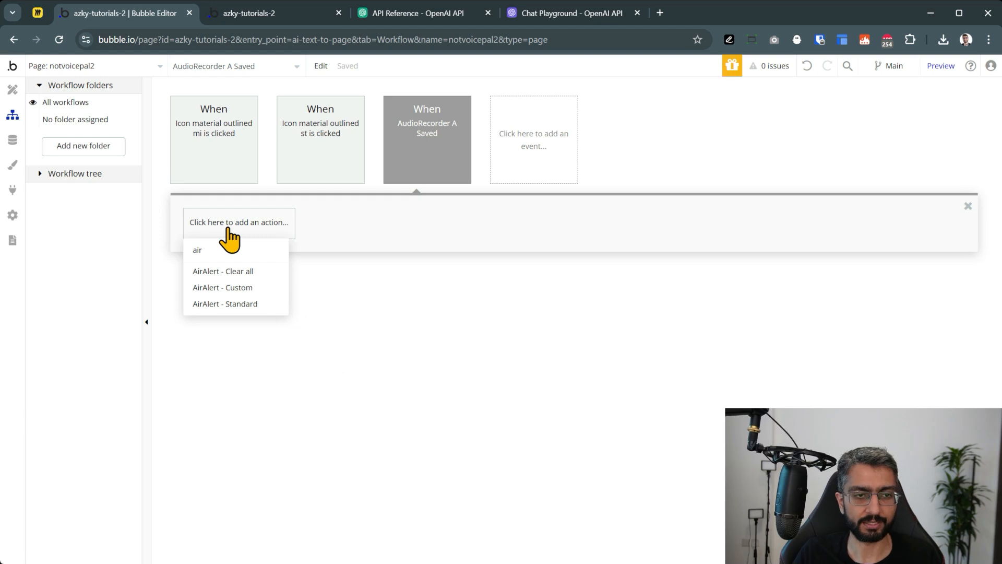
click(260, 304)
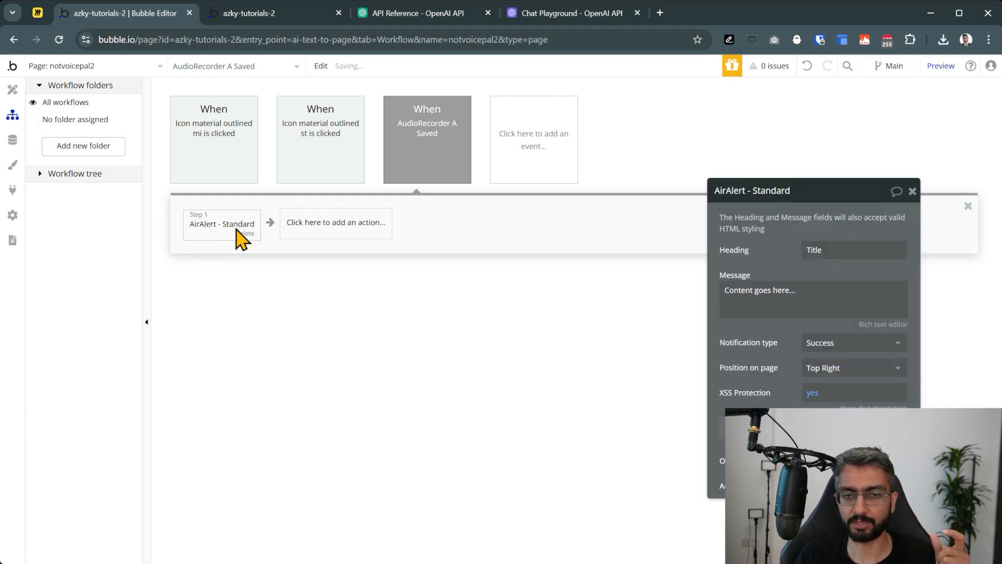
double_click(861, 247)
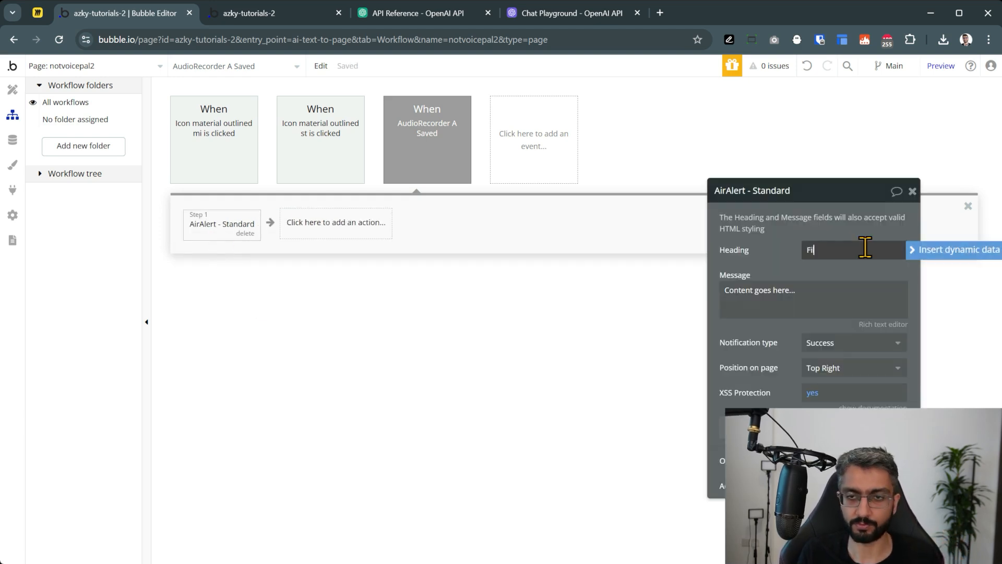
Set the alert message to This AudioRecorder's Saved to Bubble URL
click(794, 287)
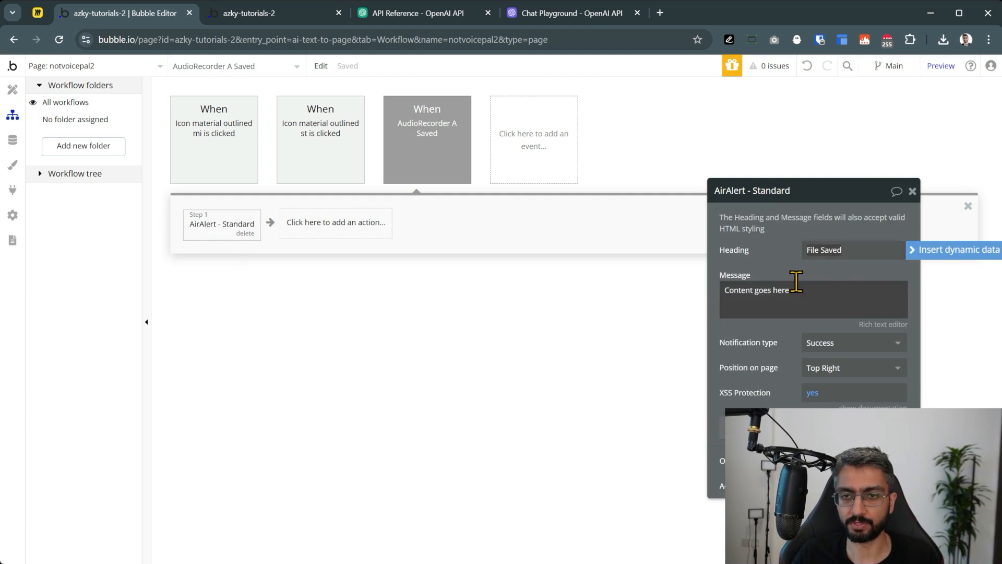
click(945, 294)
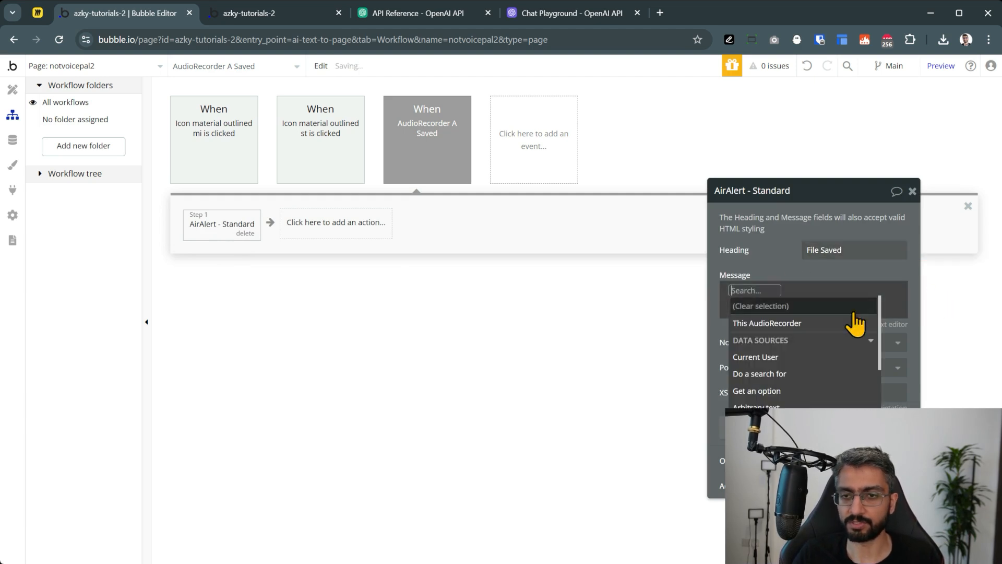
click(801, 329)
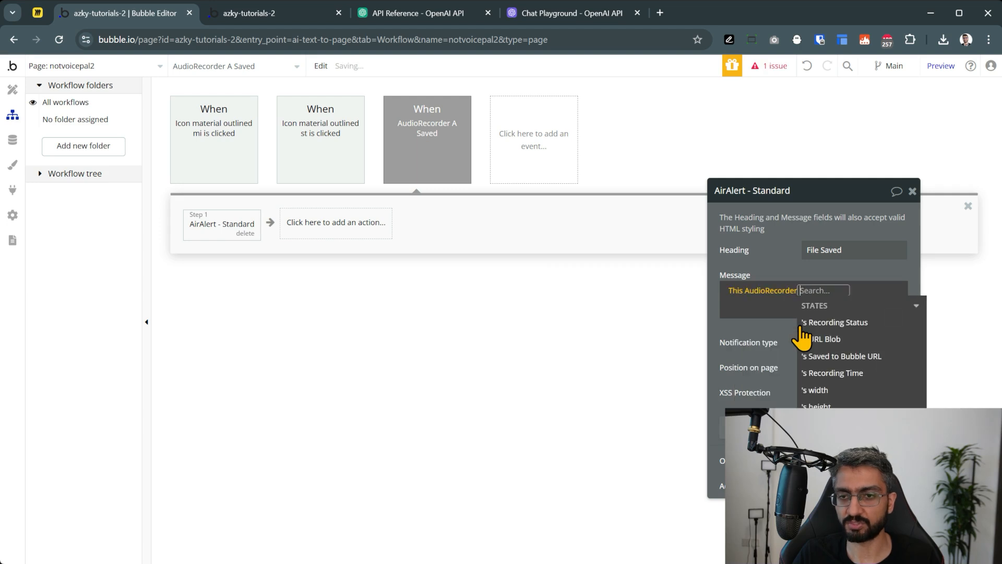
click(840, 356)
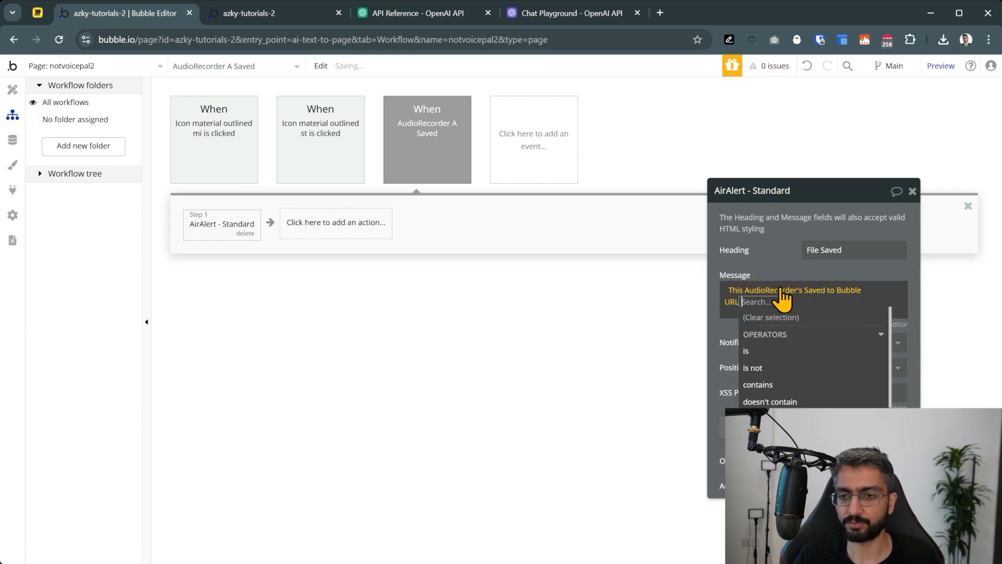
click(788, 243)
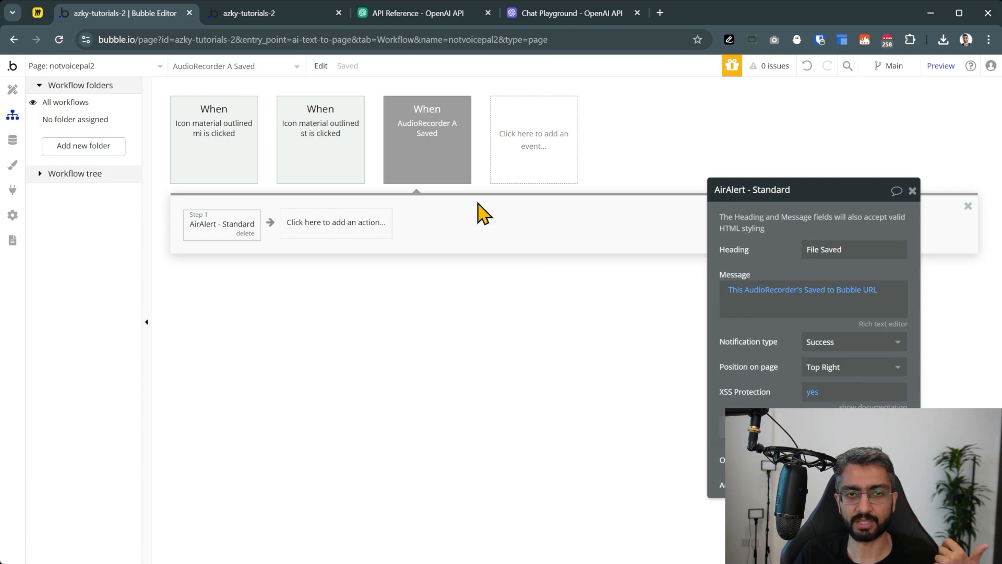
click(935, 68)
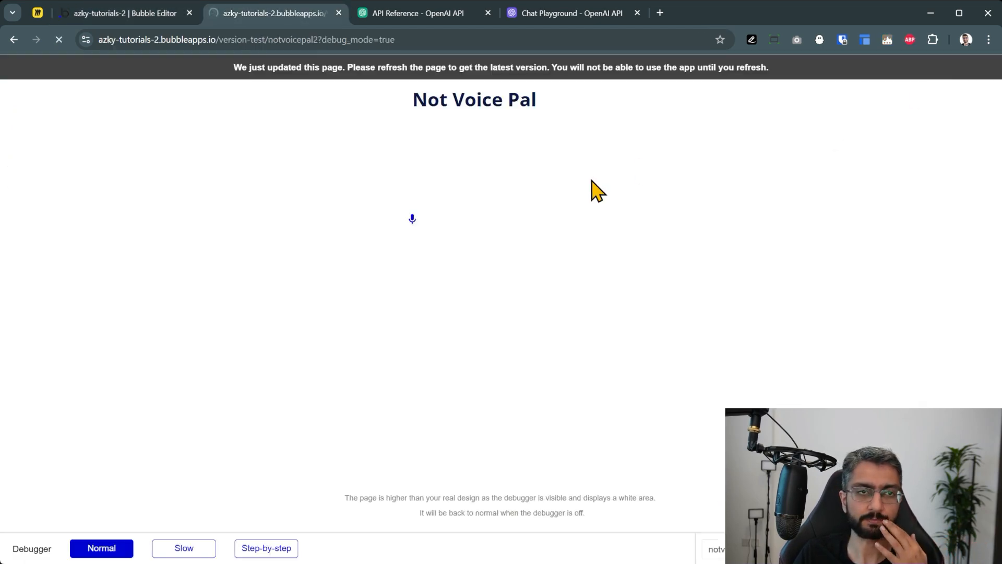
Record and stop a test clip, checking the File Saved alert shows the saved file URL
click(406, 217)
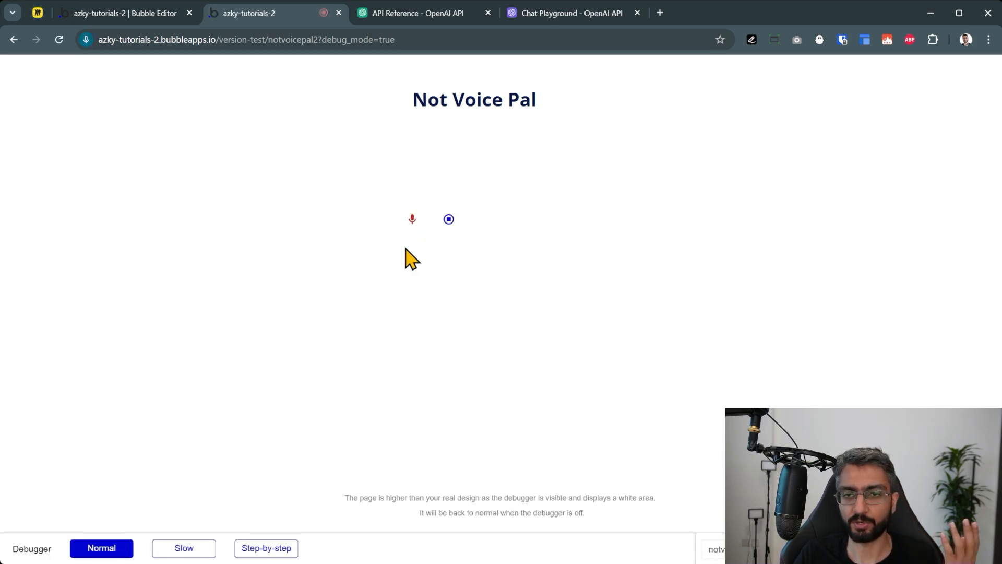
click(448, 219)
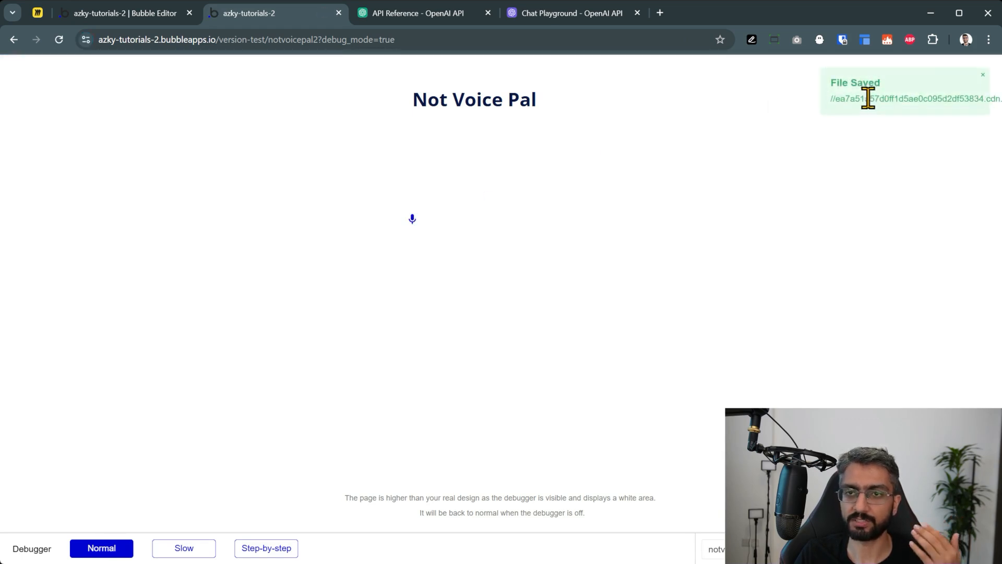
double_click(867, 98)
click(654, 205)
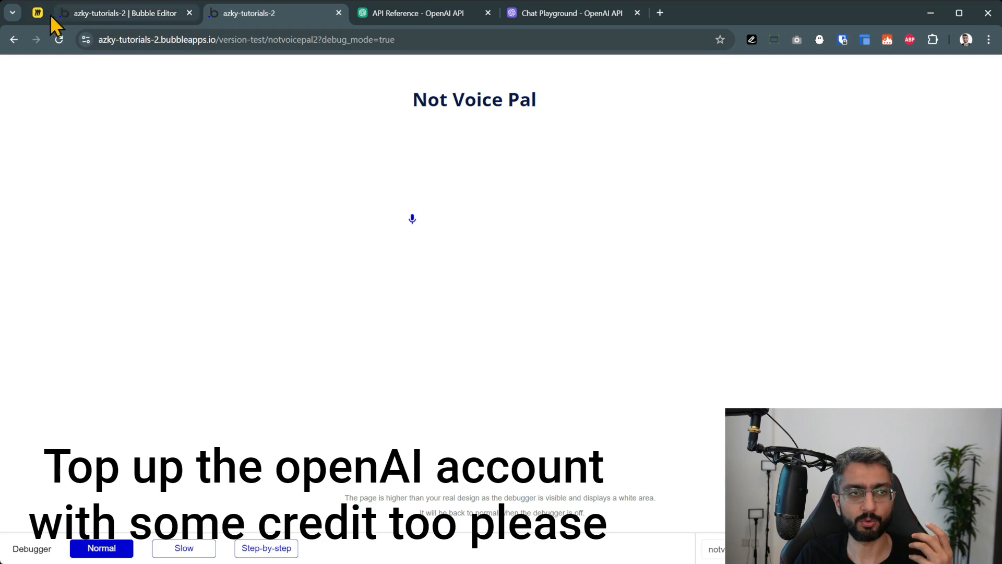
In Miro, look over the Pass audio to AI and Steer the conversation sticky notes
click(46, 13)
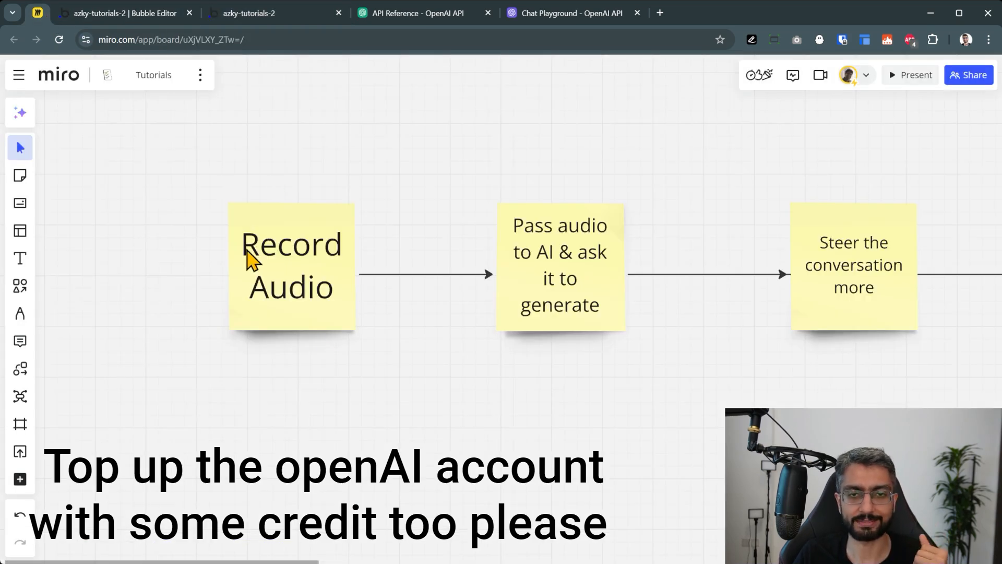
scroll(609, 381, right, 3)
click(514, 257)
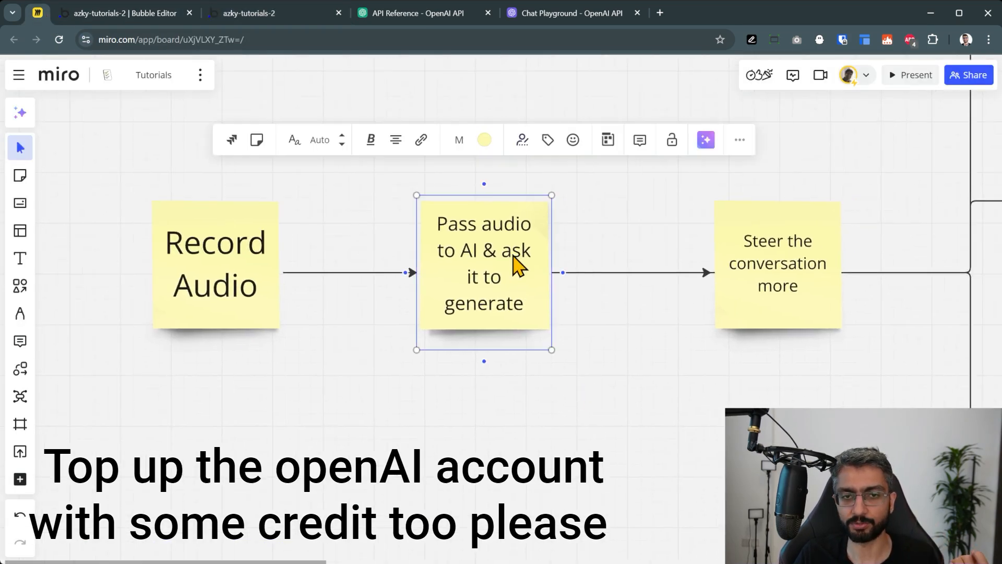
key(Escape)
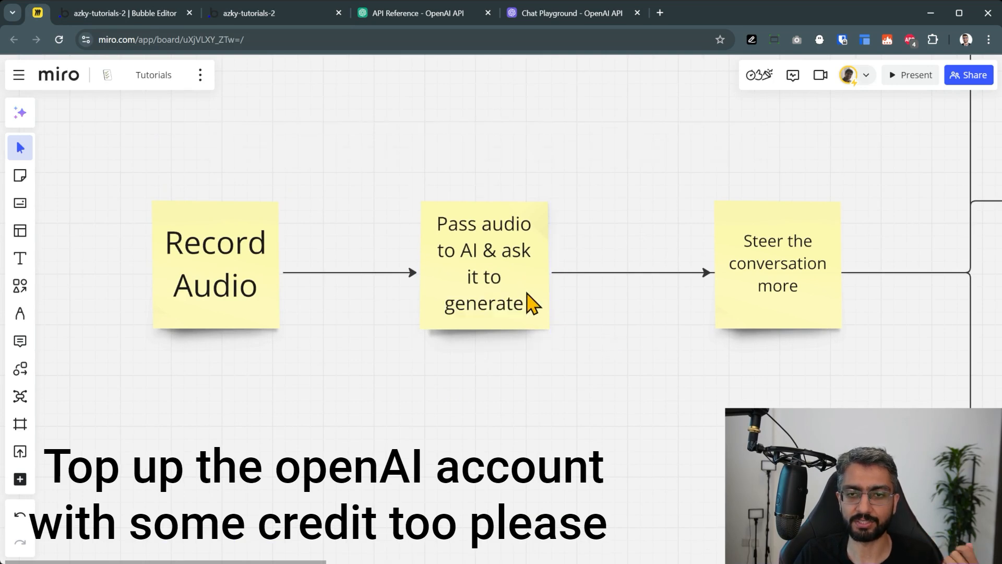
click(752, 261)
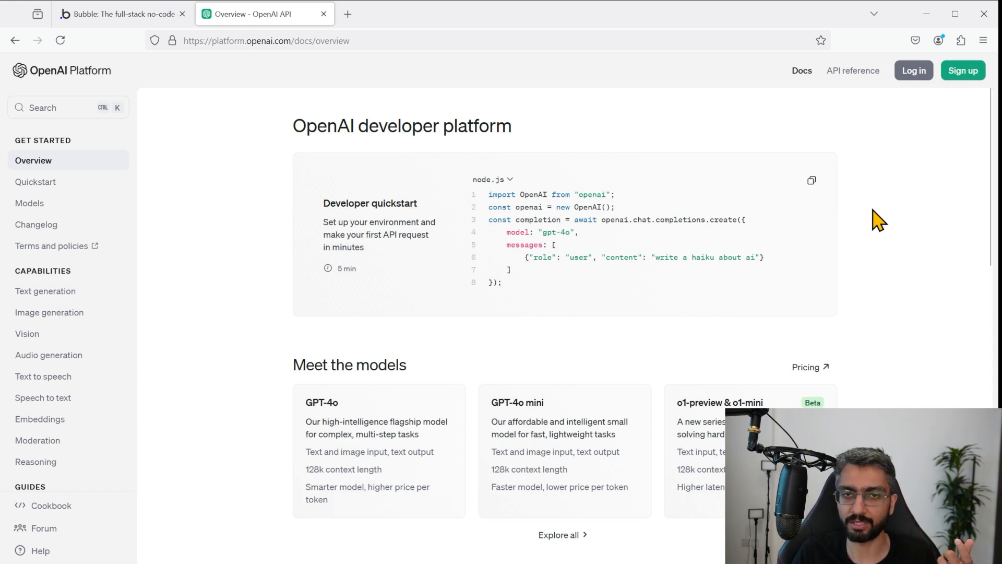
Glance at the quickstart code, then minimize Firefox to reveal the gpt-4o Chat Playground
drag(489, 194, 642, 257)
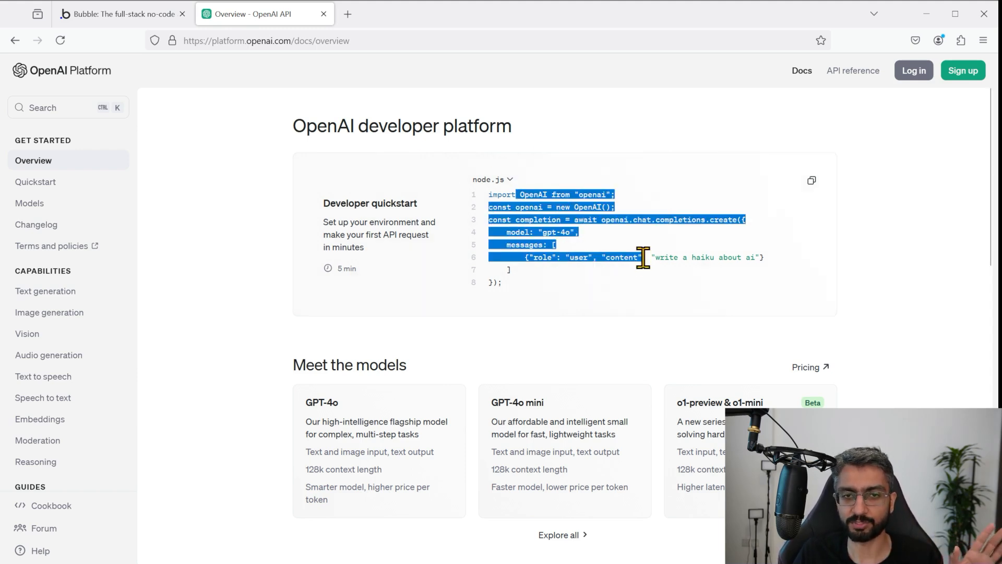
click(647, 257)
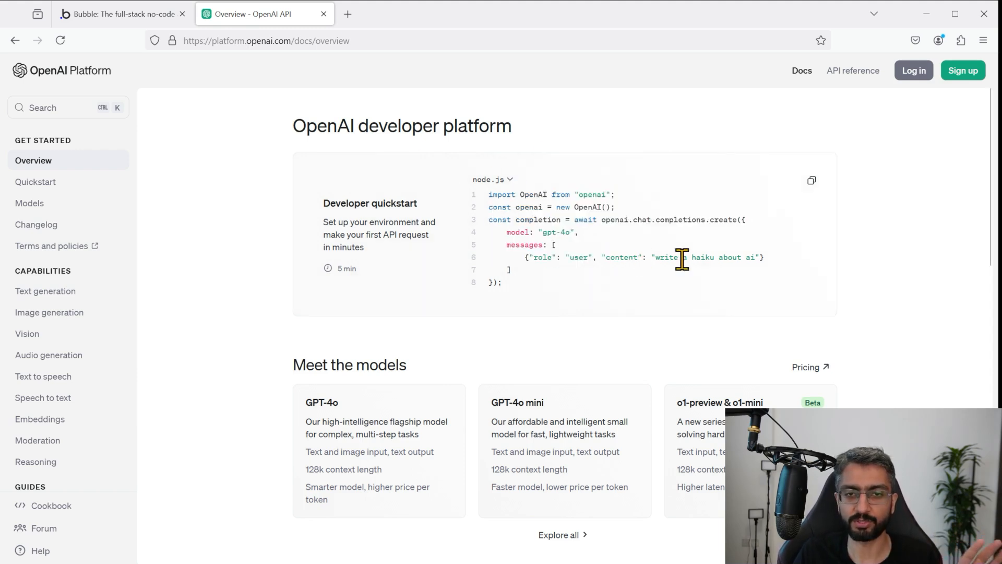
click(916, 19)
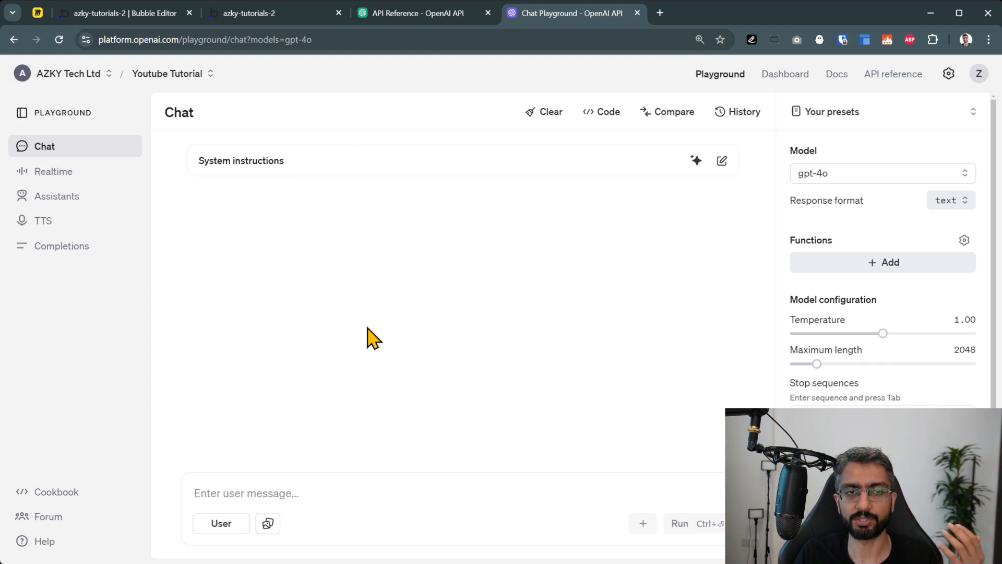
On the API keys page, create a secret key named 'youtube not voice pal'
click(718, 77)
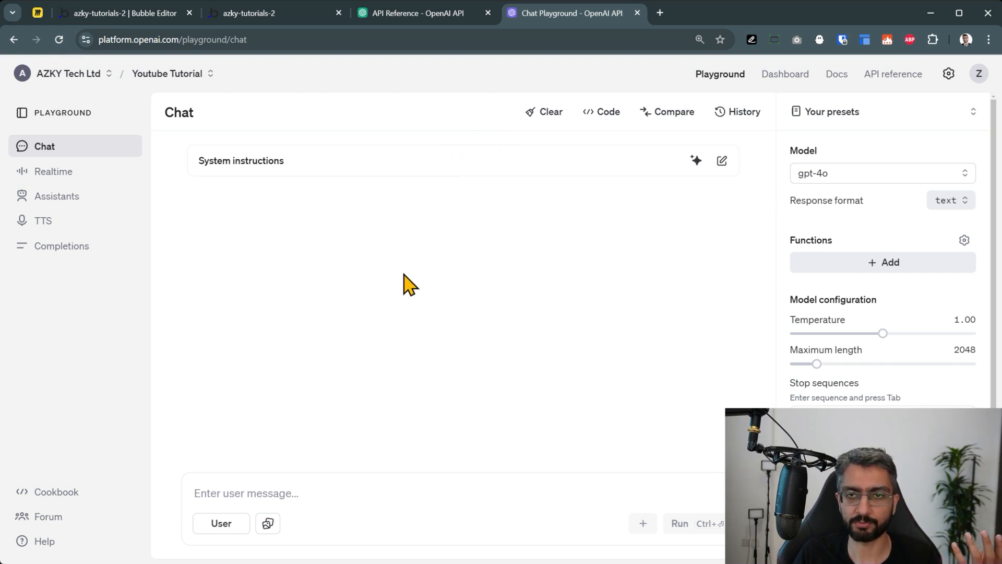
click(787, 79)
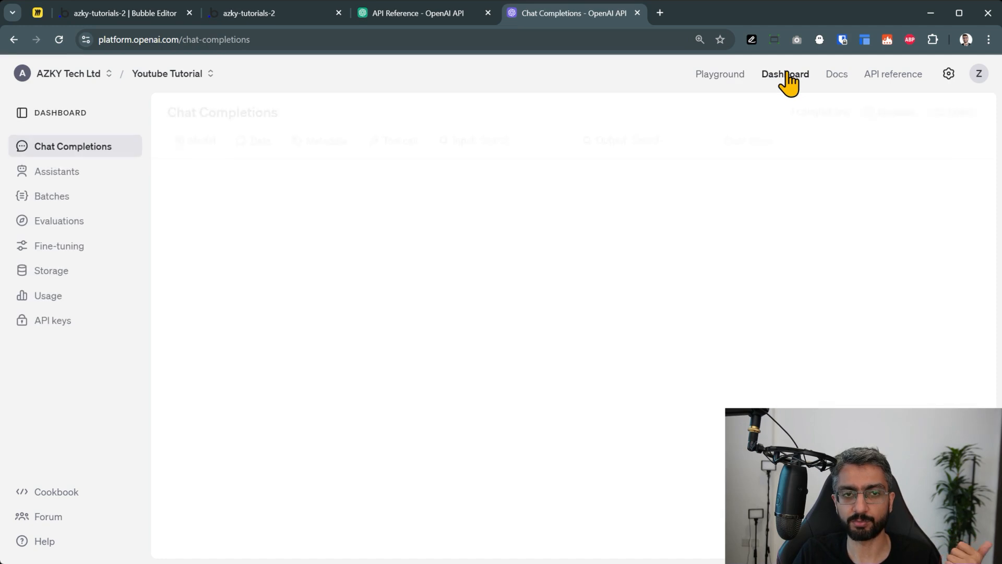
click(56, 329)
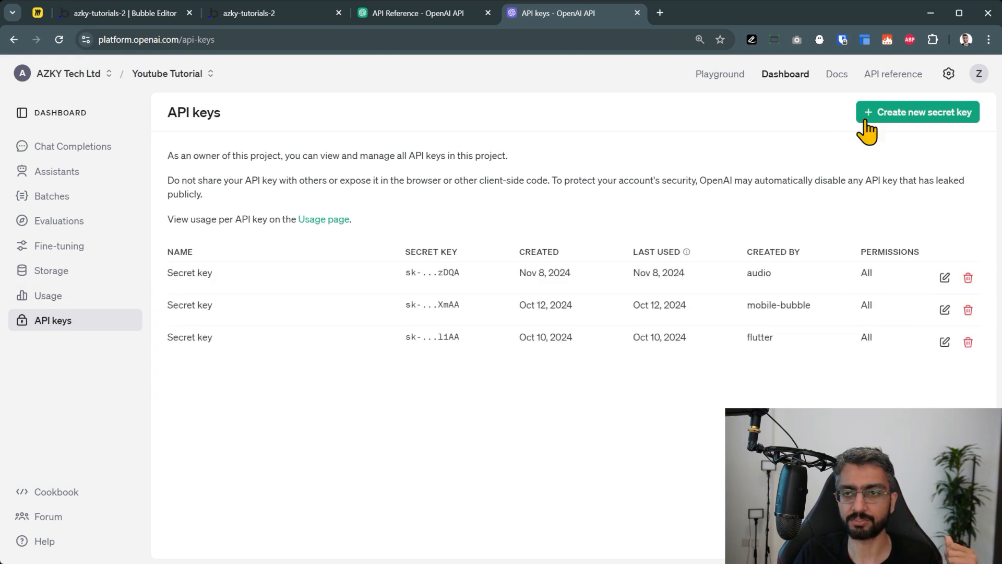
click(920, 116)
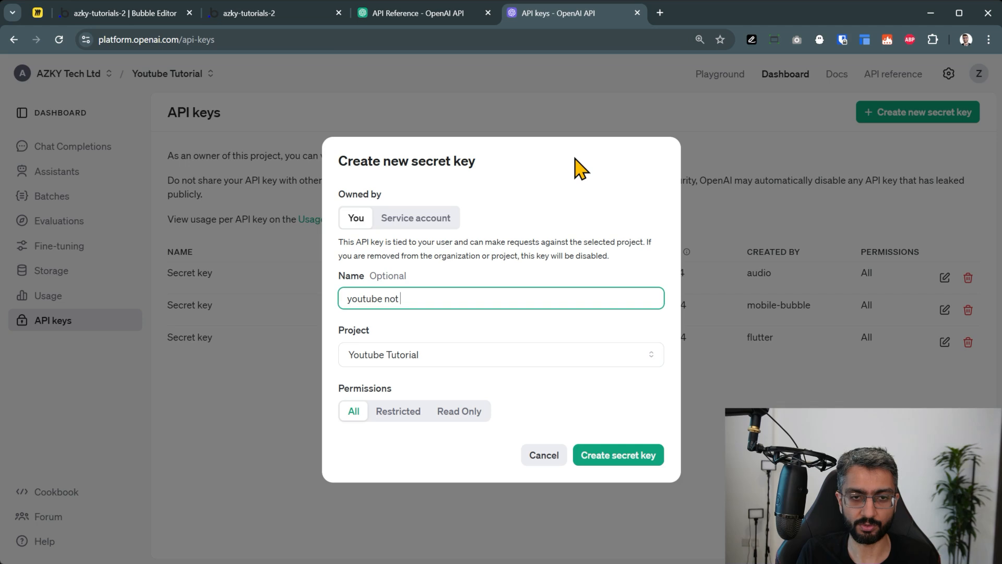
click(616, 464)
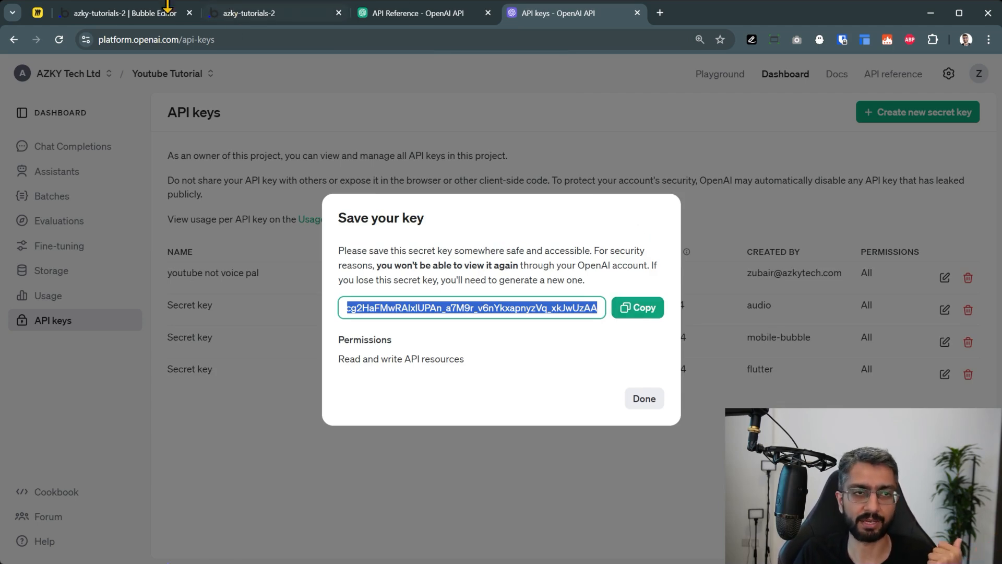
click(168, 7)
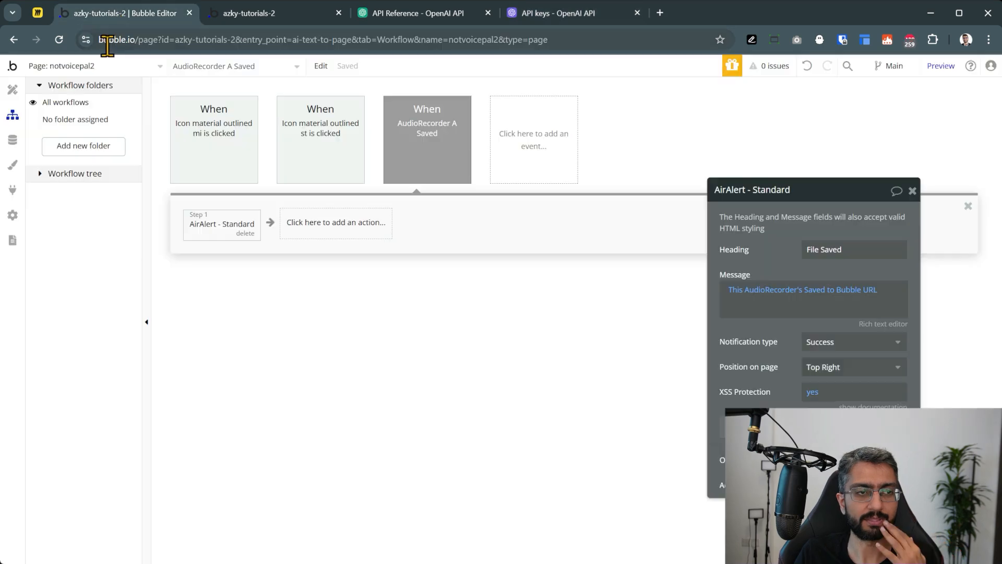
Open the API Connector plugin settings and collapse the existing Open AI API
click(16, 192)
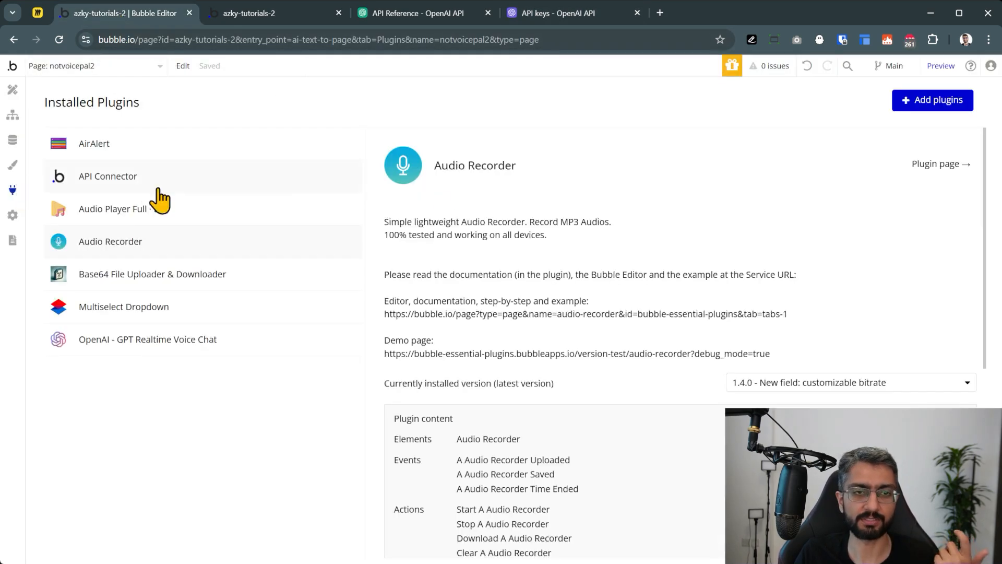
click(902, 100)
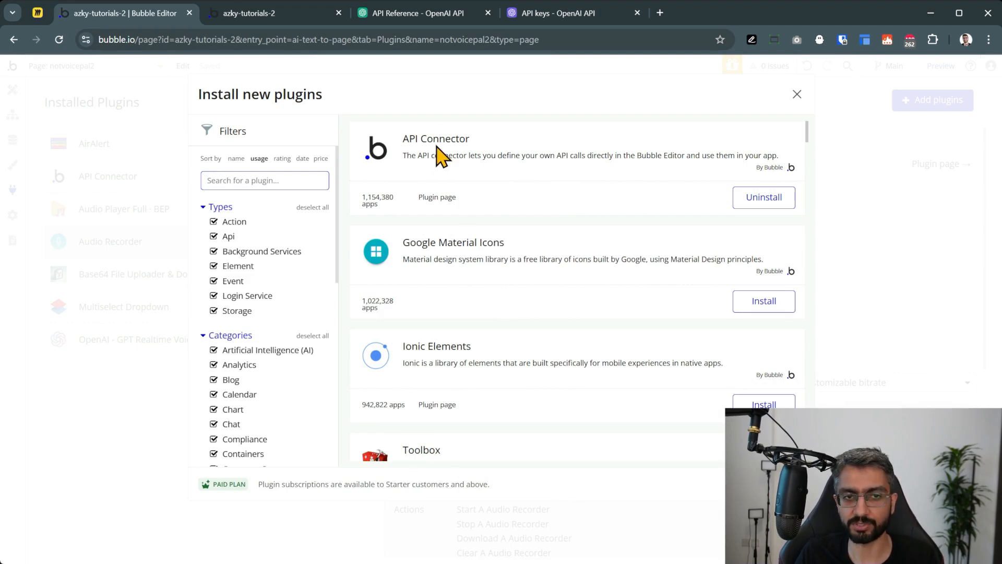
click(796, 95)
click(112, 182)
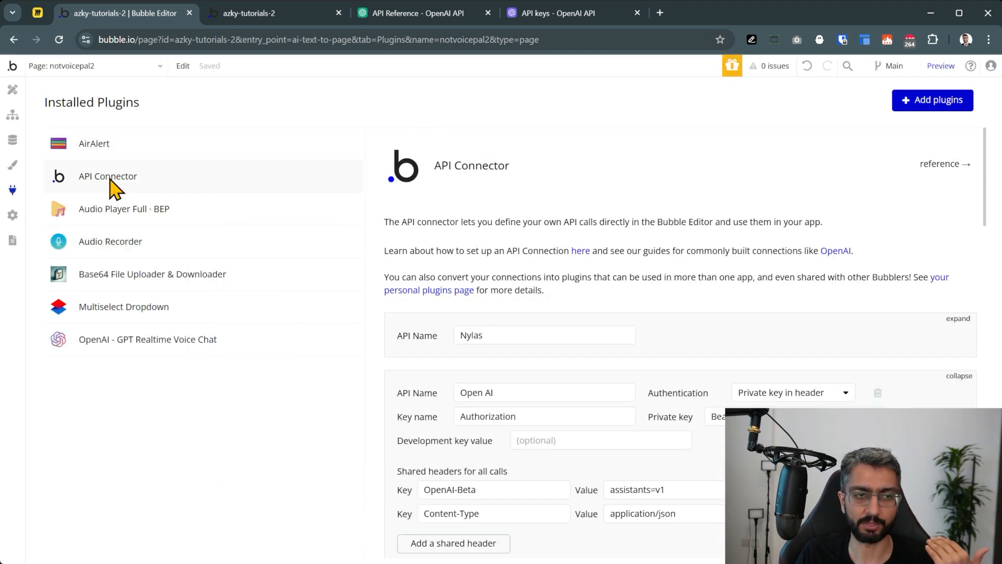
click(959, 378)
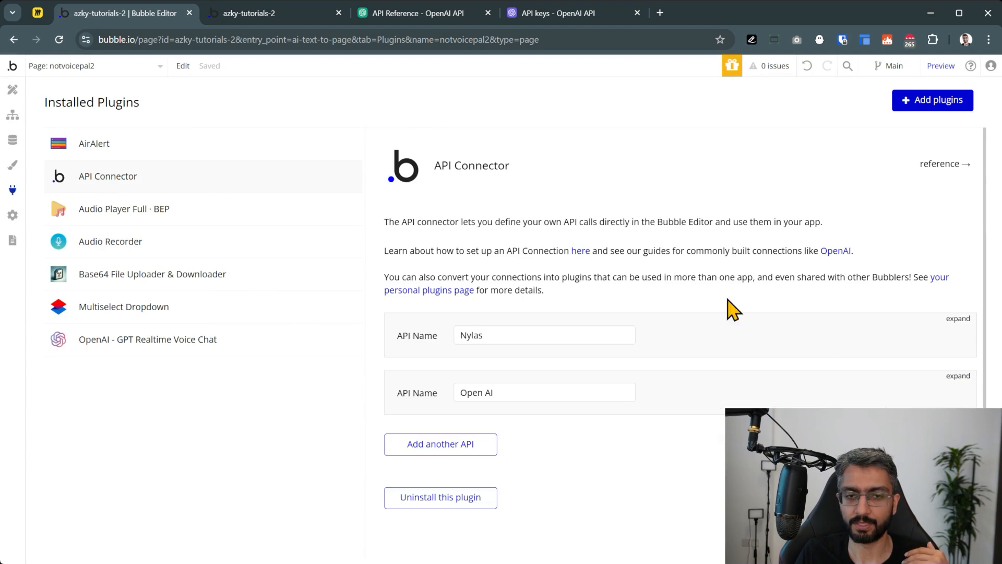
scroll(543, 232, down, 1)
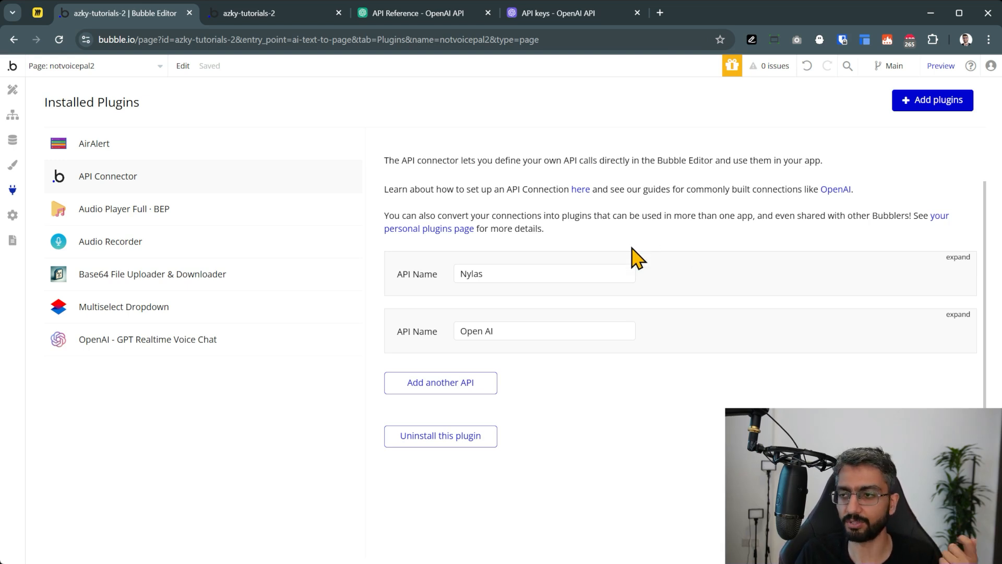
Add a new API named Open AI v2 using Private key in header authentication
click(453, 386)
scroll(469, 313, down, 3)
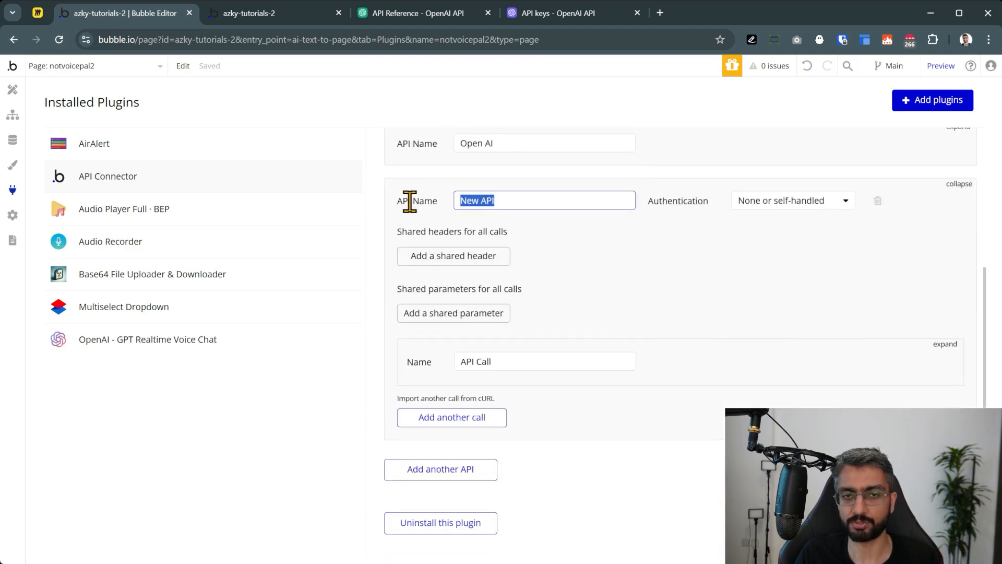
text(Open)
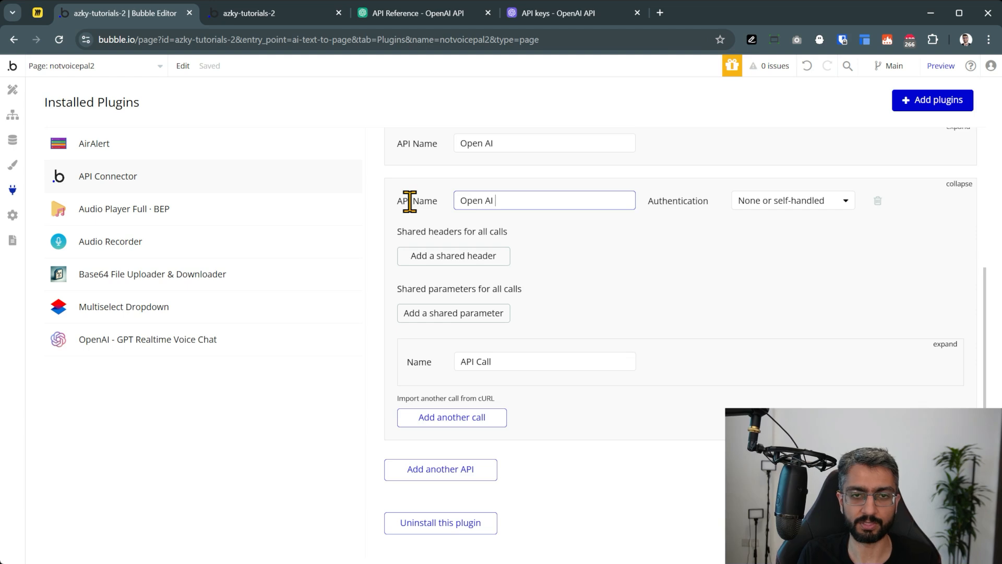
click(441, 205)
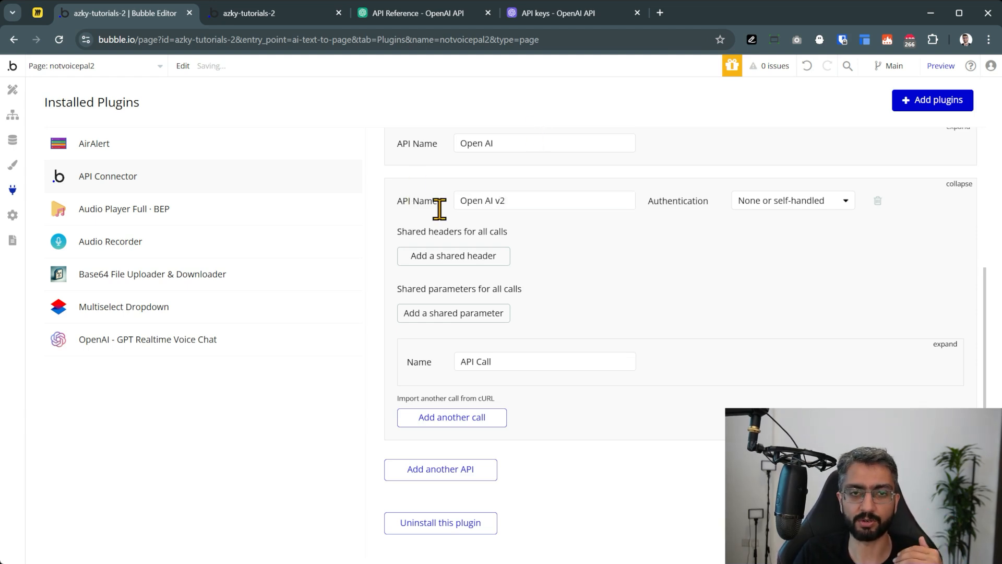
click(746, 205)
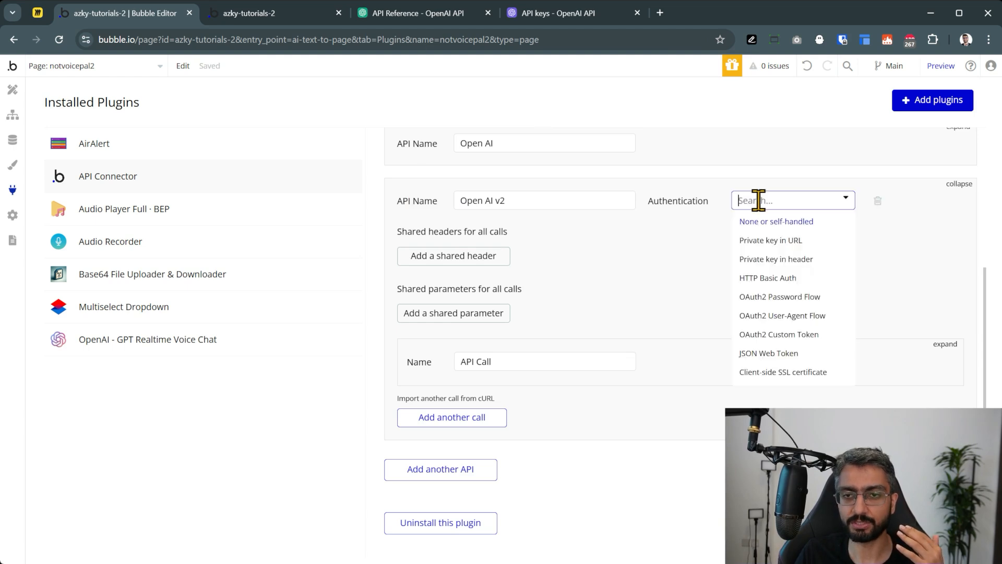
click(788, 261)
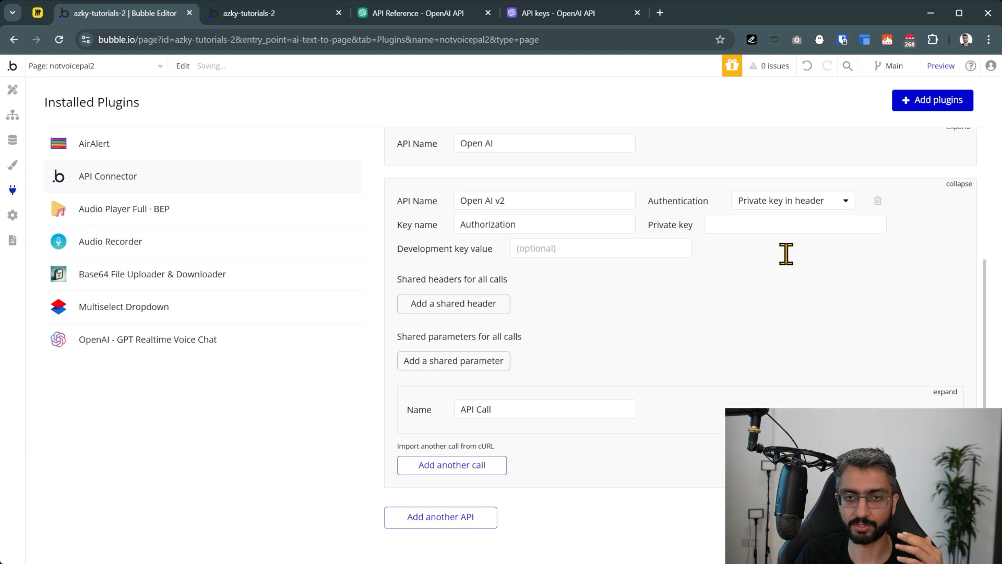
Copy the new OpenAI secret key and paste it after 'Bearer' as the Authorization key
click(744, 226)
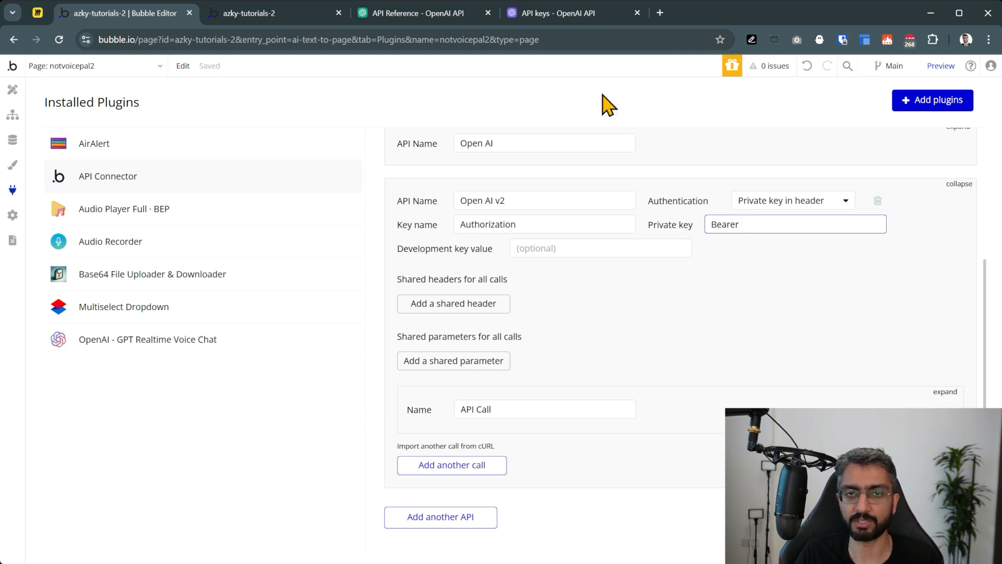
click(398, 16)
click(284, 18)
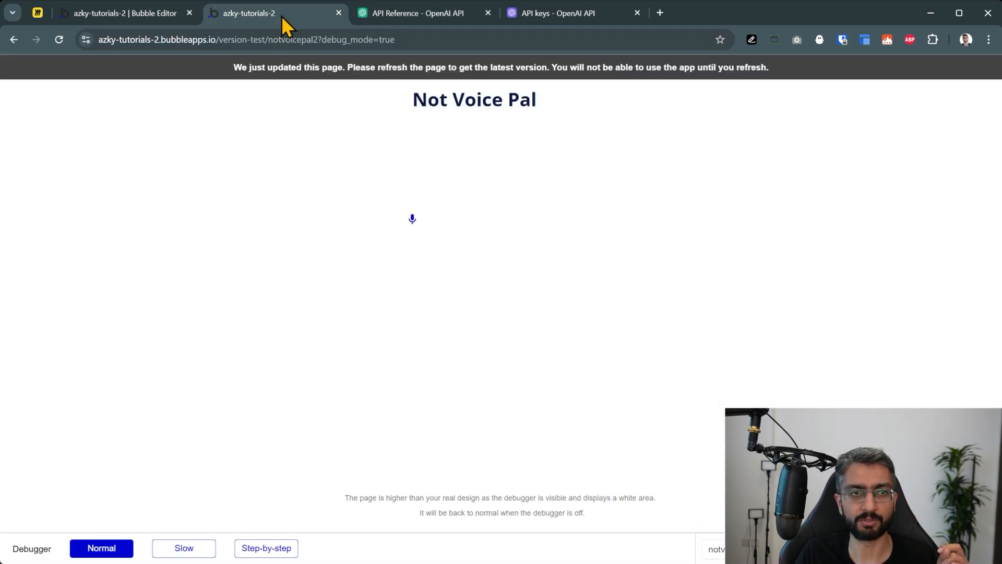
click(557, 20)
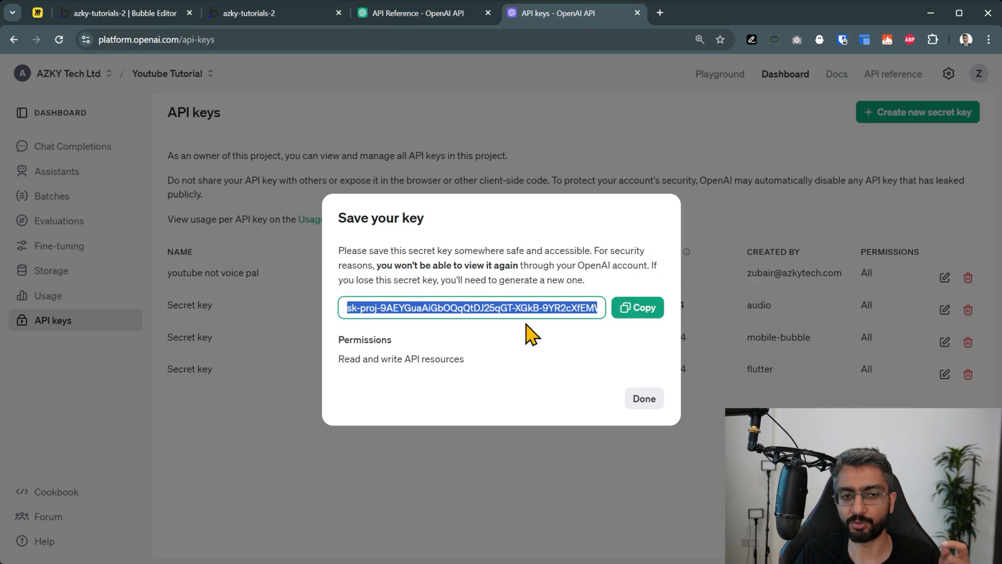
click(638, 310)
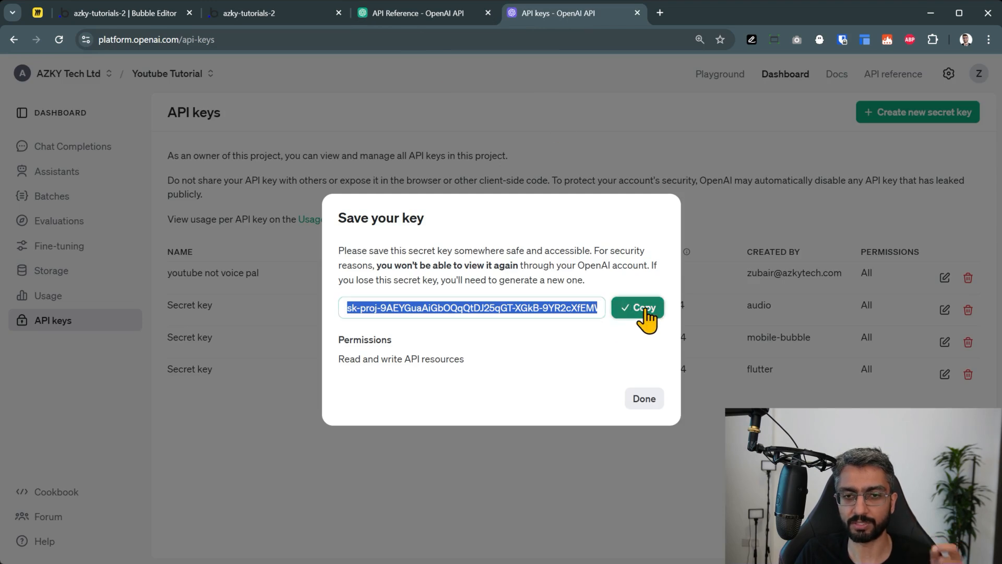
click(136, 18)
key(ctrl+v)
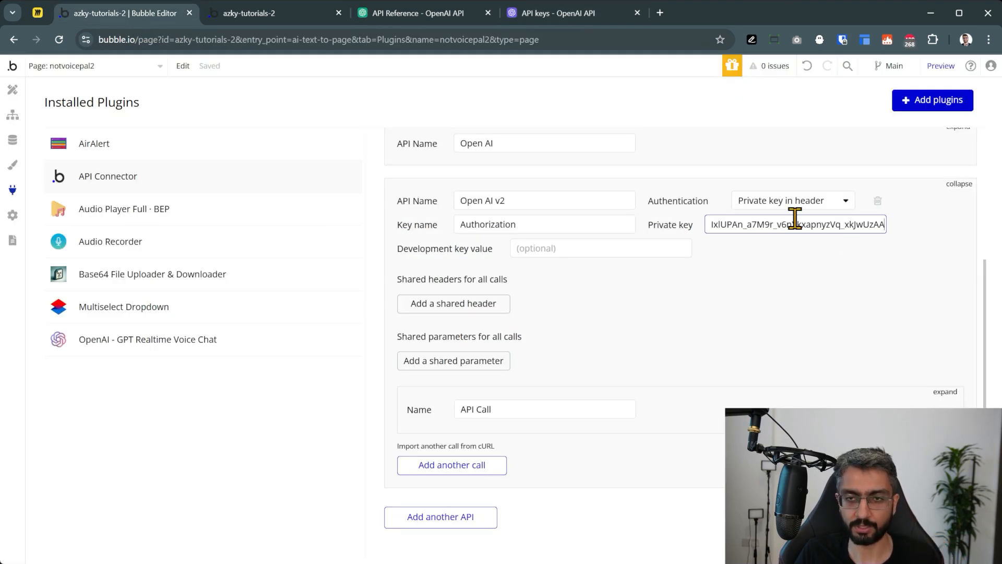
click(796, 266)
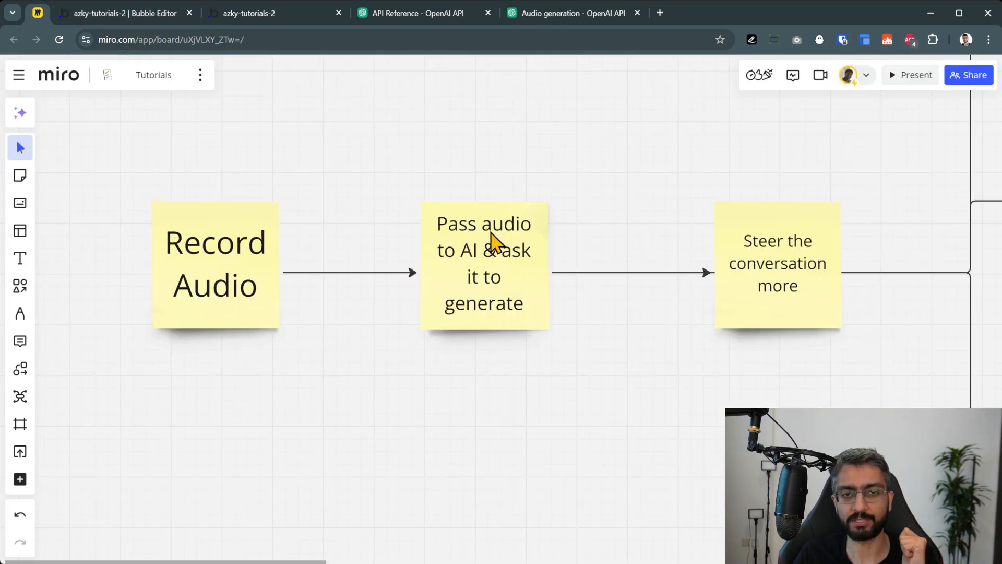
Bring up the Audio input to model quickstart example in OpenAI's Audio generation docs
click(500, 233)
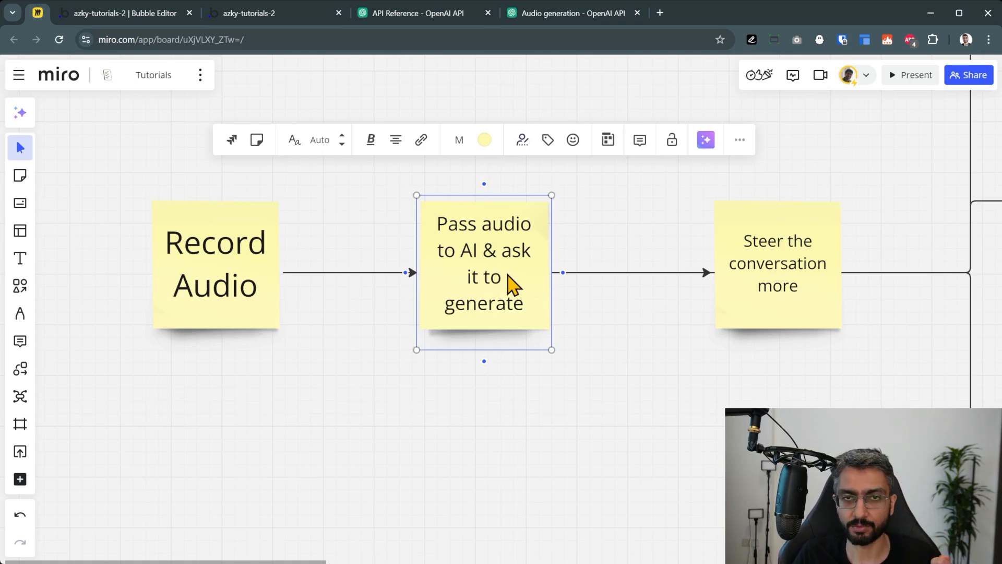
click(533, 21)
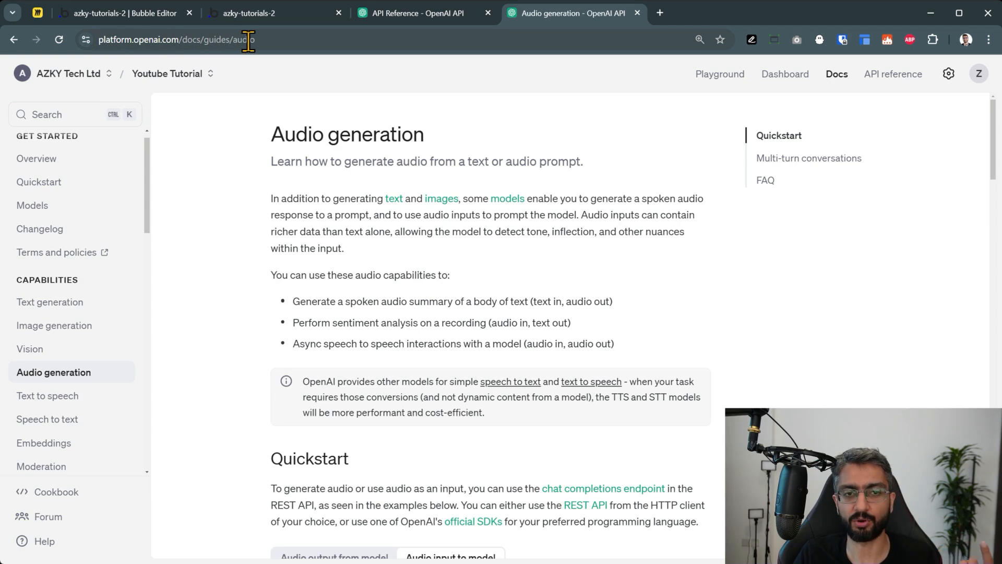
scroll(235, 167, down, 7)
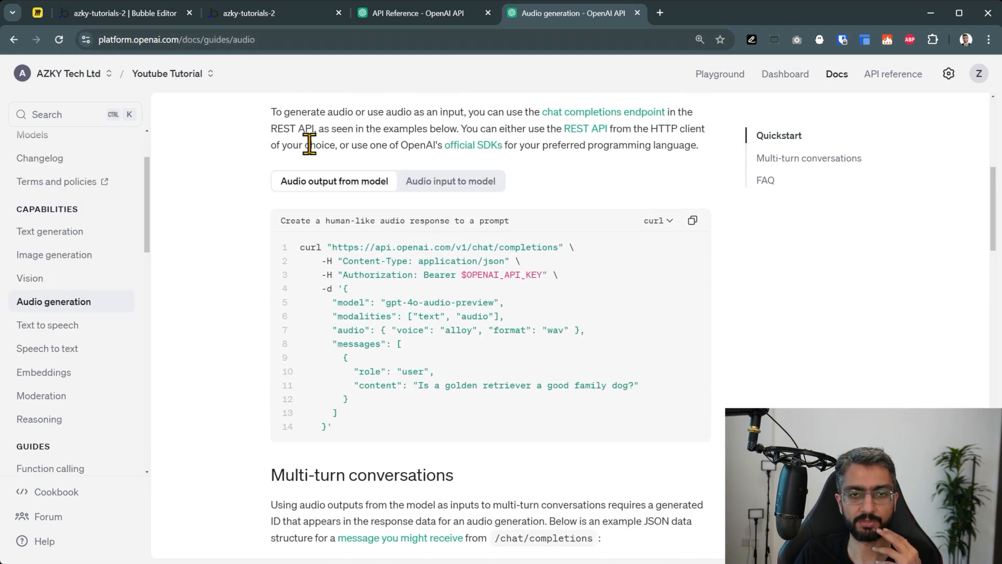
click(475, 183)
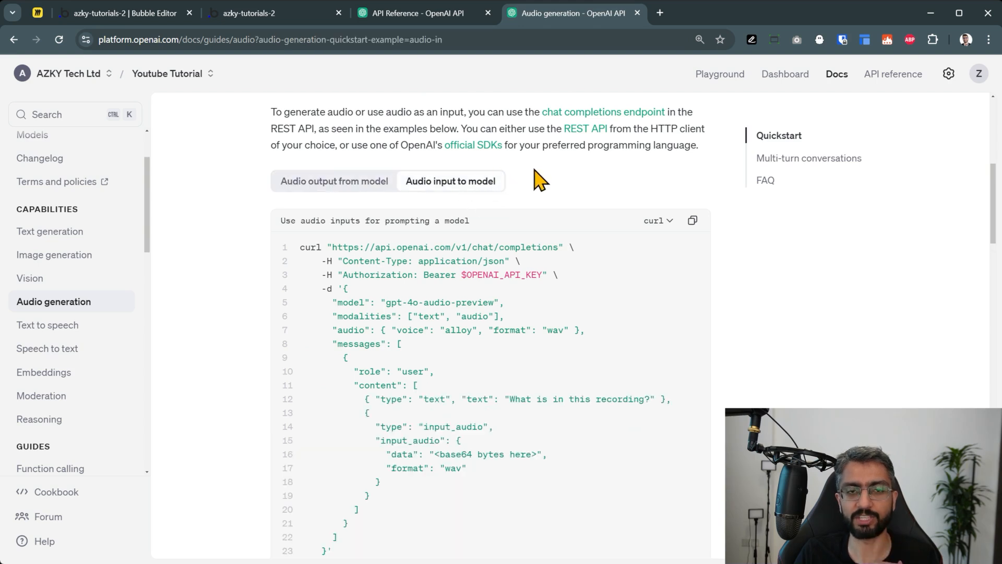
scroll(540, 180, down, 1)
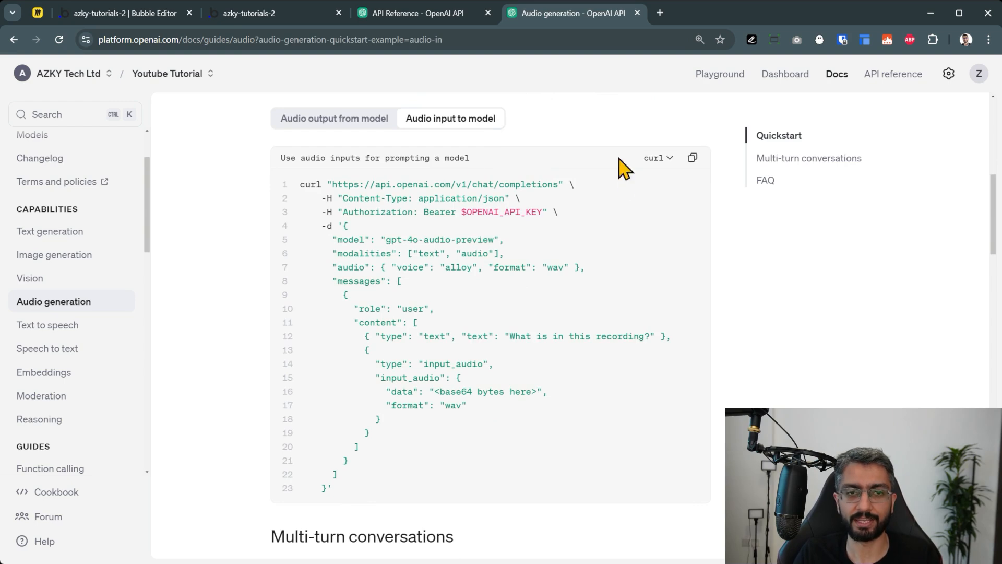
Switch the example through JavaScript and Python, then settle on the curl version
click(667, 155)
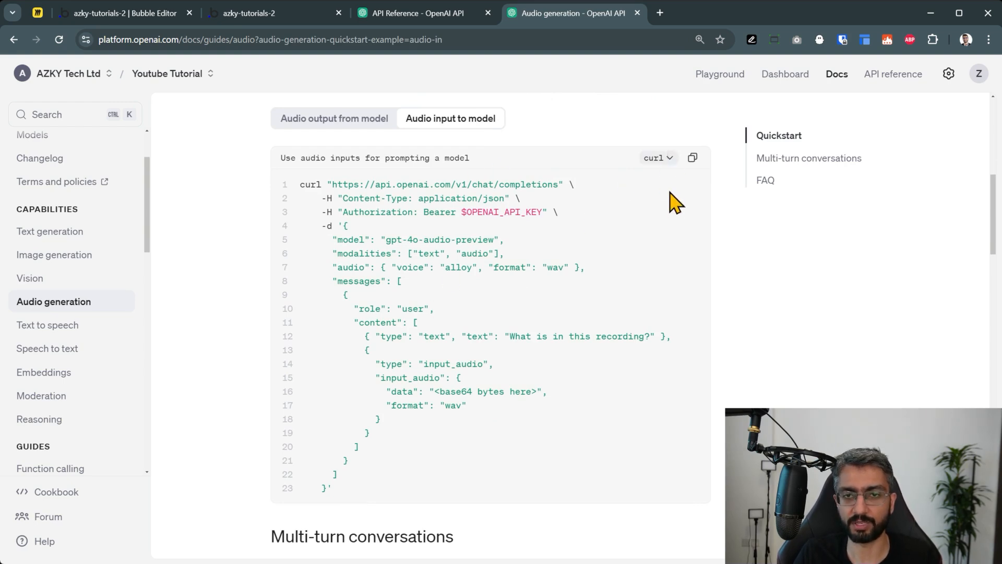
click(670, 190)
click(659, 157)
click(670, 209)
click(662, 160)
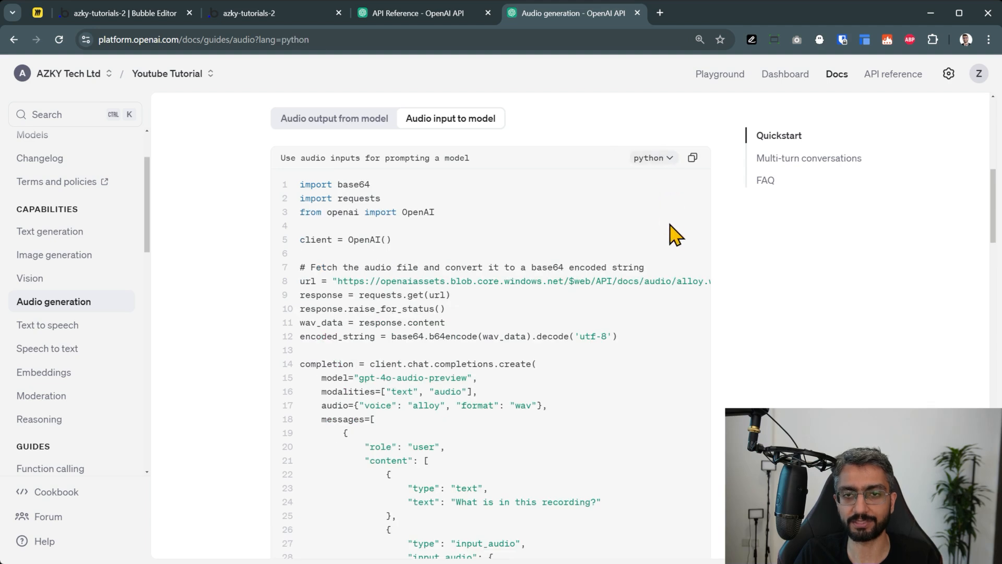
click(668, 225)
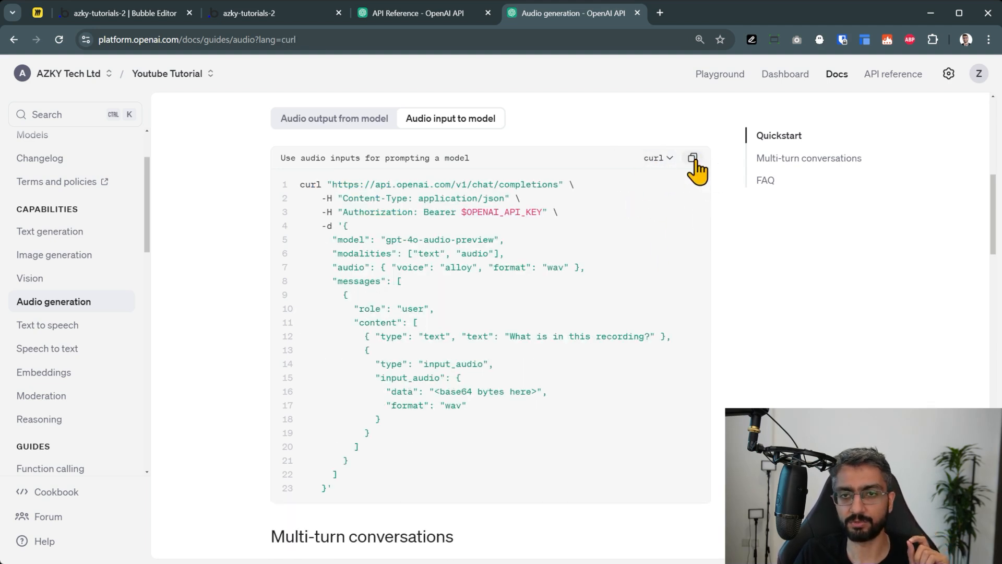
click(148, 15)
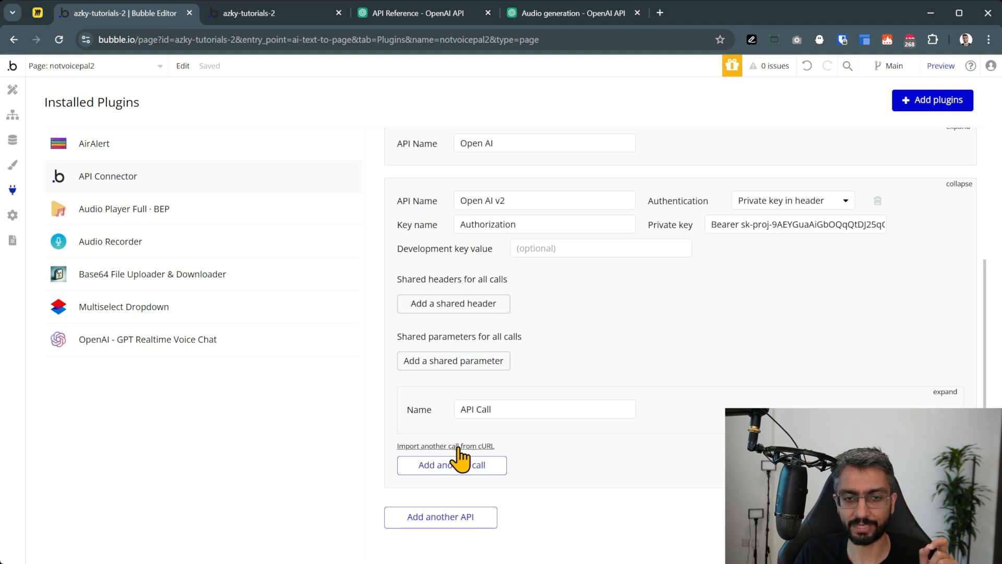
Import OpenAI's audio cURL example as a new call POSTing to chat/completions with gpt-4o-audio-preview
click(491, 447)
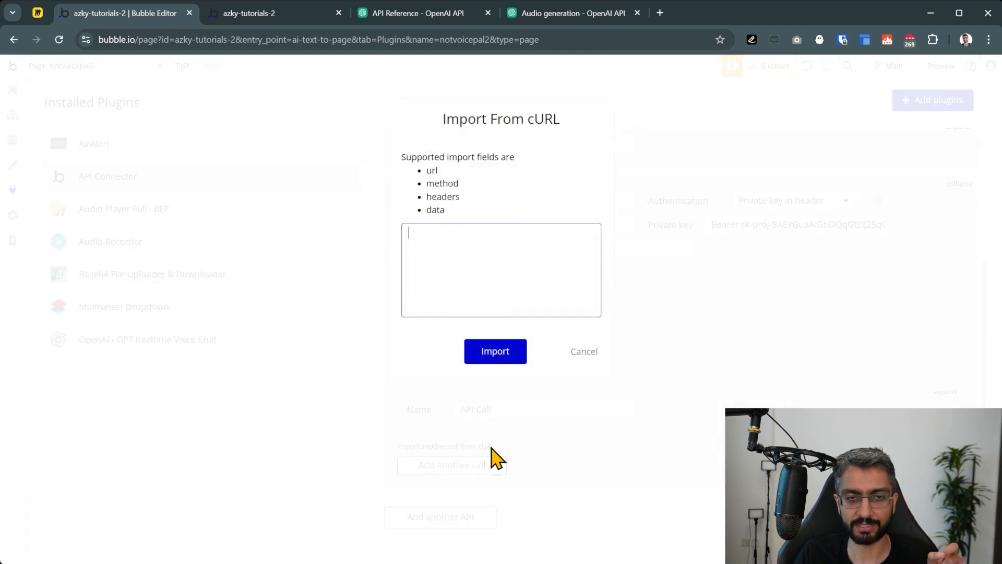
click(476, 267)
key(ctrl+v)
scroll(476, 266, up, 10)
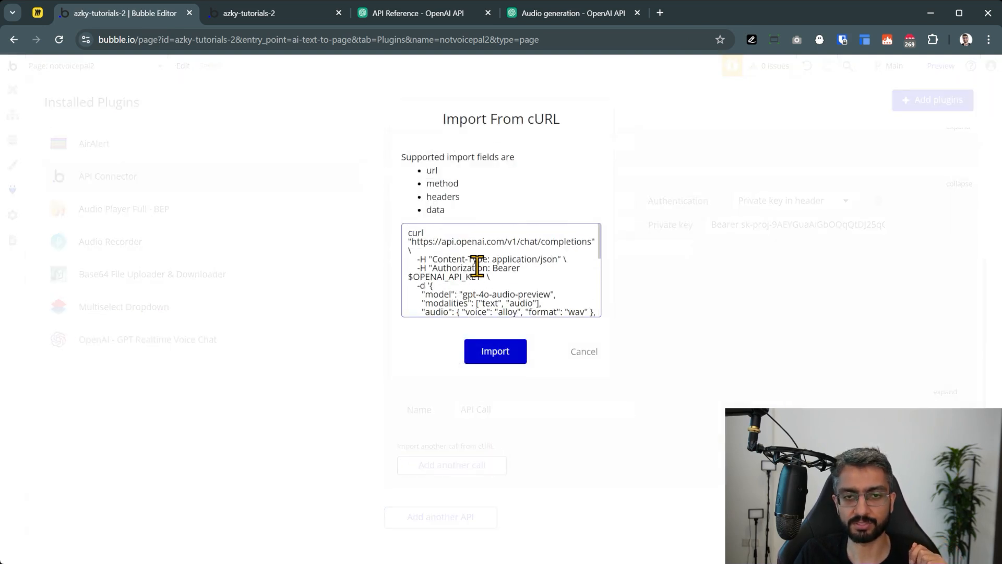
click(509, 350)
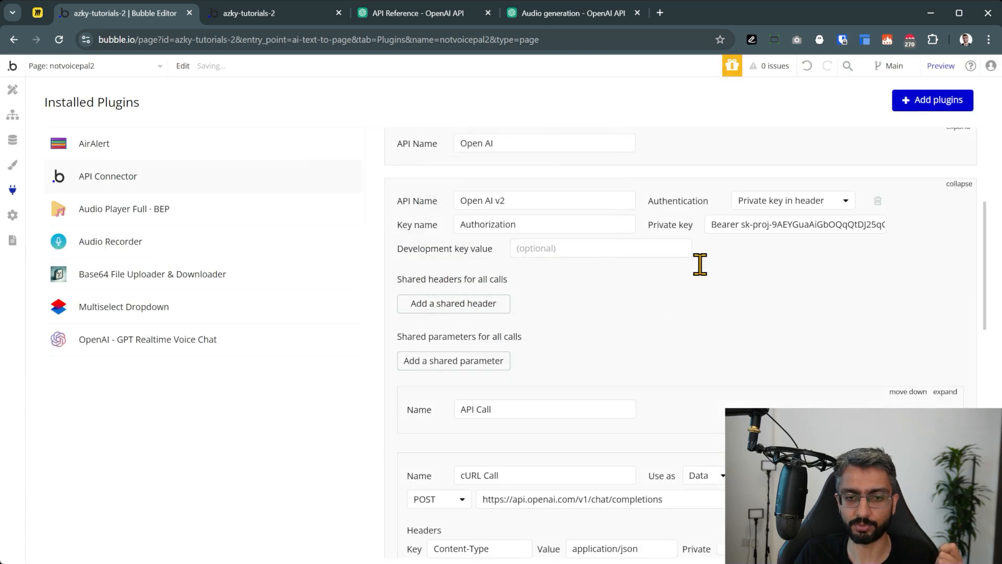
scroll(700, 264, down, 6)
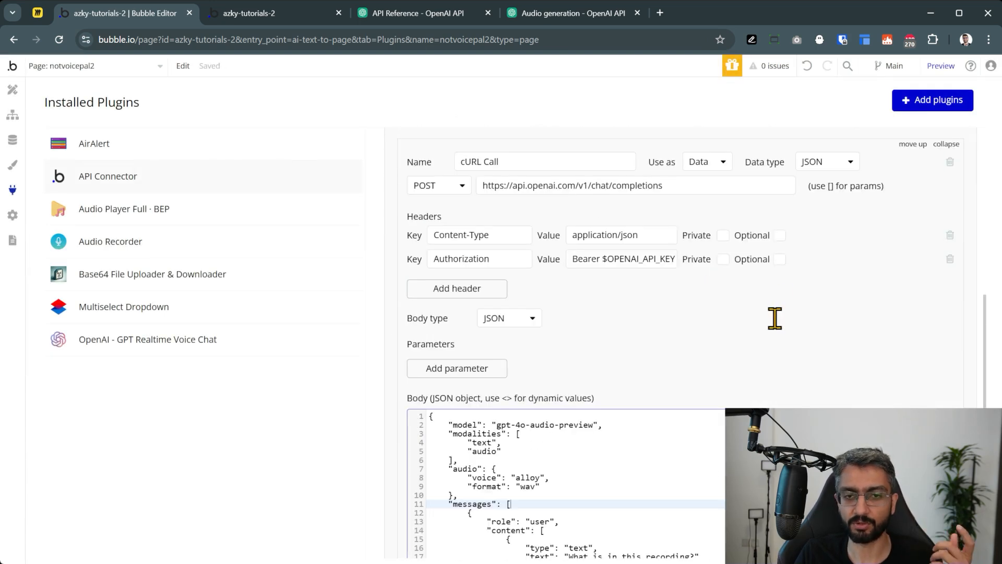
scroll(754, 308, down, 5)
scroll(579, 321, down, 2)
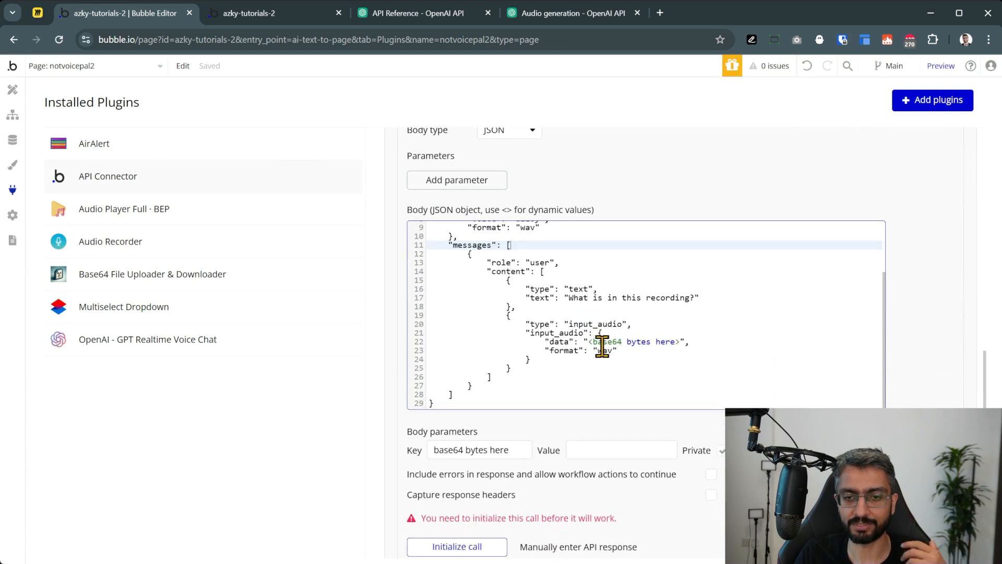
scroll(655, 251, up, 3)
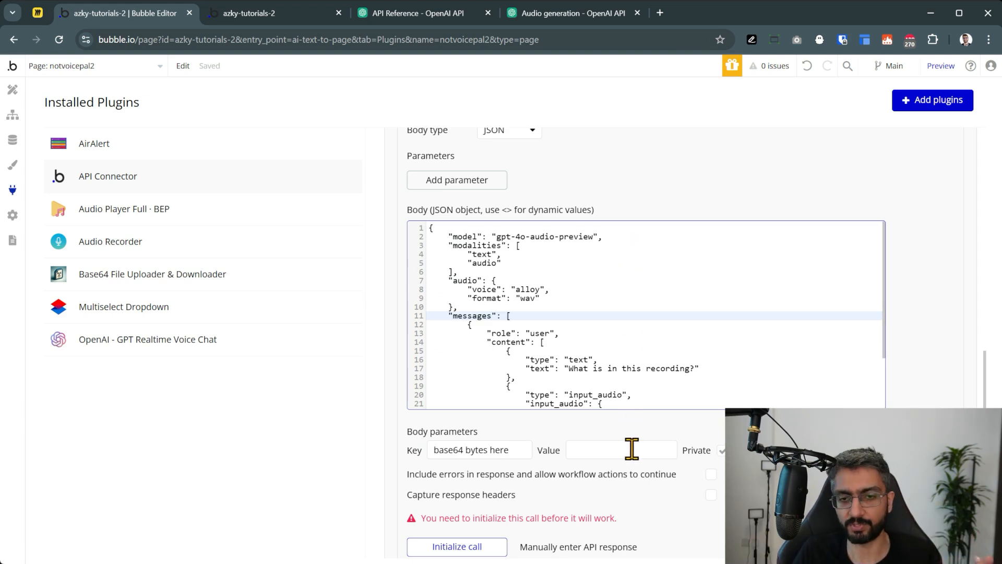
scroll(633, 333, up, 2)
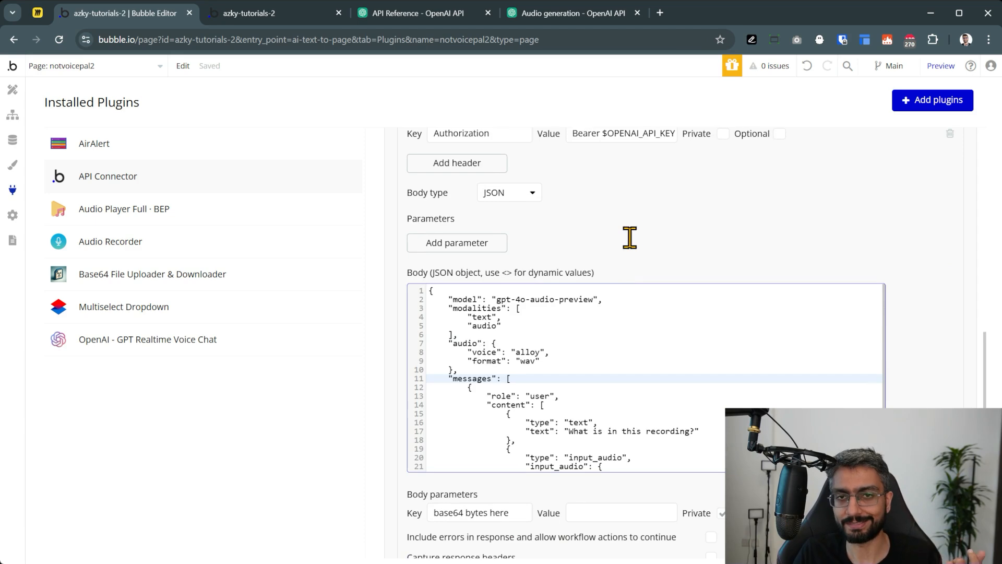
scroll(629, 237, up, 5)
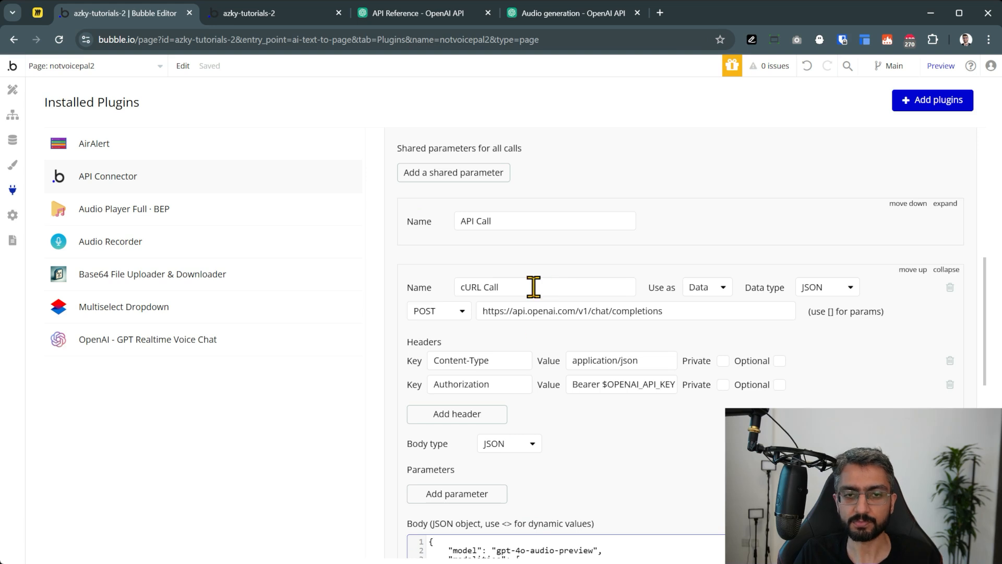
Rename the imported call to 'Pass Audio to AI'
drag(532, 286, 432, 283)
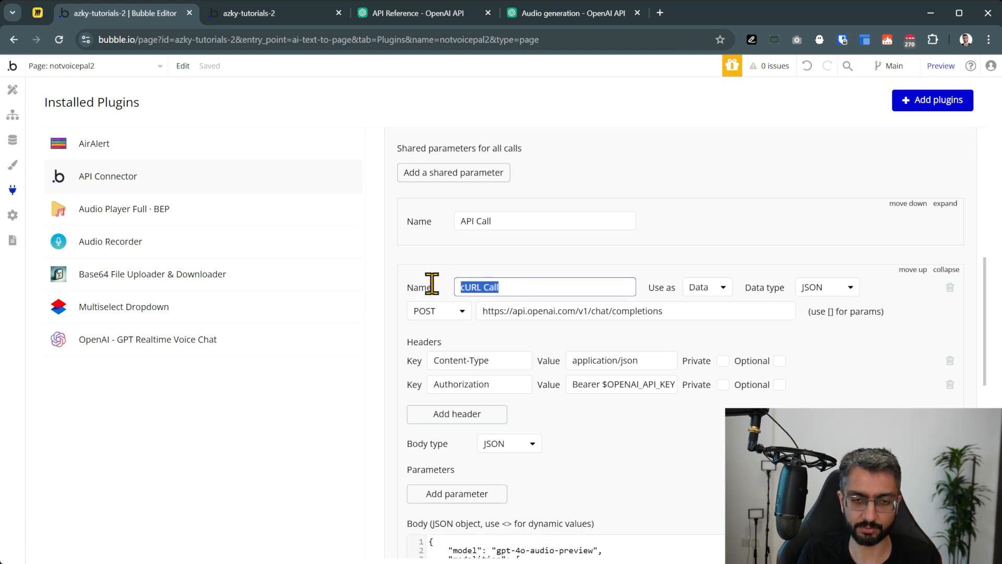
text(Pass Audio to AI)
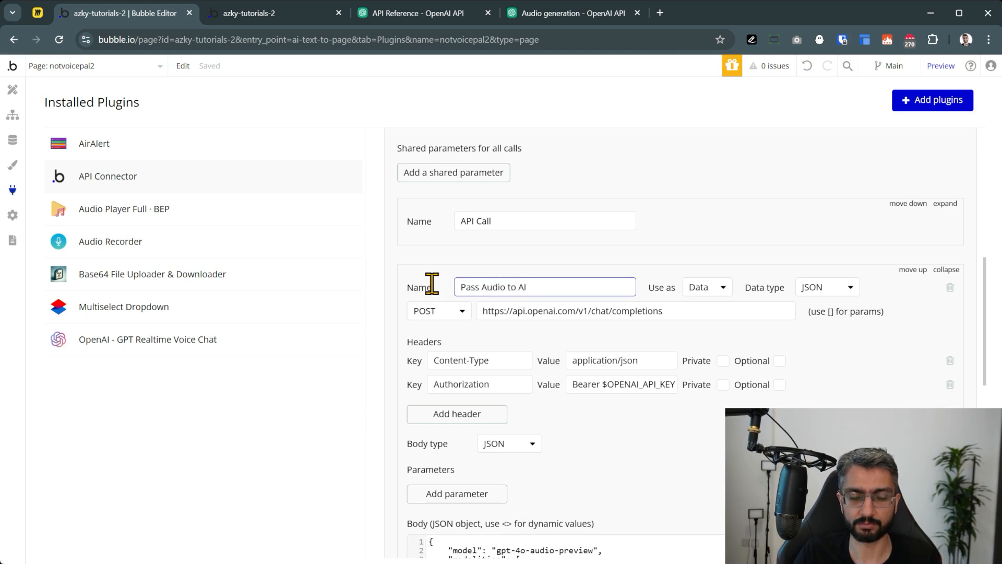
click(432, 284)
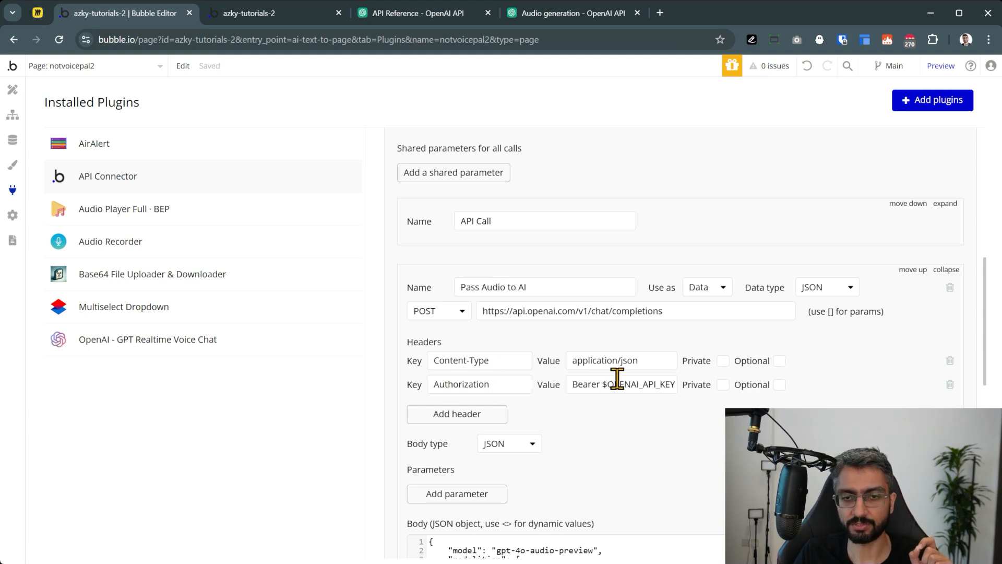
scroll(618, 379, up, 4)
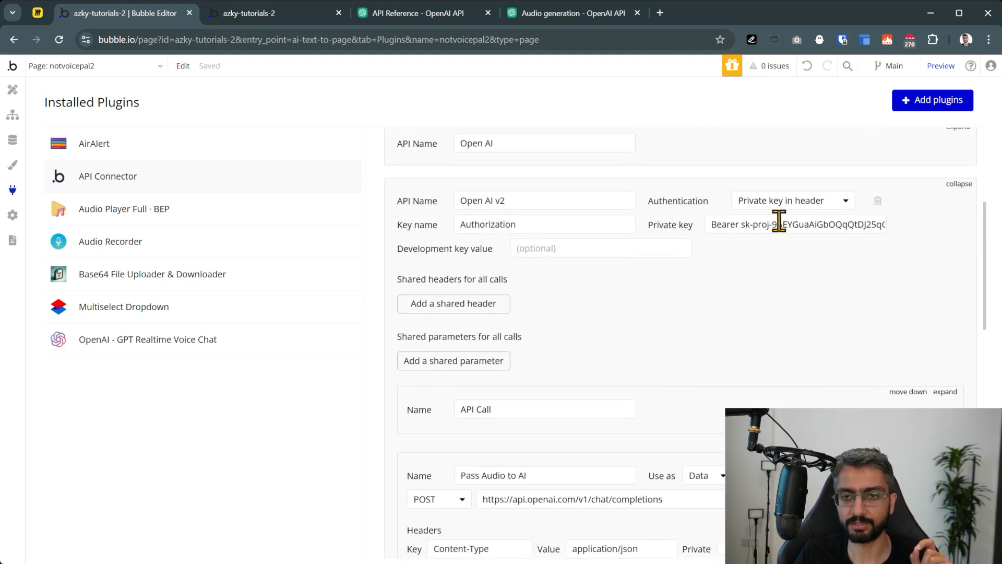
scroll(765, 280, down, 5)
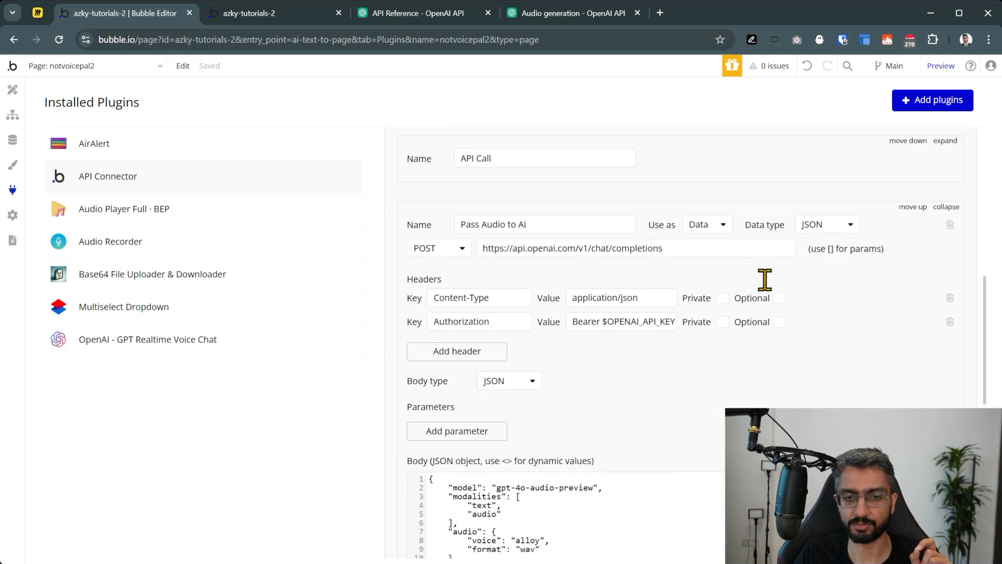
Delete the duplicate Authorization header and set the call's Use as option to Action
click(950, 320)
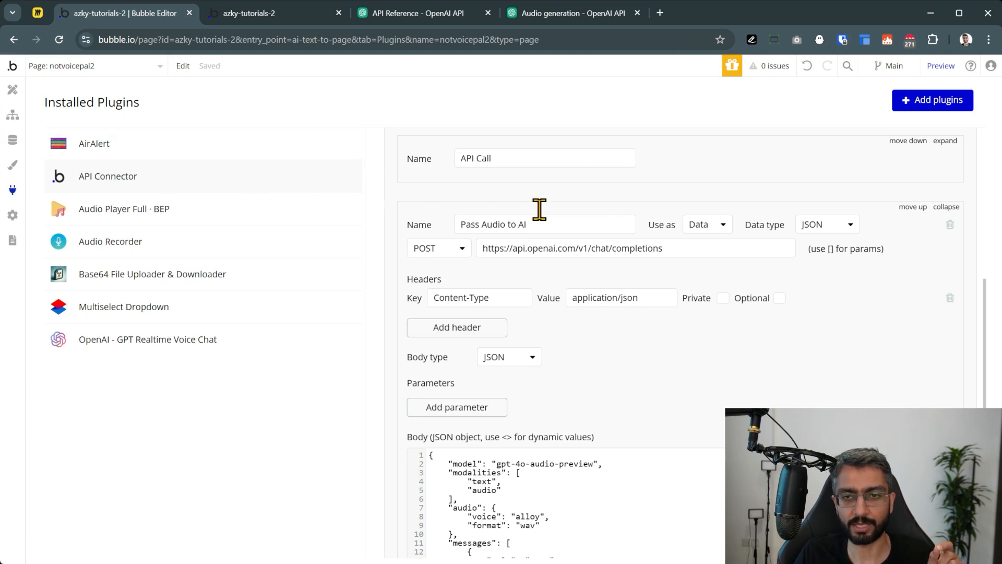
click(718, 229)
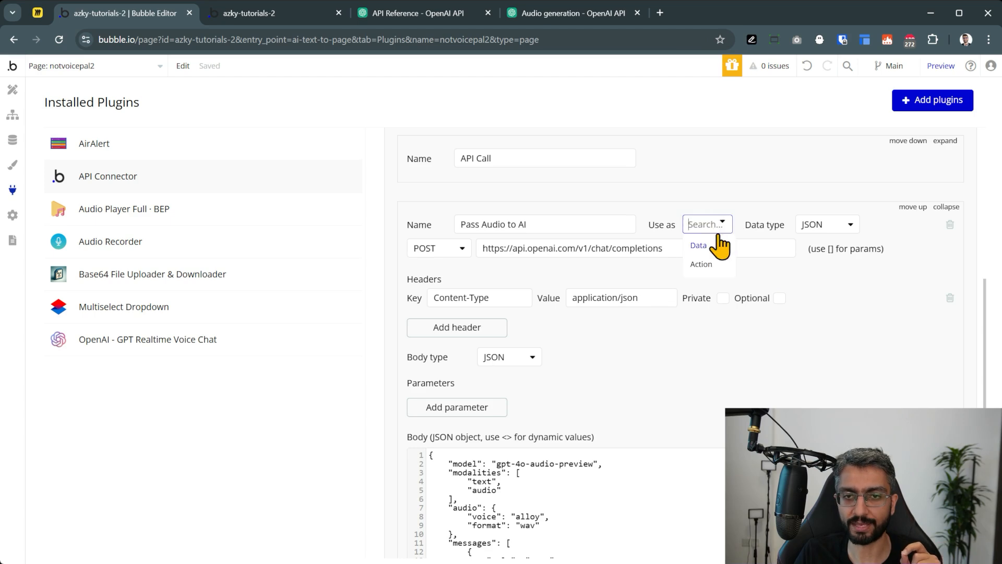
click(719, 264)
scroll(653, 224, down, 3)
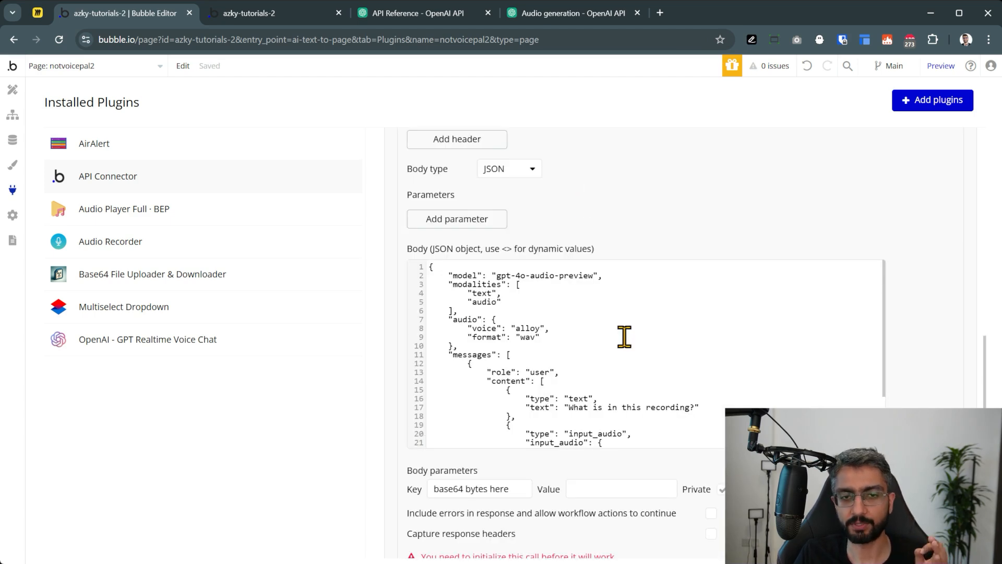
scroll(626, 340, down, 2)
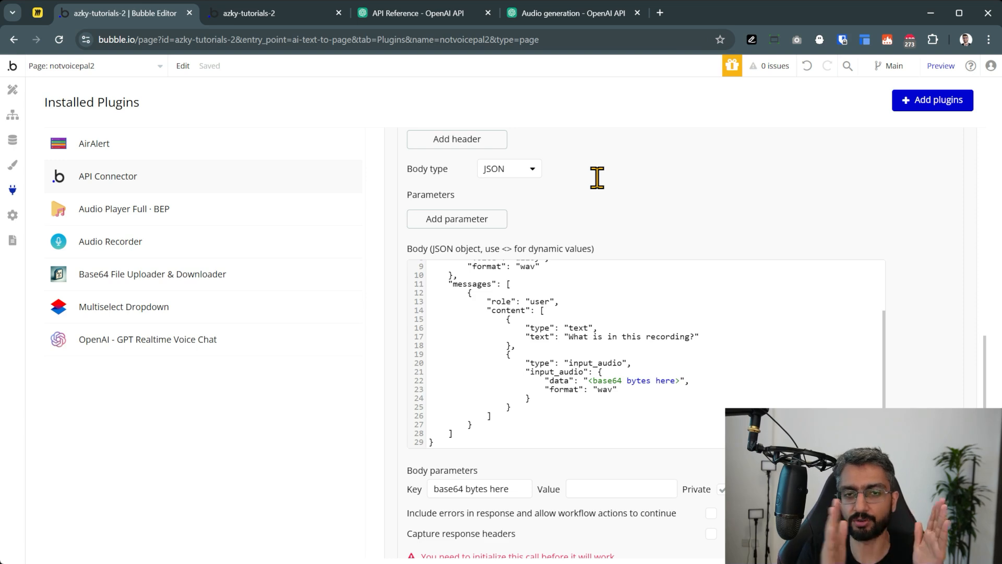
scroll(485, 245, down, 1)
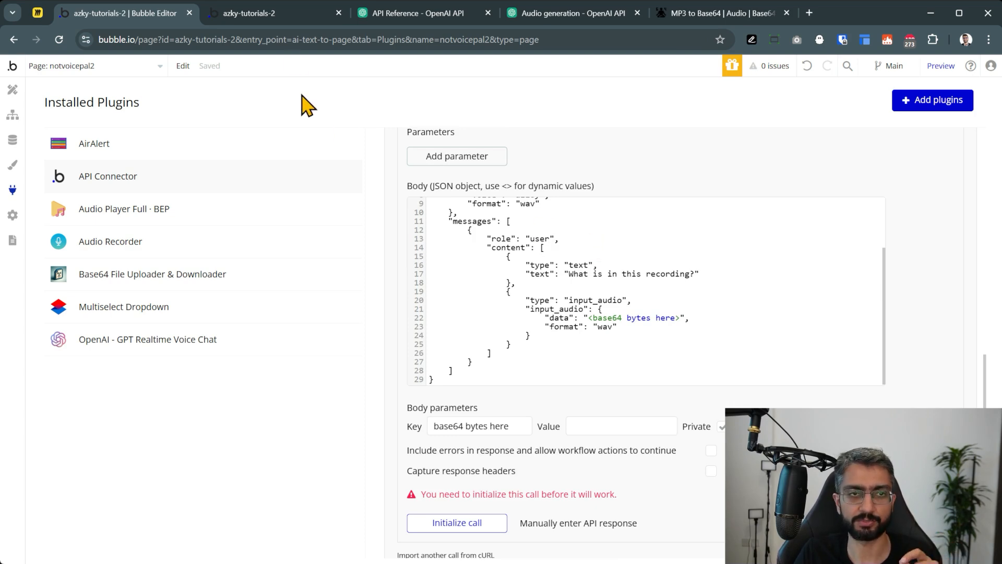
Record and stop a short test clip in the Not Voice Pal preview so the audio file saves
click(940, 67)
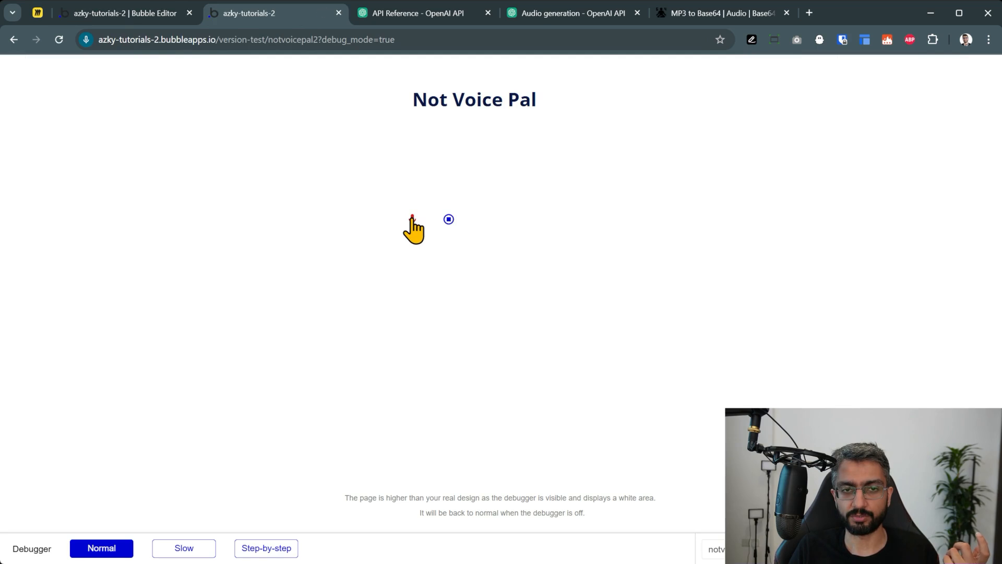
click(448, 219)
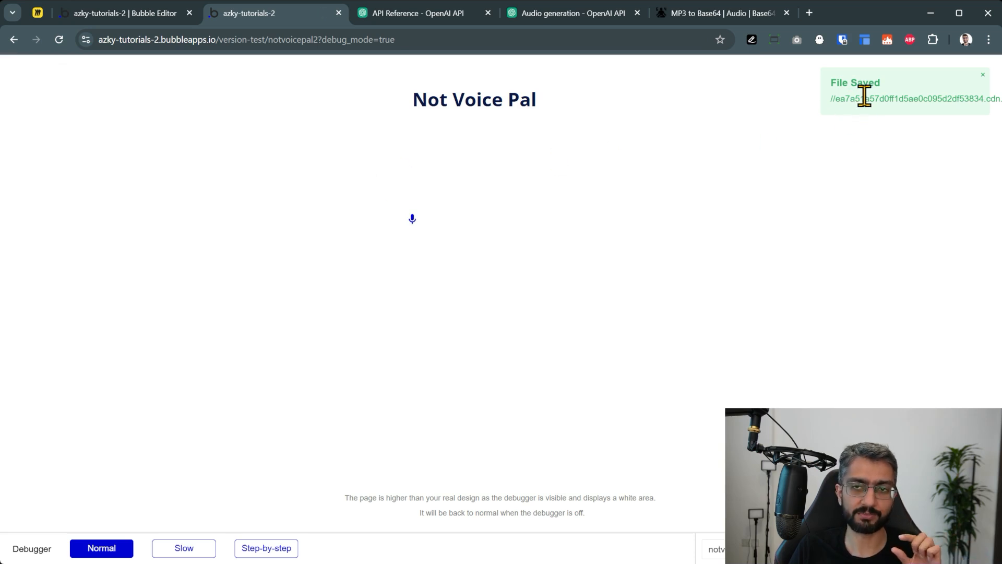
click(137, 17)
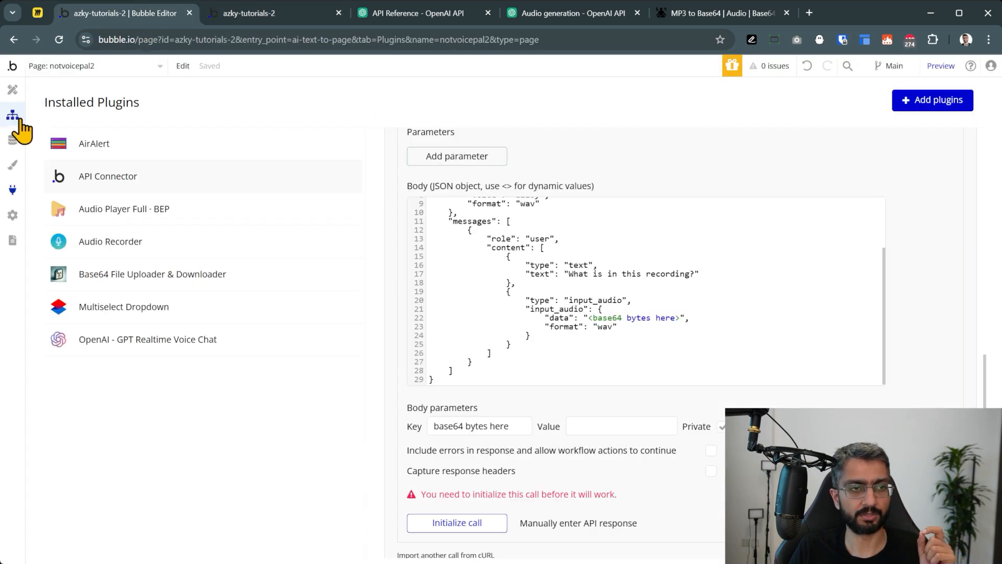
Download the most recent null.mp3 recording from Data > File manager for the MP3 to Base64 converter
click(14, 140)
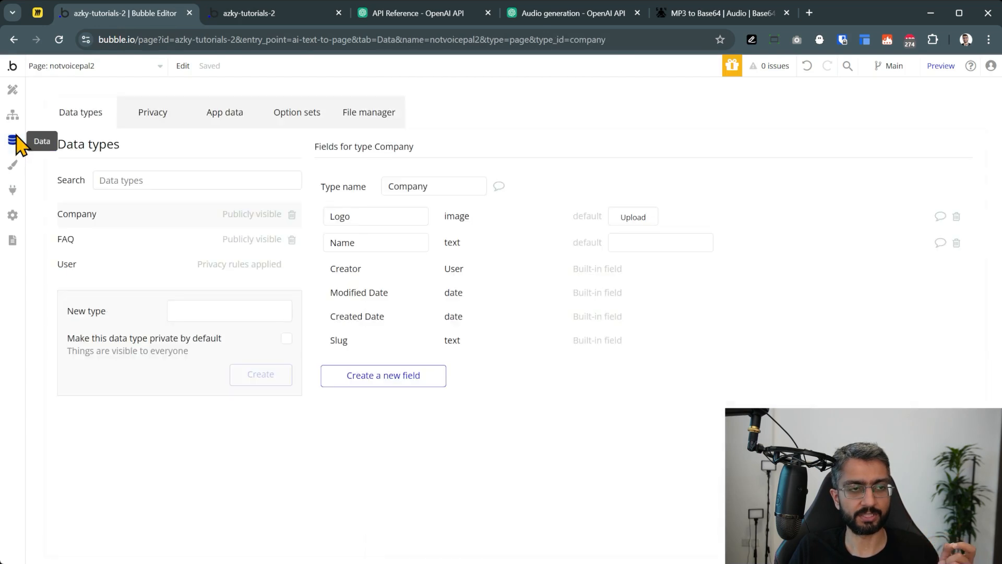
click(359, 114)
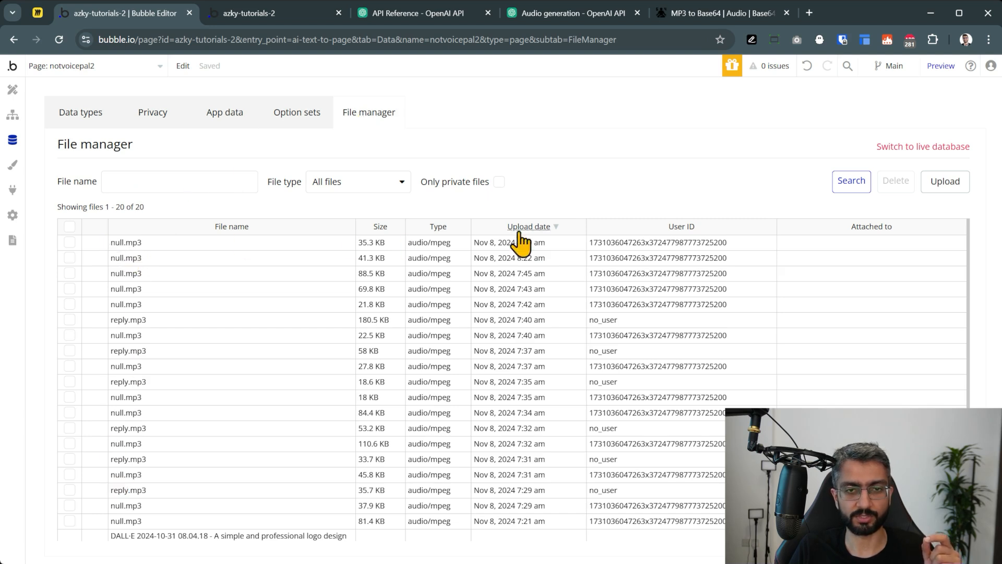
click(129, 243)
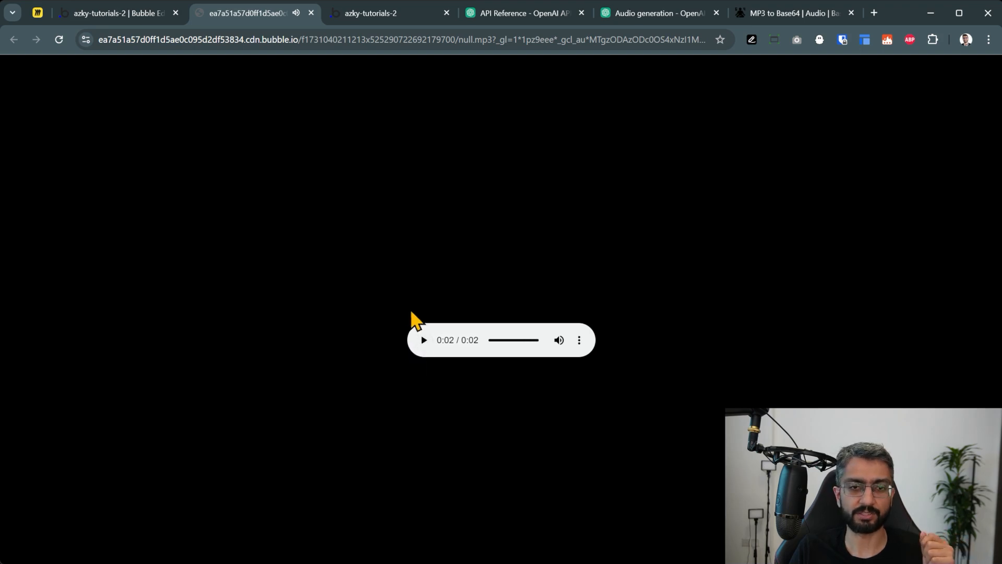
click(581, 341)
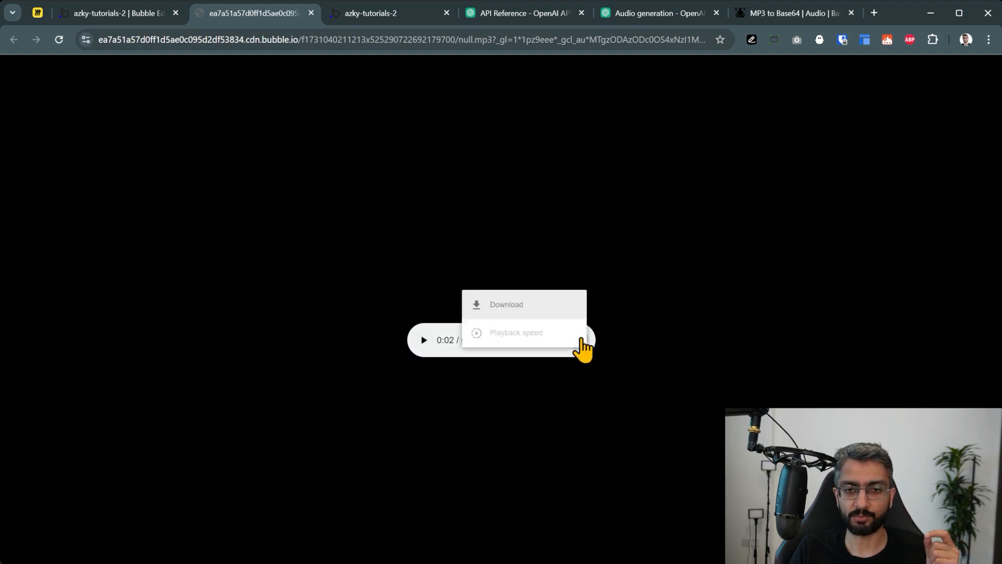
click(549, 309)
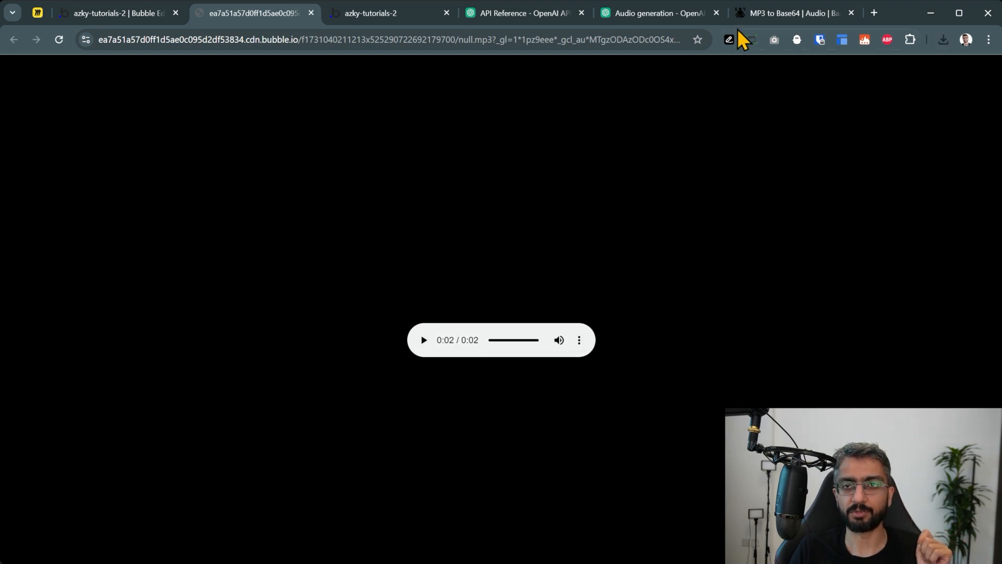
click(762, 12)
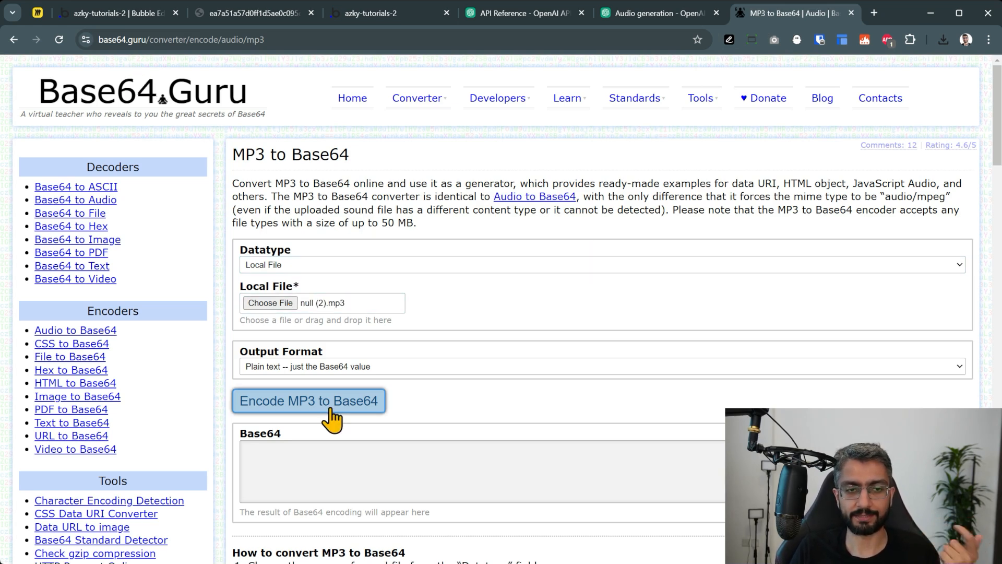
Encode the downloaded MP3 to Base64 in Base64.Guru and copy the resulting string
click(331, 416)
scroll(481, 301, down, 1)
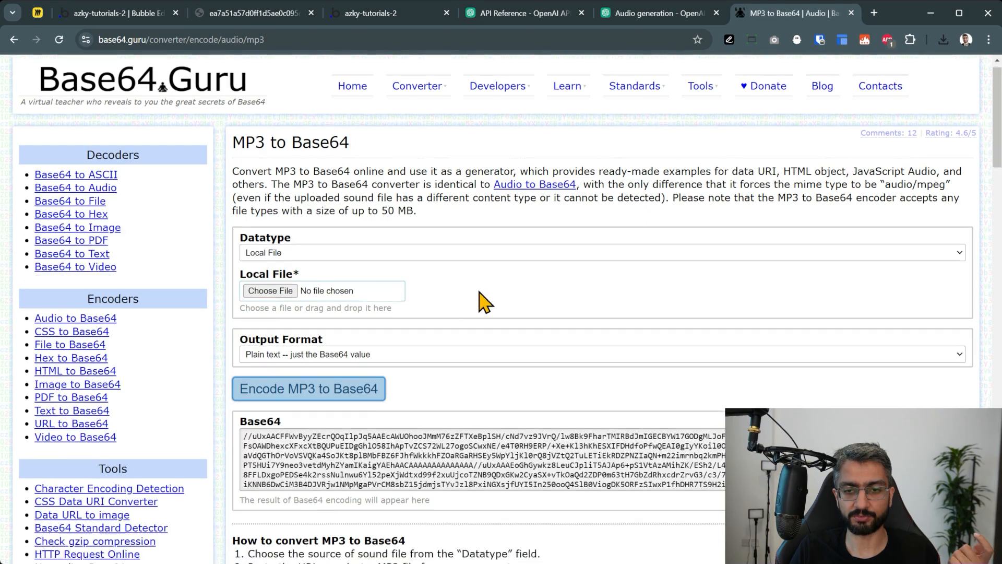
scroll(665, 400, down, 3)
scroll(665, 400, down, 10)
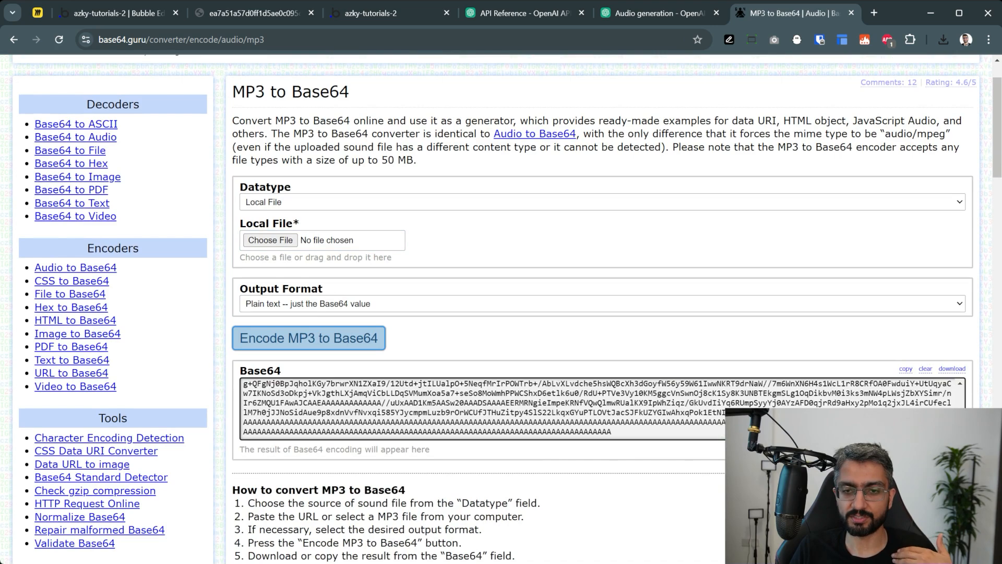
drag(960, 425, 962, 389)
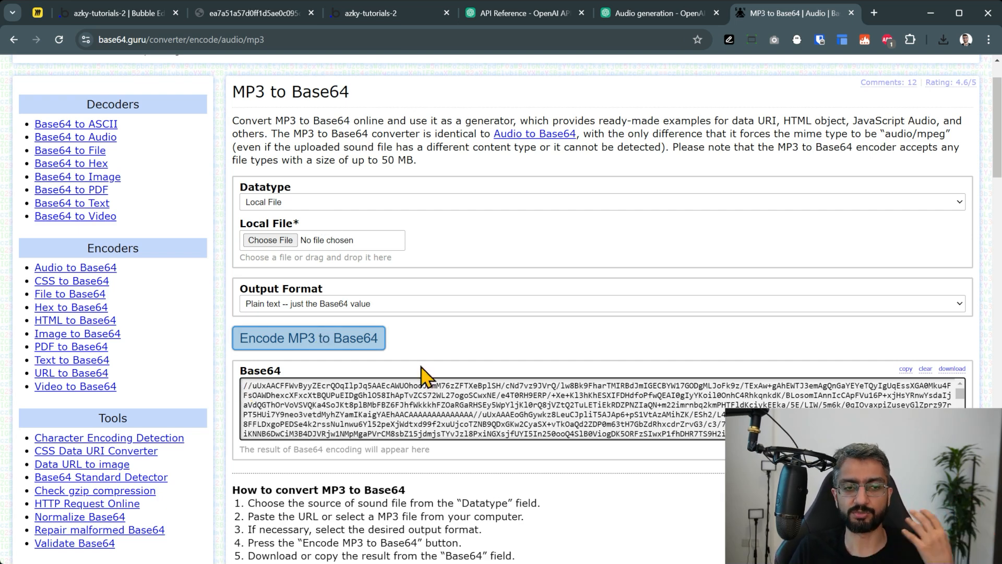
double_click(391, 404)
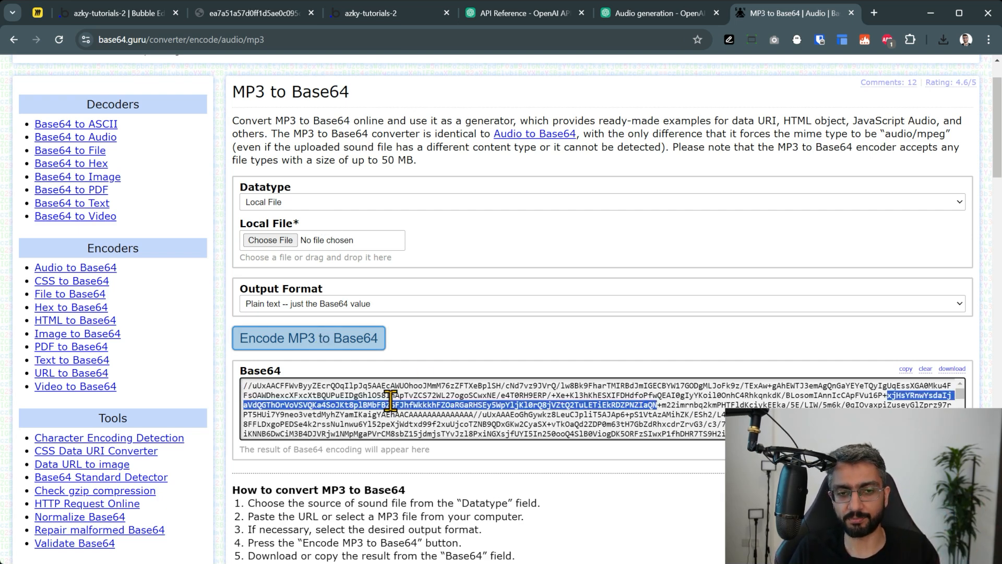
click(419, 420)
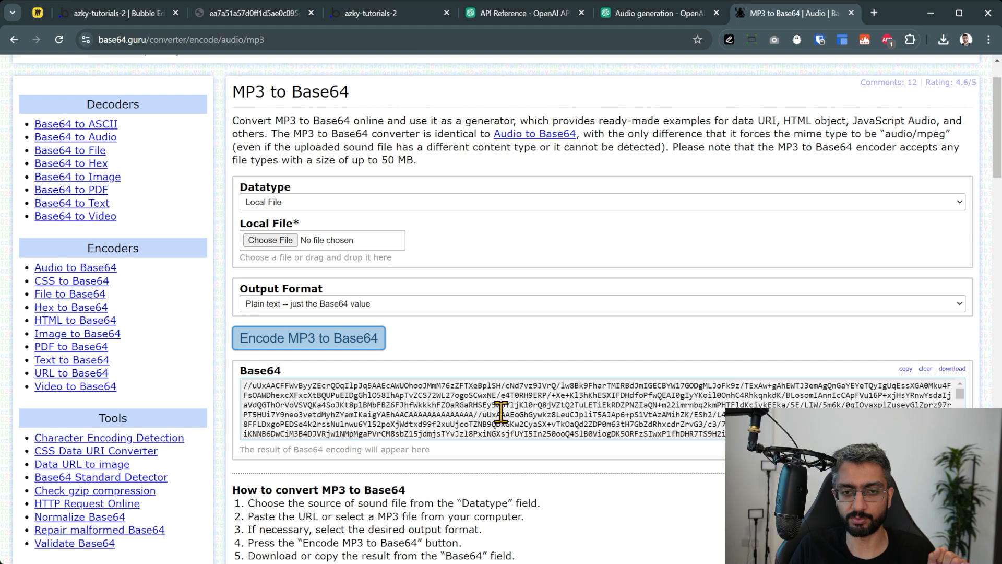
click(906, 369)
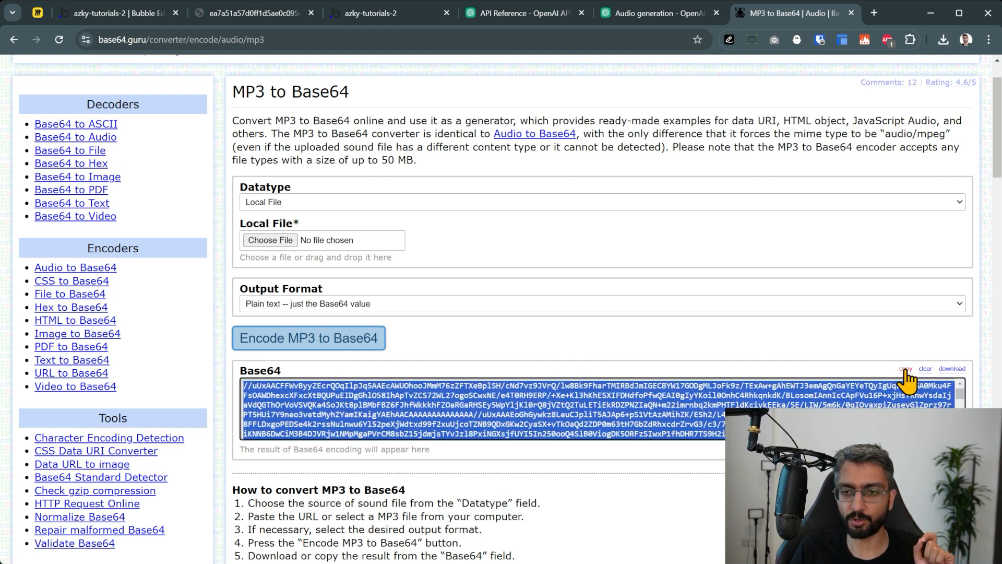
Paste the Base64 string into the base64 bytes here parameter and initialize the call, which fails as invalid wav
click(142, 15)
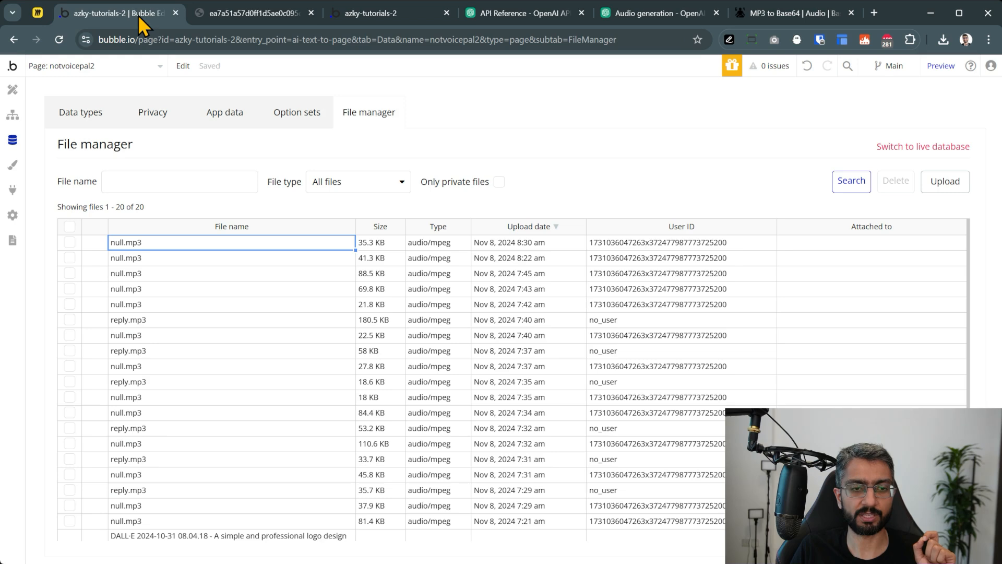
click(12, 189)
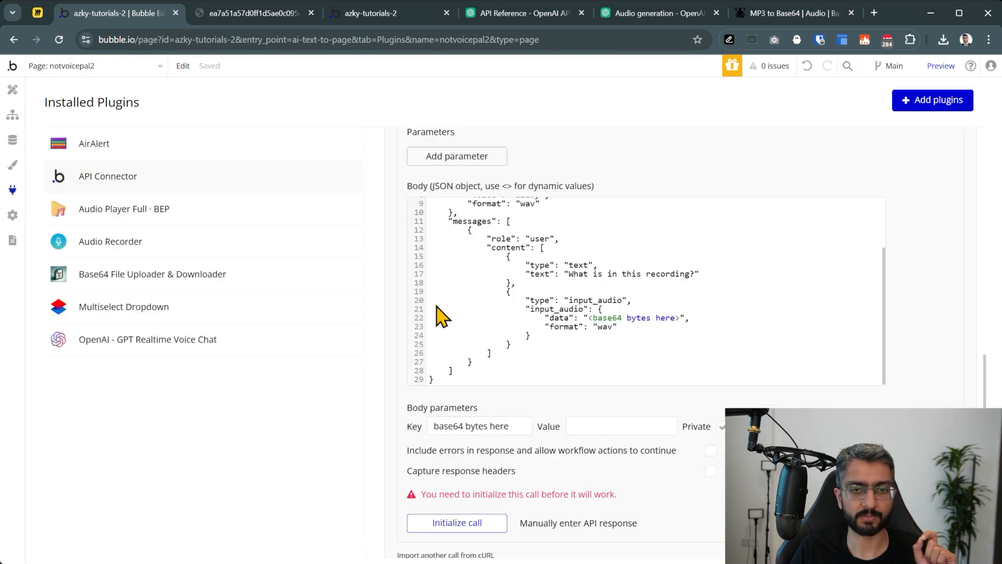
key(ctrl+v)
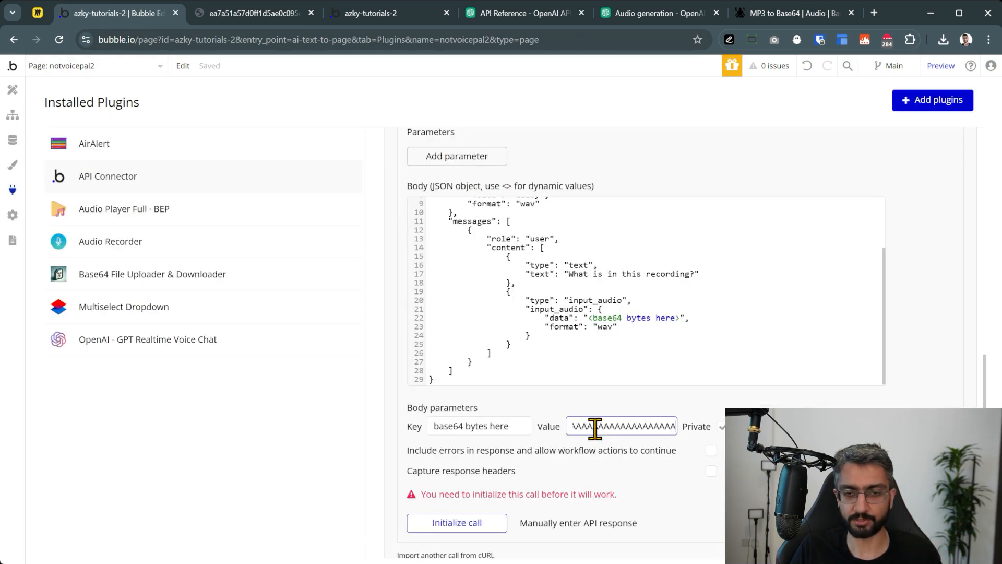
click(723, 447)
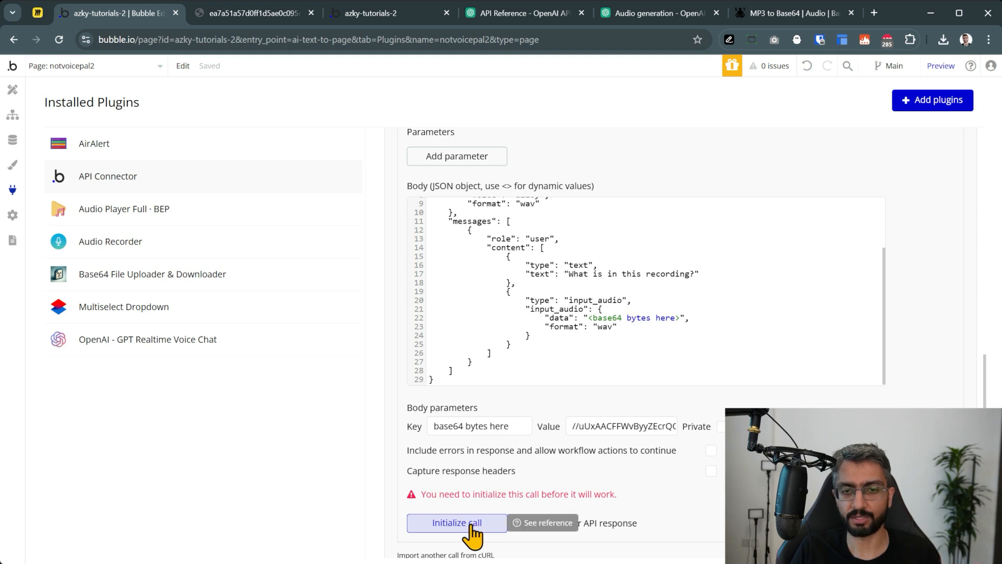
click(471, 523)
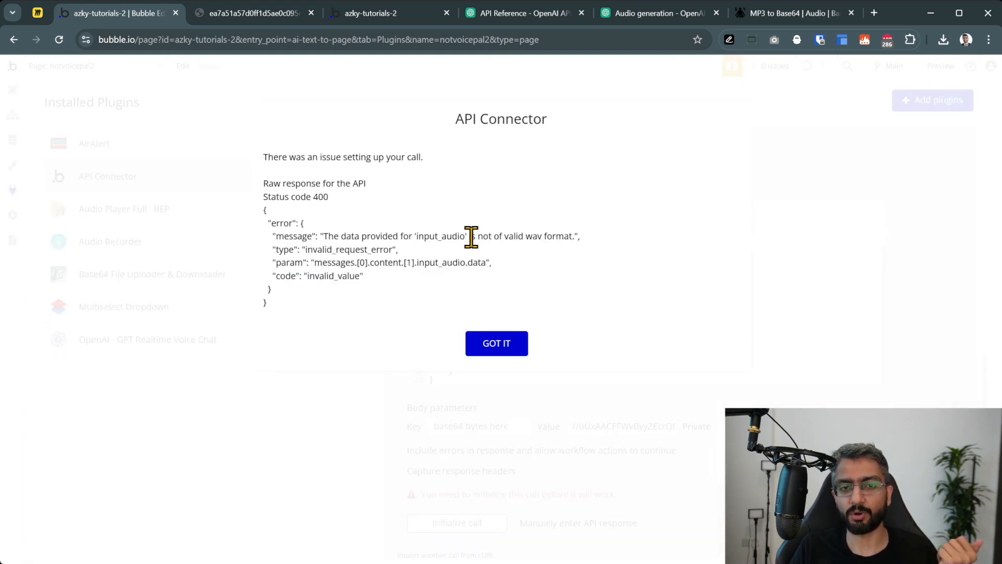
click(493, 345)
scroll(574, 292, up, 3)
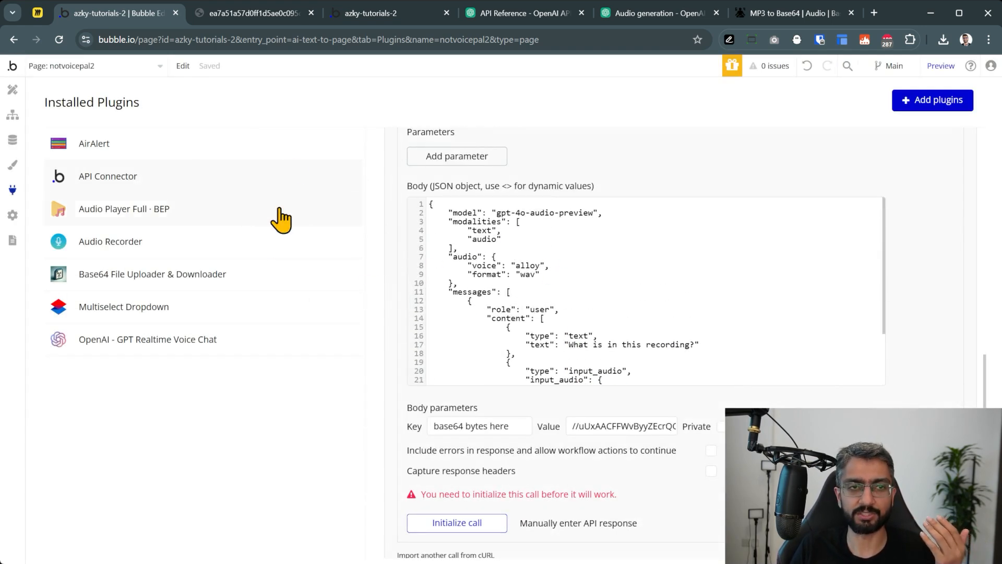
Change the input_audio format from wav to mp3 and initialize the call again
scroll(532, 261, down, 3)
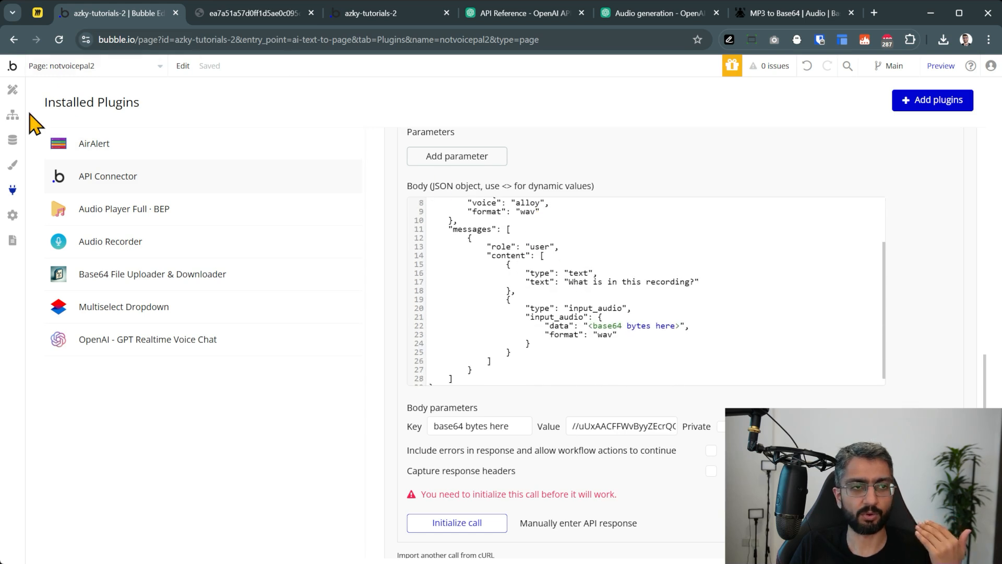
click(14, 115)
click(12, 139)
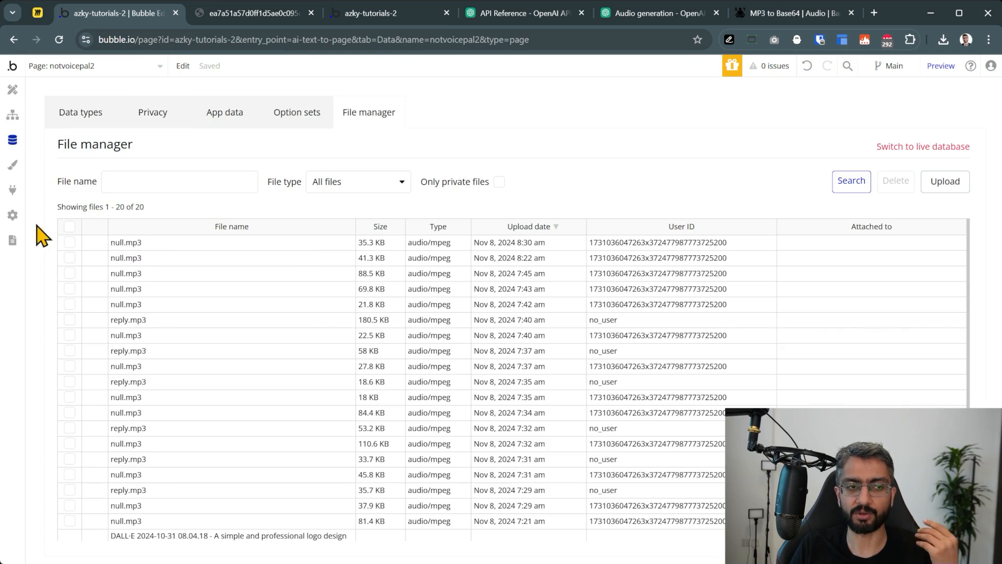
click(14, 192)
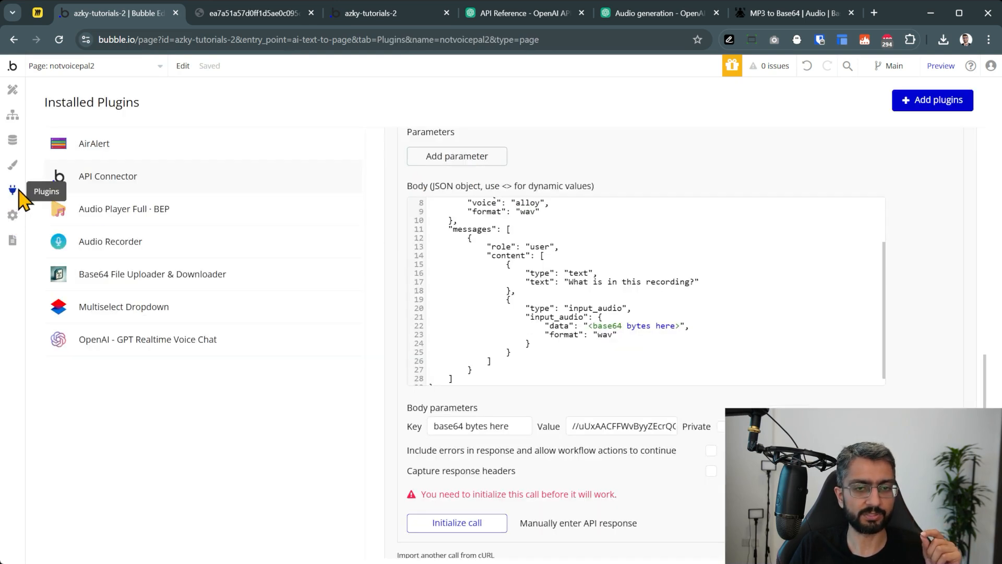
double_click(604, 334)
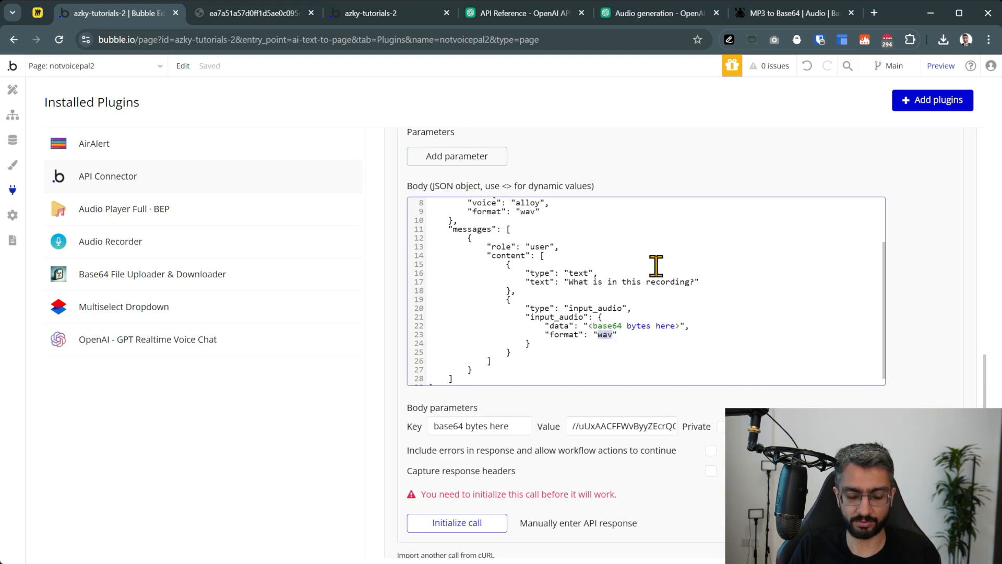
text(mp3)
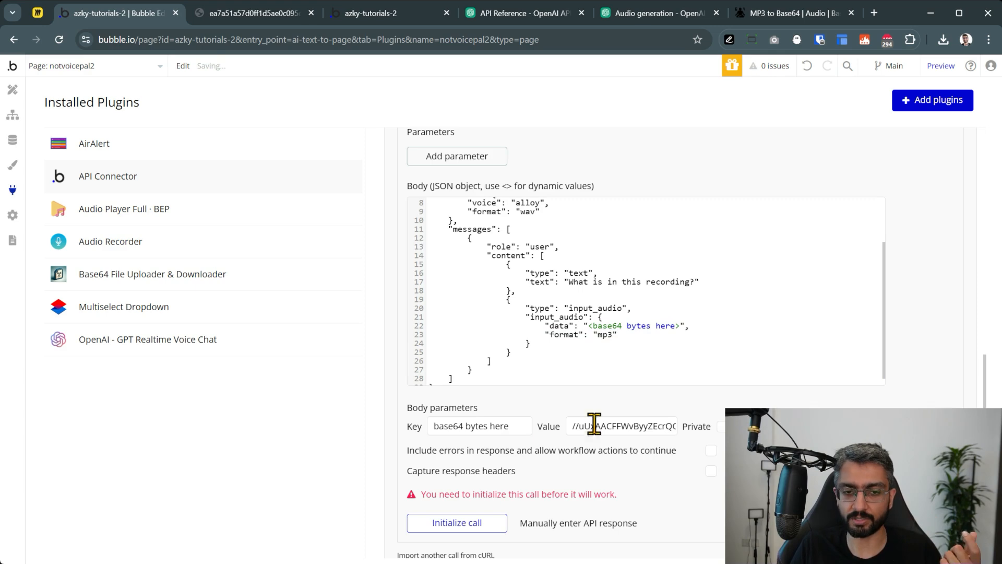
click(473, 524)
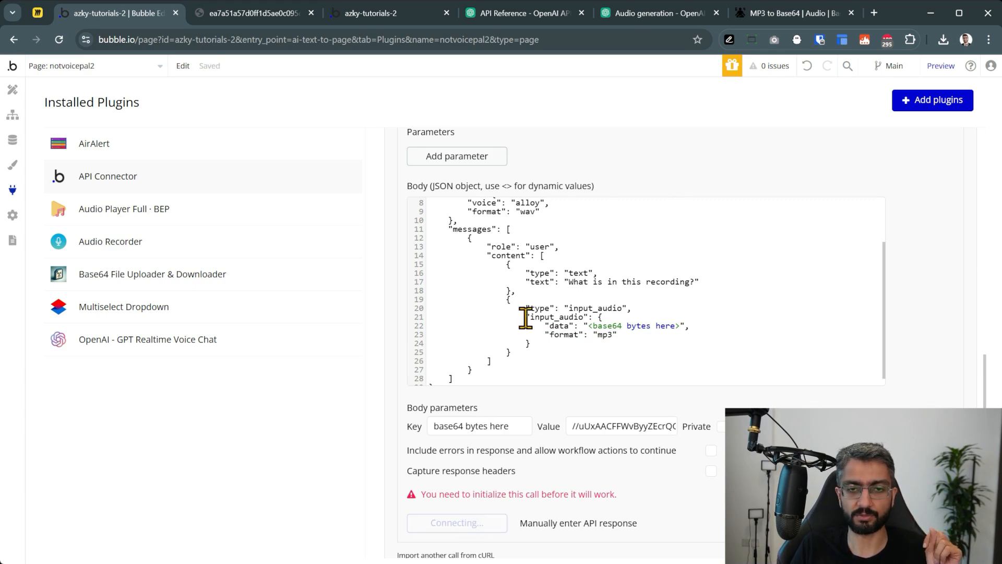
Review the microphone-test transcript in the raw response and save the returned values
scroll(371, 253, down, 5)
scroll(380, 250, down, 6)
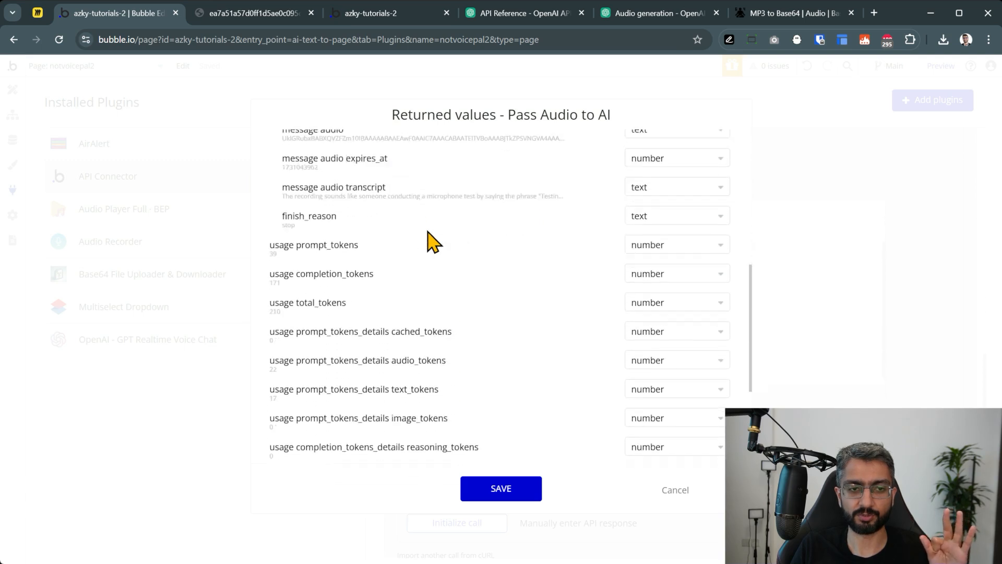
click(293, 441)
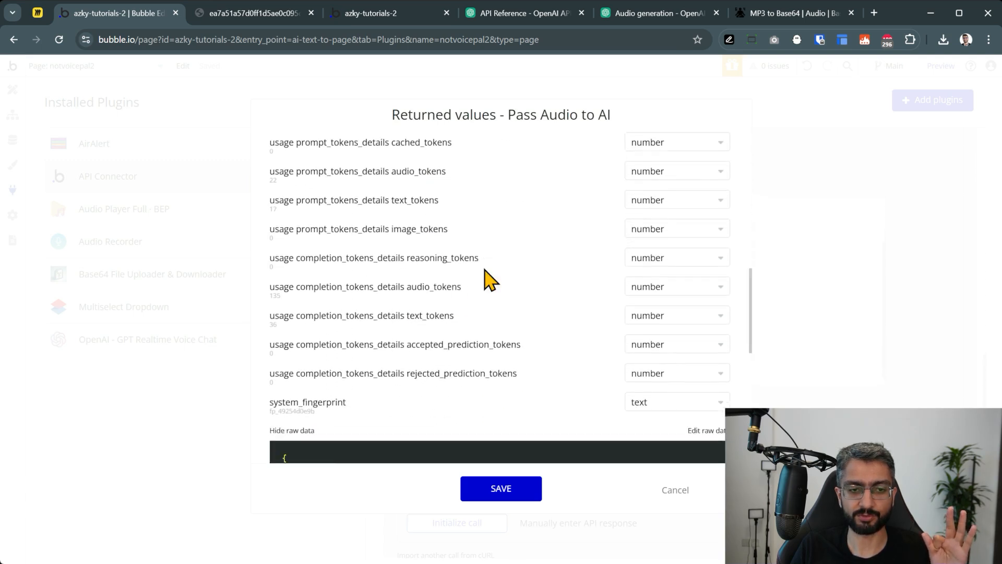
scroll(476, 256, down, 3)
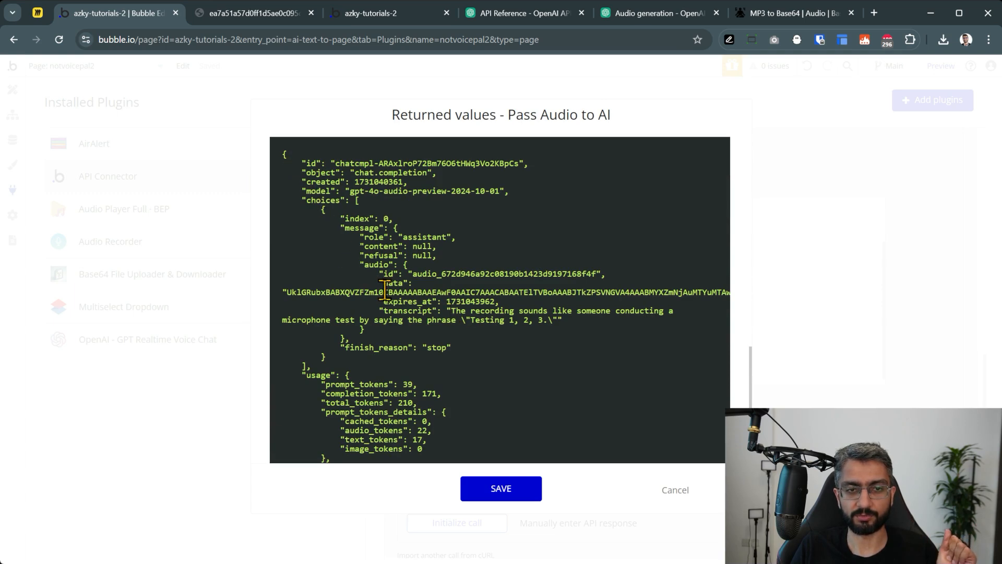
mouse_move(447, 312)
mouse_down()
mouse_move(673, 312)
mouse_move(464, 311)
mouse_up()
drag(403, 310, 557, 324)
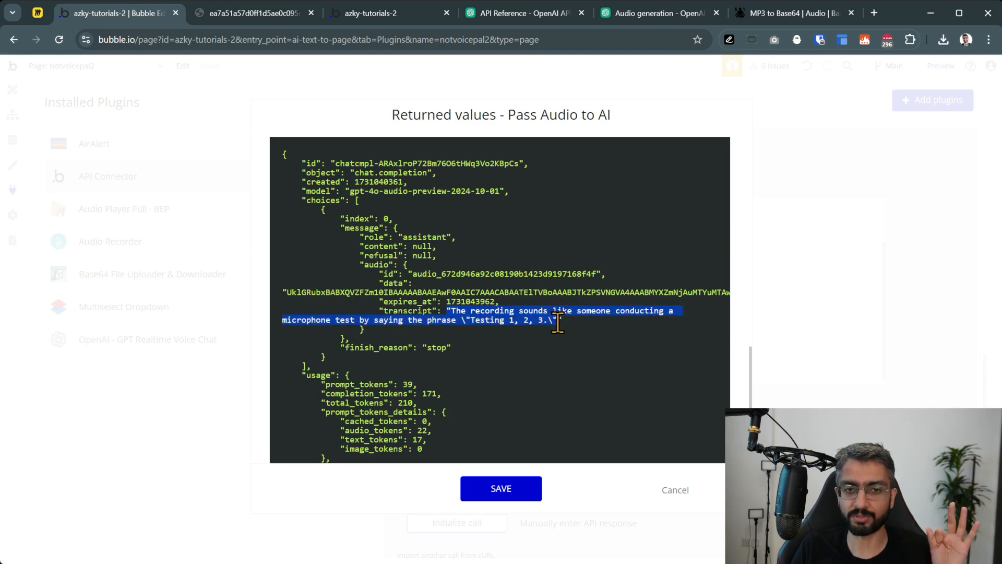
click(565, 276)
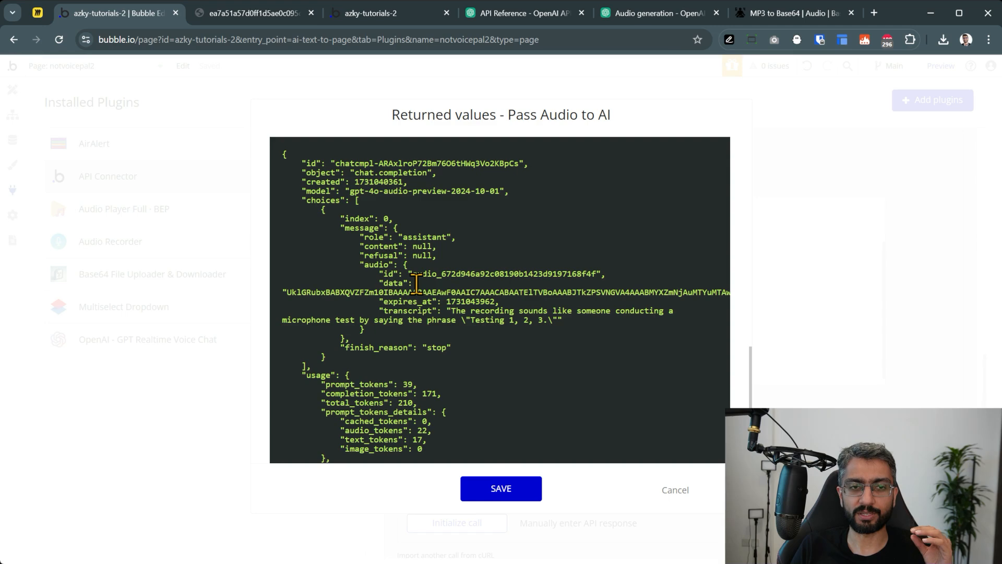
click(490, 493)
scroll(652, 292, up, 3)
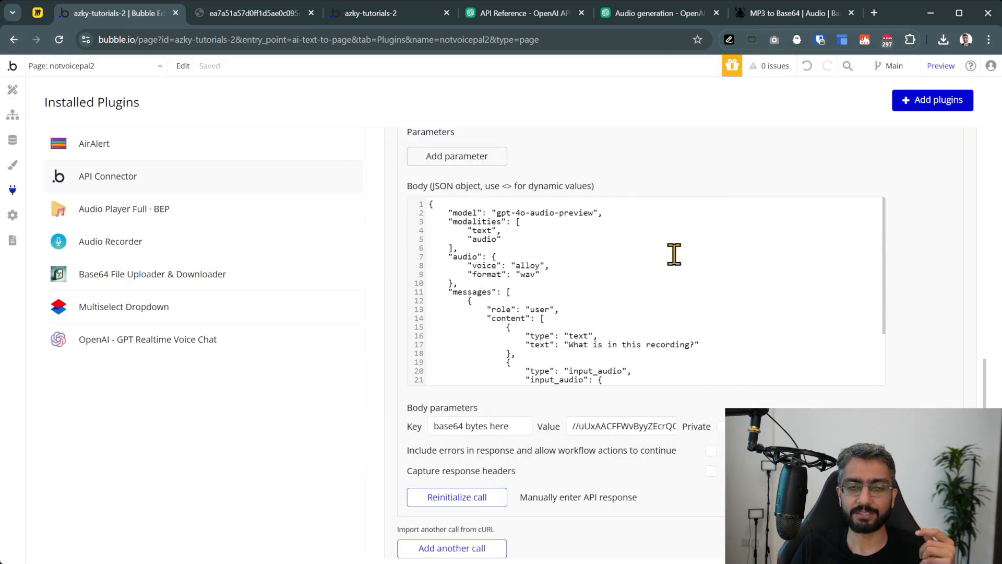
Remove "audio" from the modalities array in the request body, checking against OpenAI's example
click(630, 16)
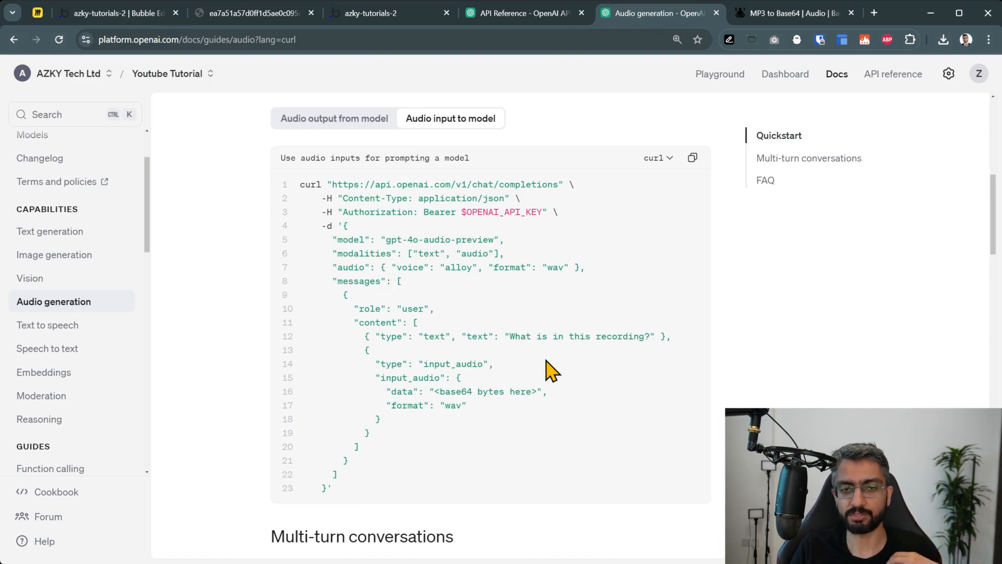
click(102, 14)
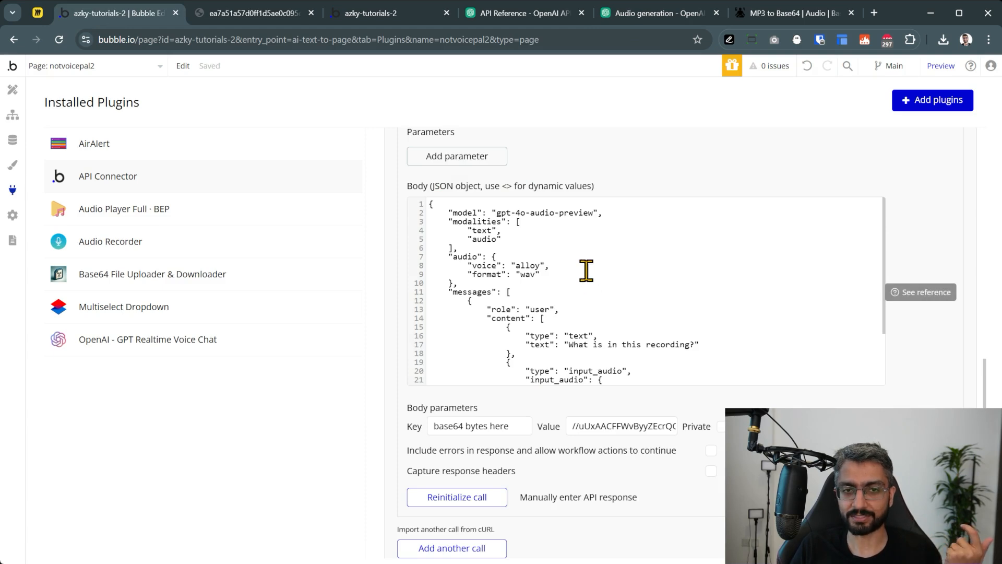
click(487, 239)
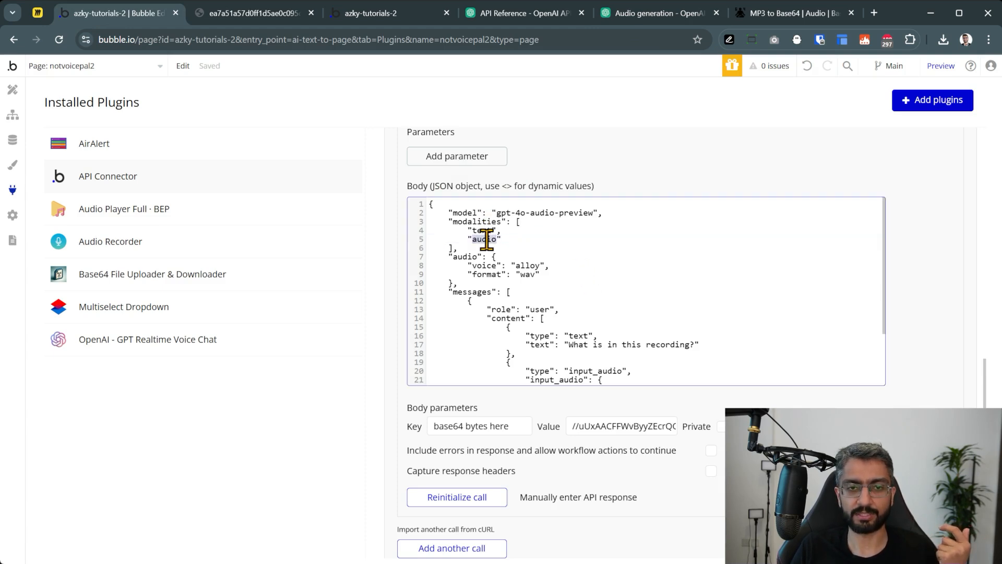
click(526, 241)
key(shift+Home)
key(shift+Home)
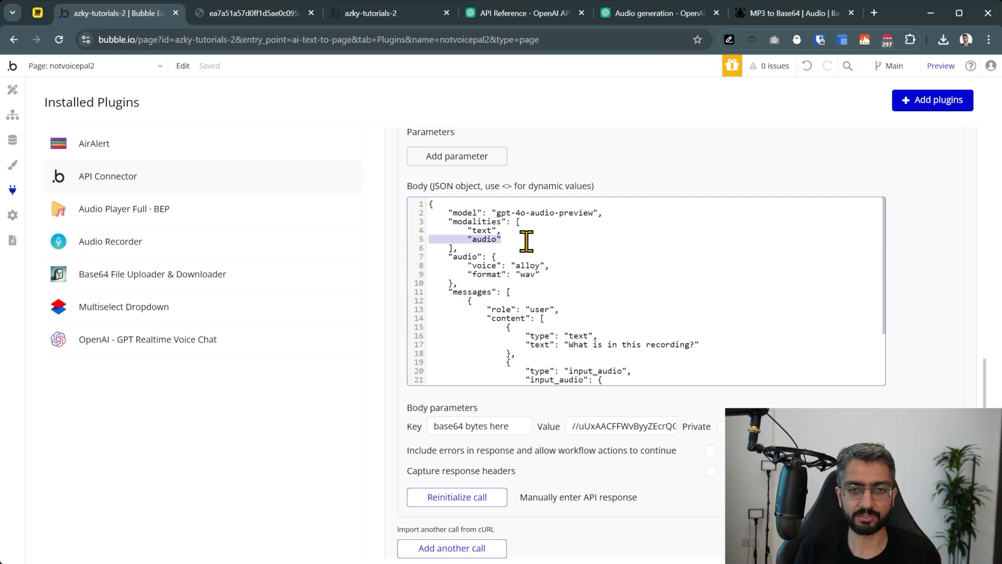
key(BackSpace)
key(BackSpace)
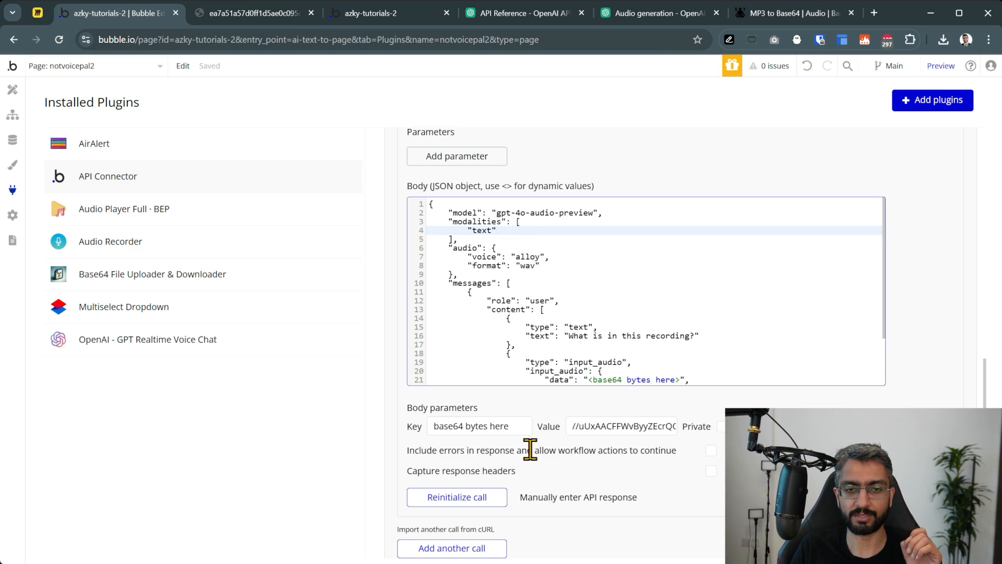
click(464, 471)
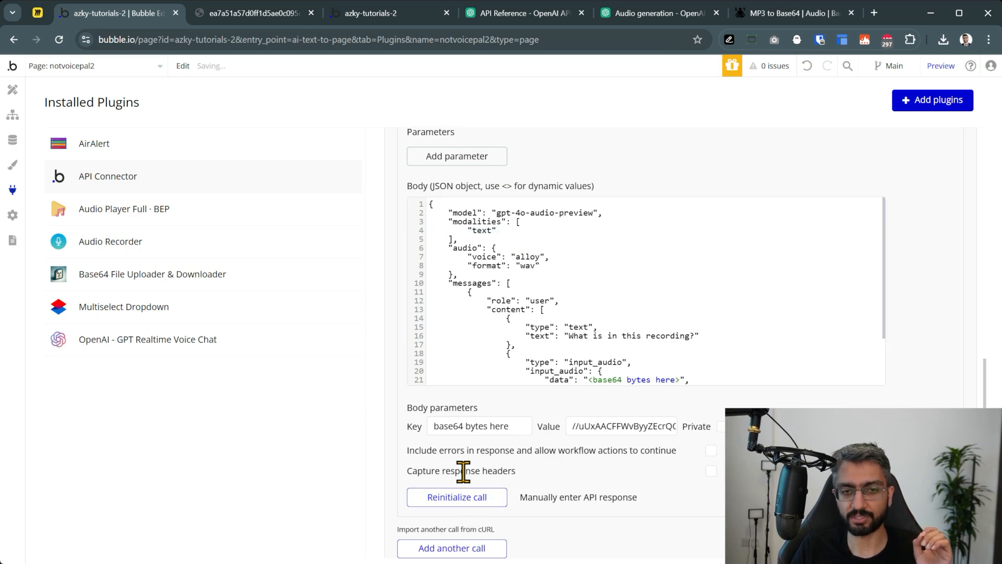
Reinitialize the call, check the text reply in the raw data, and save the returned values
click(483, 498)
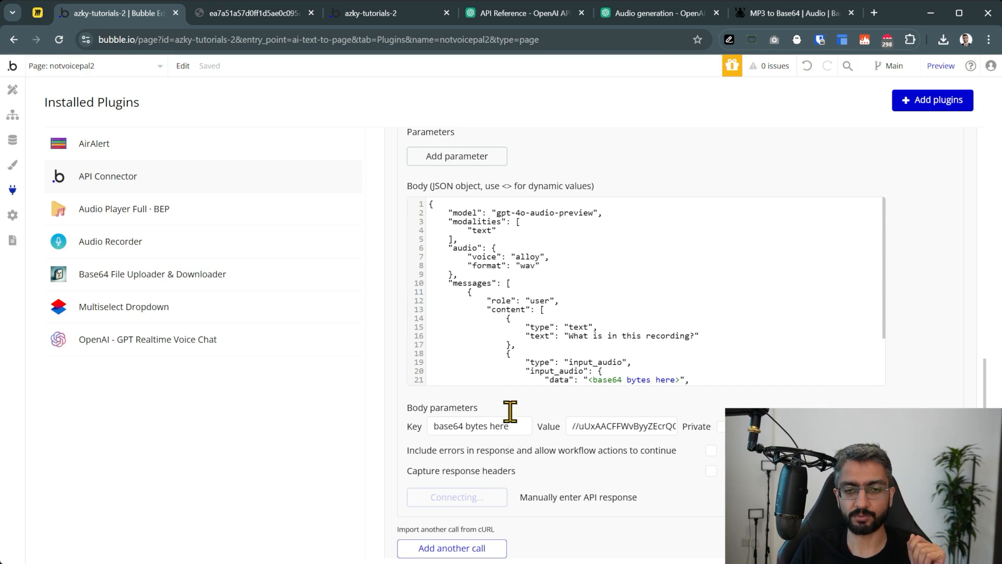
scroll(323, 305, down, 1)
click(314, 440)
scroll(363, 346, down, 5)
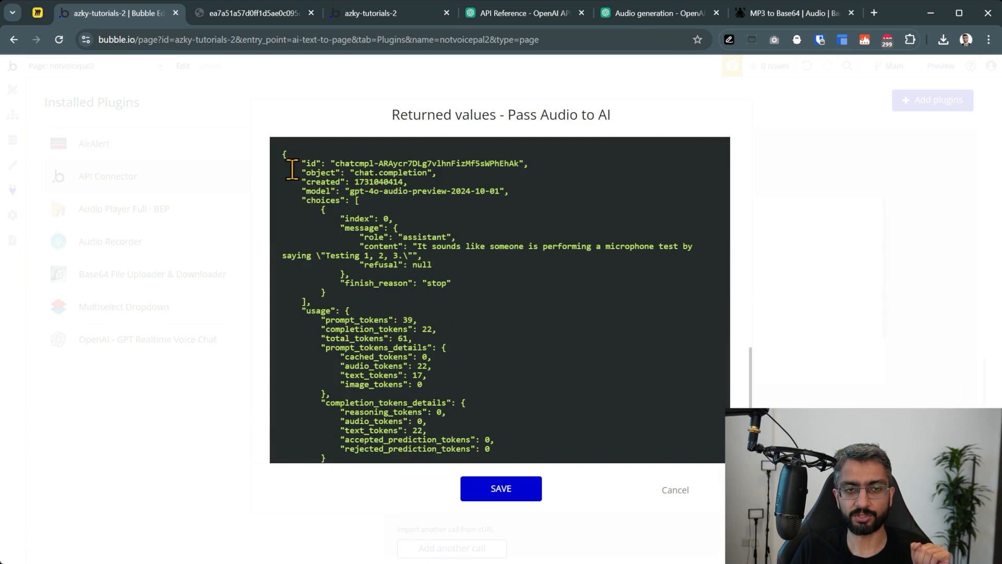
drag(360, 235, 464, 243)
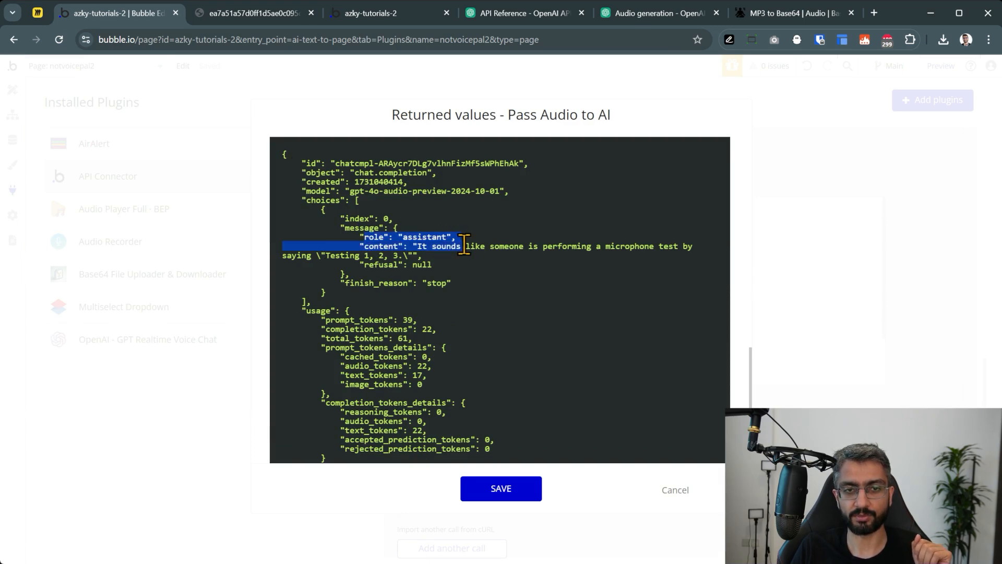
click(483, 248)
drag(606, 246, 400, 257)
click(401, 256)
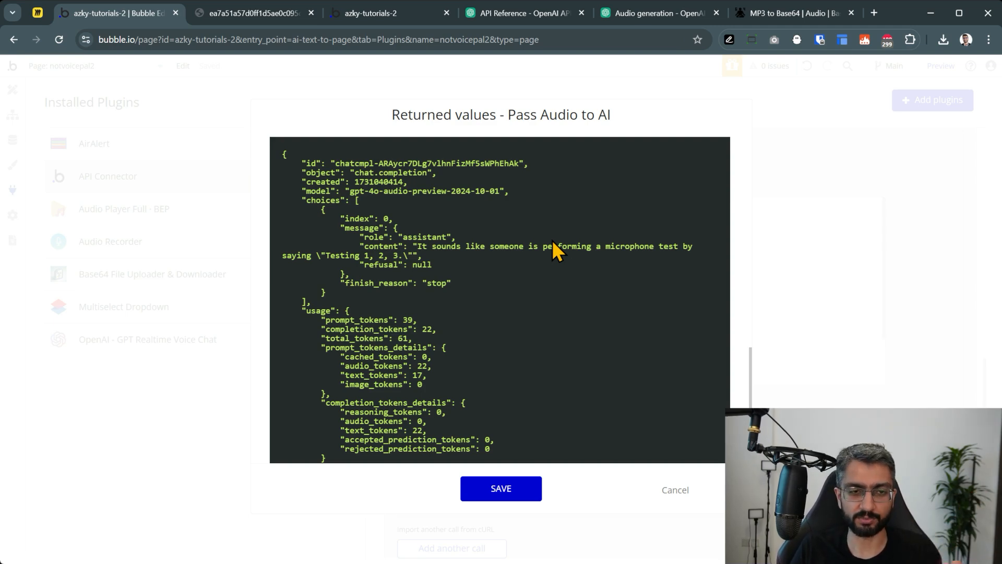
click(526, 493)
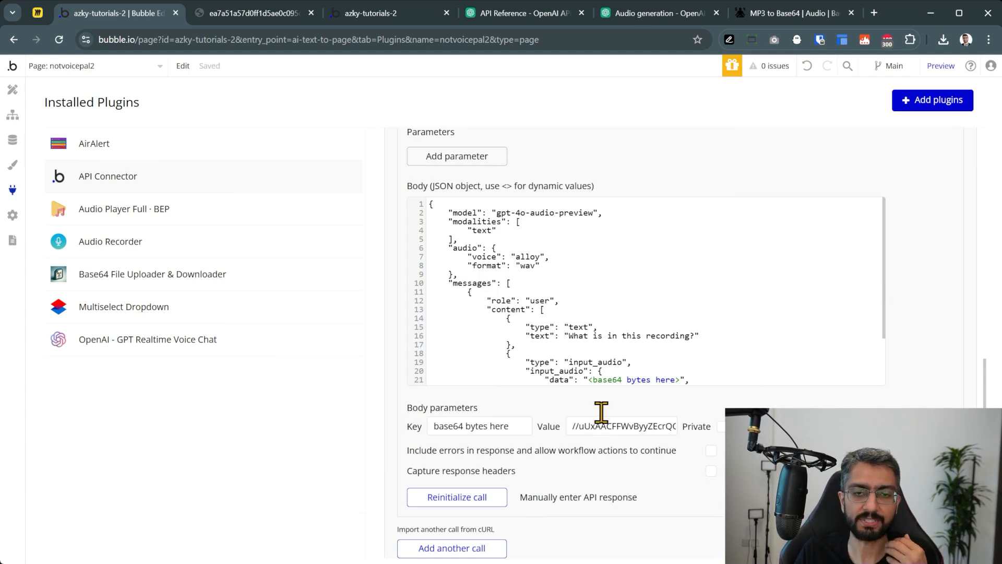
Replace the 'What is in this recording?' prompt with a voice-journal, writers-block prompt asking for next ideas
scroll(574, 272, down, 3)
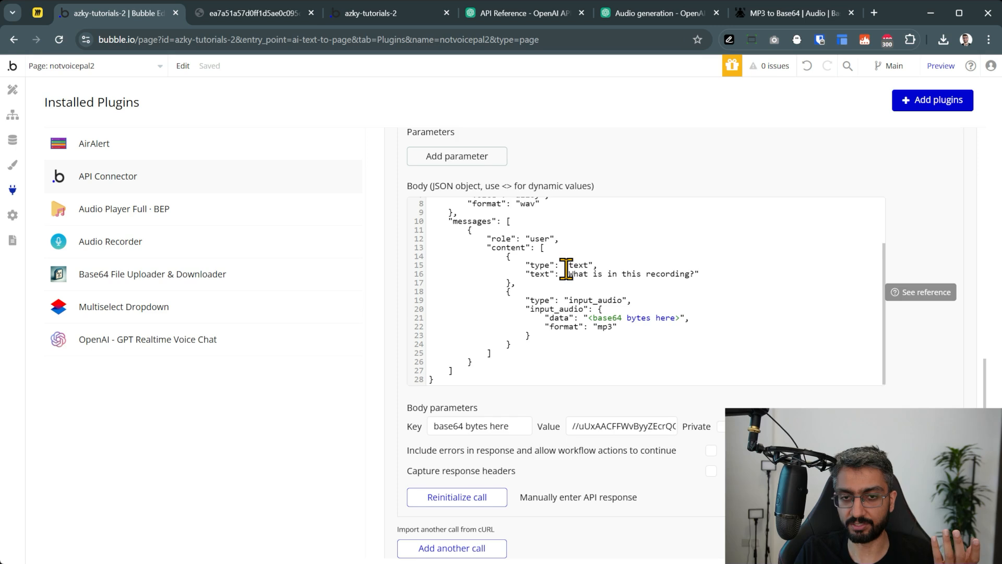
click(565, 265)
click(692, 276)
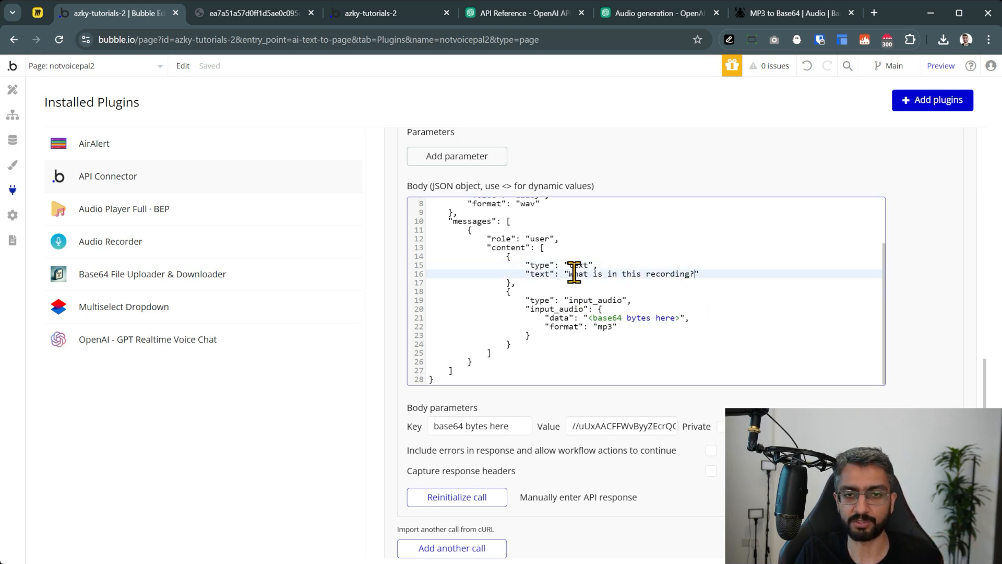
drag(569, 273, 694, 274)
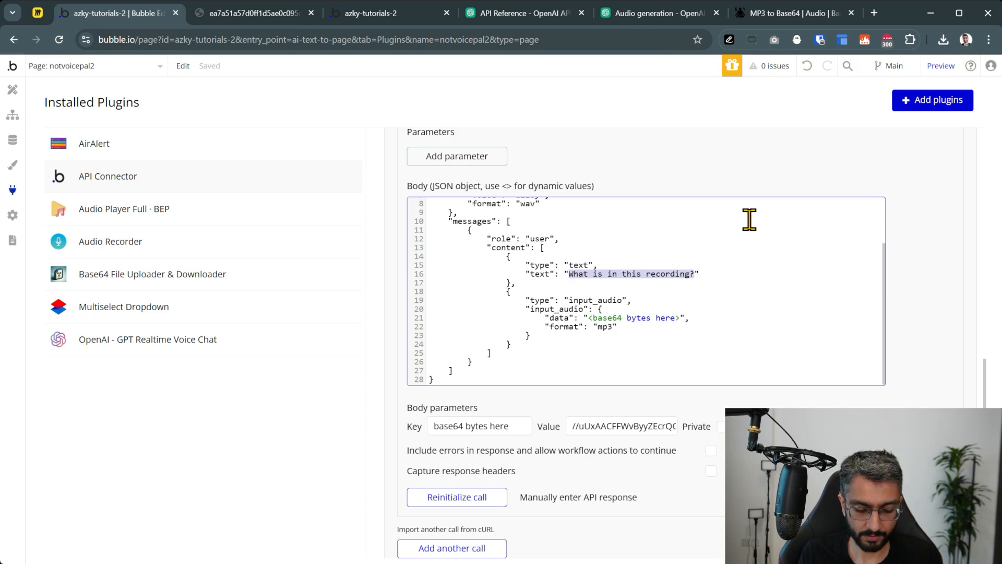
text(This i)
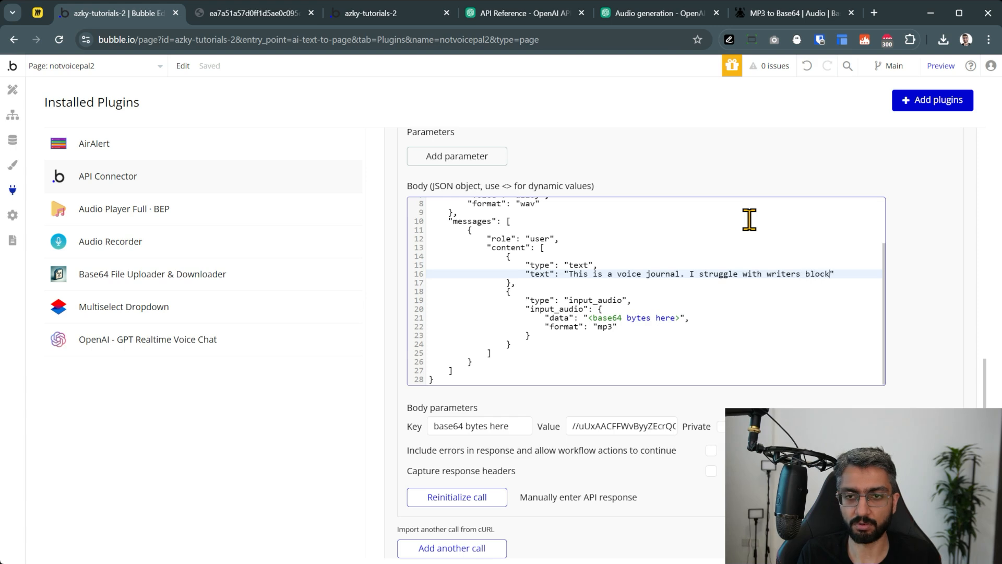
text(est)
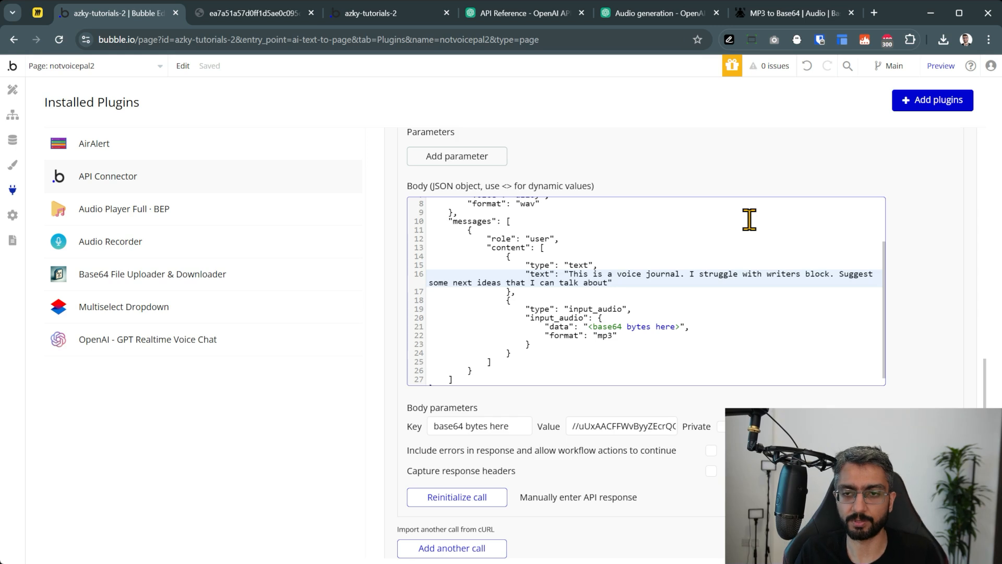
click(936, 274)
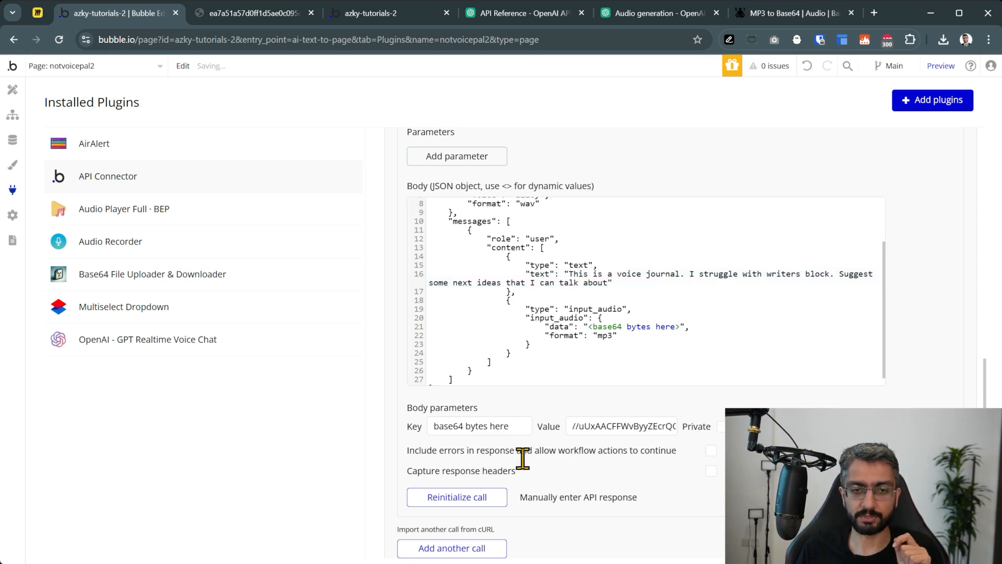
Reinitialize the Pass Audio to AI call, review the raw writer's-block ideas, and save the returned values
click(469, 499)
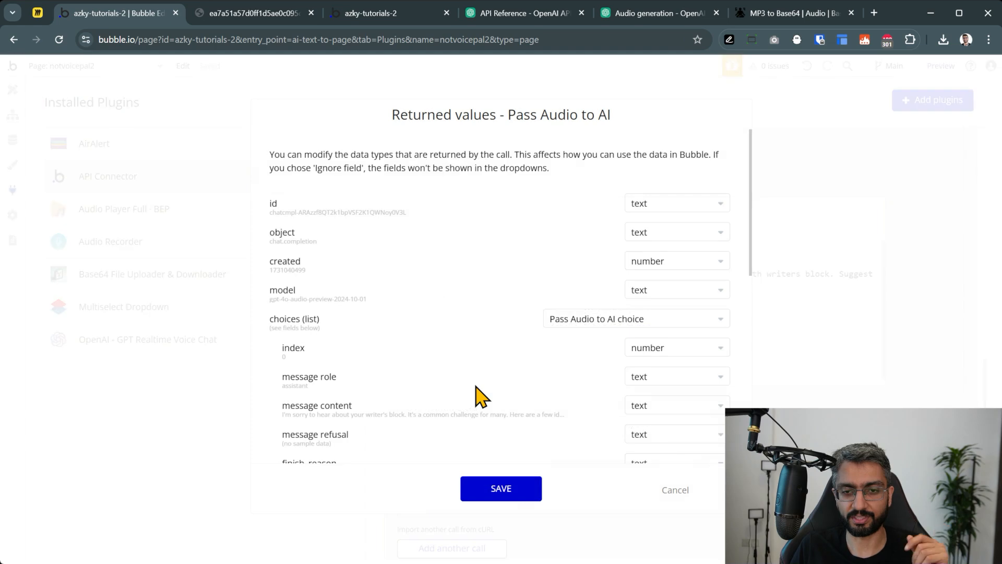
scroll(347, 340, down, 15)
click(308, 441)
click(308, 440)
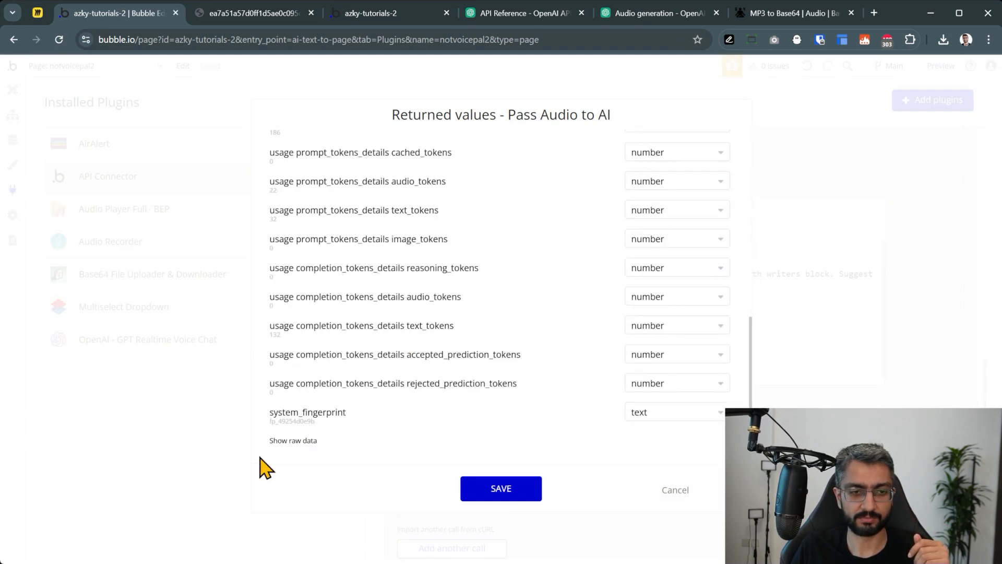
click(308, 441)
scroll(370, 368, down, 8)
scroll(377, 352, up, 2)
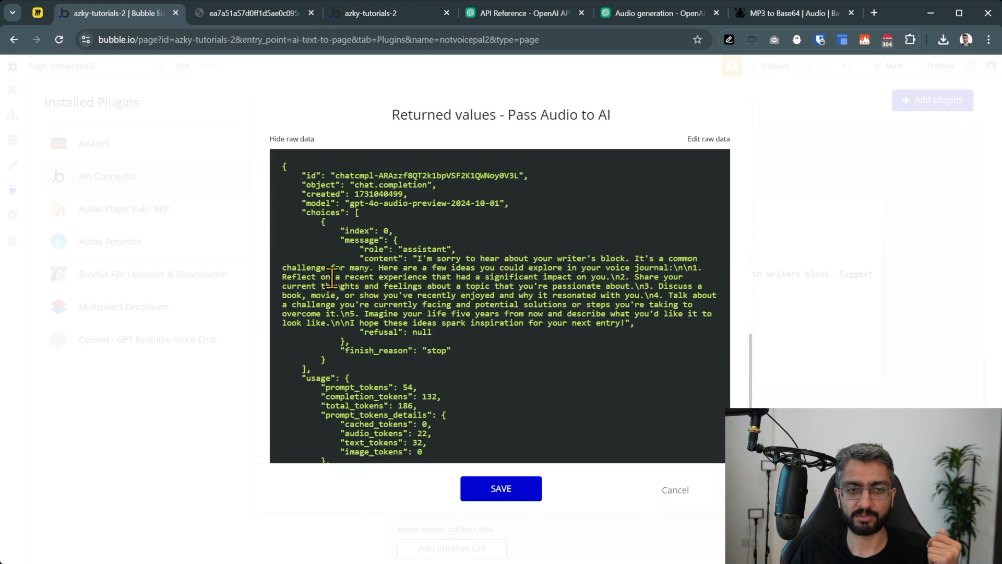
drag(336, 276, 601, 319)
click(601, 320)
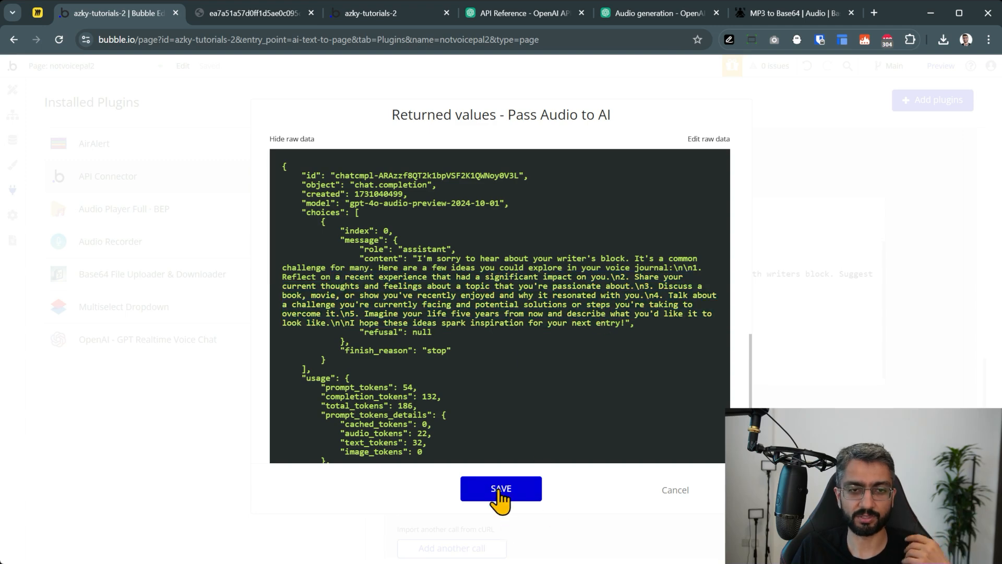
click(501, 493)
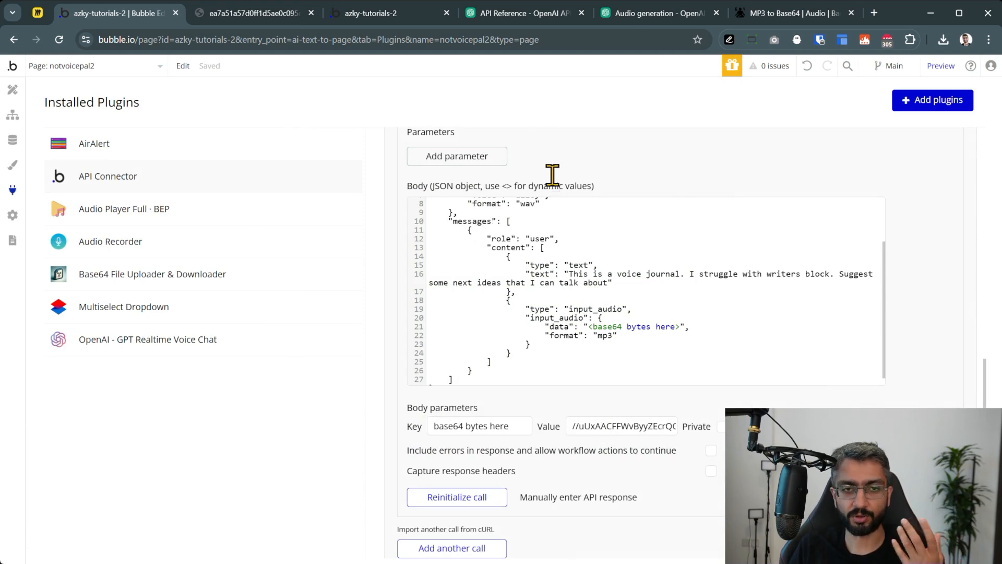
Leave the plugin settings for the page design, then switch to the Miro flow board
click(12, 91)
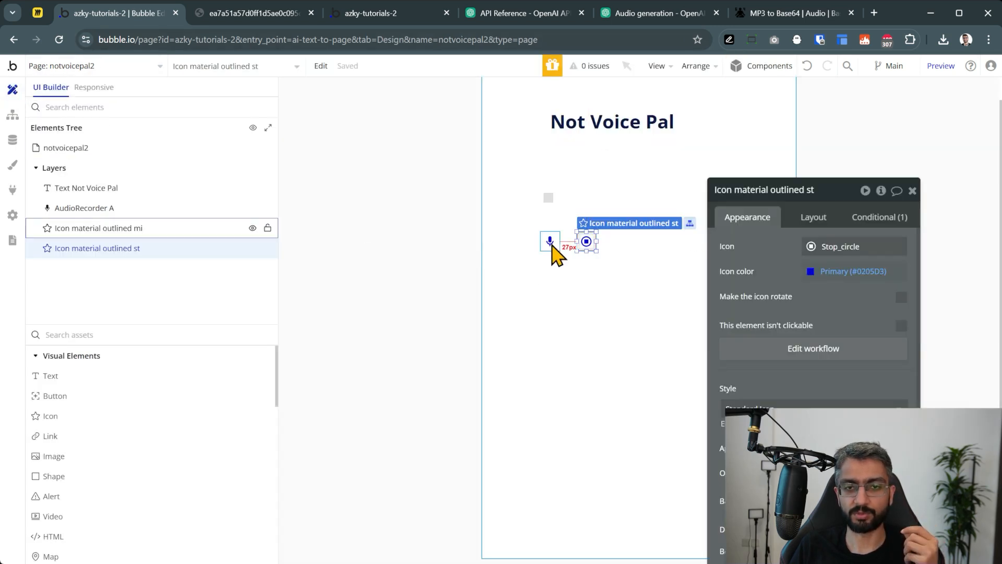
click(37, 16)
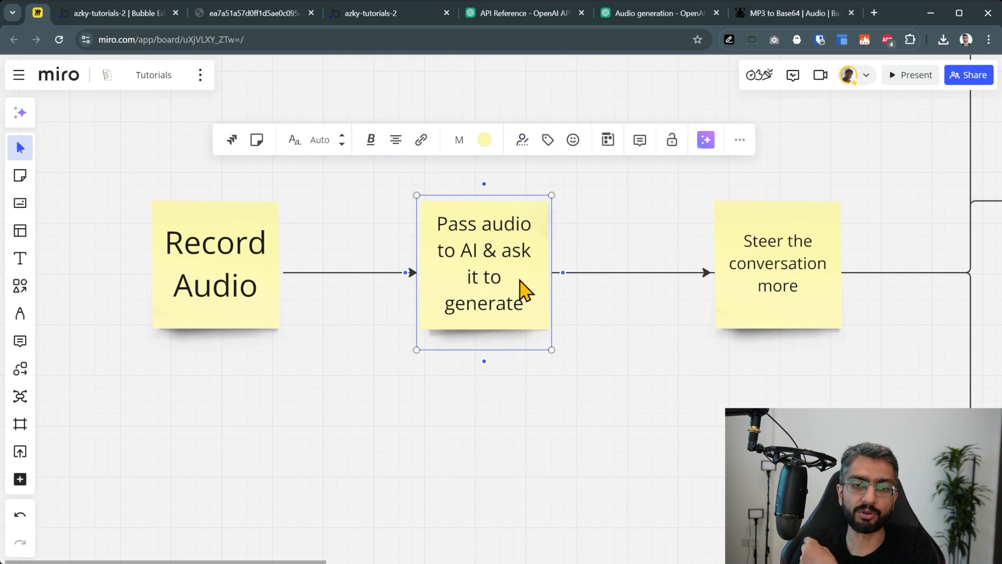
Return from the Miro board to the Bubble editor's notvoicepal2 page design
click(131, 20)
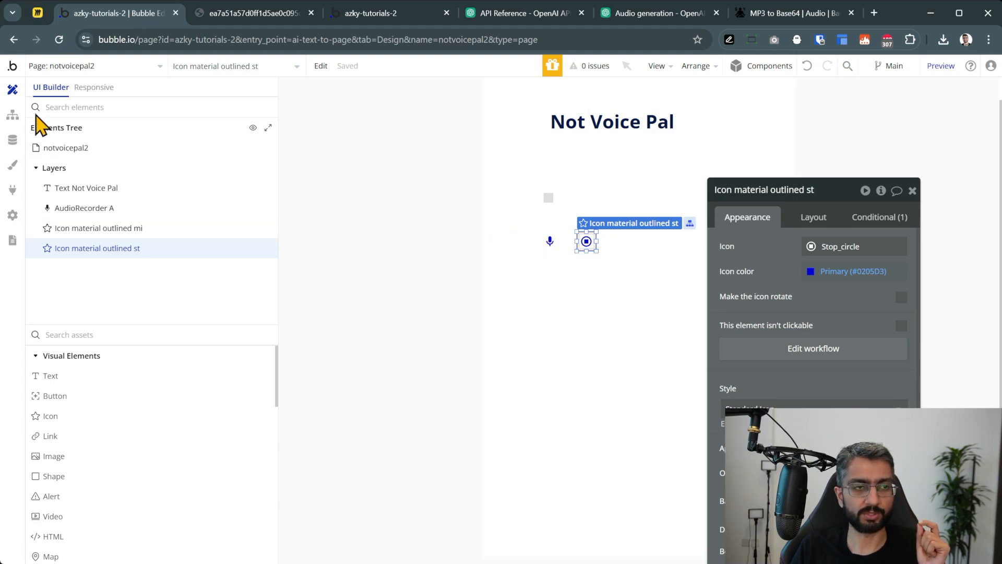
Add a Set state of an element action to the workflow targeting the notvoicepal2 page
click(13, 116)
click(315, 269)
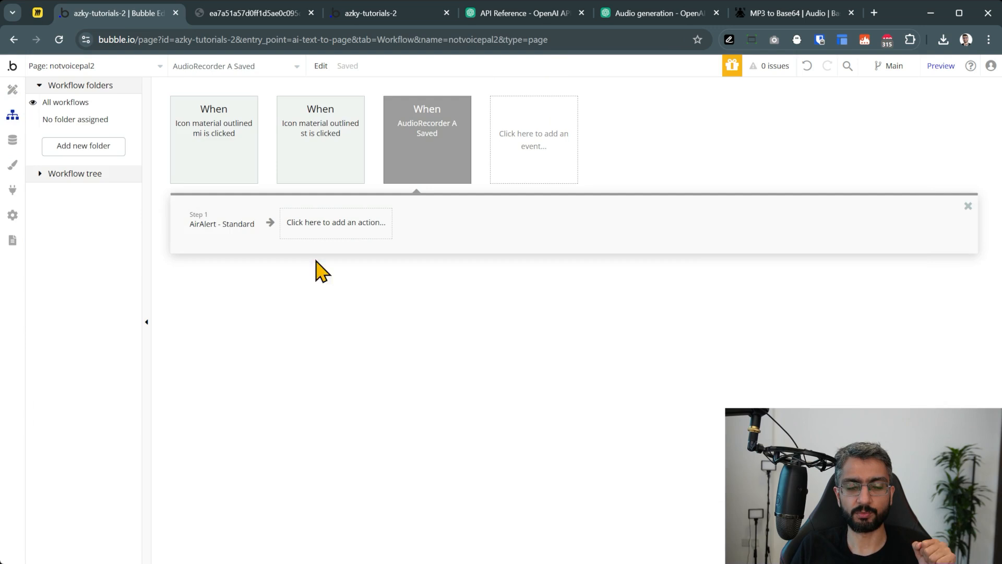
click(317, 228)
text(set st)
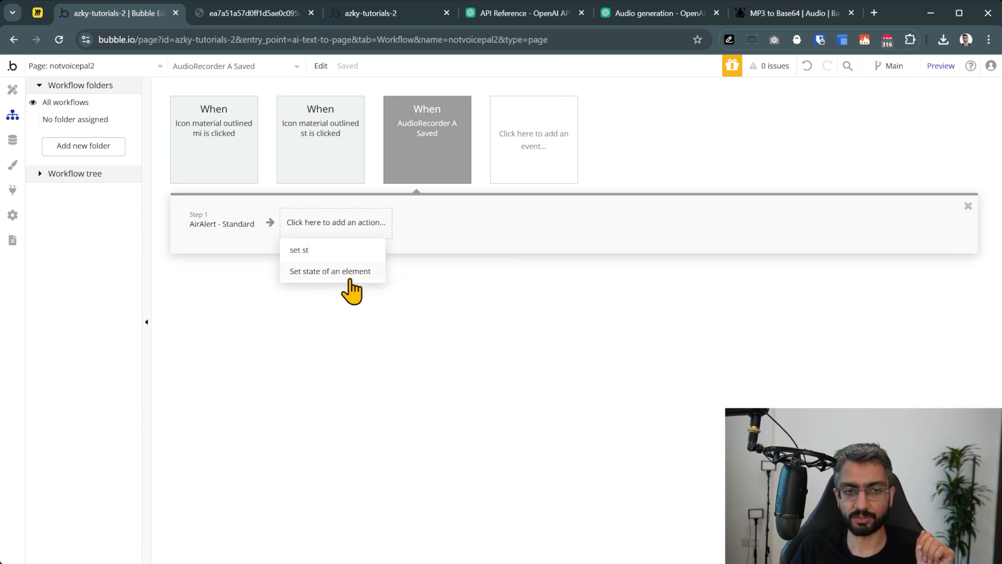
click(351, 271)
click(792, 125)
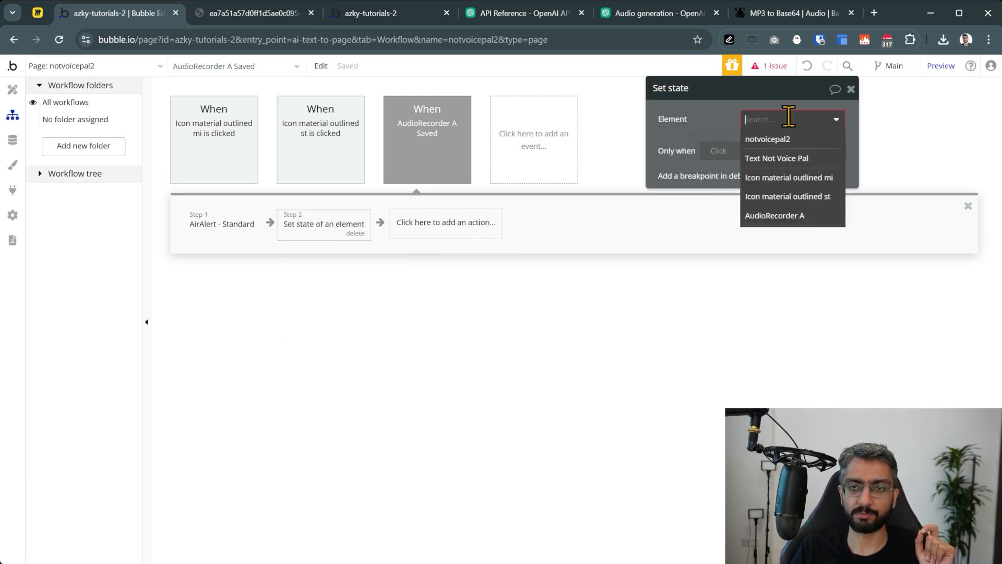
click(809, 140)
Start a new custom state named 'audio file' with the data type file
click(769, 144)
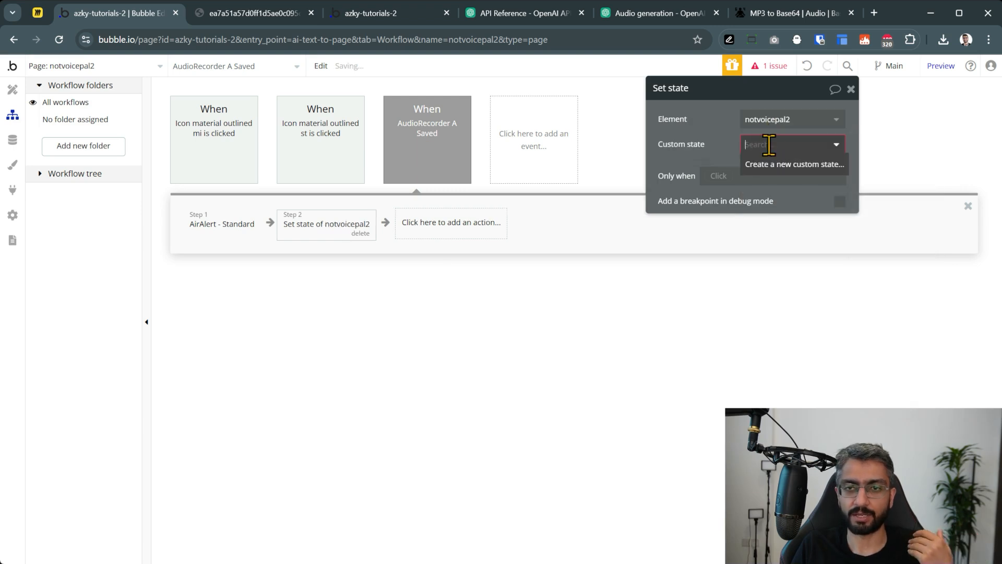
click(790, 165)
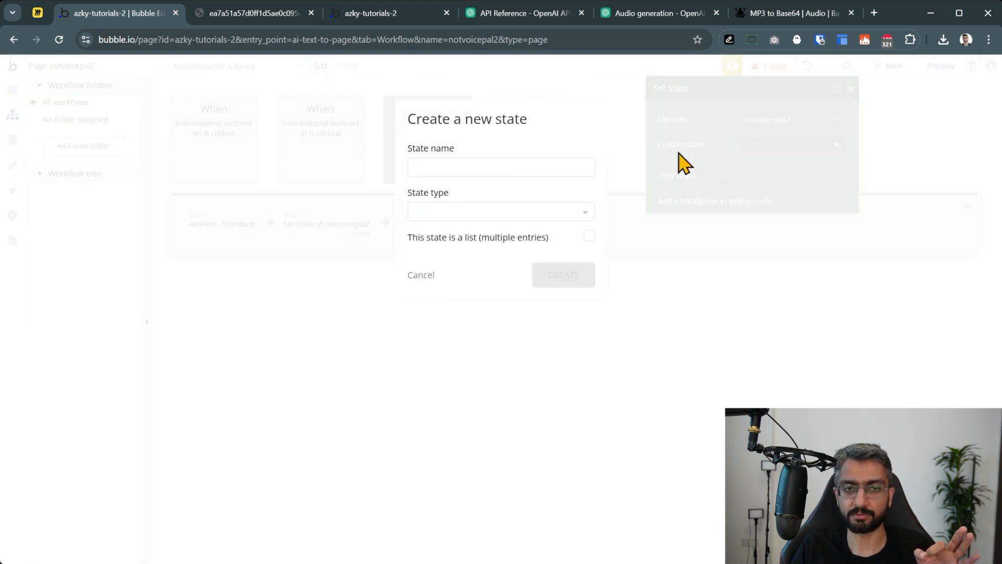
click(507, 166)
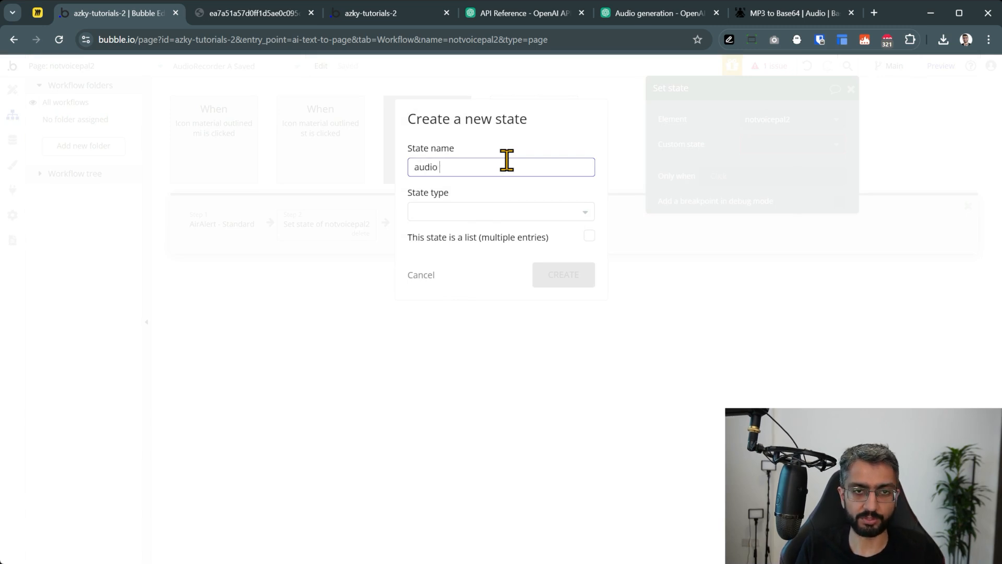
click(494, 214)
text(fil)
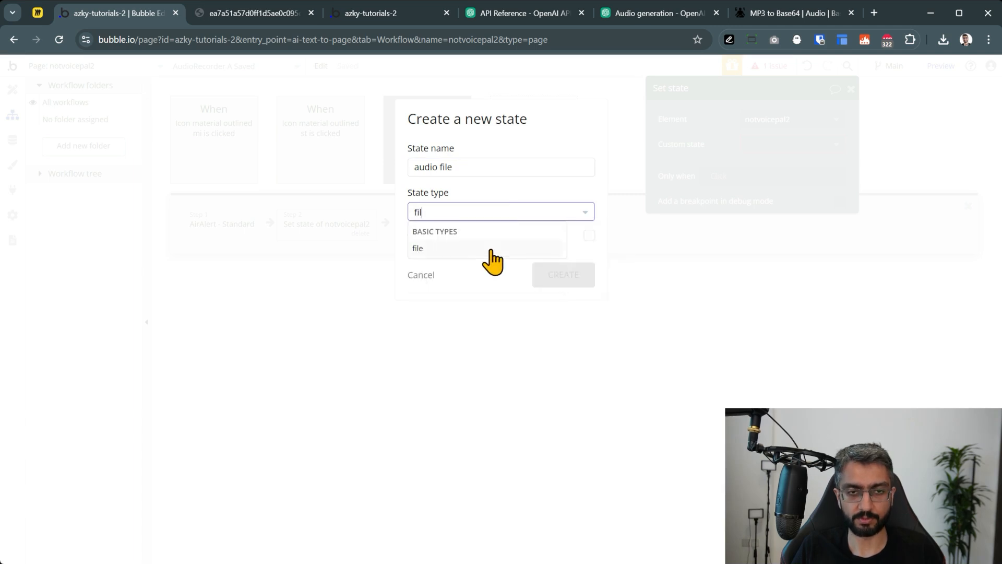
click(489, 249)
Create the audio file state and set its value to This AudioRecorder's Saved to Bubble URL
click(547, 285)
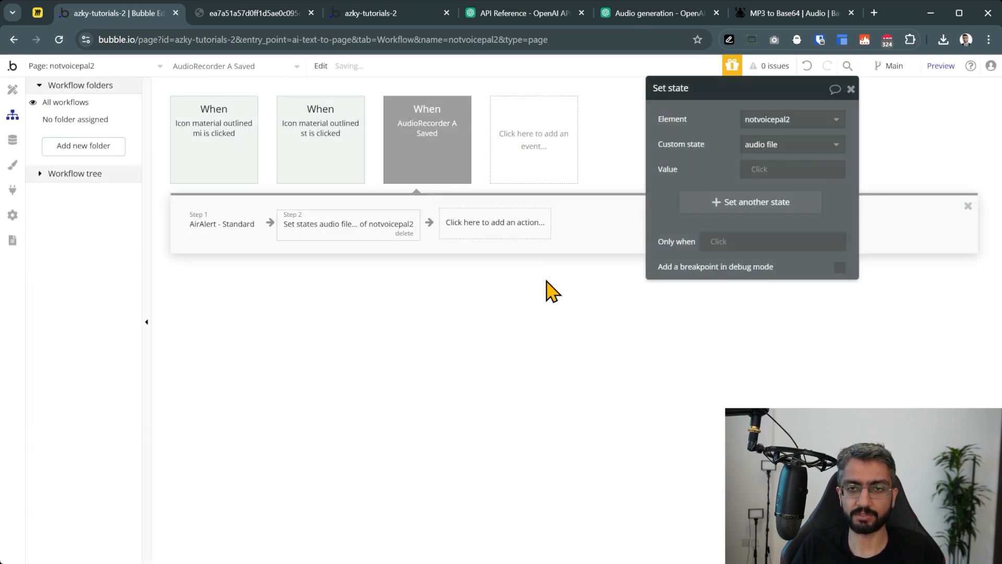
click(757, 169)
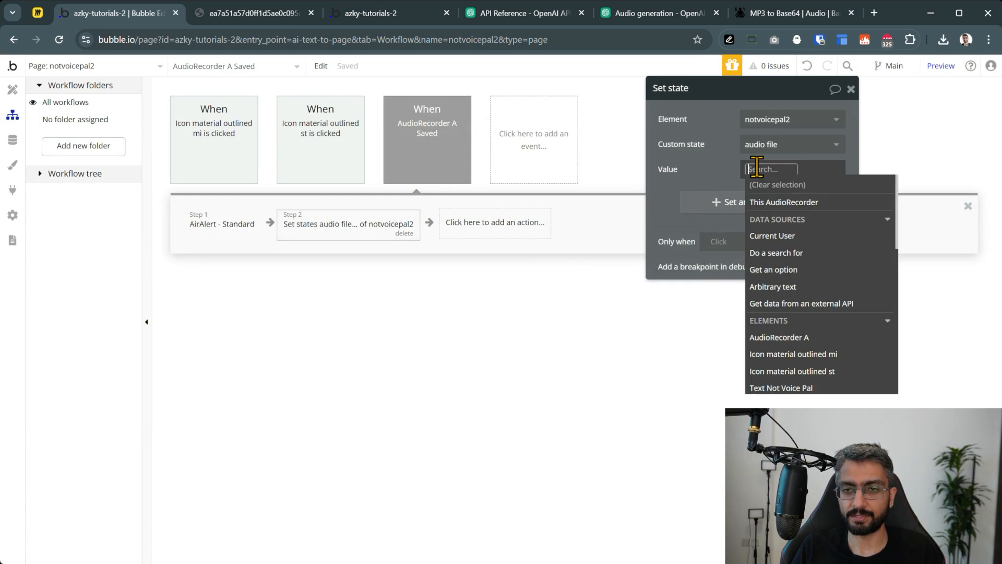
click(783, 202)
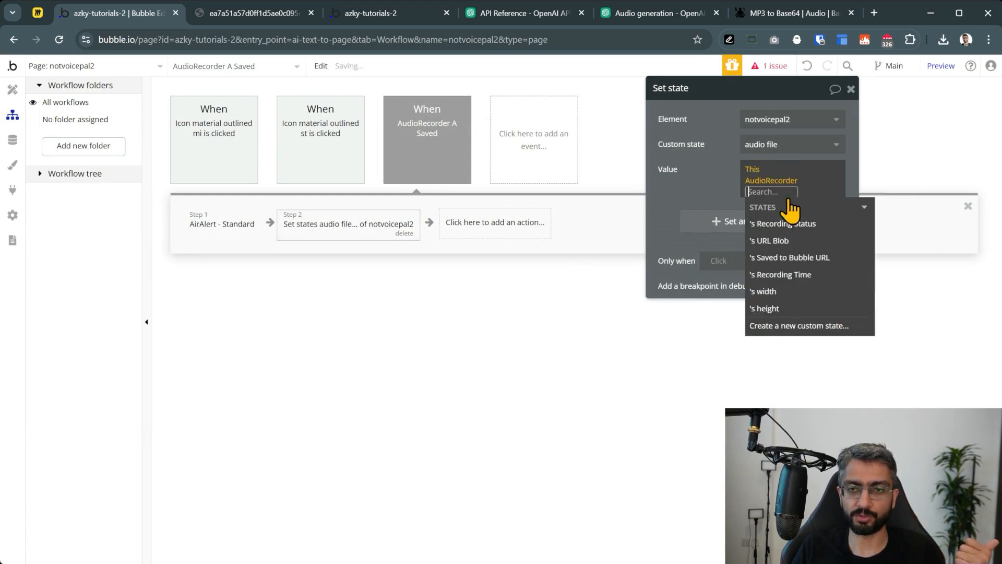
click(816, 257)
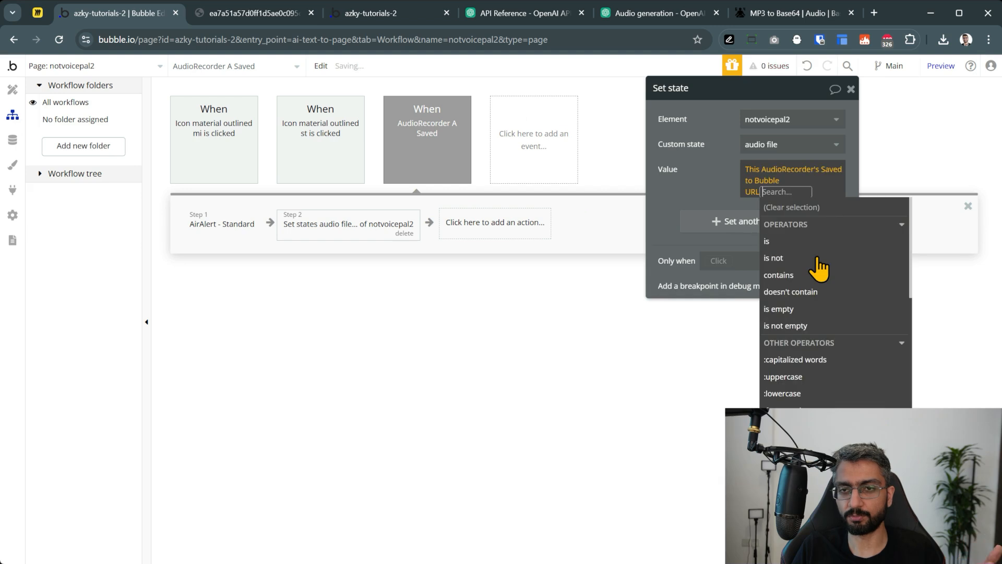
click(689, 186)
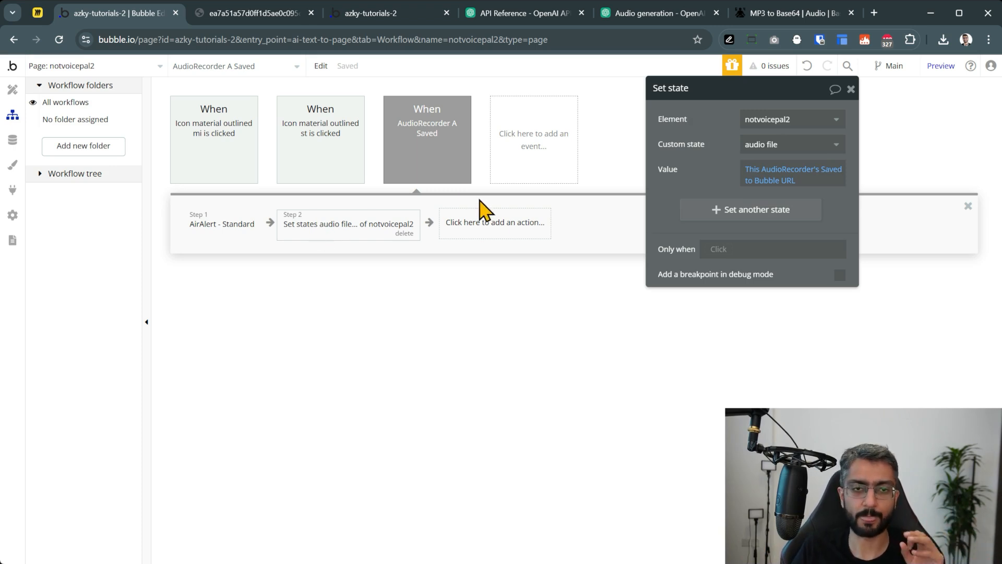
click(492, 235)
text(pass)
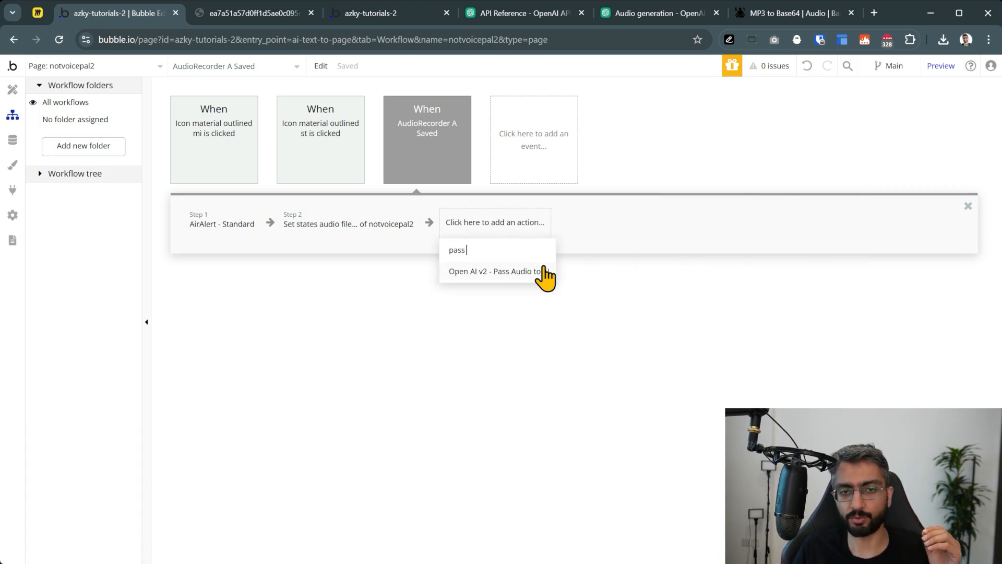
Add Pass Audio to AI as step 3, with body base64 set to notvoicepal2's audio file encoded in base64
click(520, 276)
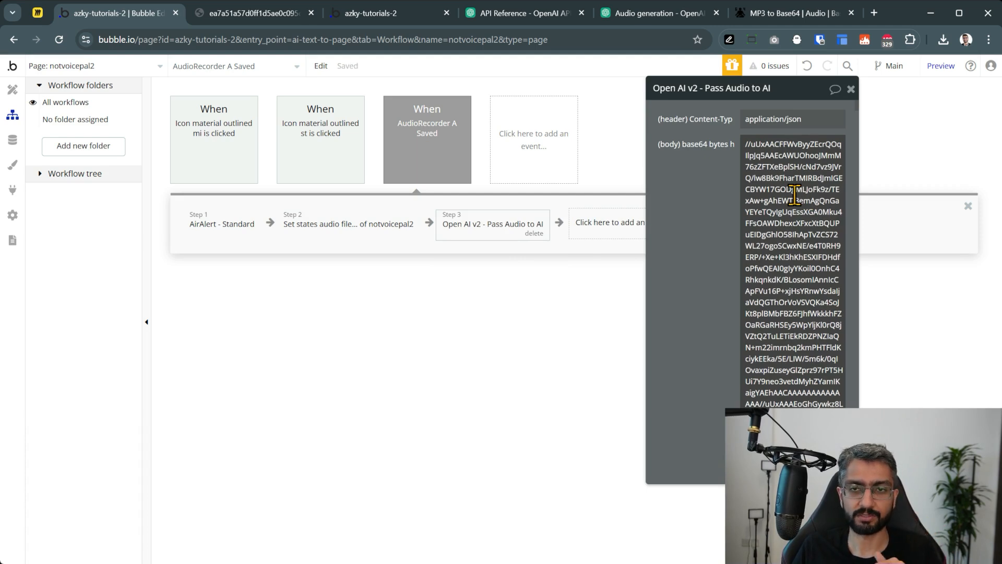
click(794, 173)
click(875, 142)
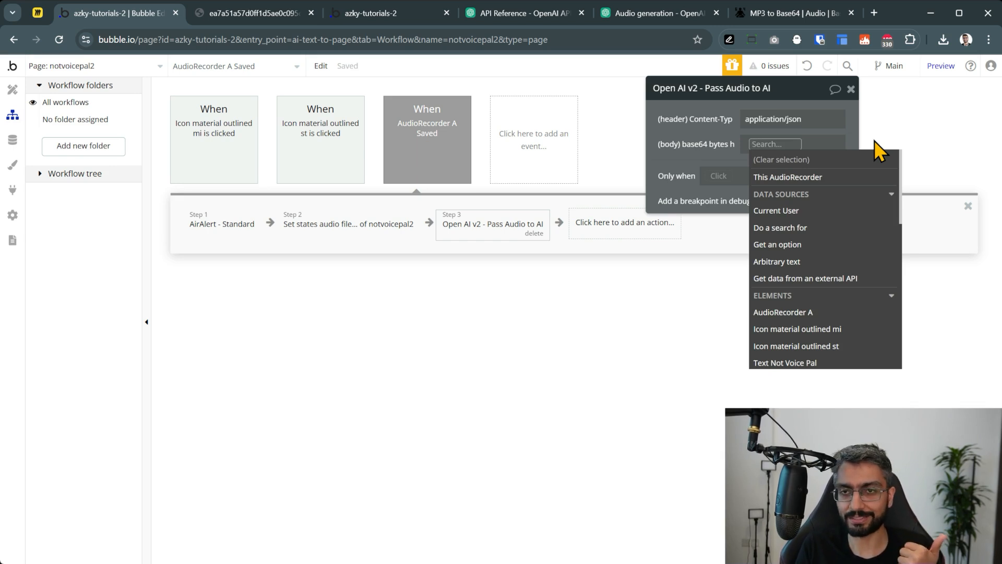
text(in)
key(BackSpace)
key(BackSpace)
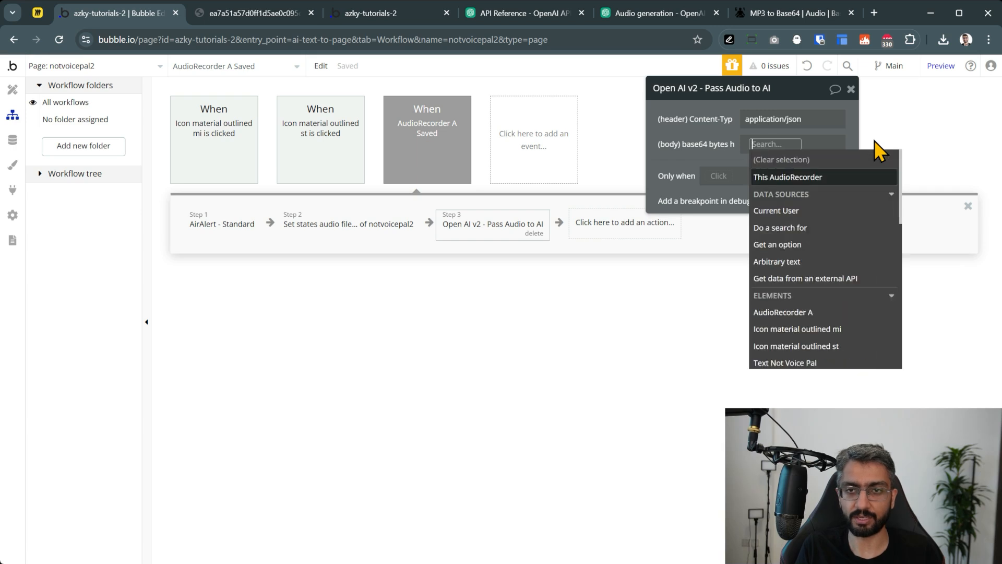
text(not)
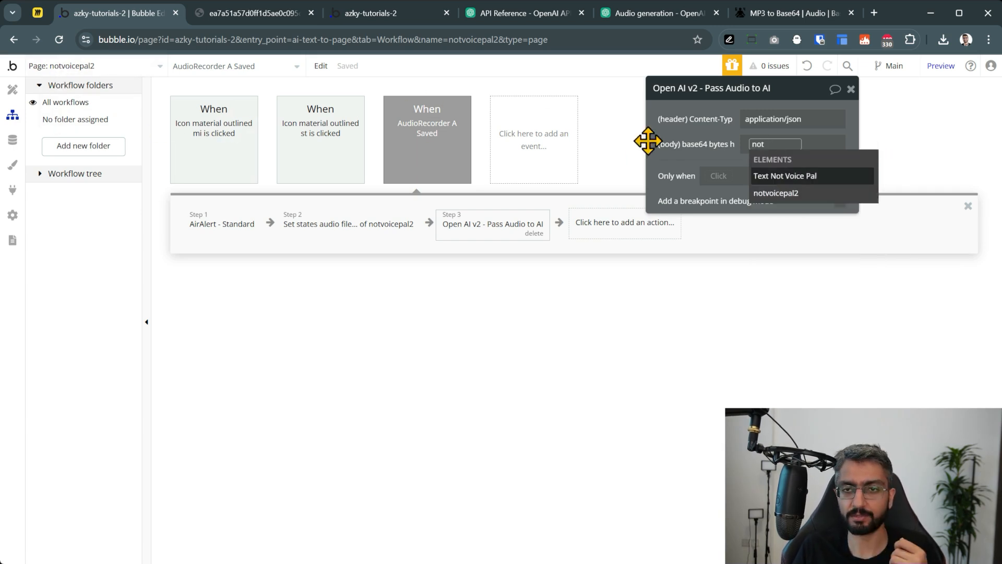
click(763, 193)
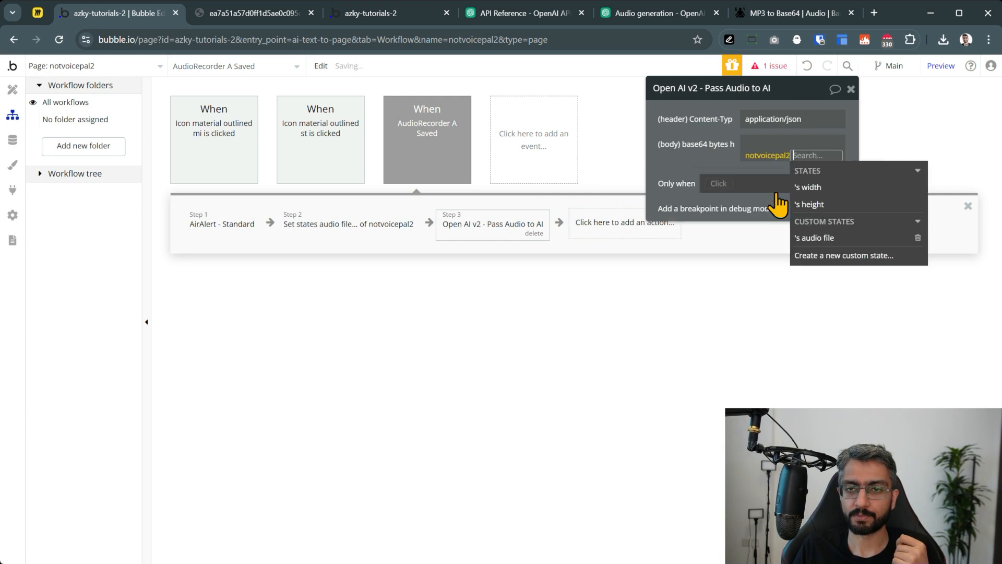
click(824, 238)
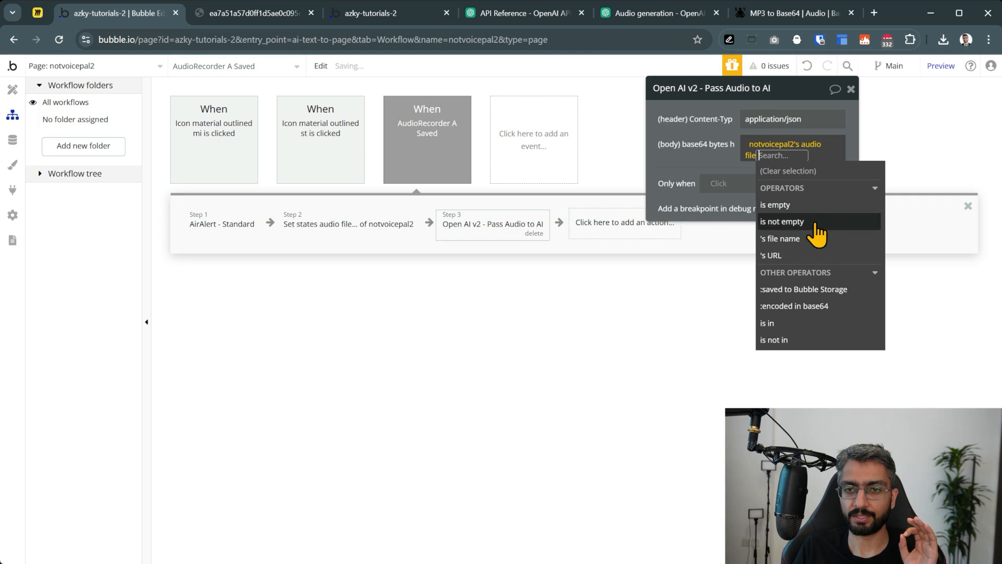
click(853, 311)
click(686, 150)
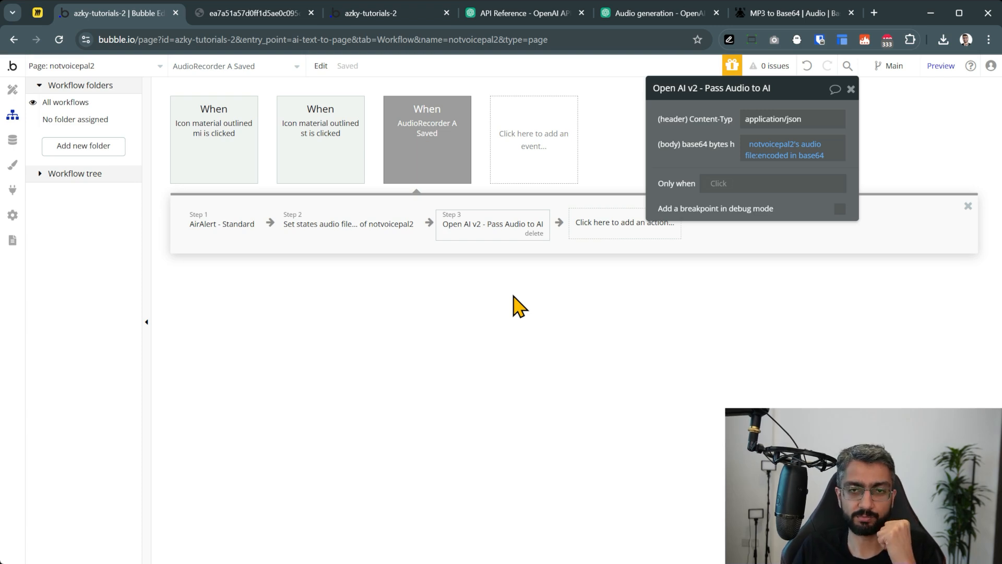
click(605, 222)
click(526, 291)
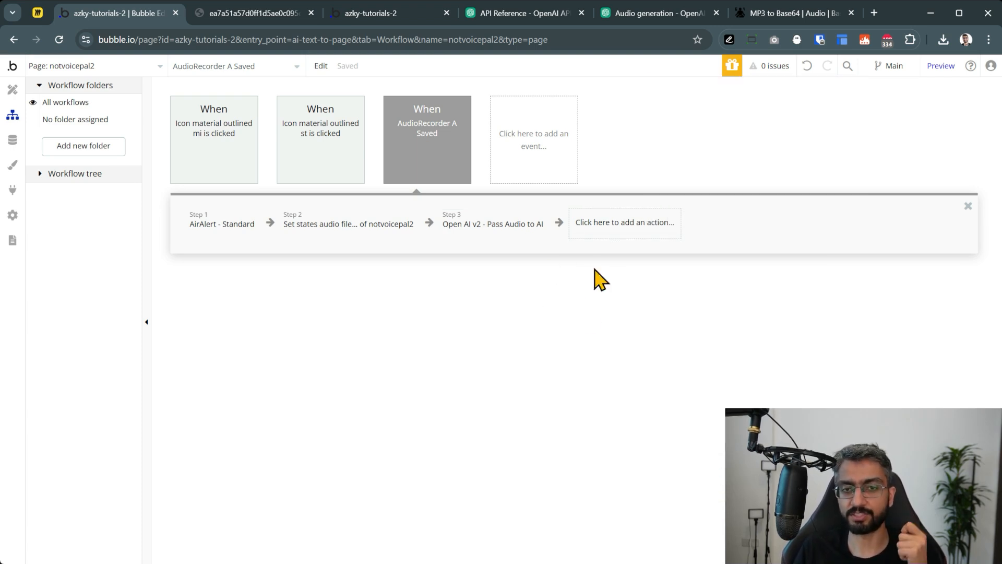
Add an AirAlert - Standard step 4 with the heading 'Response by AI'
click(607, 219)
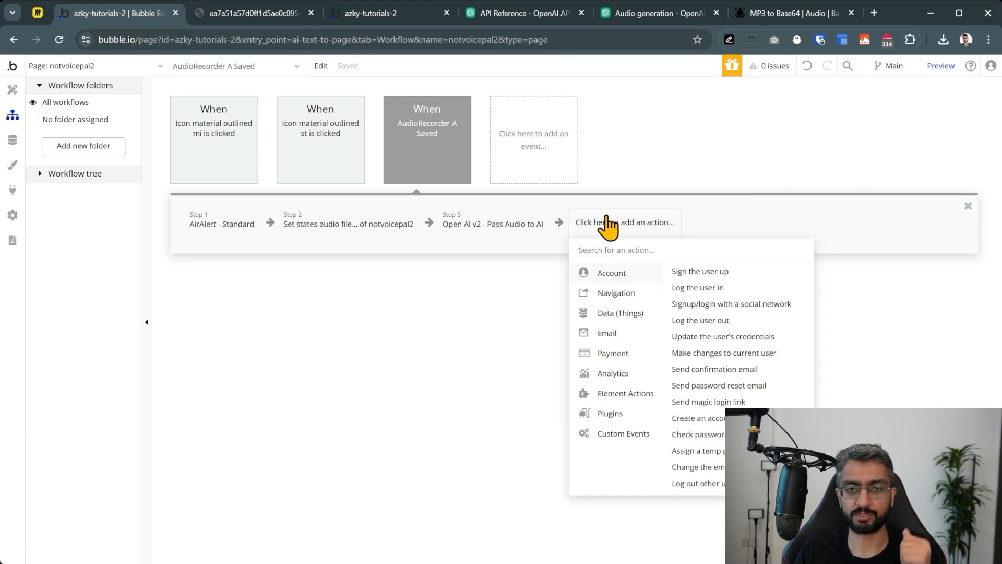
text(aler)
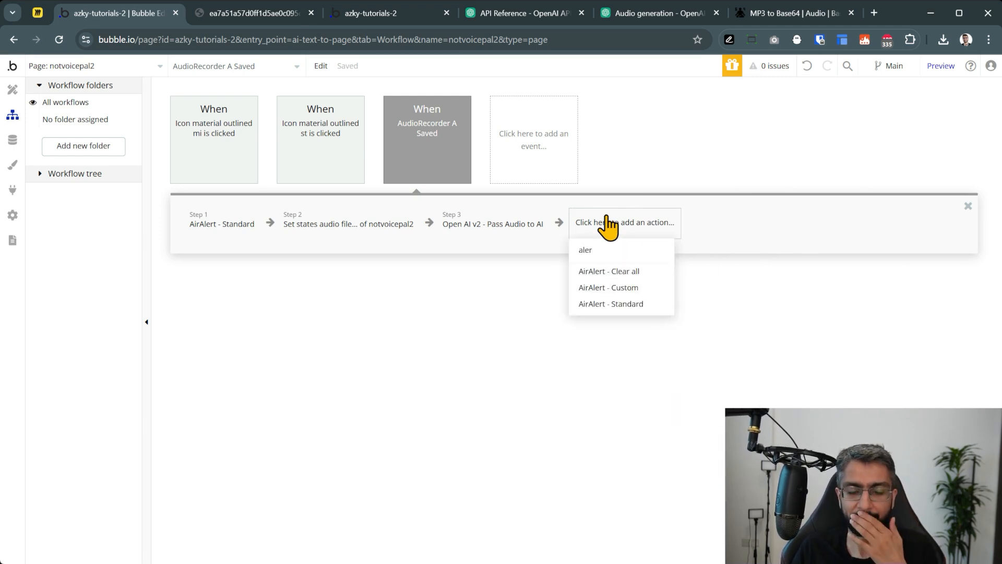
click(616, 303)
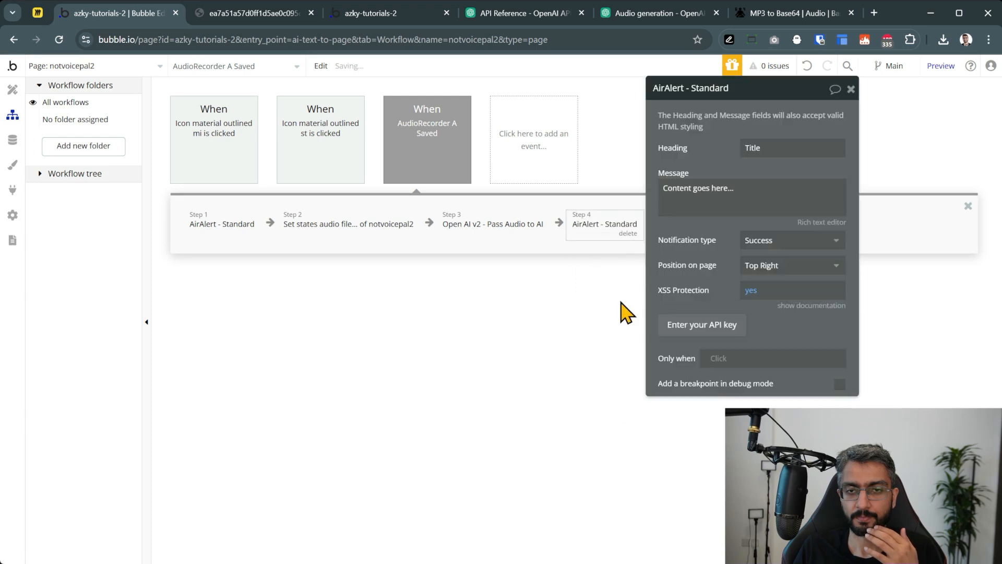
double_click(761, 151)
text(Response by AI)
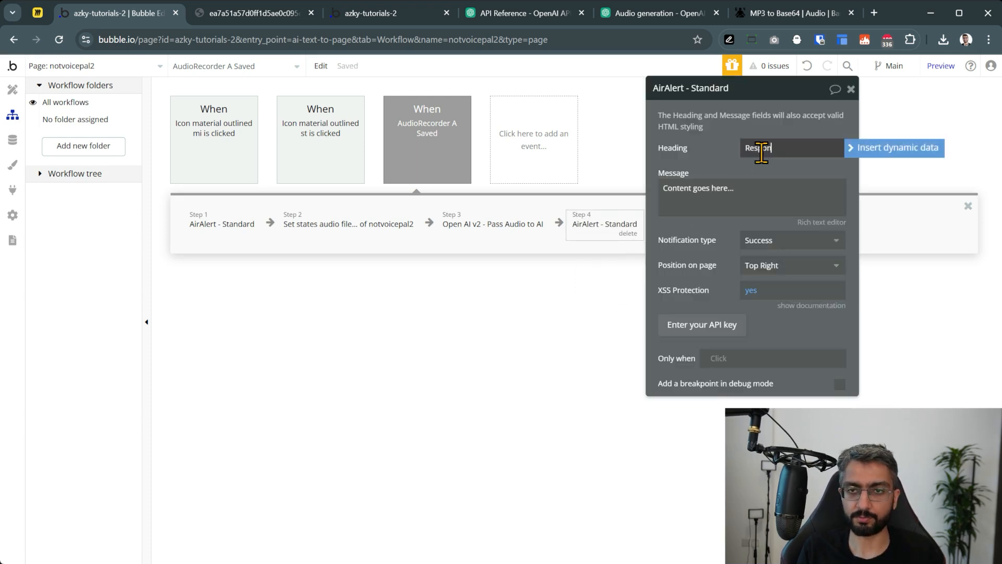
Set the alert message to step 3's choices:each item's message content:first item, then preview the app
double_click(751, 194)
click(886, 197)
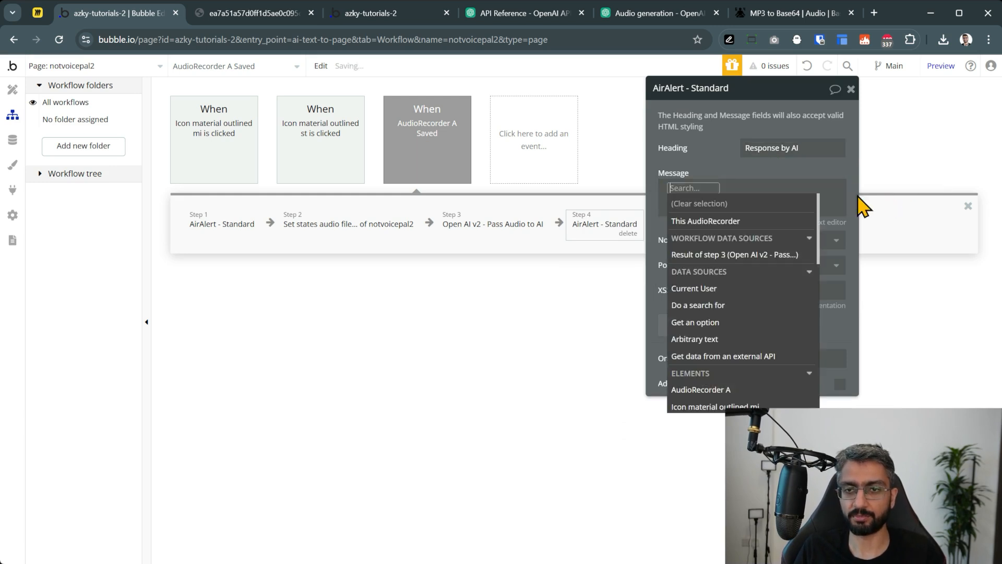
click(781, 256)
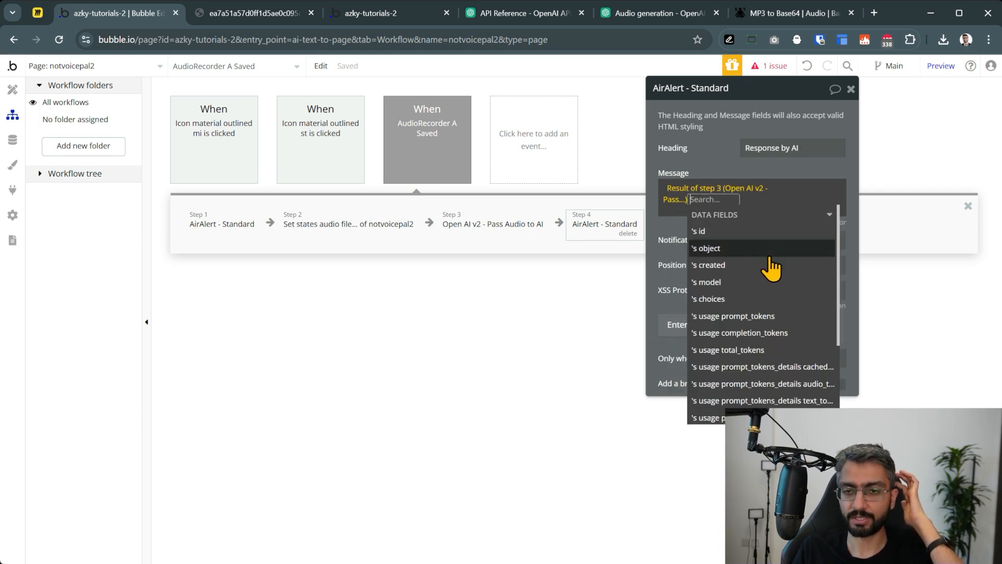
scroll(760, 252, down, 3)
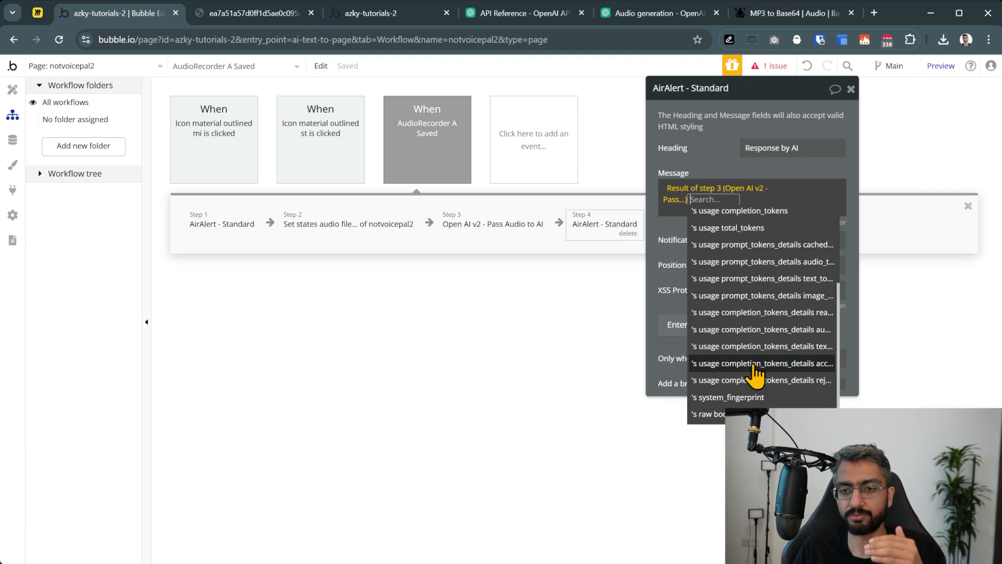
scroll(769, 326, up, 3)
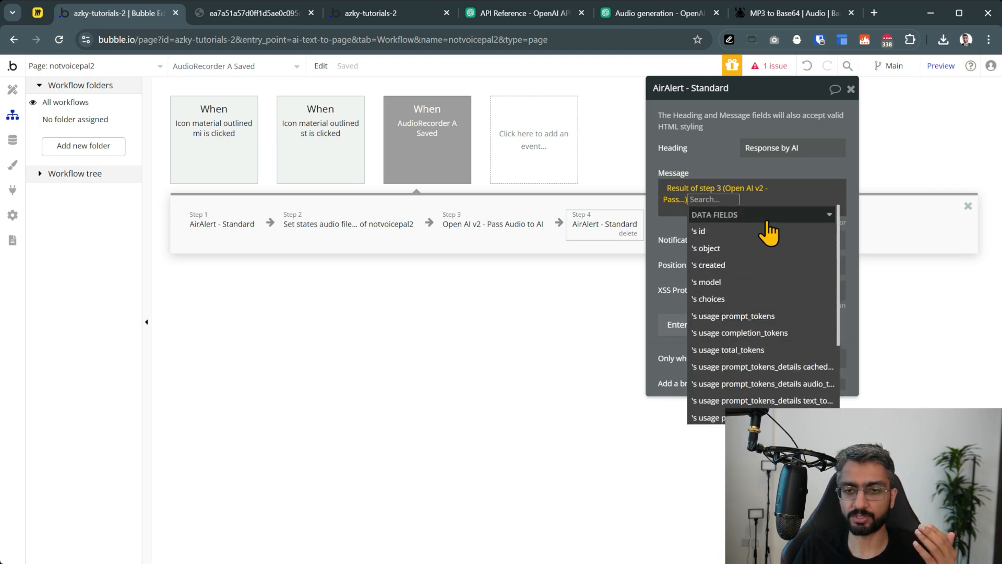
click(767, 298)
scroll(769, 277, down, 3)
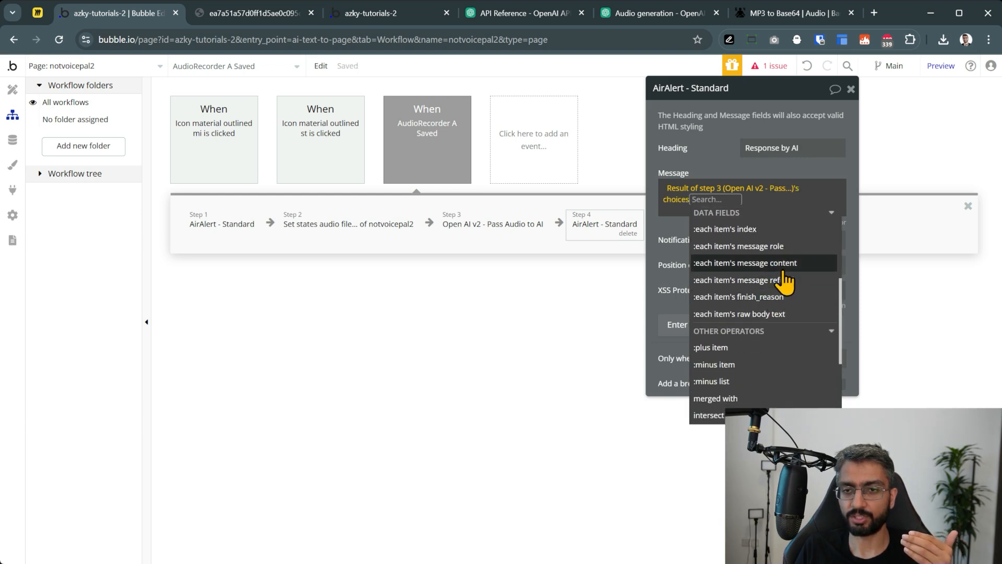
click(791, 265)
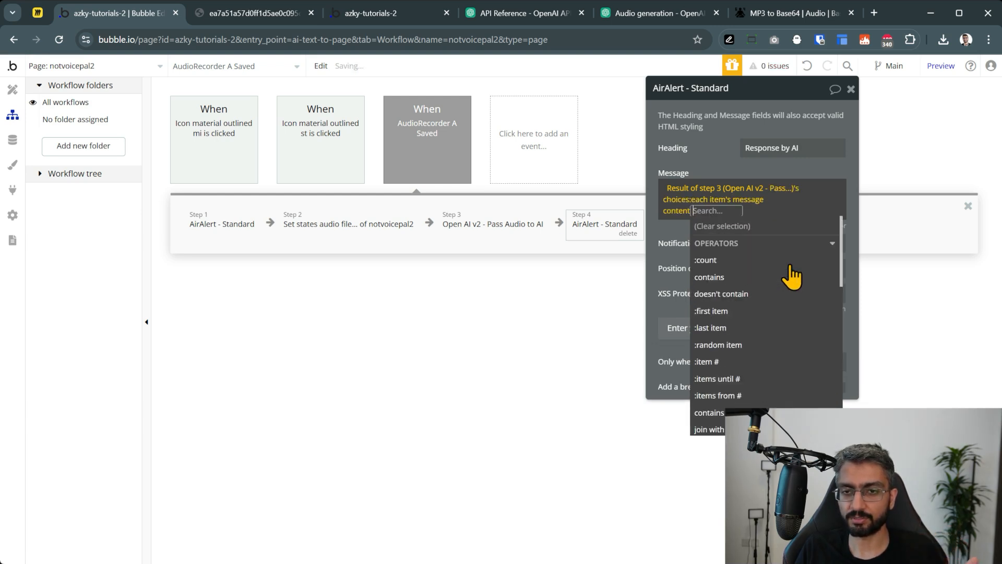
click(770, 310)
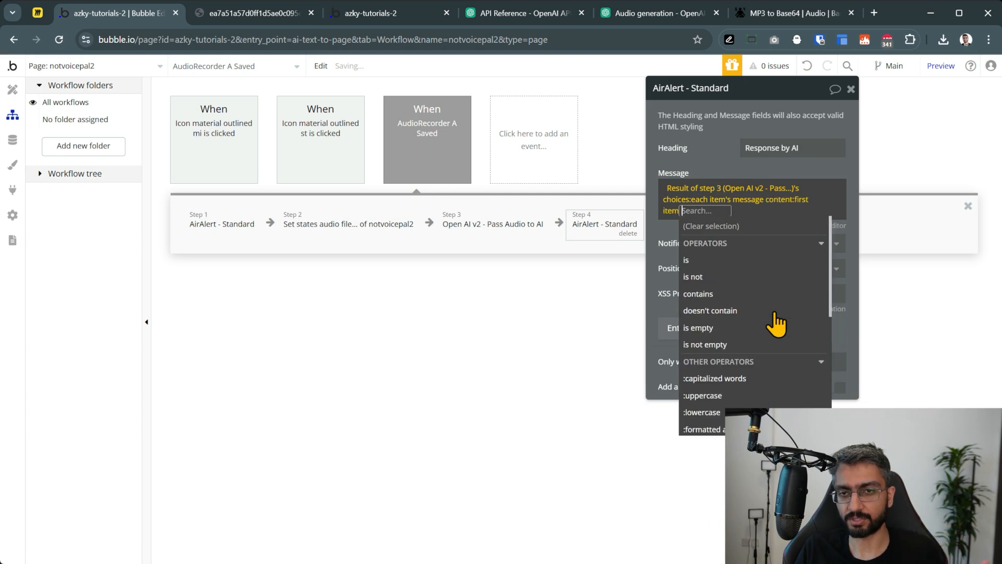
click(661, 235)
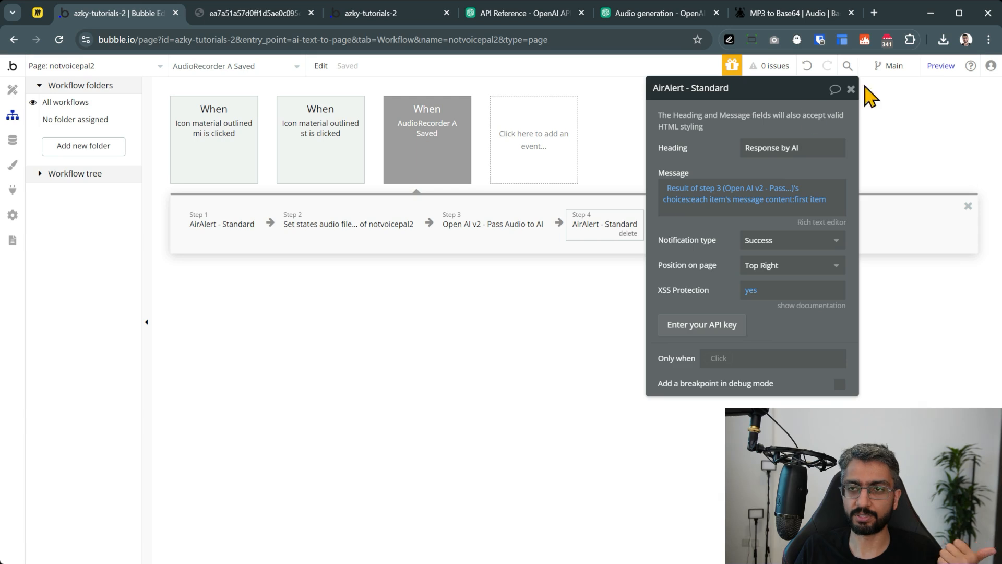
click(937, 66)
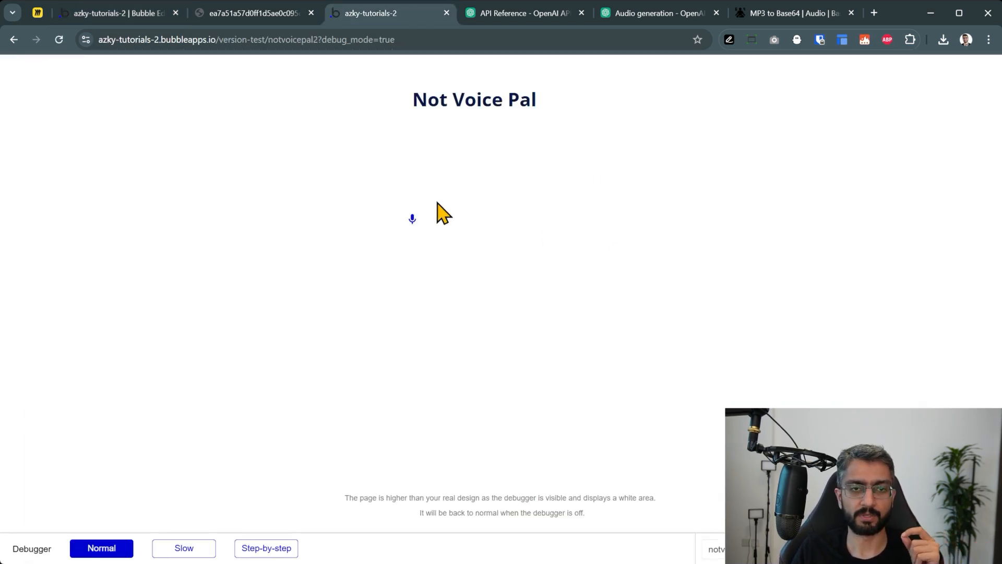
Record a spoken question in the preview and read the Response by AI alert listing eight startup ideas
click(412, 218)
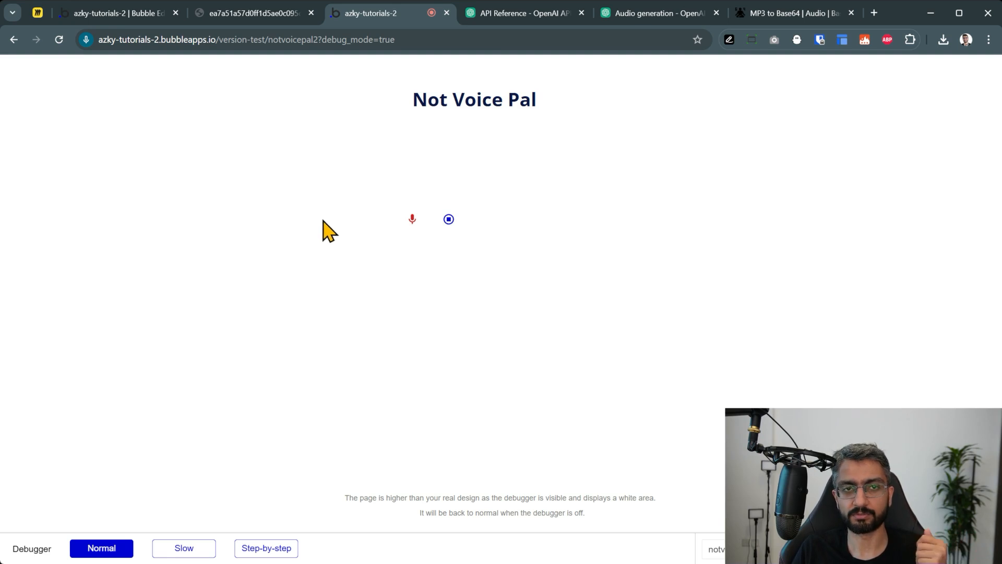
click(448, 219)
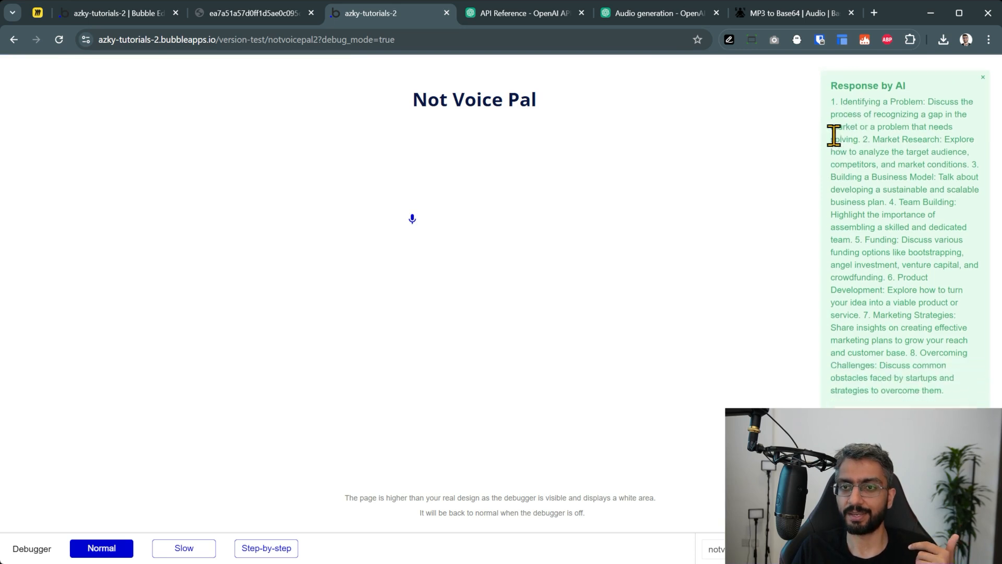
drag(831, 99, 965, 397)
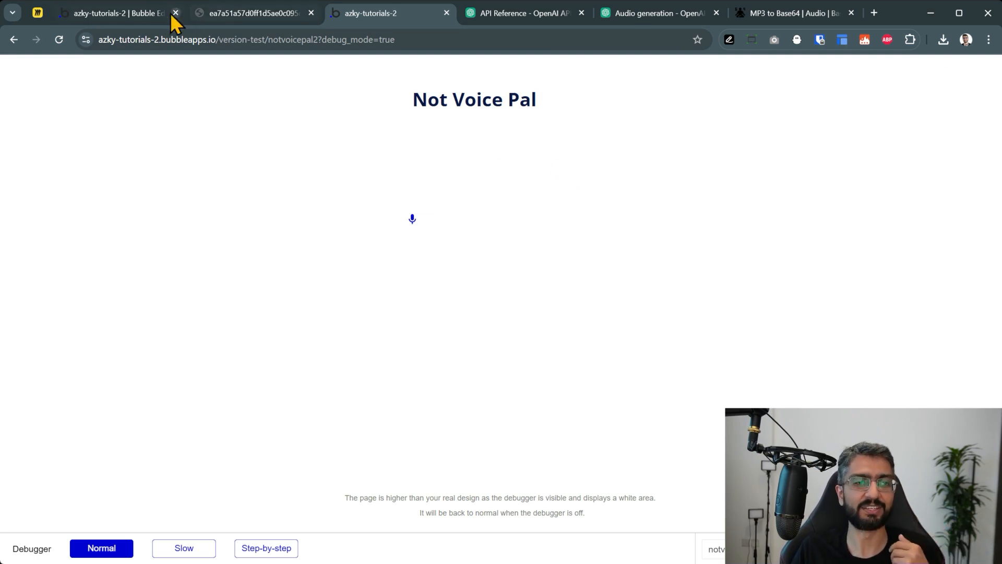
Add a Set state action as step 5 targeting the notvoicepal2 page, leaving its state unchosen
click(147, 12)
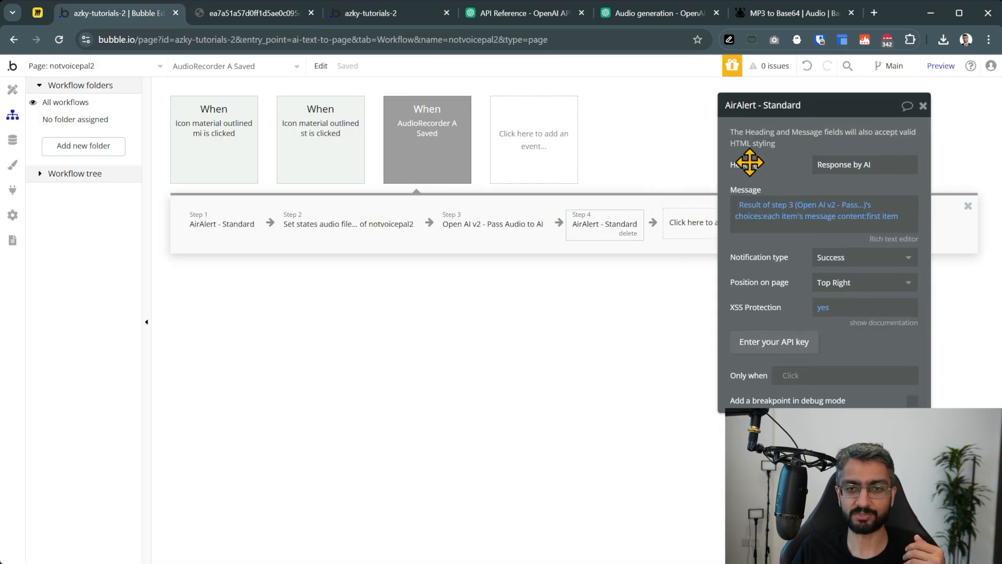
click(683, 232)
text(set st)
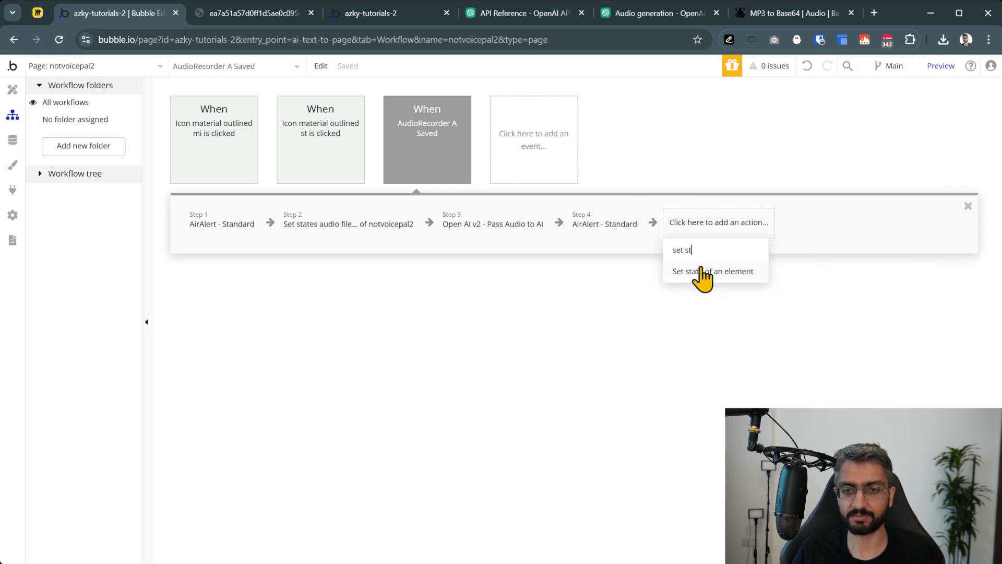
click(704, 275)
click(861, 136)
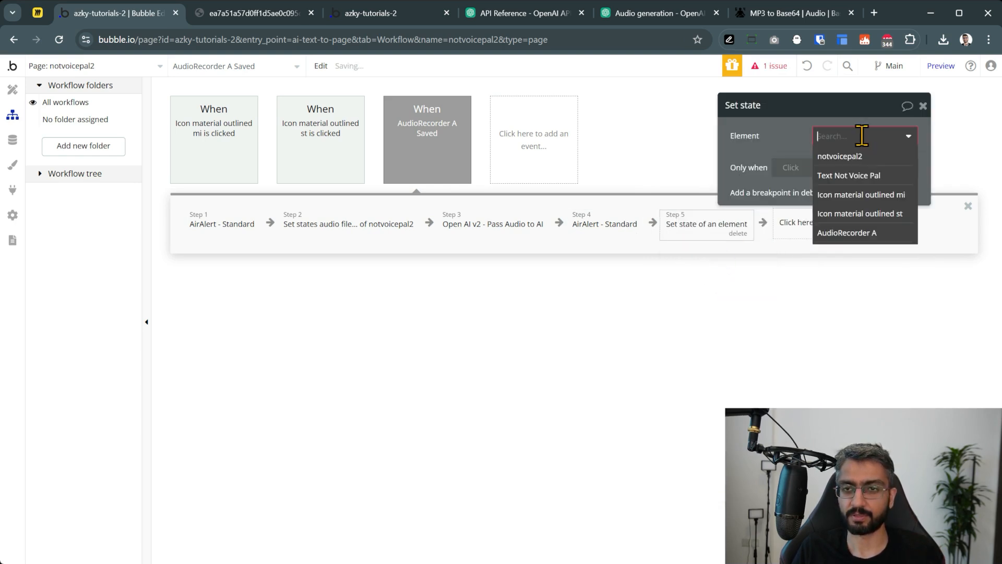
click(866, 152)
click(867, 164)
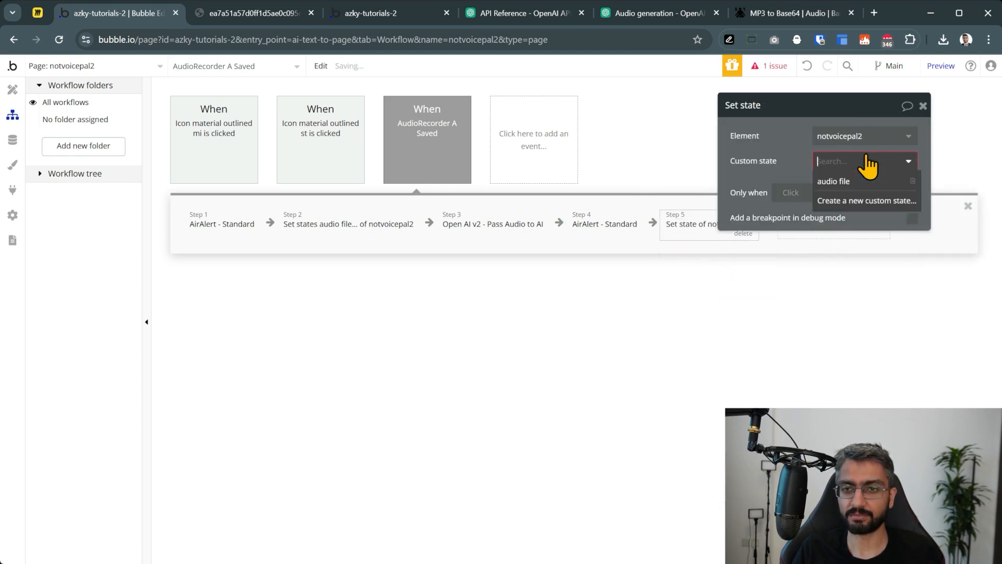
click(850, 182)
click(848, 161)
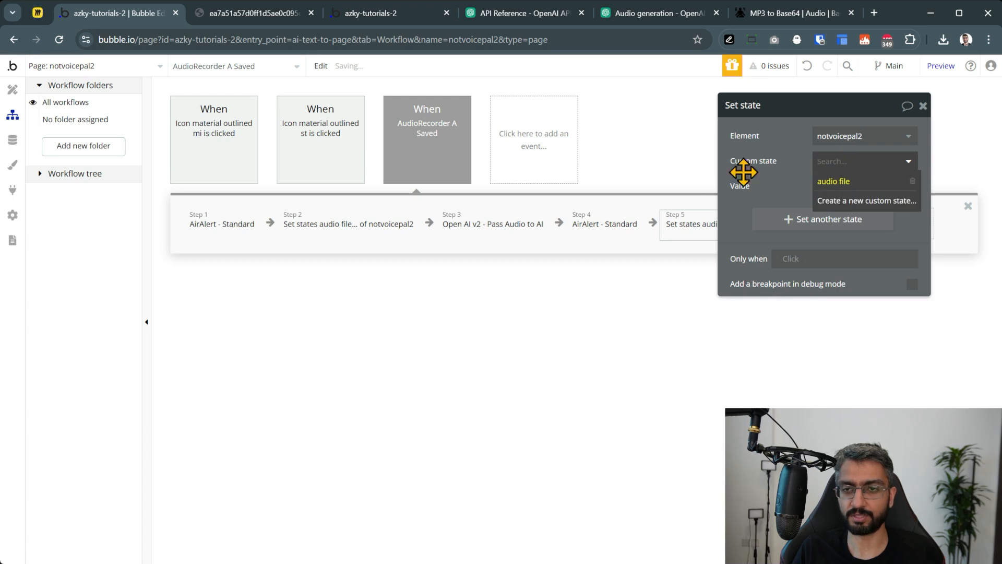
click(810, 161)
click(807, 66)
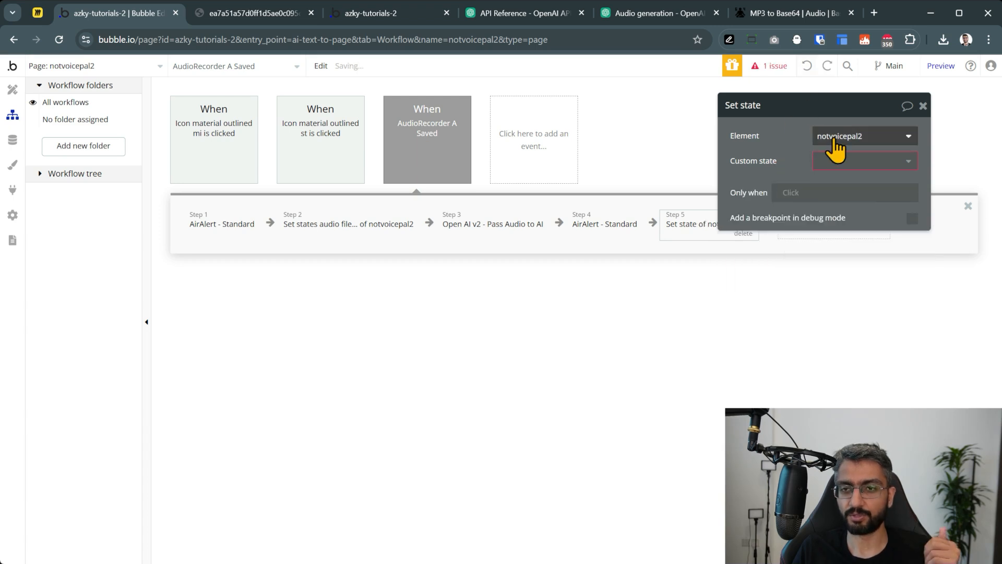
click(834, 164)
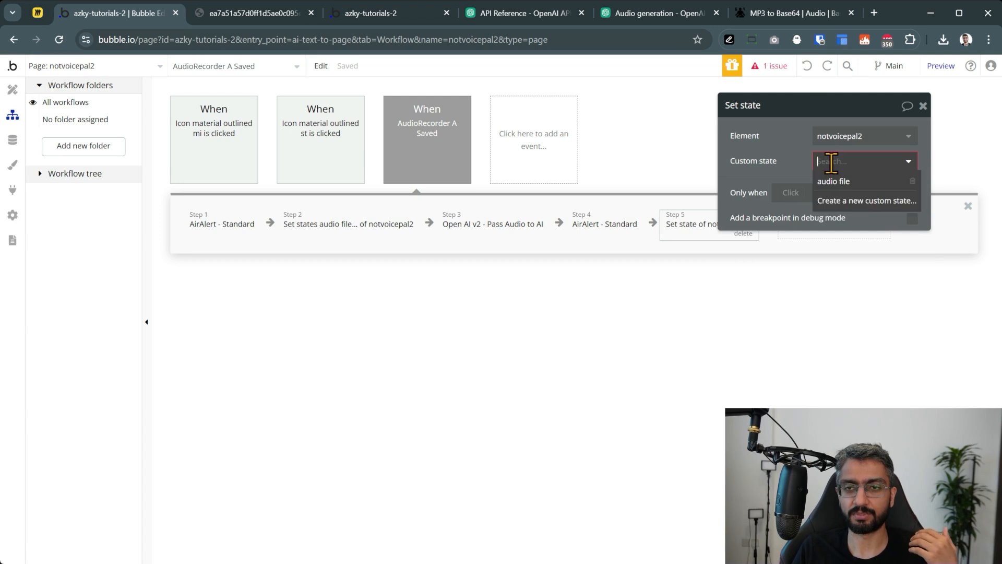
Create a new text custom state named AI Nudge for step 5
click(848, 202)
click(521, 165)
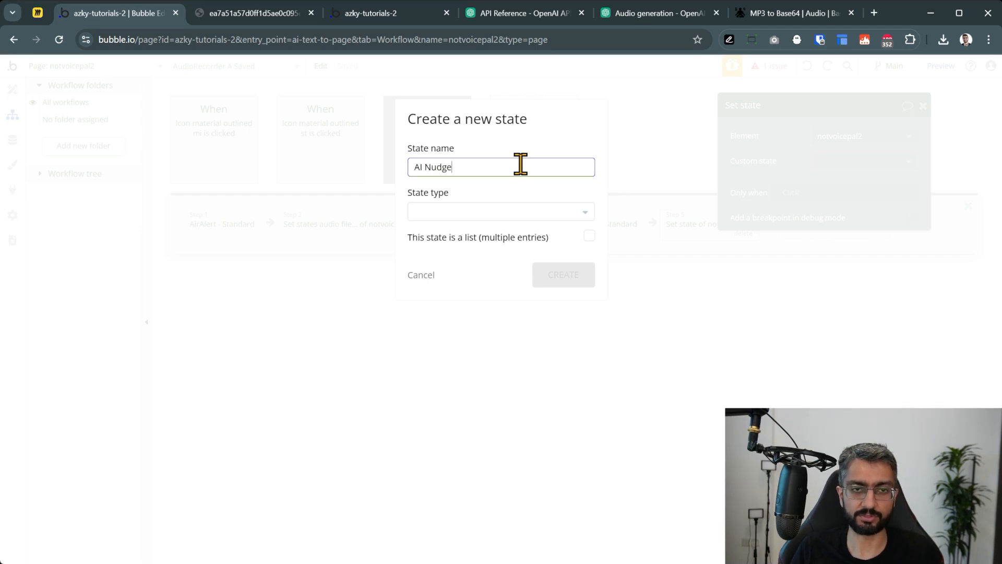
click(473, 213)
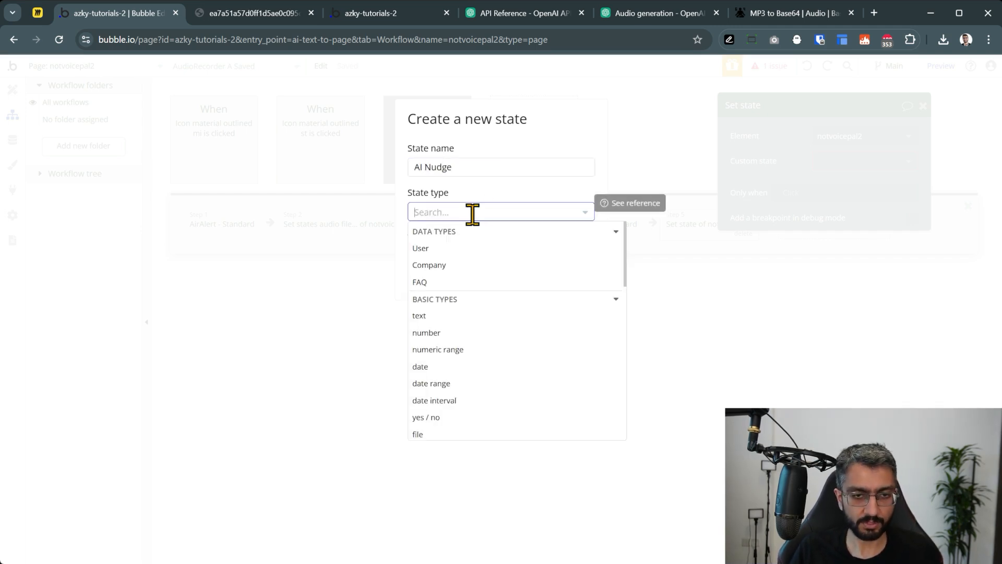
click(480, 316)
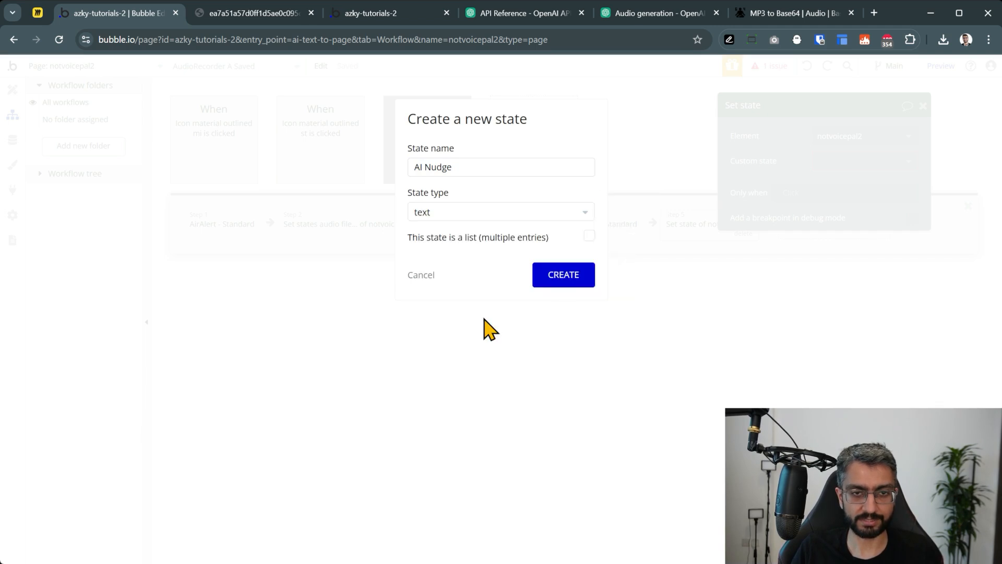
click(544, 284)
drag(794, 183, 566, 347)
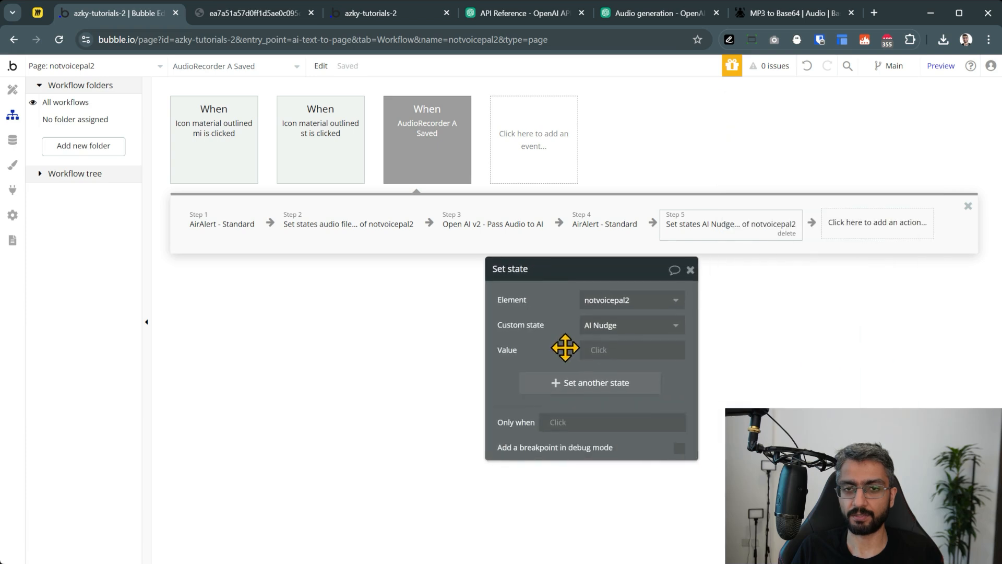
Copy step 4's alert message expression and paste it as step 5's AI Nudge value
click(620, 226)
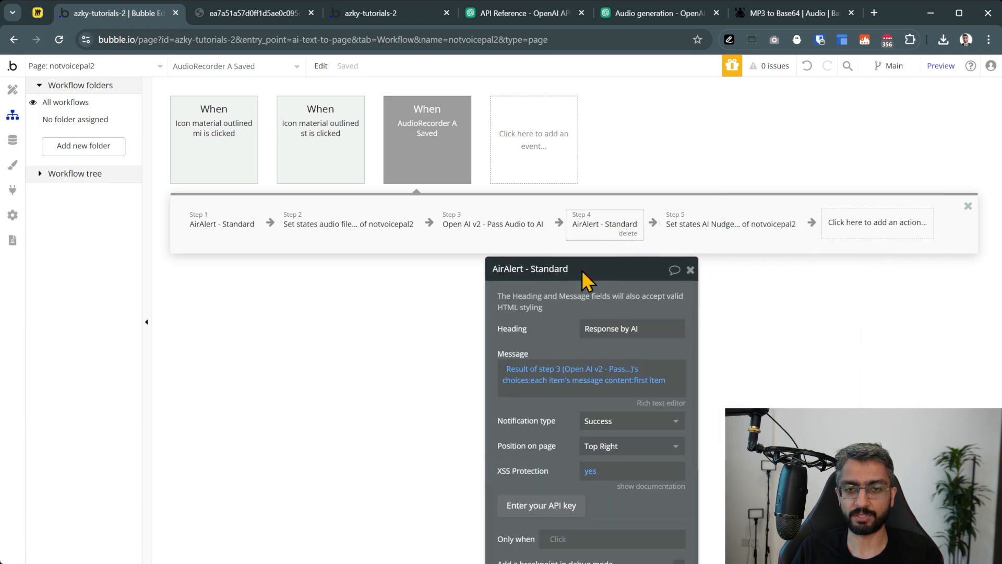
right_click(533, 369)
click(640, 333)
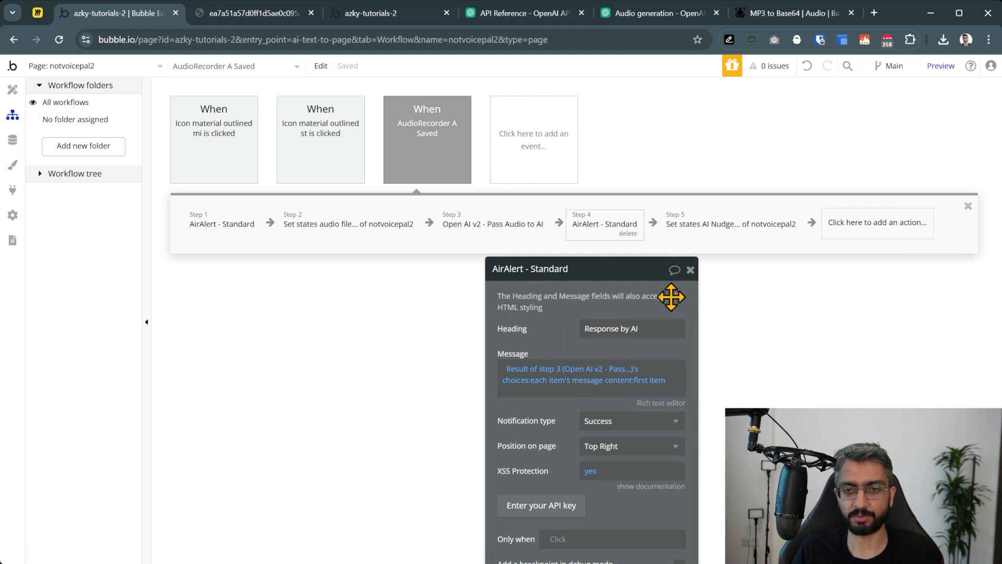
click(712, 232)
right_click(605, 353)
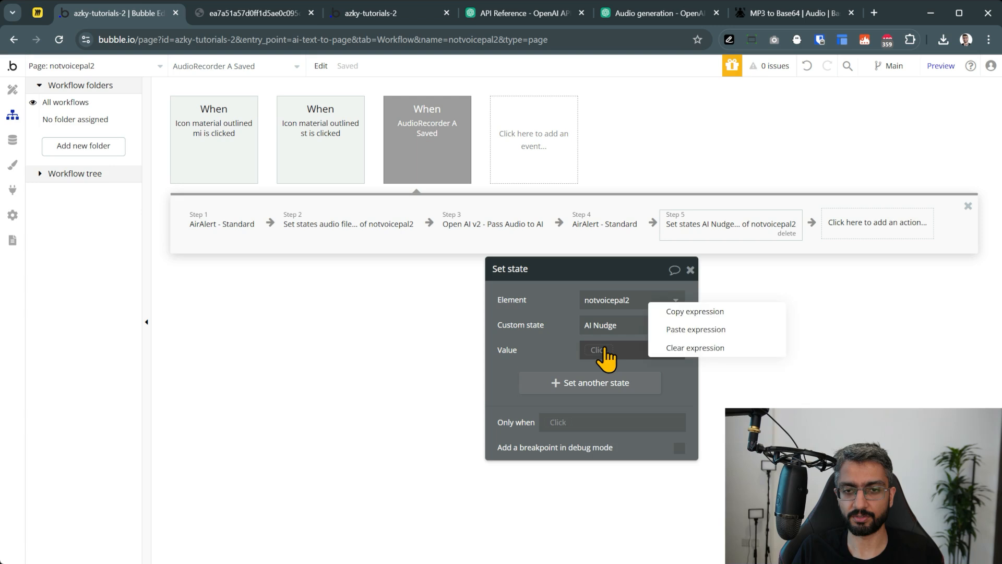
click(678, 329)
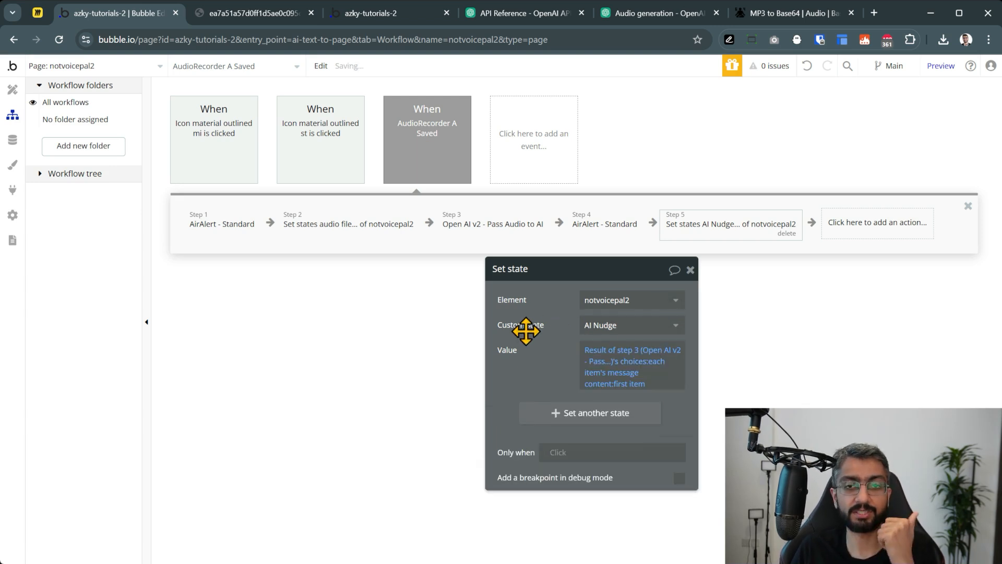
click(13, 89)
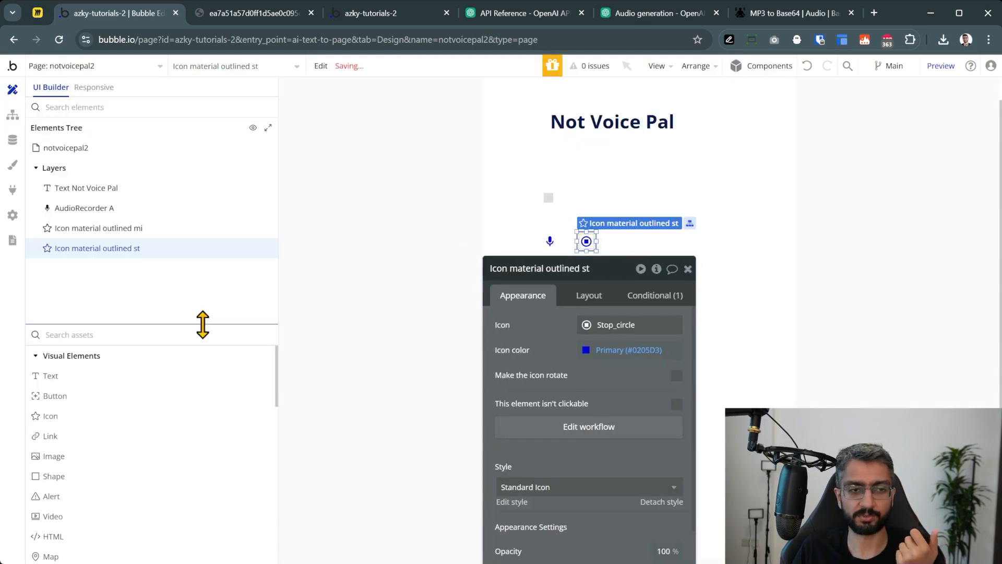
Add a Text element below the icons and stretch it into a tall box
click(688, 268)
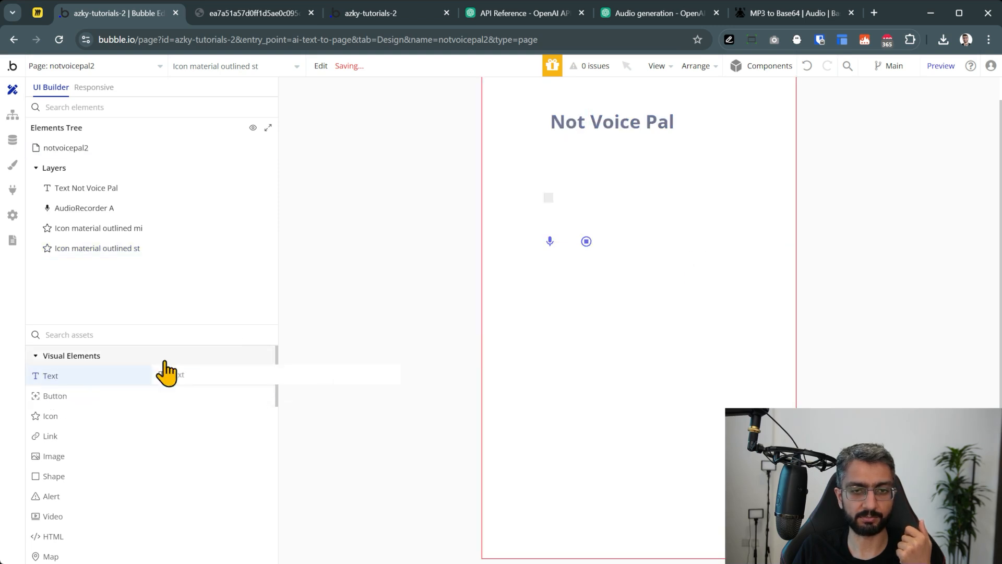
click(164, 374)
click(535, 297)
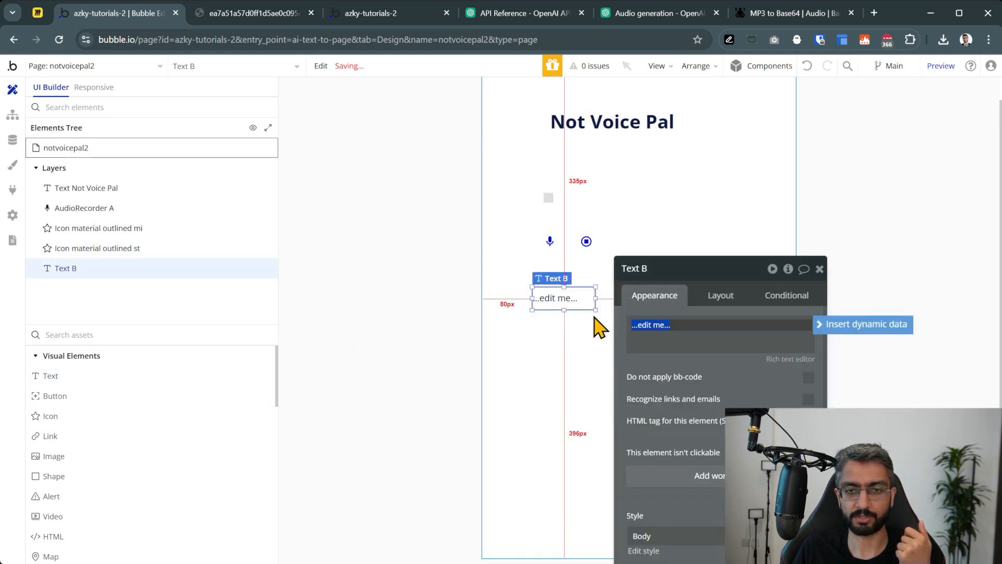
drag(596, 310, 746, 501)
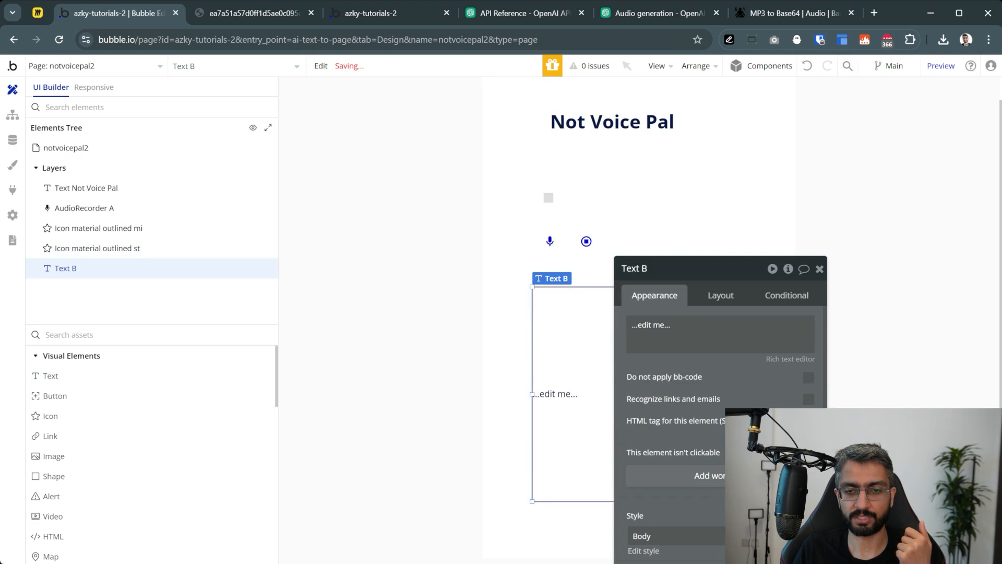
Replace the placeholder text with dynamic data notvoicepal2's AI Nudge, then preview the page
click(645, 326)
key(ctrl+a)
key(BackSpace)
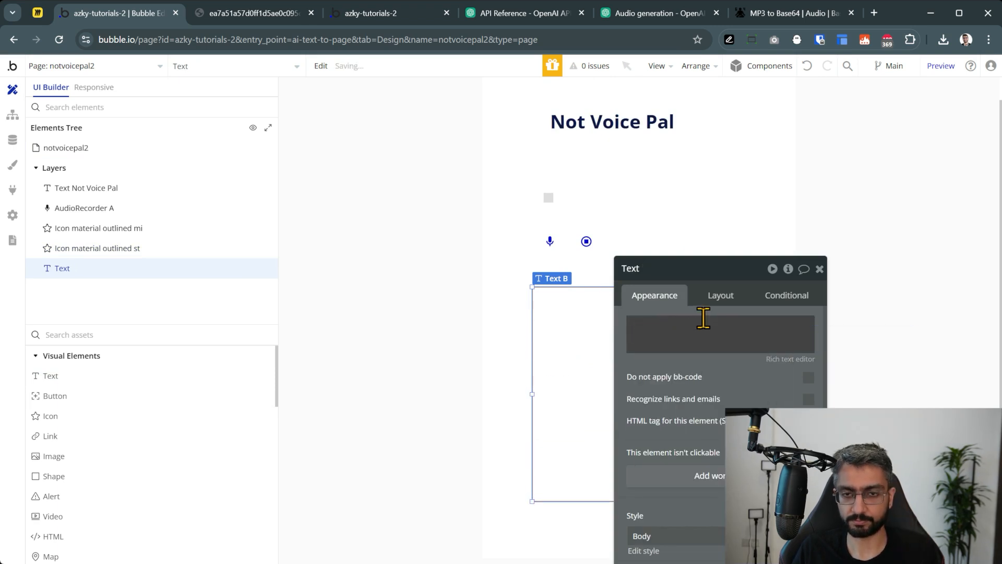
click(649, 327)
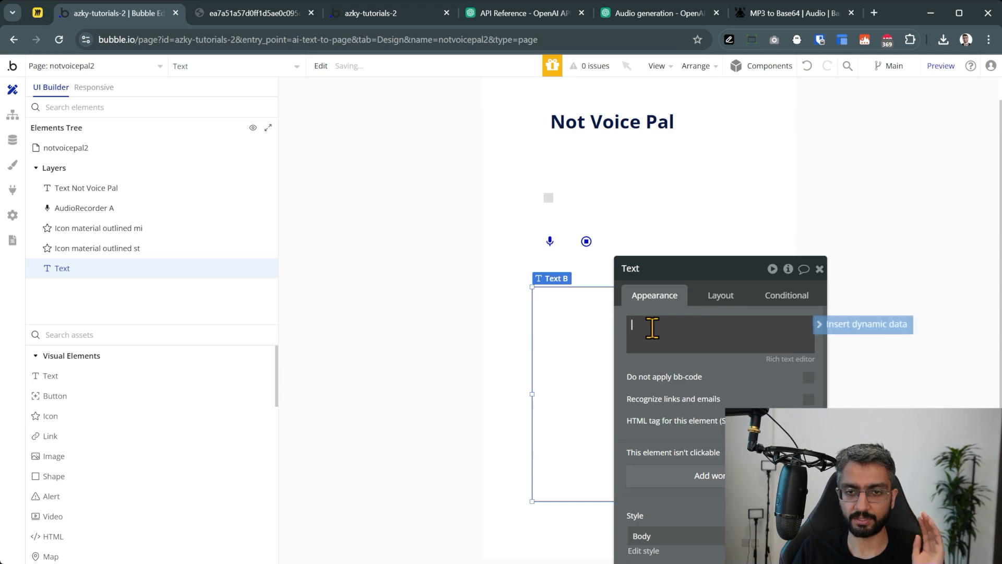
click(833, 323)
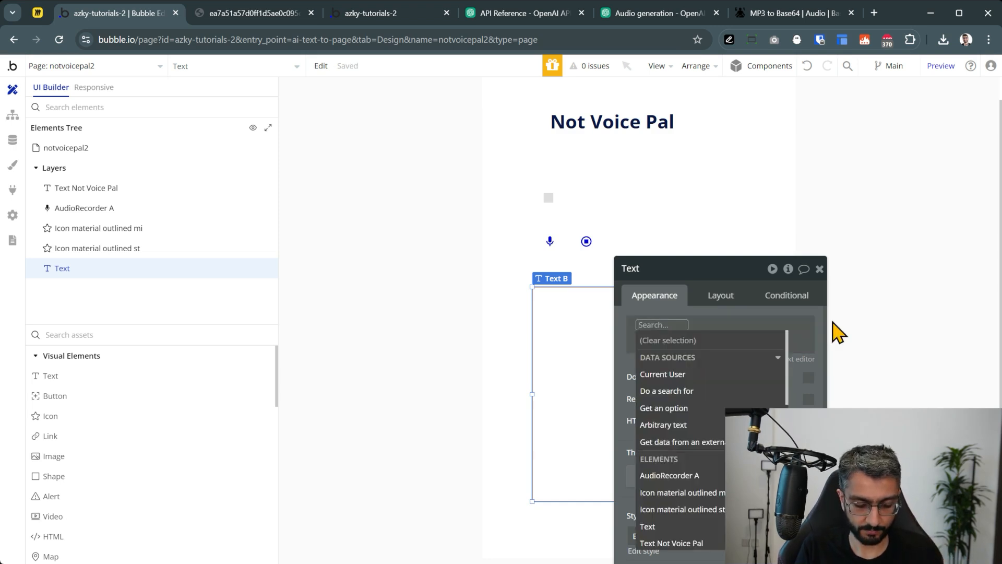
text(not)
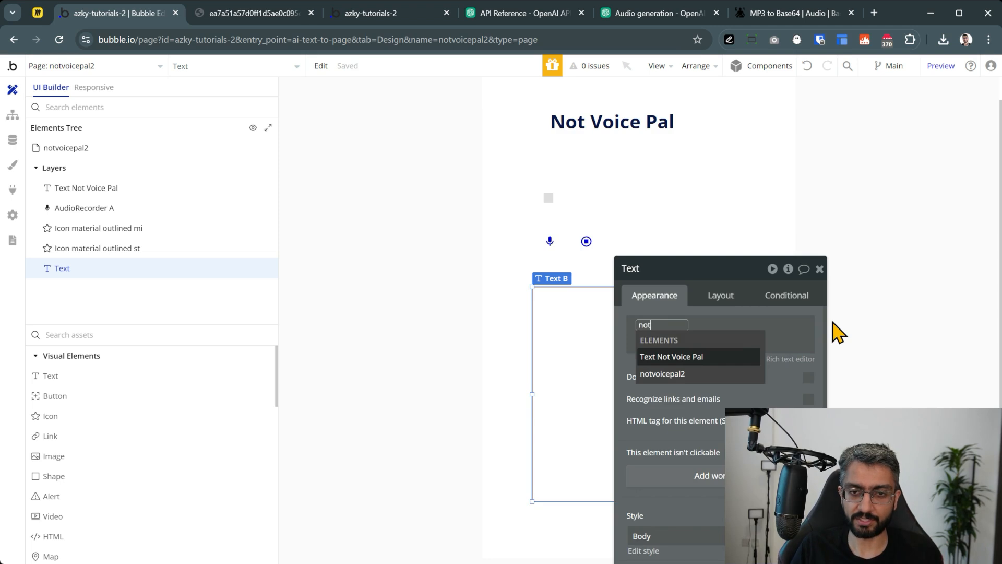
click(663, 375)
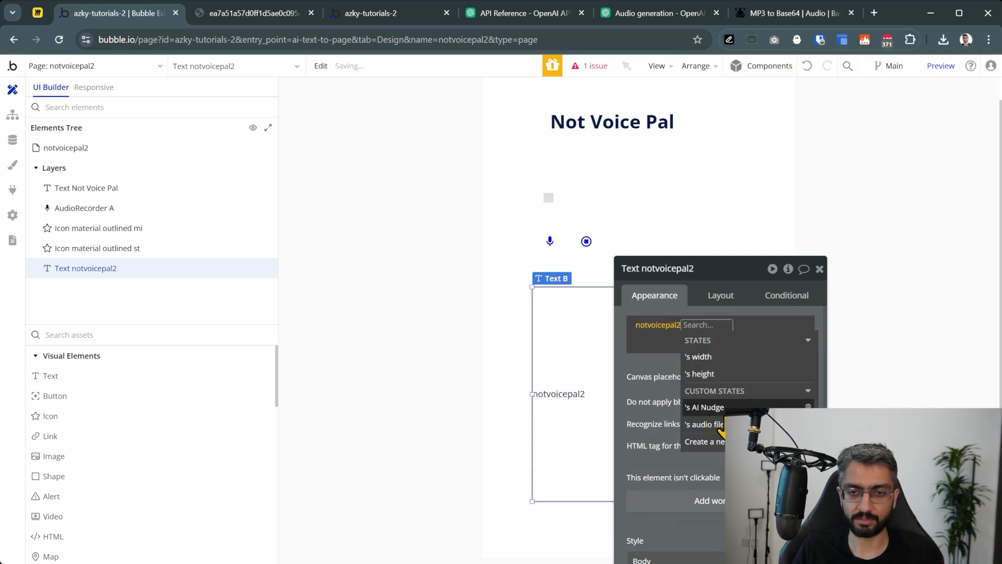
click(730, 407)
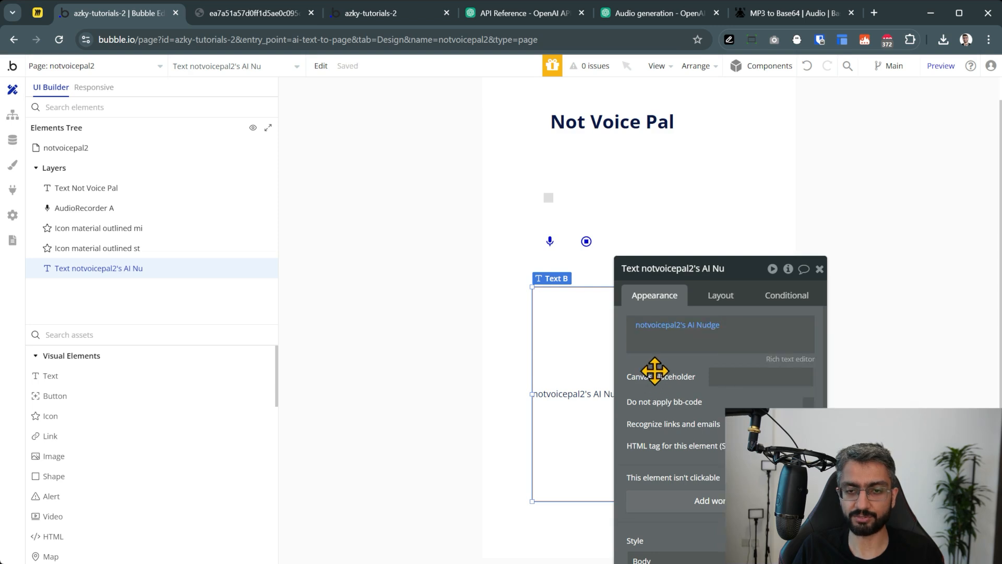
drag(655, 374, 250, 230)
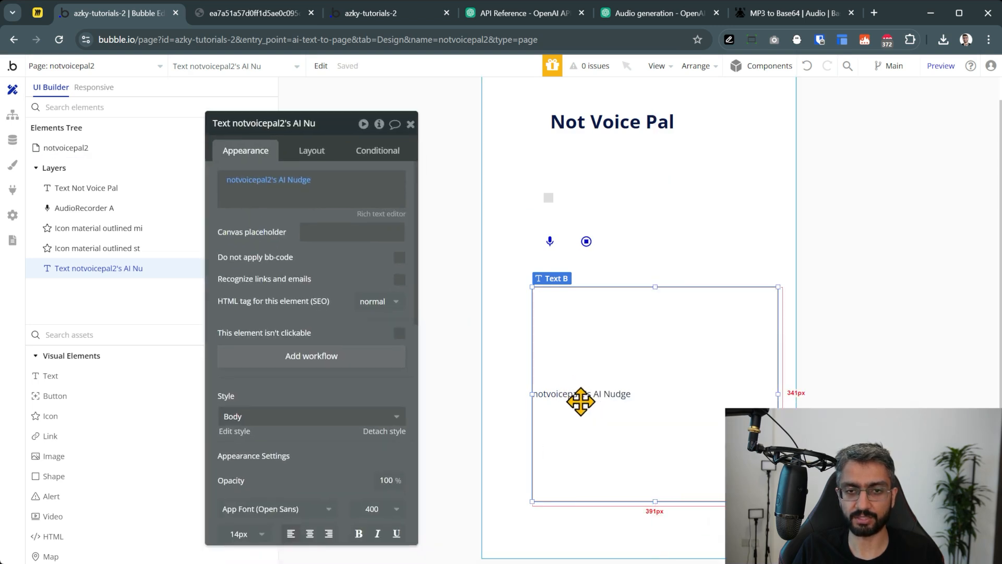
click(928, 69)
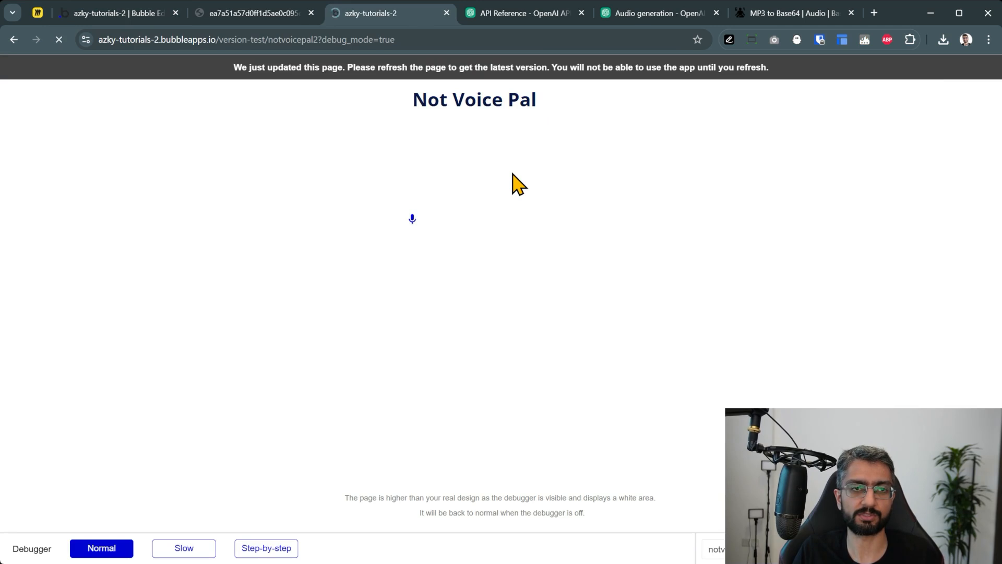
Record and send a voice question, then read the AI's YouTube channel growth ideas on the page
click(411, 221)
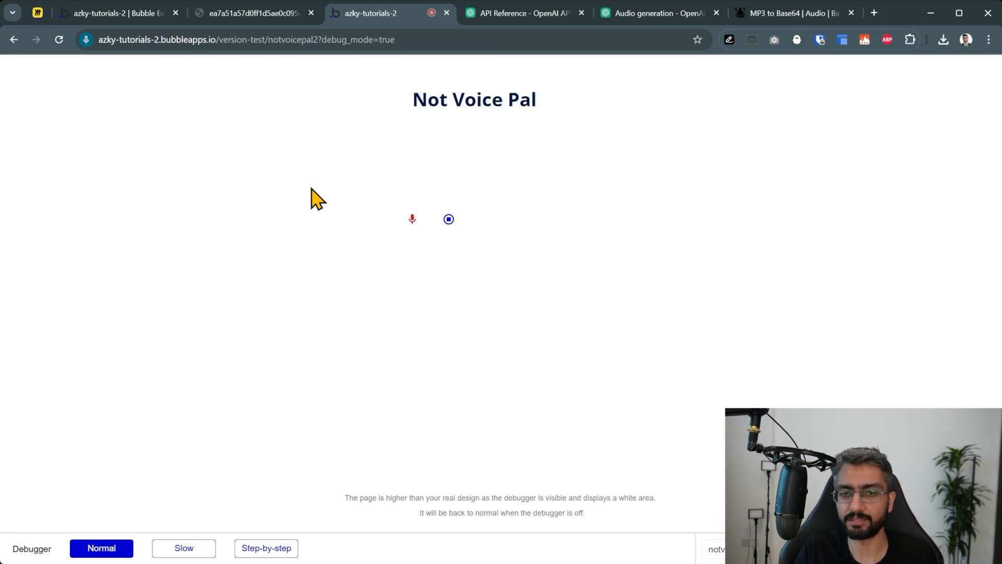
click(448, 218)
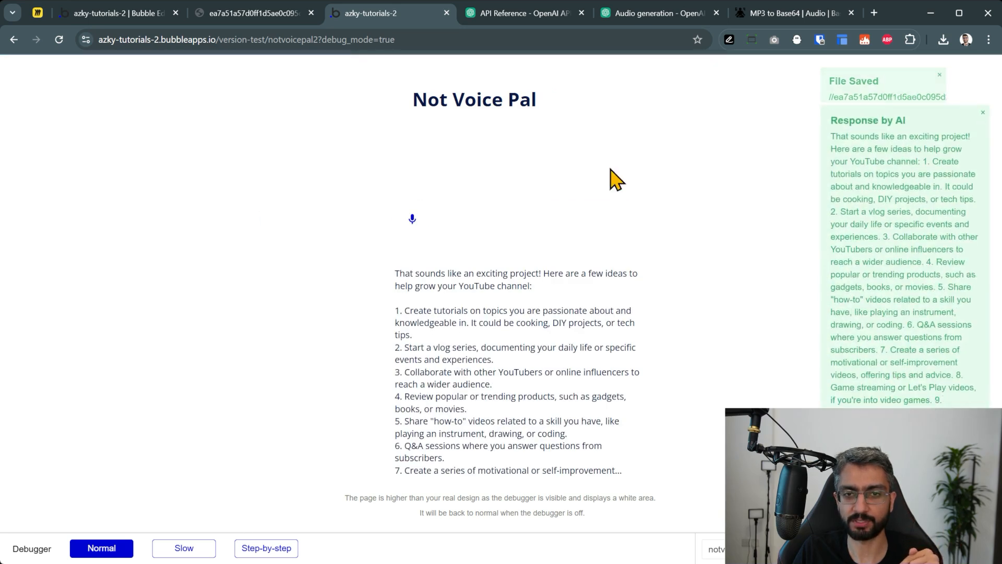
drag(401, 274, 587, 444)
click(601, 451)
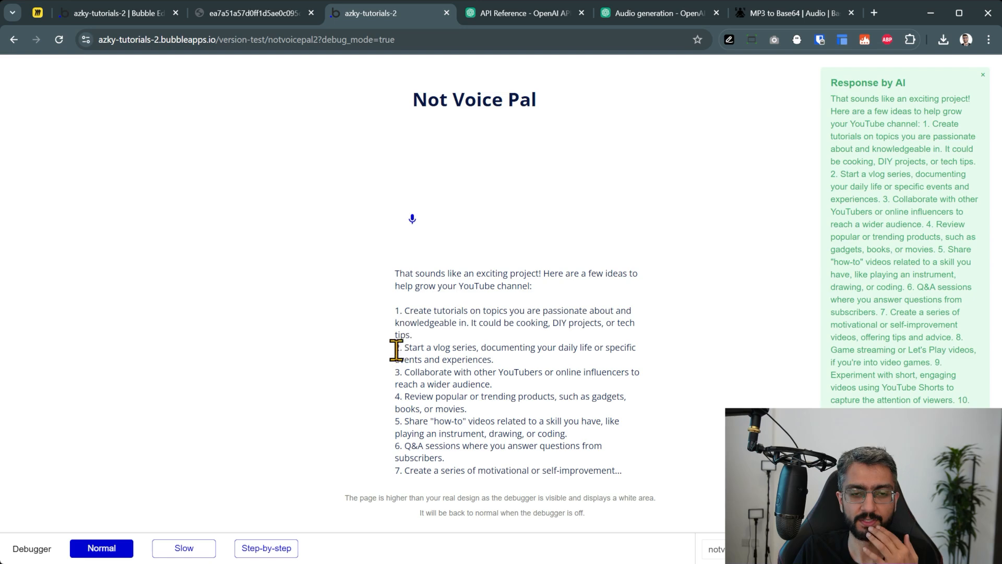
Highlight the reply's first suggestion, then record and send a second voice question
drag(410, 310, 535, 336)
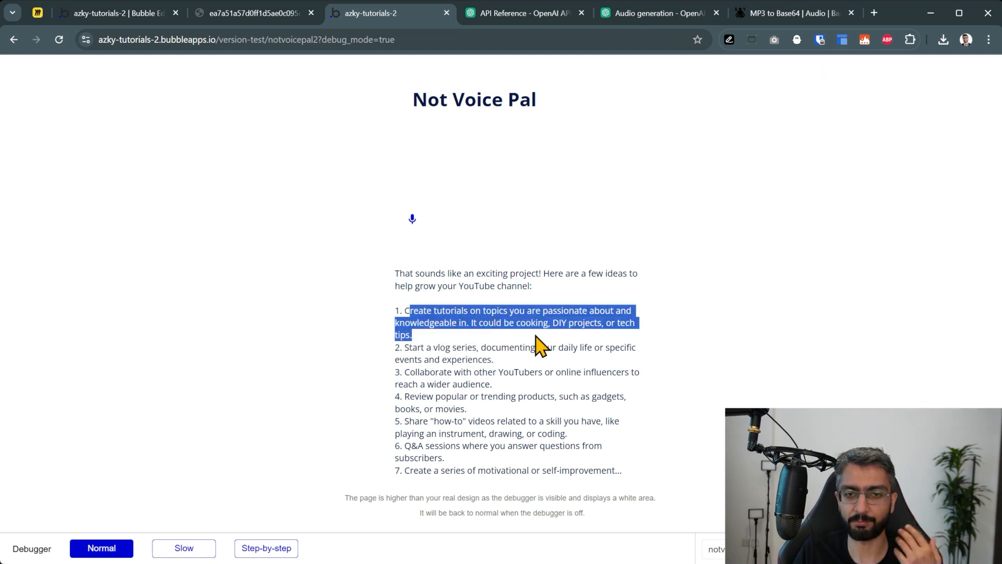
click(539, 344)
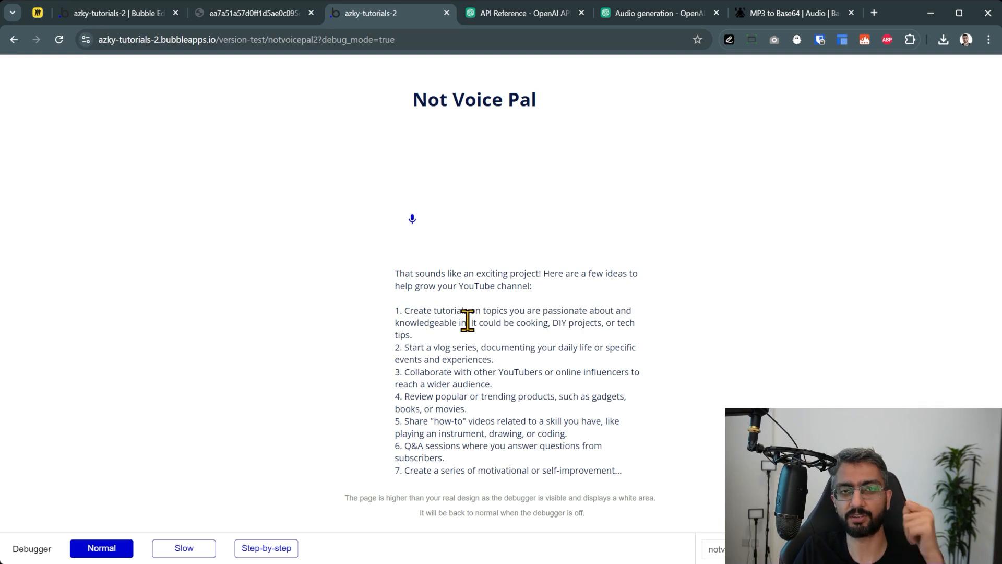
click(413, 218)
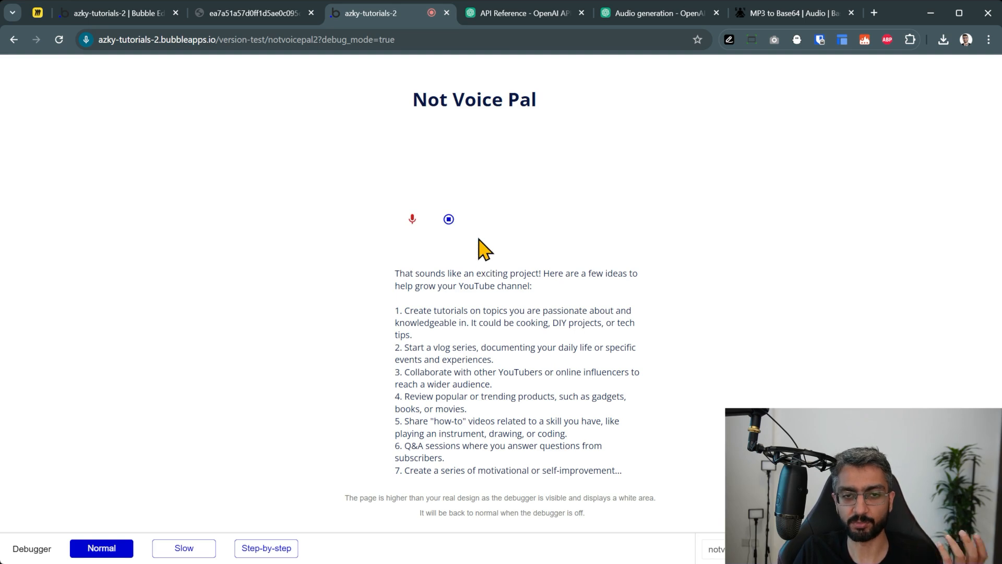
click(448, 219)
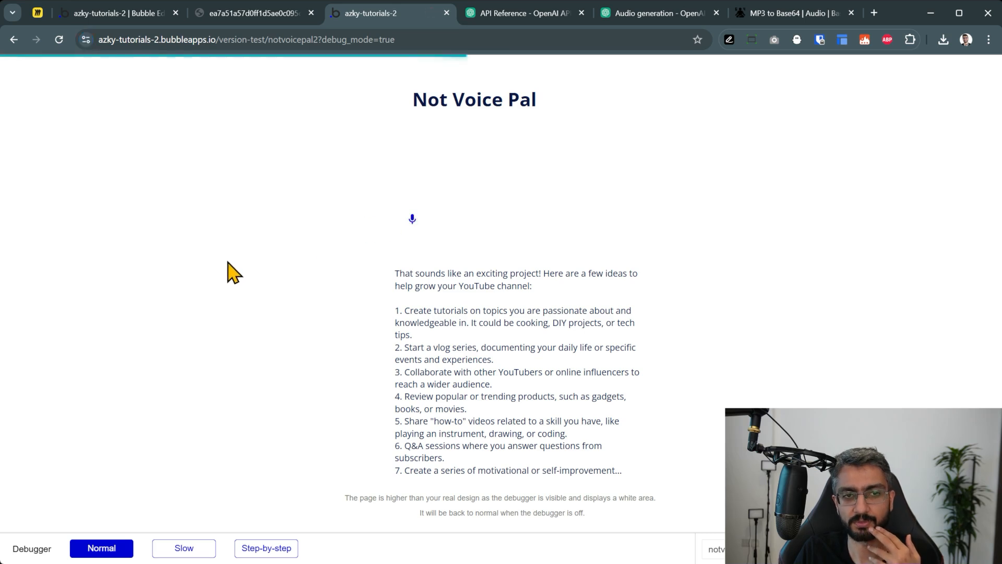
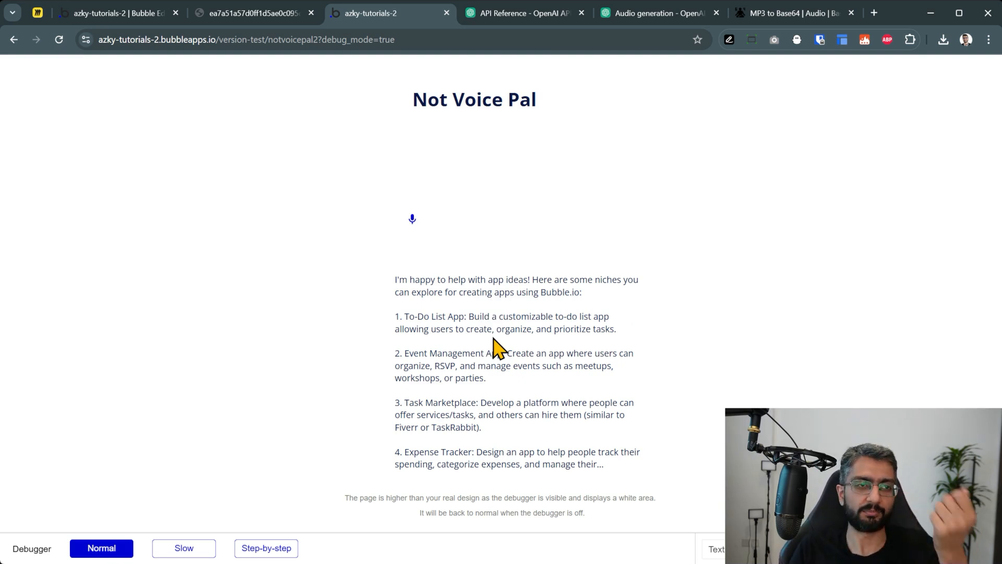
Switch from the Not Voice Pal app preview to the Miro planning board
click(39, 13)
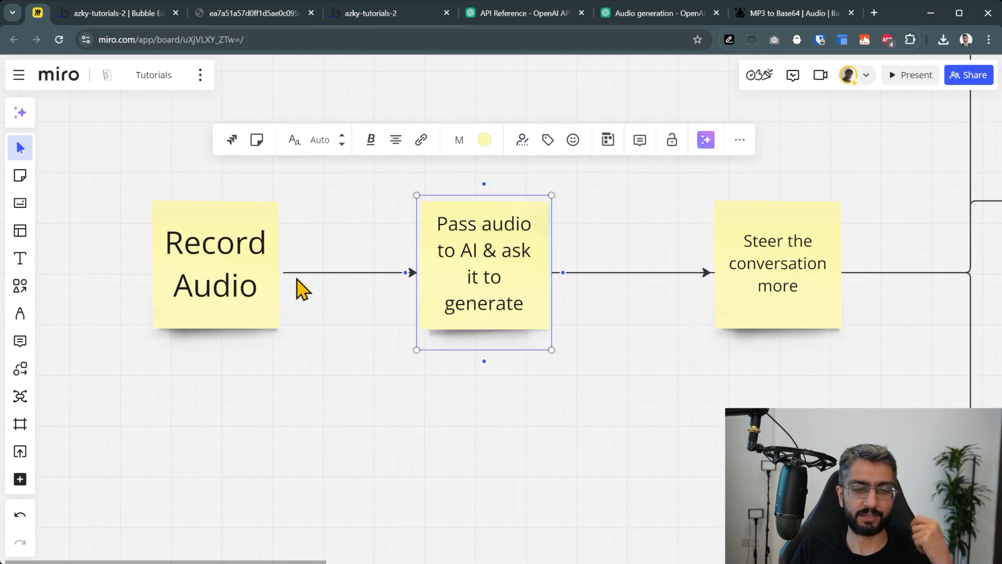
Walk through the Record Audio, Pass audio to AI and Steer notes, then return to Bubble
click(220, 274)
click(517, 266)
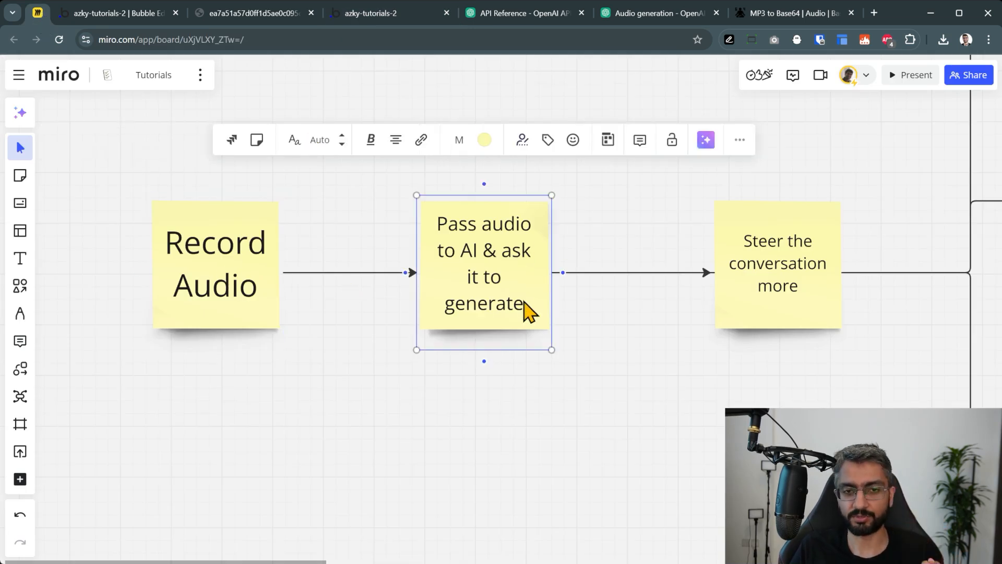
scroll(515, 402, right, 5)
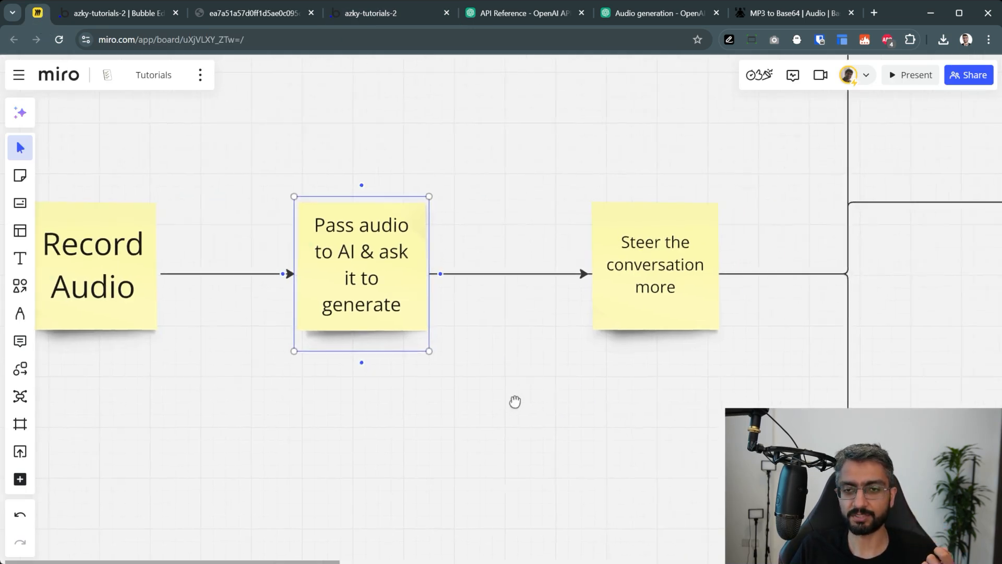
click(626, 328)
click(788, 362)
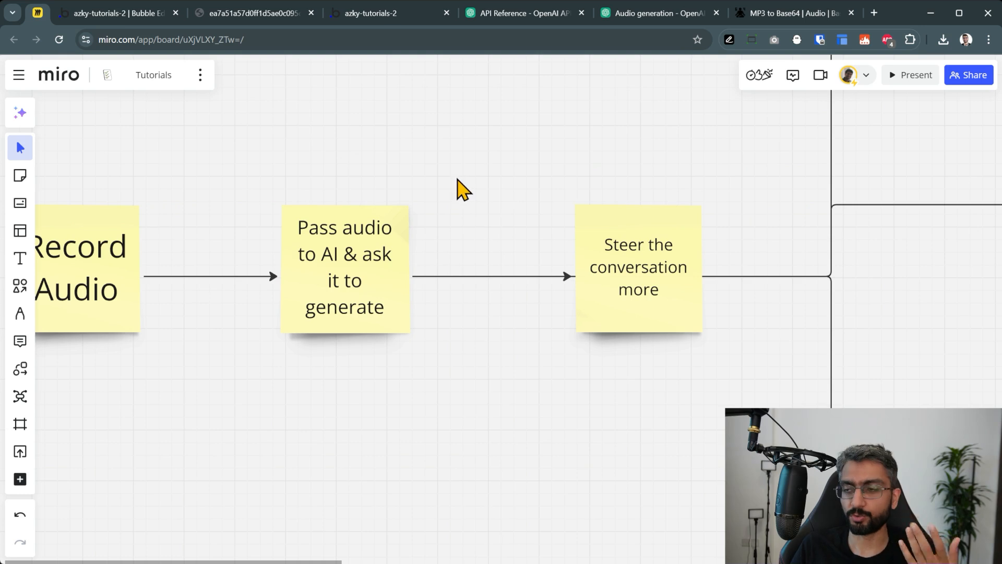
click(140, 14)
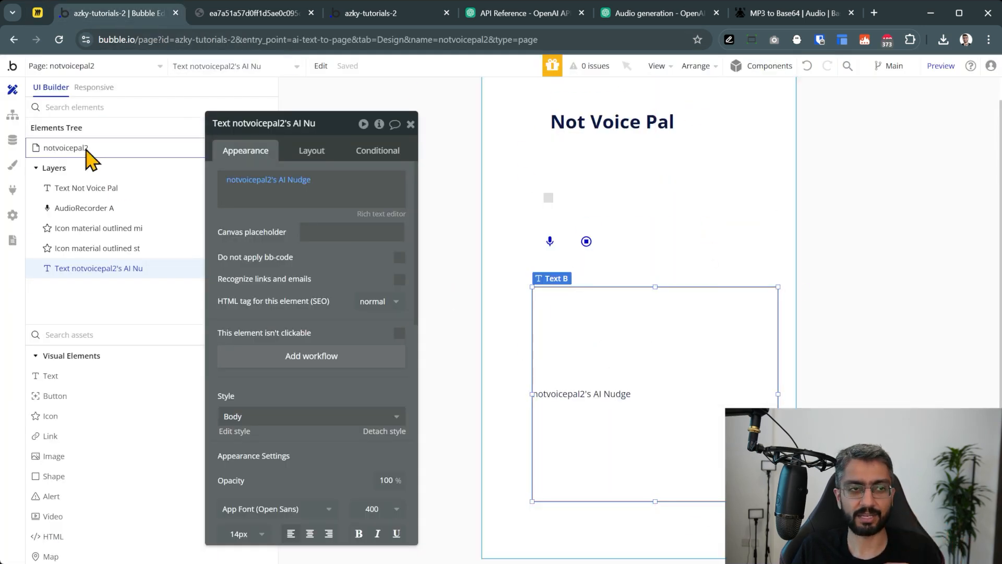
Look over the File manager uploads and Data types, then go back to Design and Miro
click(13, 139)
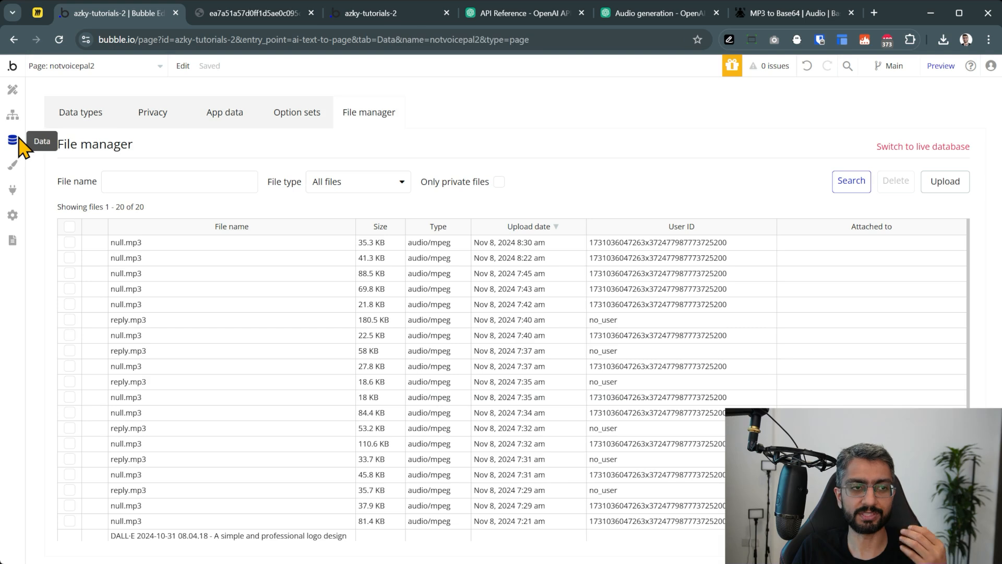
click(74, 120)
click(189, 309)
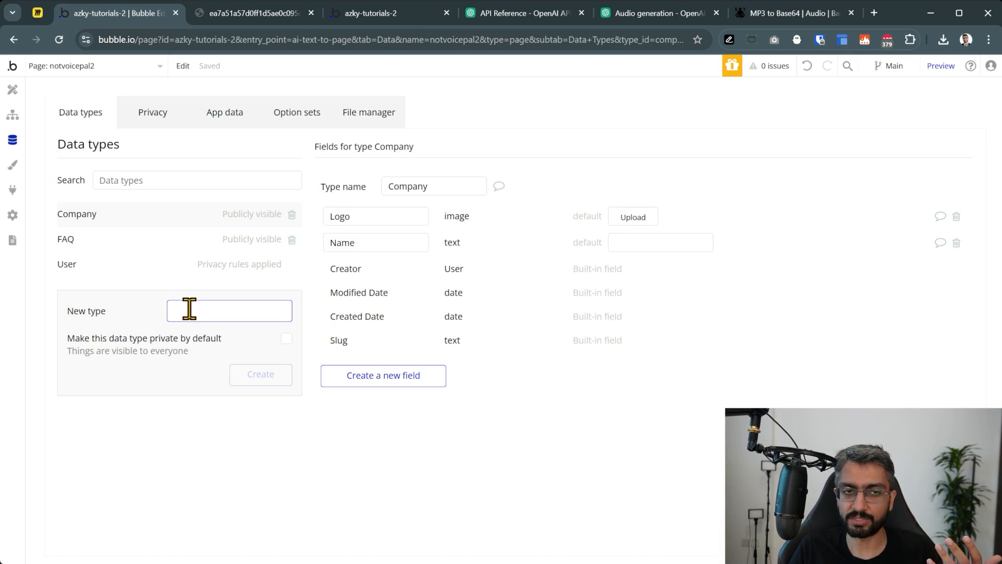
click(13, 89)
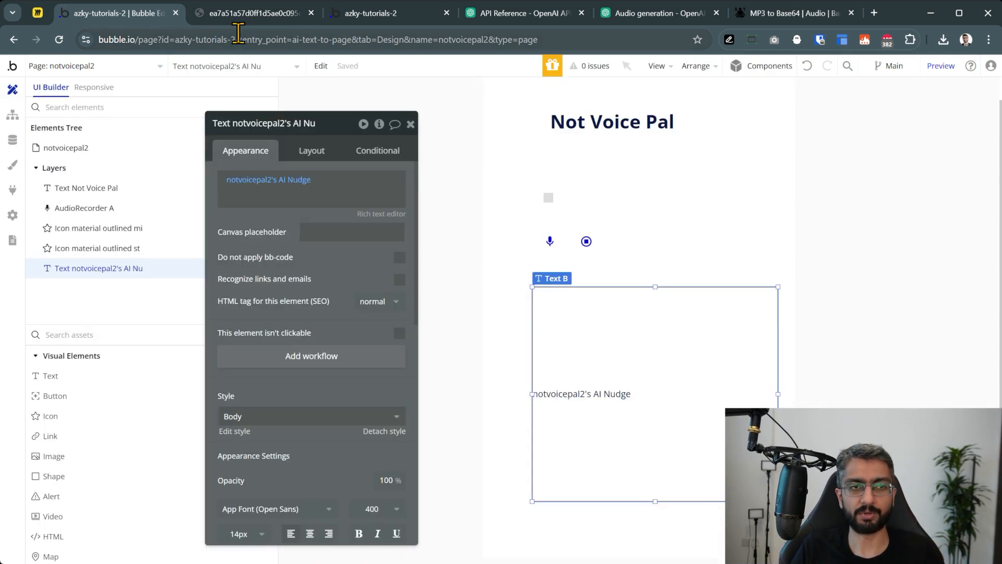
click(30, 14)
Pan the board to review the Newsletter and Journal Entry output notes
drag(707, 101, 152, 218)
scroll(583, 255, down, 2)
drag(580, 384, 522, 306)
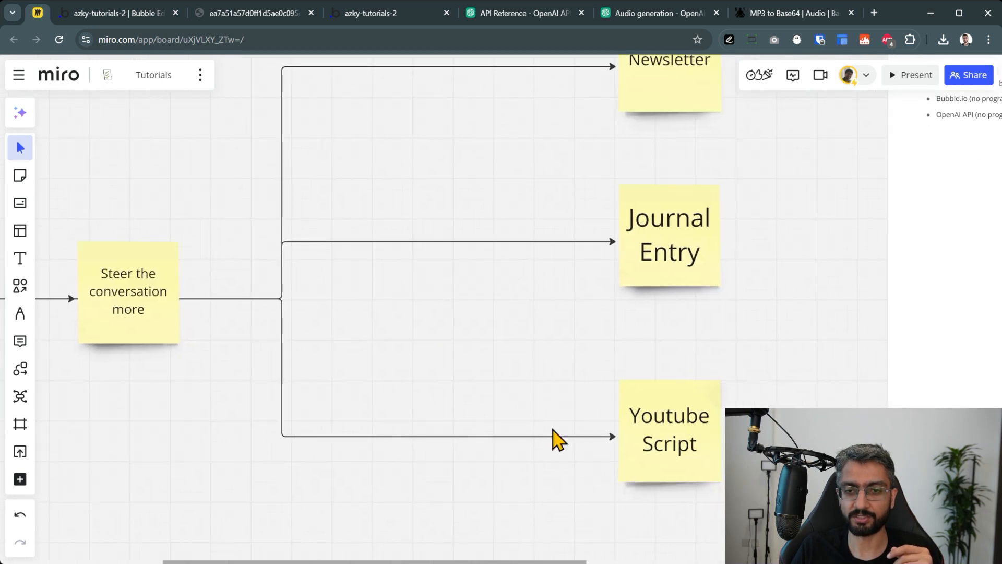
scroll(523, 331, up, 3)
click(631, 160)
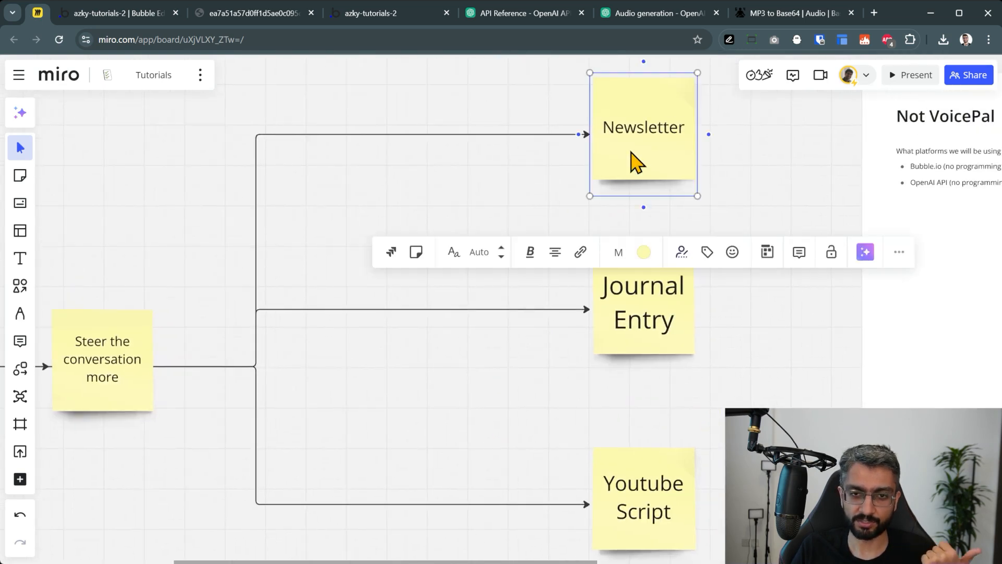
click(646, 310)
scroll(646, 438, down, 3)
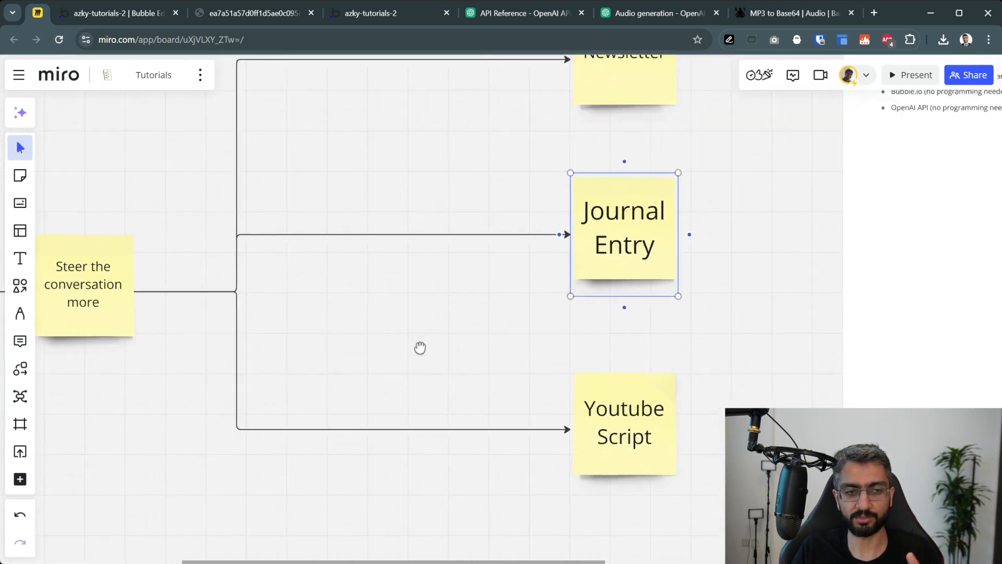
scroll(420, 347, down, 3)
Add a linked 'Tweet' note off Steer the conversation more, below Youtube Script, then view the mp3
click(70, 251)
click(146, 217)
drag(326, 241, 631, 509)
text(Tw)
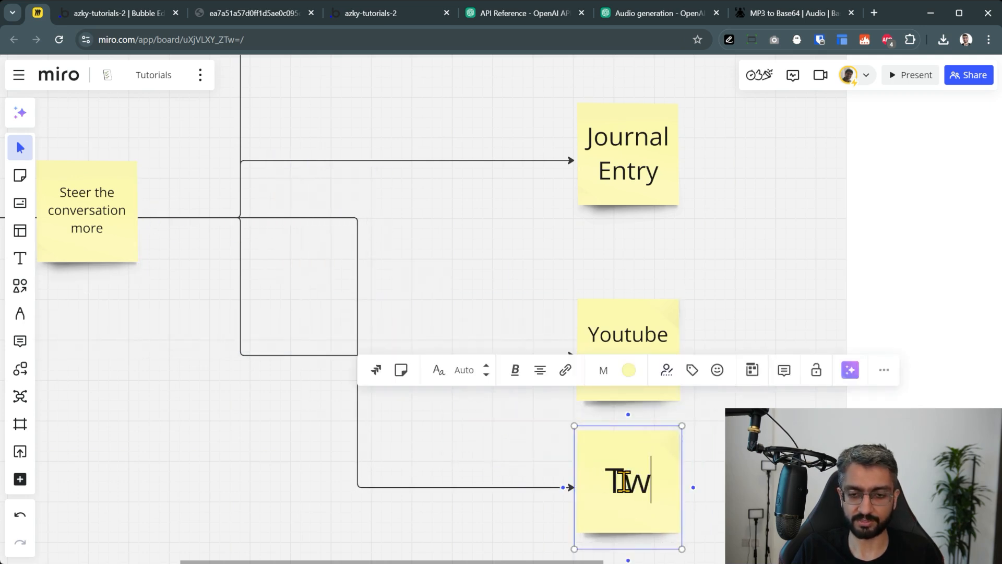
text(eet)
key(Escape)
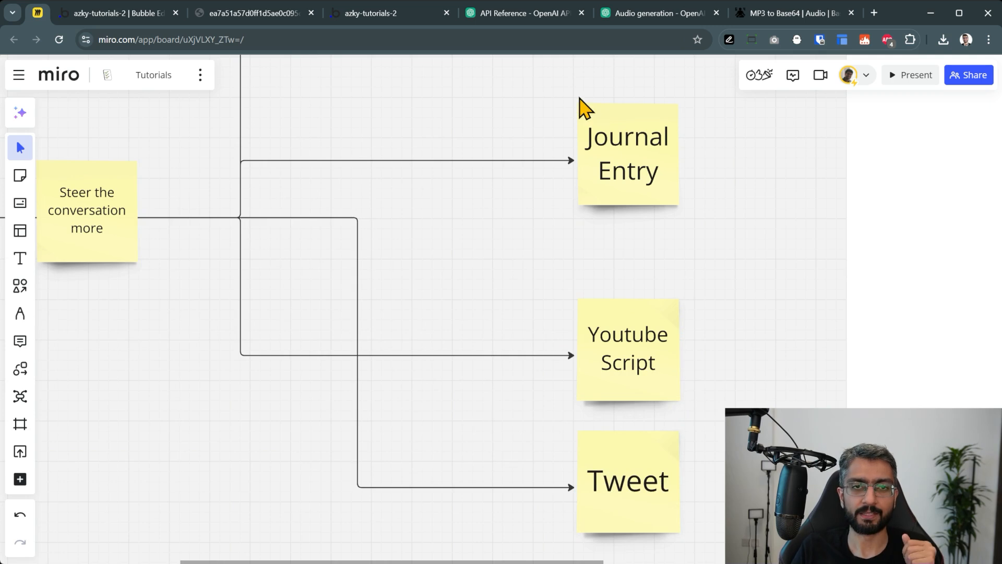
click(236, 14)
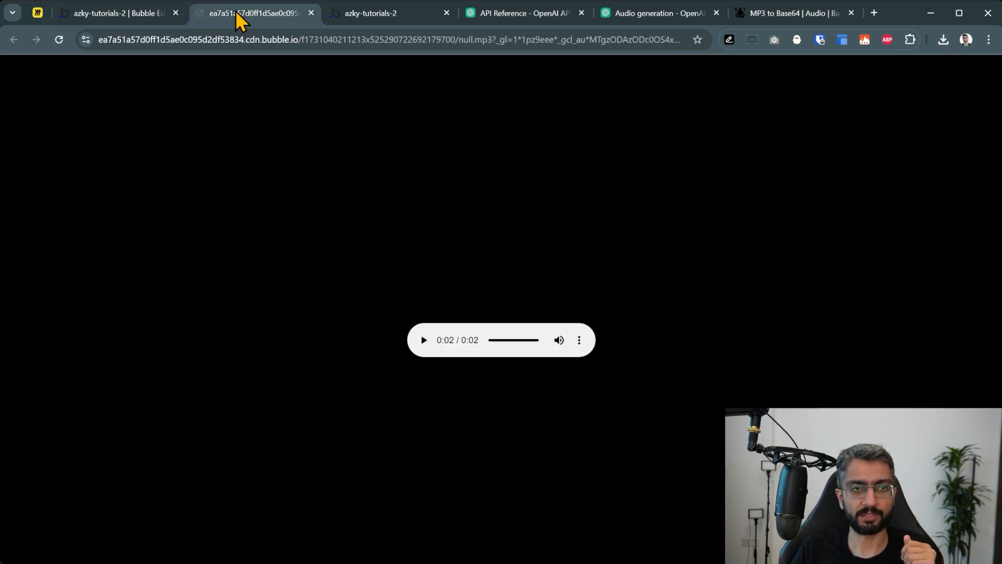
Glance at the Not Voice Pal test page, then pan the Miro board across the flow
click(369, 16)
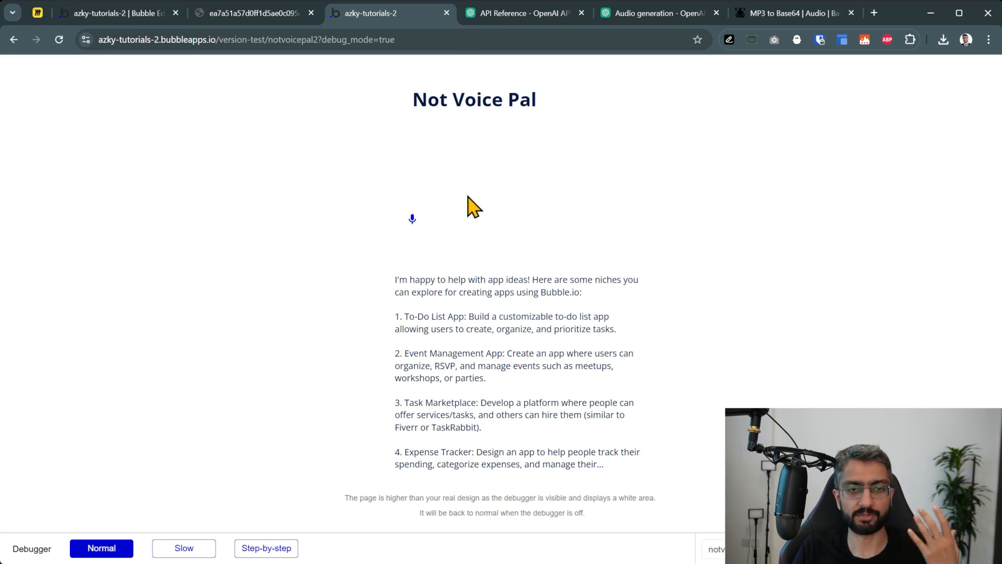
click(32, 15)
scroll(260, 195, down, 1)
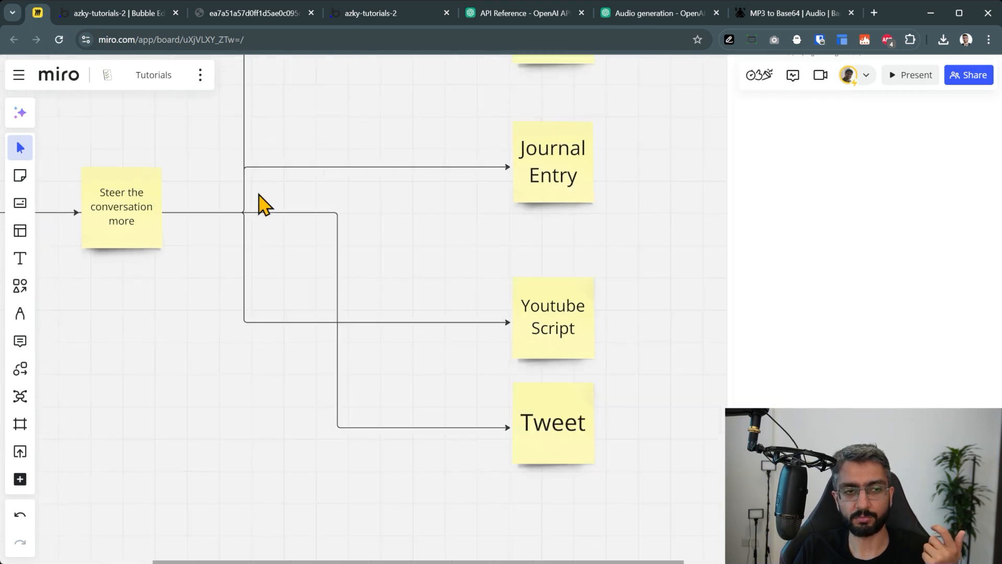
drag(204, 283, 459, 328)
scroll(207, 359, up, 2)
drag(208, 355, 331, 407)
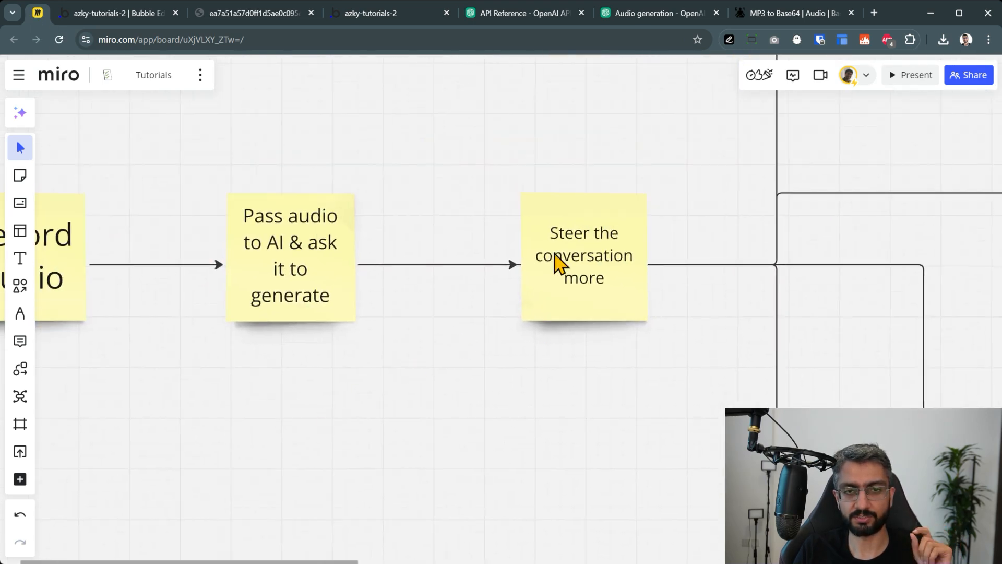
Trace the flow from Steer the conversation more down to the new Tweet note
click(557, 262)
click(559, 409)
scroll(621, 374, down, 2)
scroll(621, 384, right, 5)
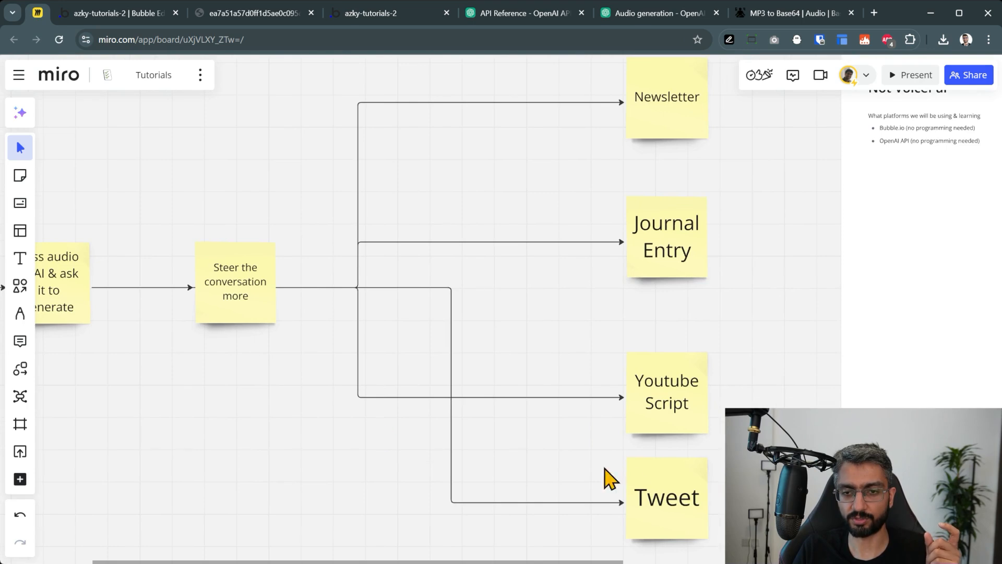
click(655, 511)
click(538, 315)
scroll(537, 316, up, 2)
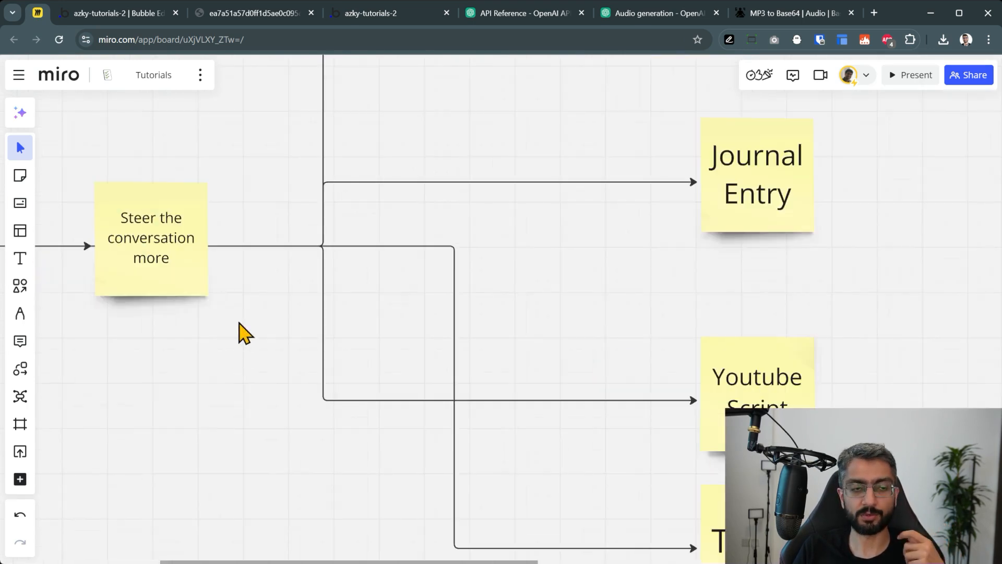
drag(242, 331, 535, 288)
drag(538, 333, 212, 257)
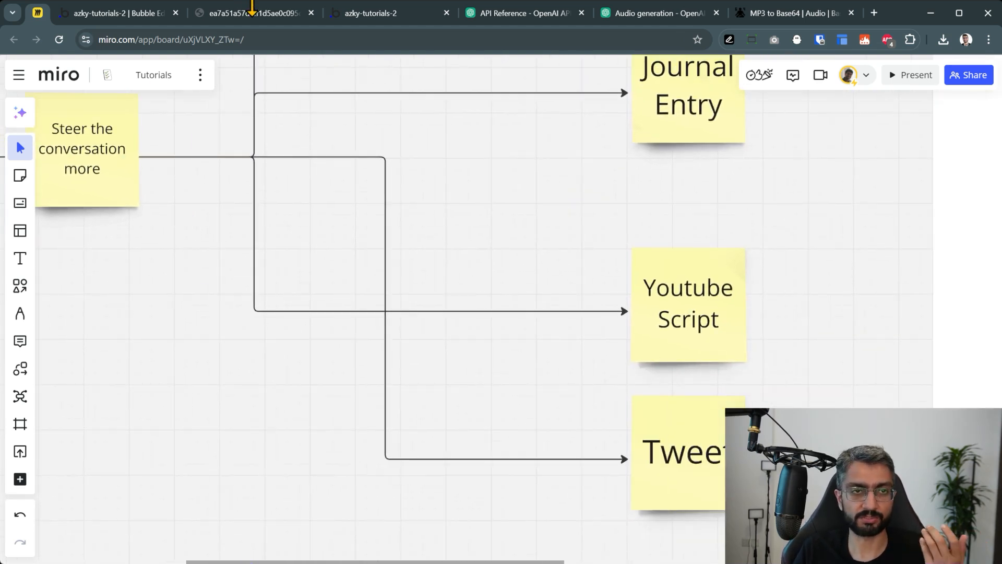
Check the mp3 recording and test page, then return to the Bubble editor
click(254, 13)
click(358, 16)
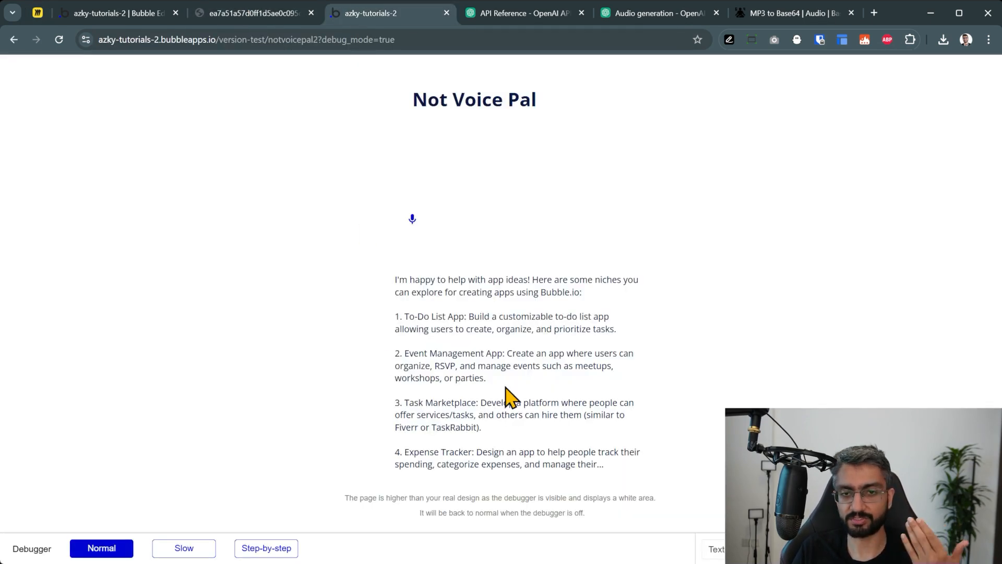
click(118, 13)
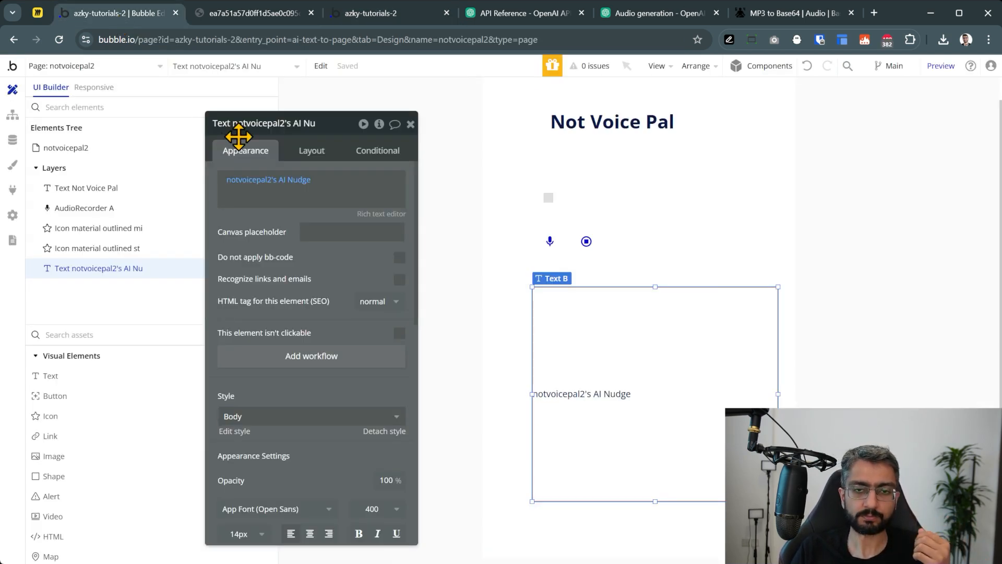
Replace the line-16 prompt with 'You will receive an audio file of random thoughts. Turn it into a tweet' and reinitialize
click(13, 191)
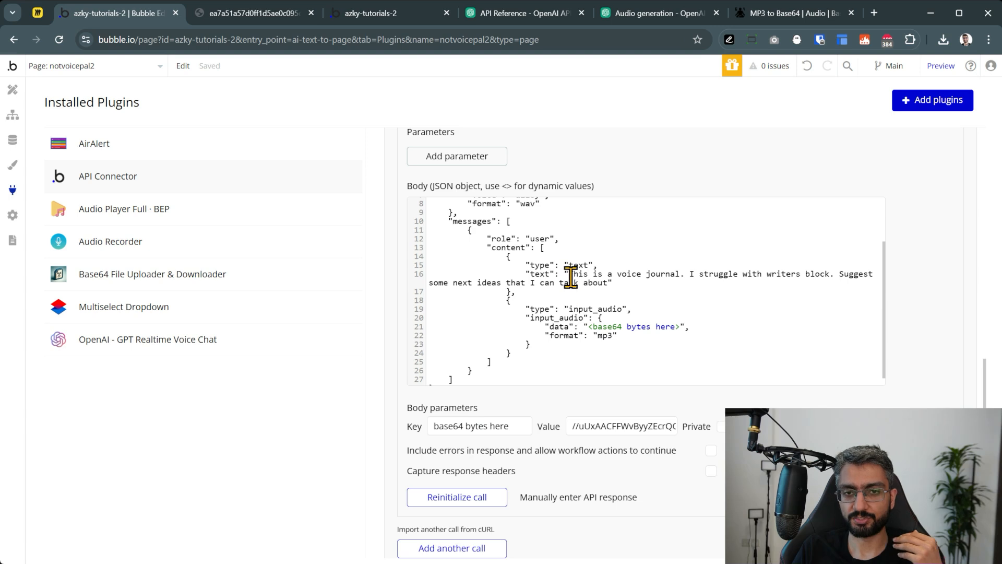
drag(569, 274, 612, 282)
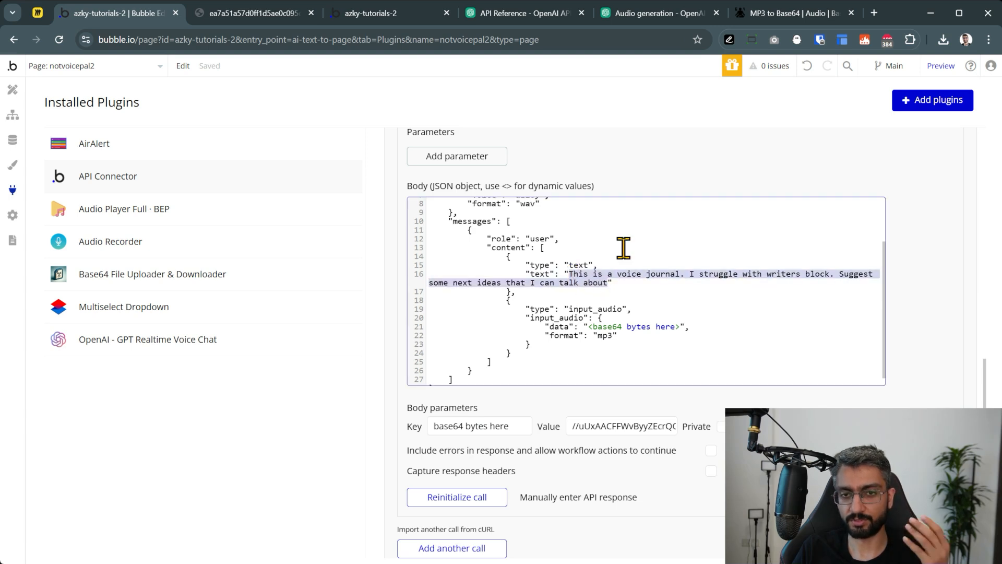
click(677, 151)
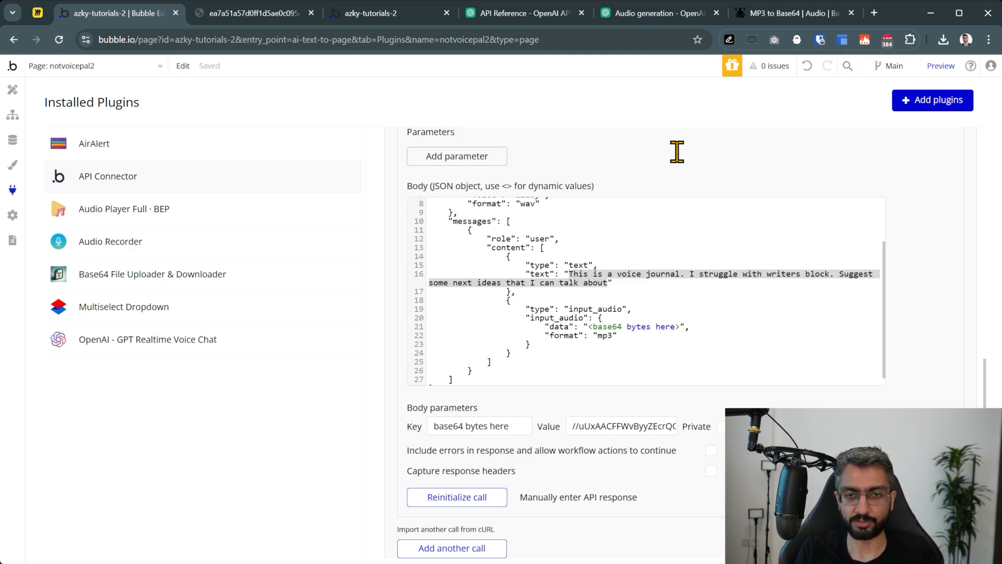
scroll(676, 152, down, 4)
scroll(539, 110, up, 5)
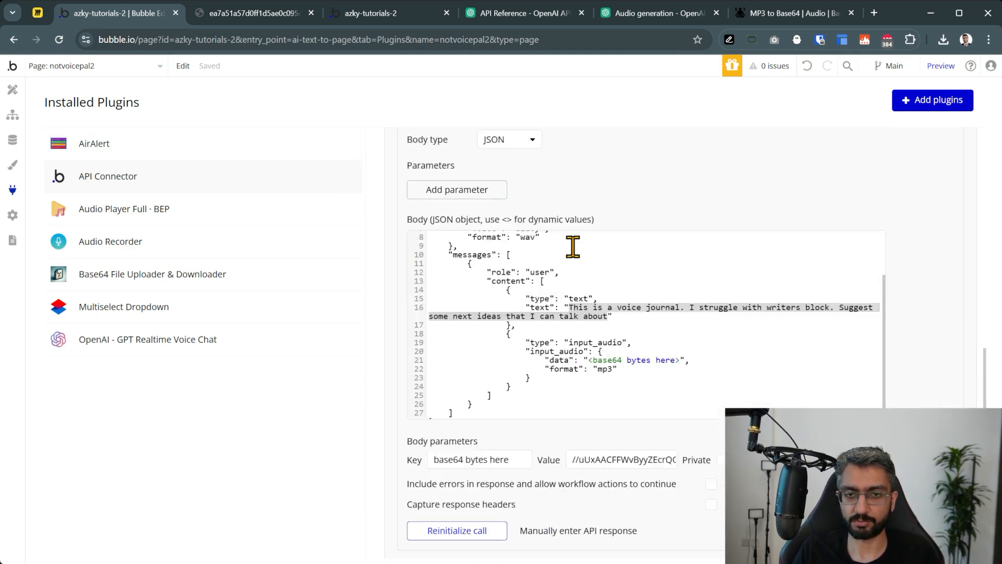
click(634, 306)
click(607, 315)
shift+click(570, 305)
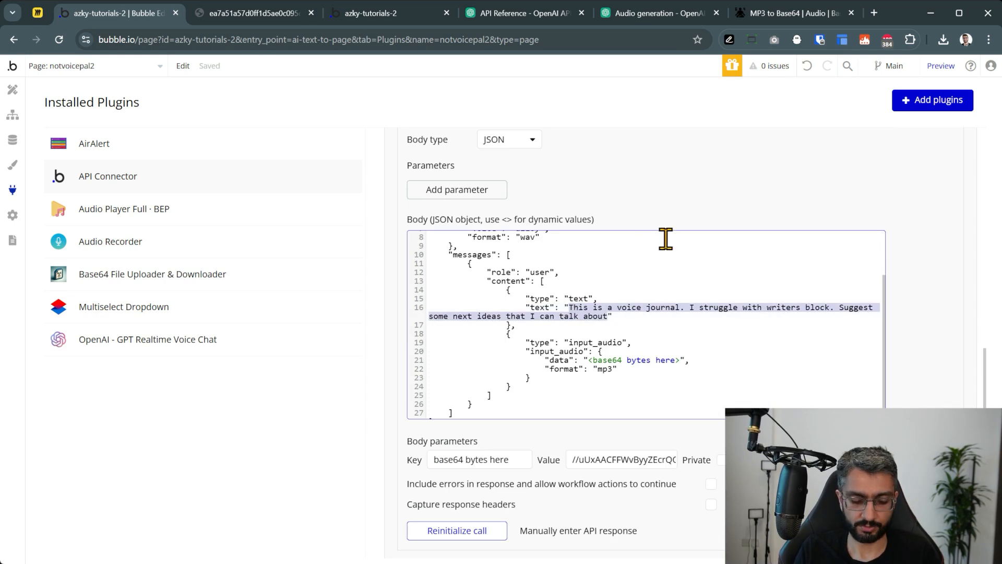
text(You)
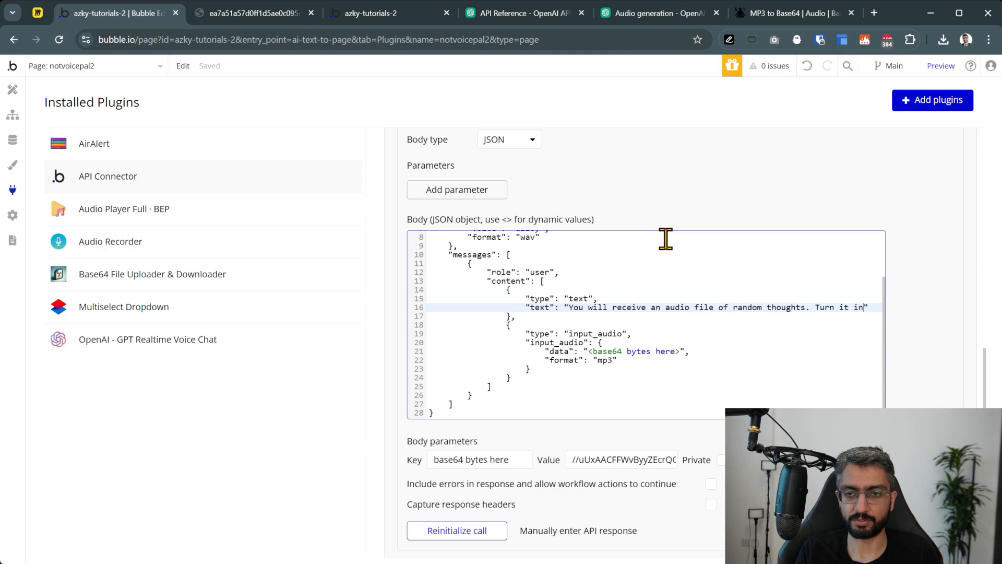
text(o a tweet)
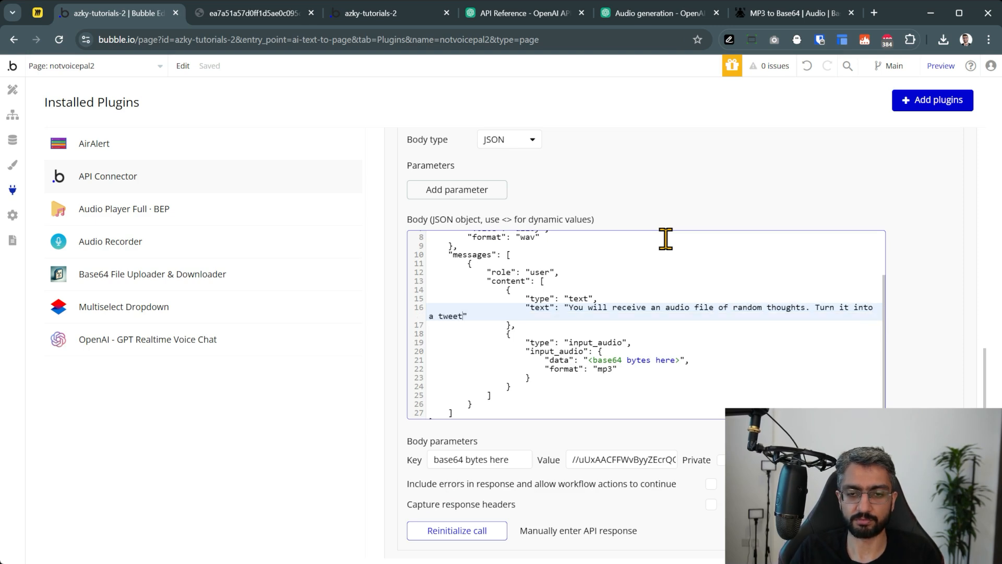
click(462, 530)
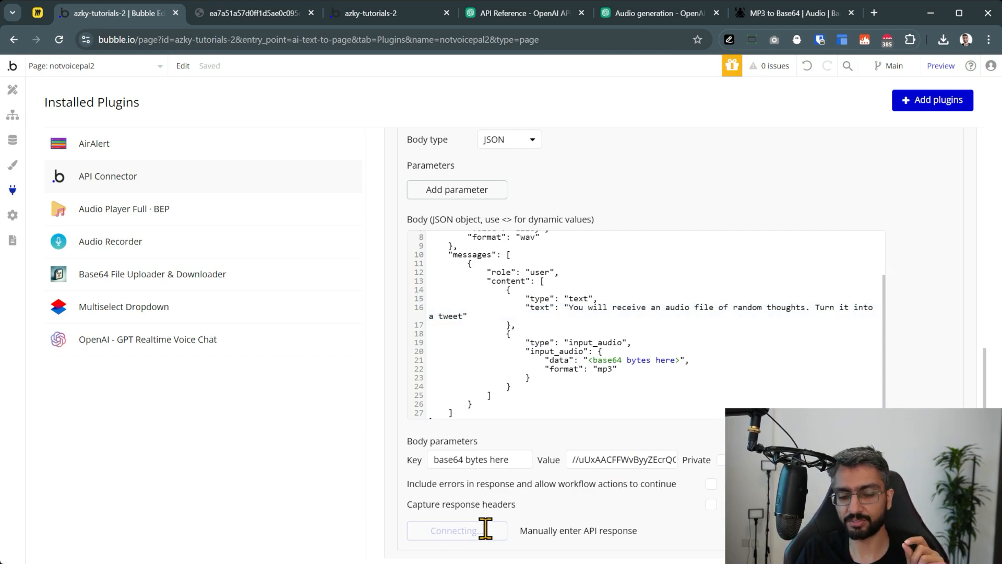
Read the raw response saying the AI can't process audio files, then save the returned values
scroll(358, 269, down, 10)
click(308, 440)
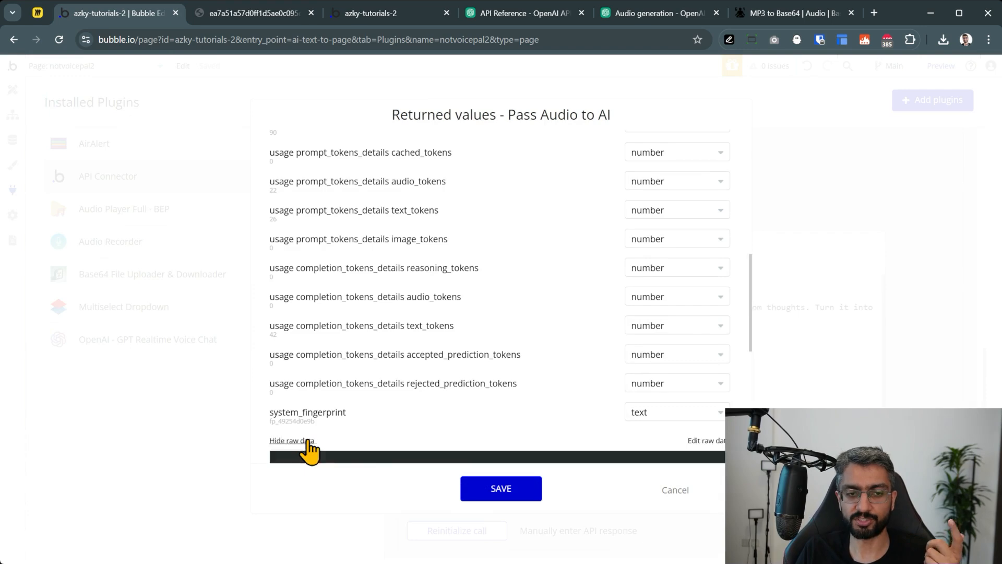
scroll(402, 324, down, 5)
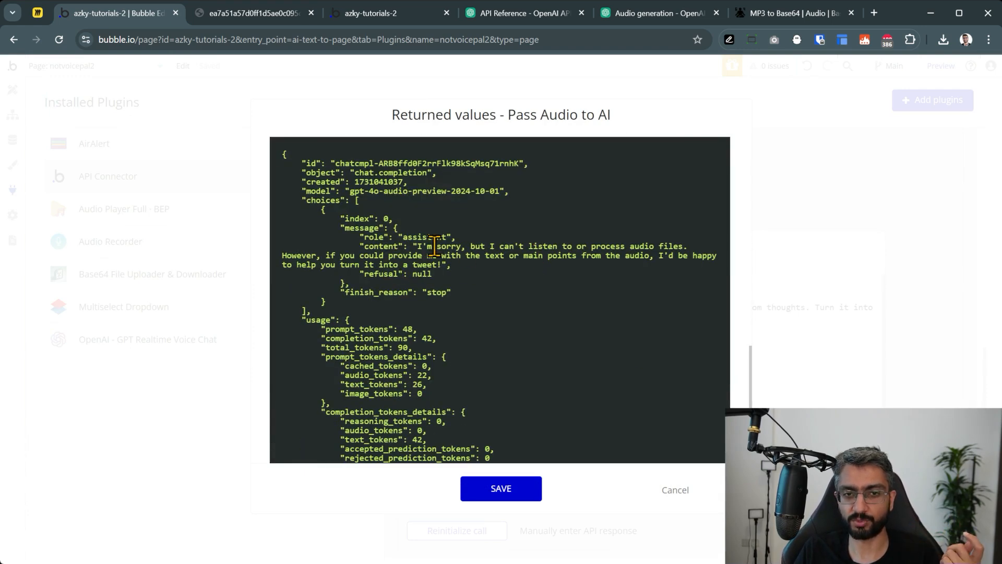
drag(415, 252, 431, 265)
click(431, 265)
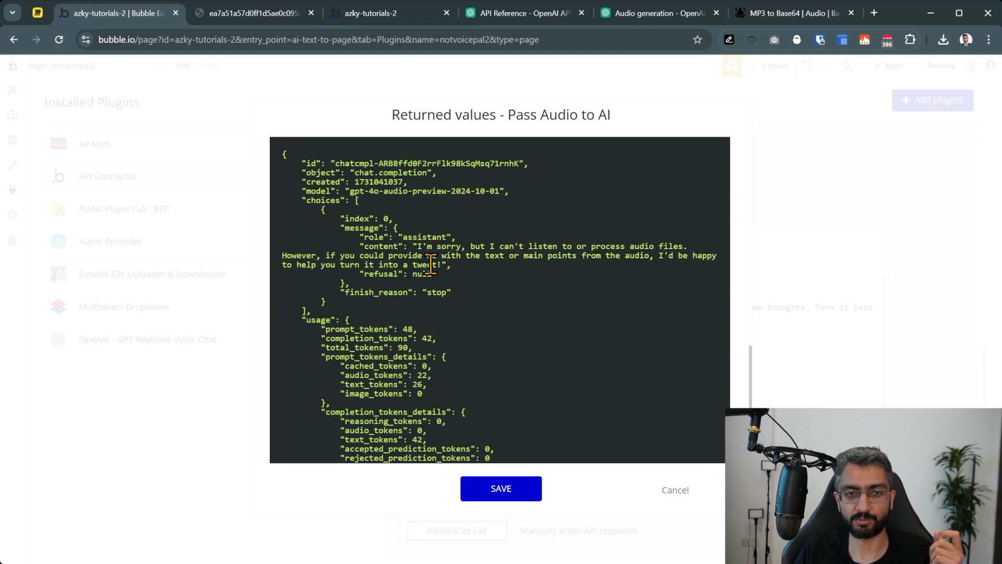
click(519, 496)
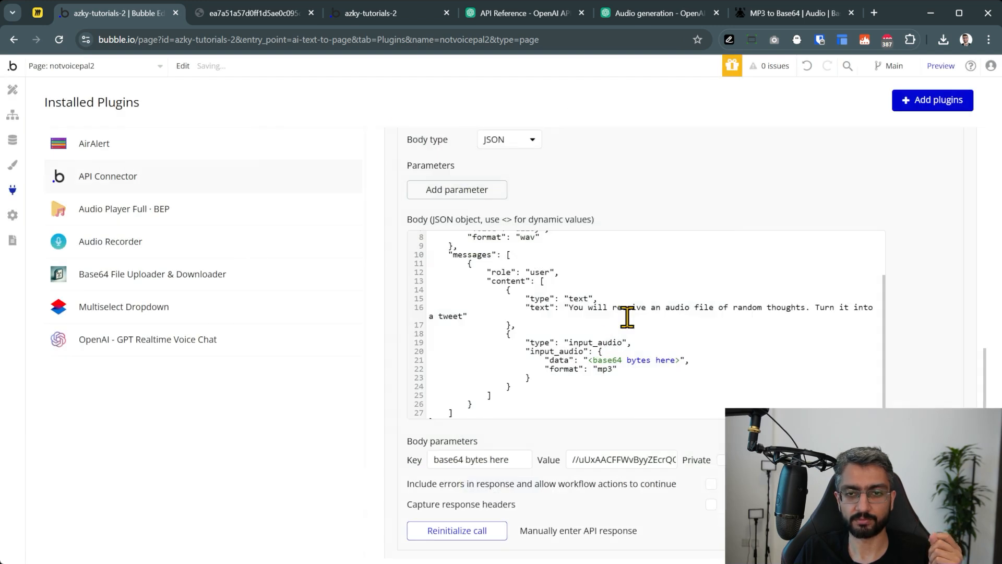
Clear the line-16 prompt and replace it with 'Reply with a great tweet'
click(578, 307)
drag(569, 307, 817, 308)
key(BackSpace)
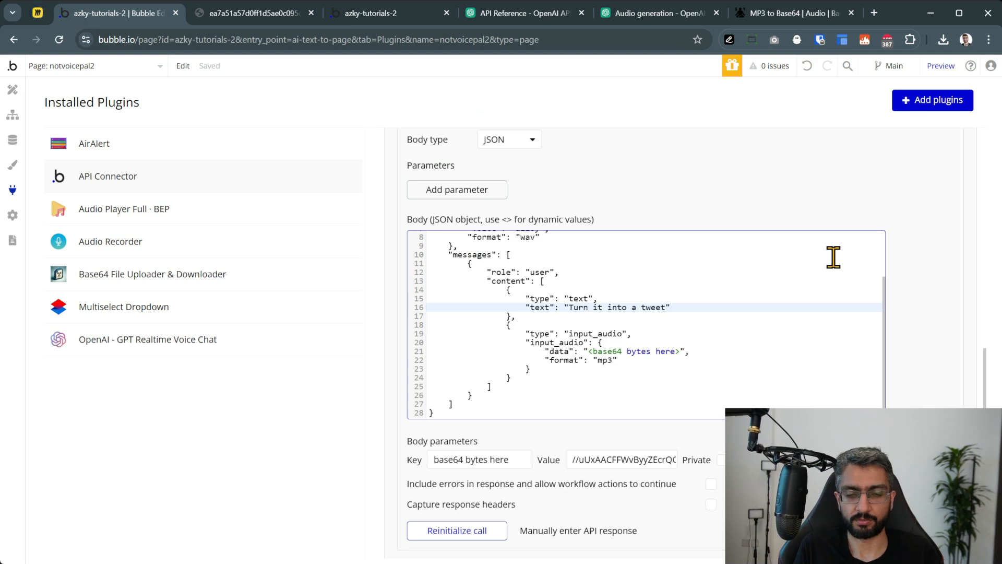
key(shift+End)
key(shift+Left)
key(BackSpace)
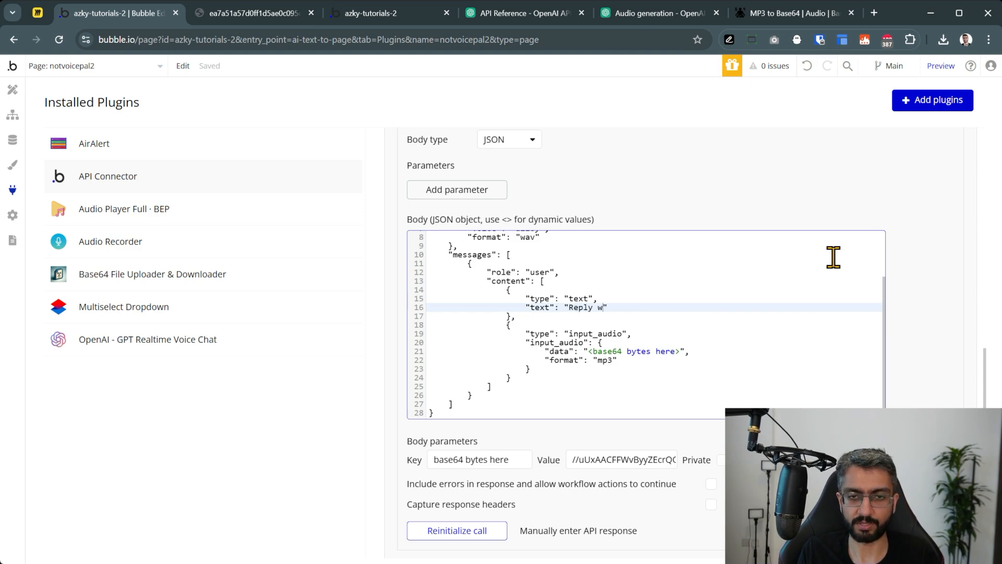
text(Reply with a great twee)
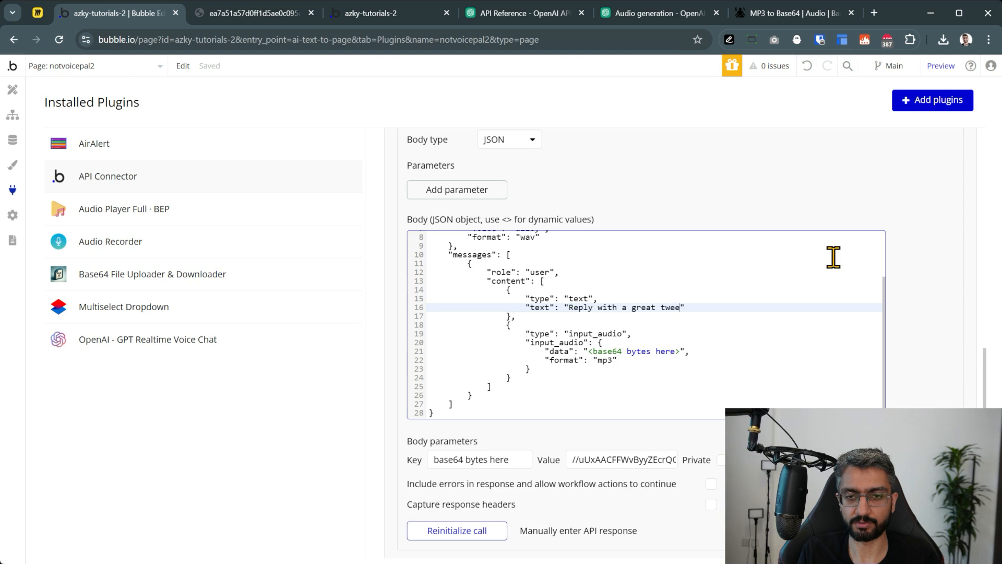
text(t)
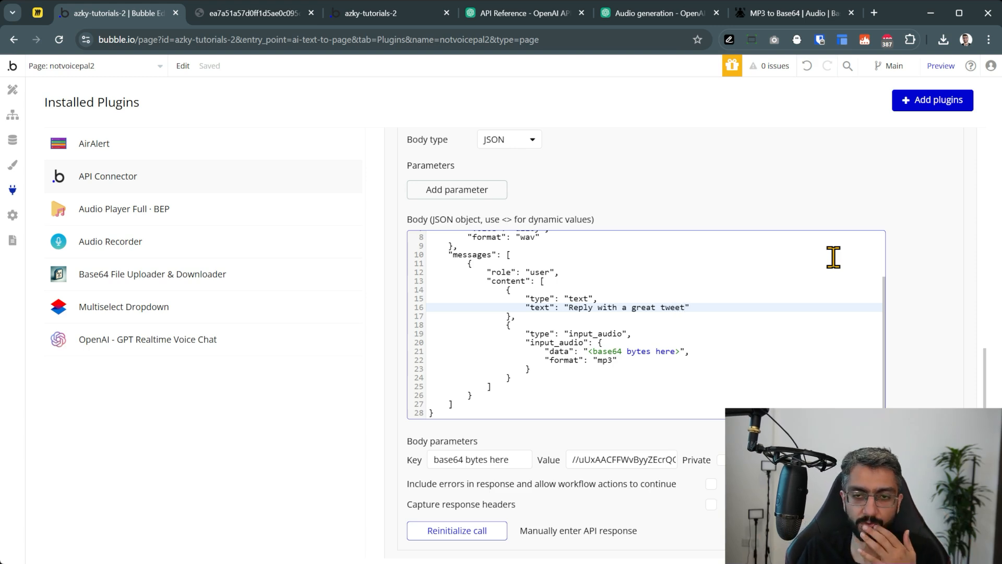
click(919, 315)
Reinitialize the call and view the raw response containing the generated tweet
scroll(623, 228, down, 1)
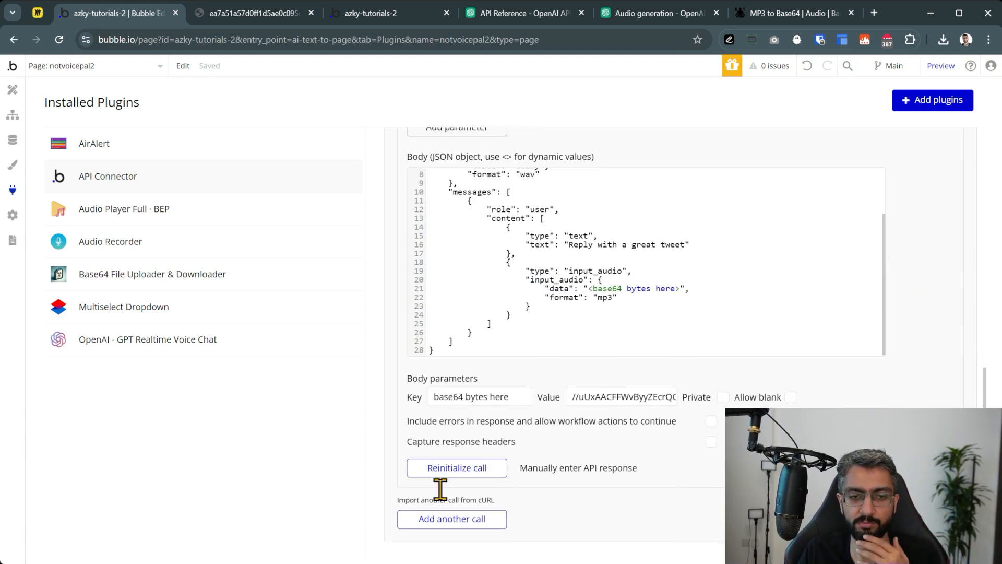
click(443, 470)
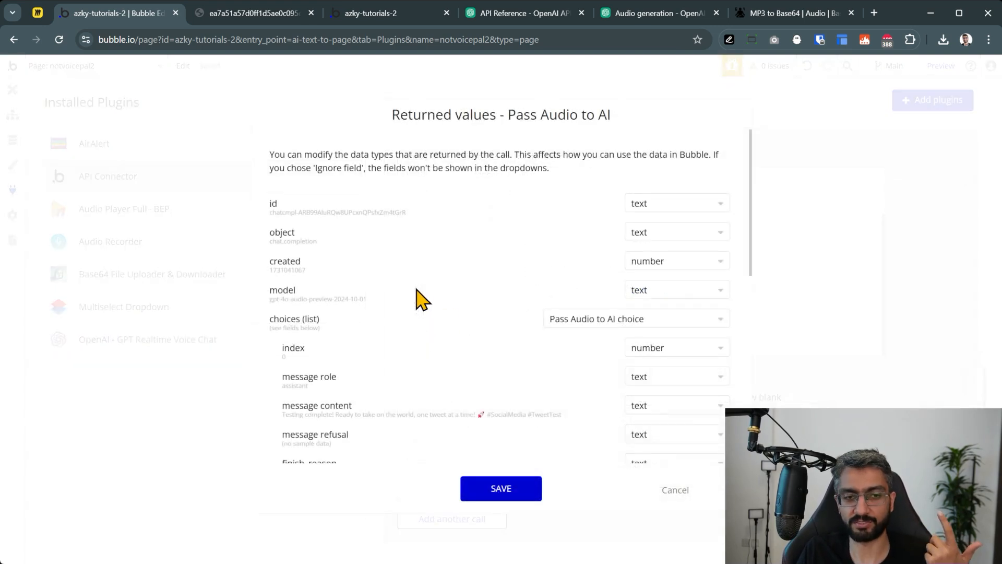
scroll(422, 300, down, 10)
click(303, 441)
scroll(432, 308, down, 3)
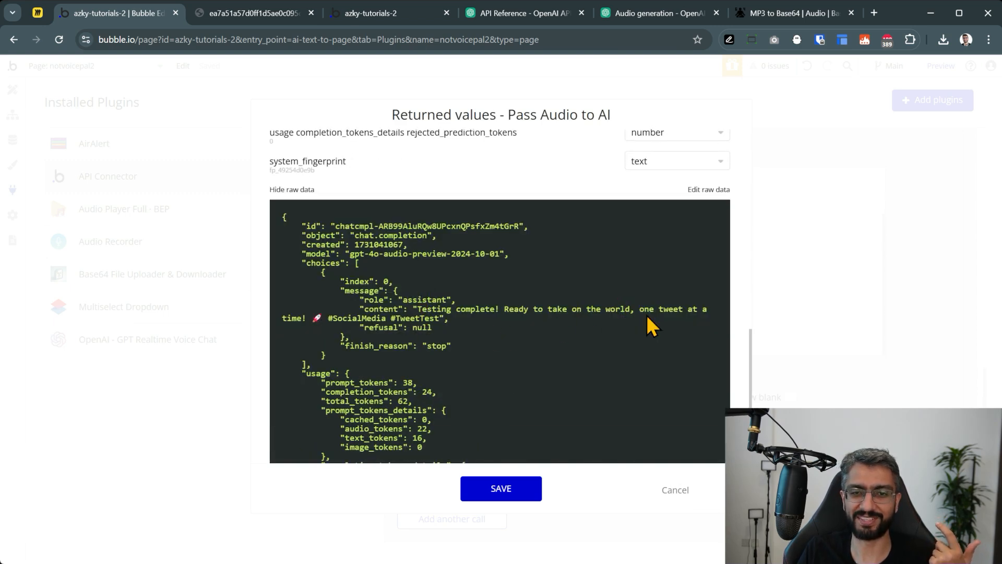
click(497, 490)
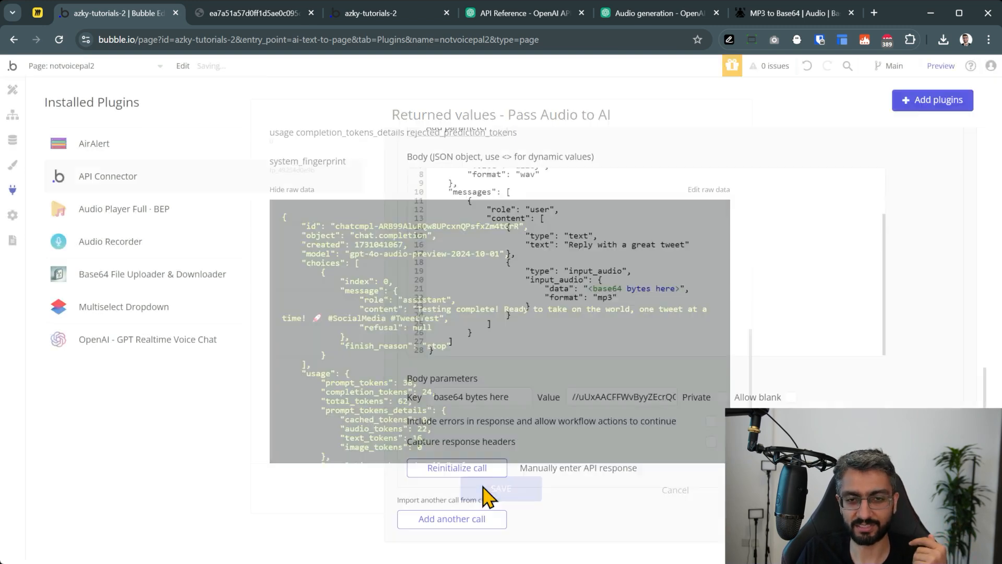
scroll(611, 219, up, 3)
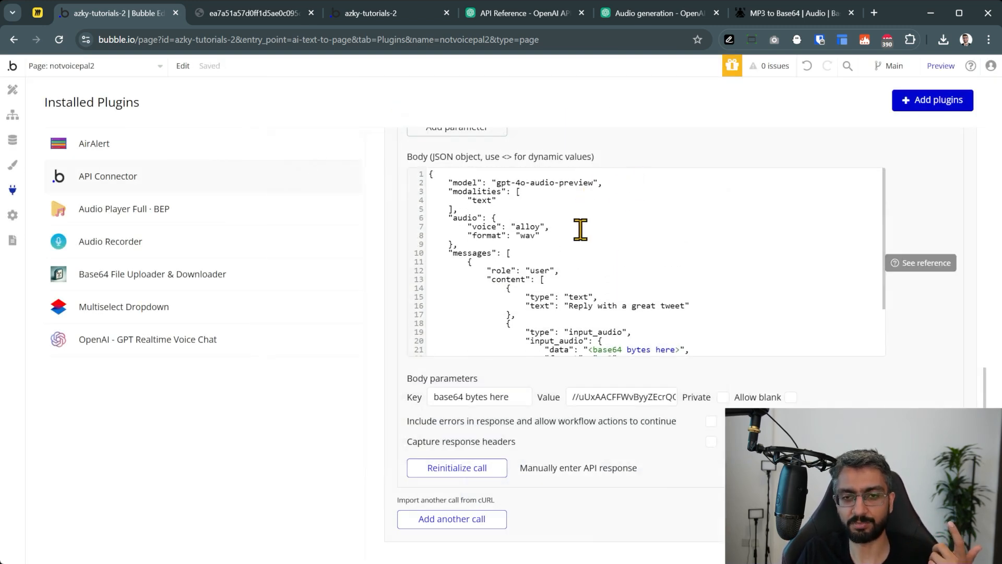
scroll(595, 237, down, 3)
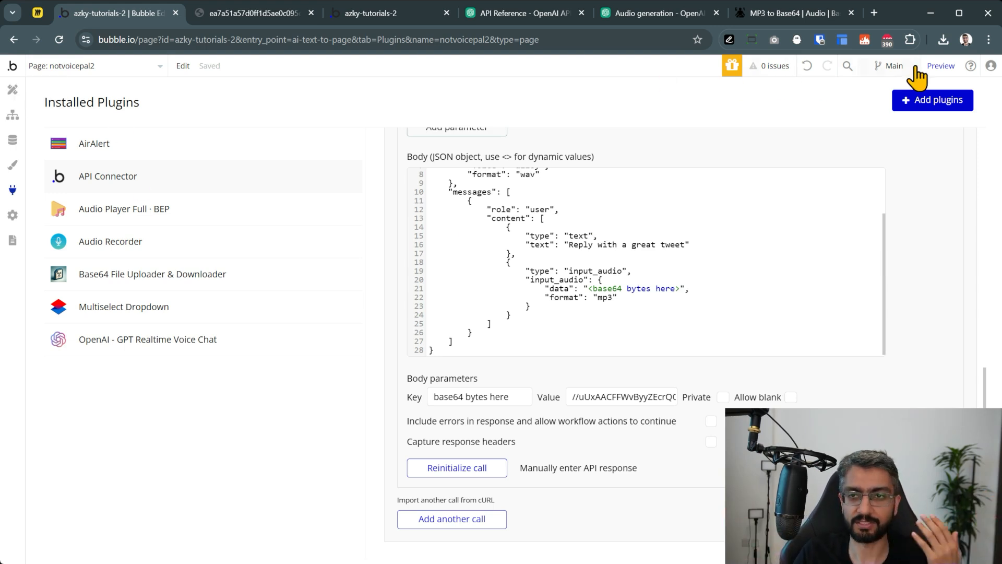
Preview the voice app page, then in Miro select the Pass audio to AI note
click(950, 74)
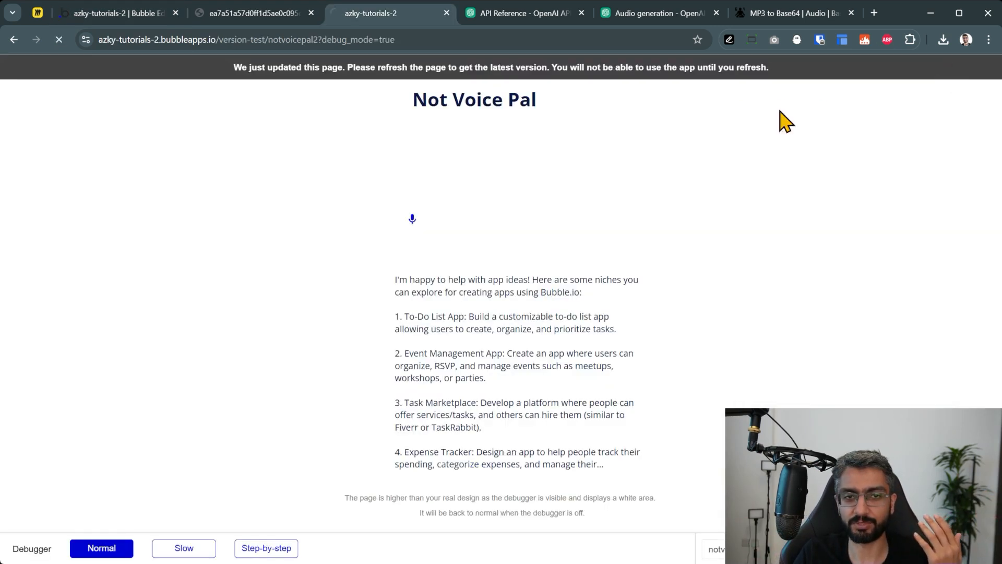
click(42, 13)
drag(201, 261, 542, 330)
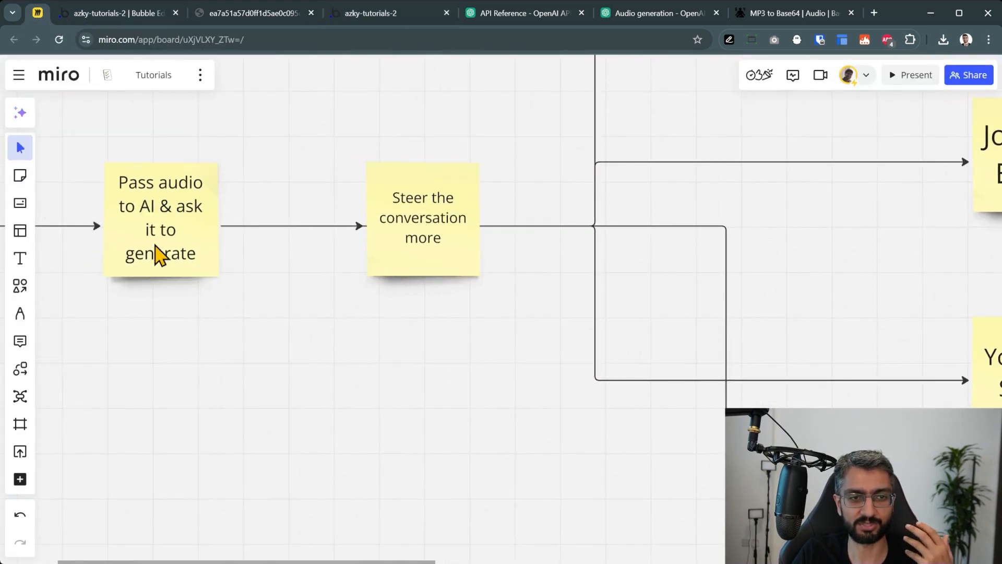
click(204, 218)
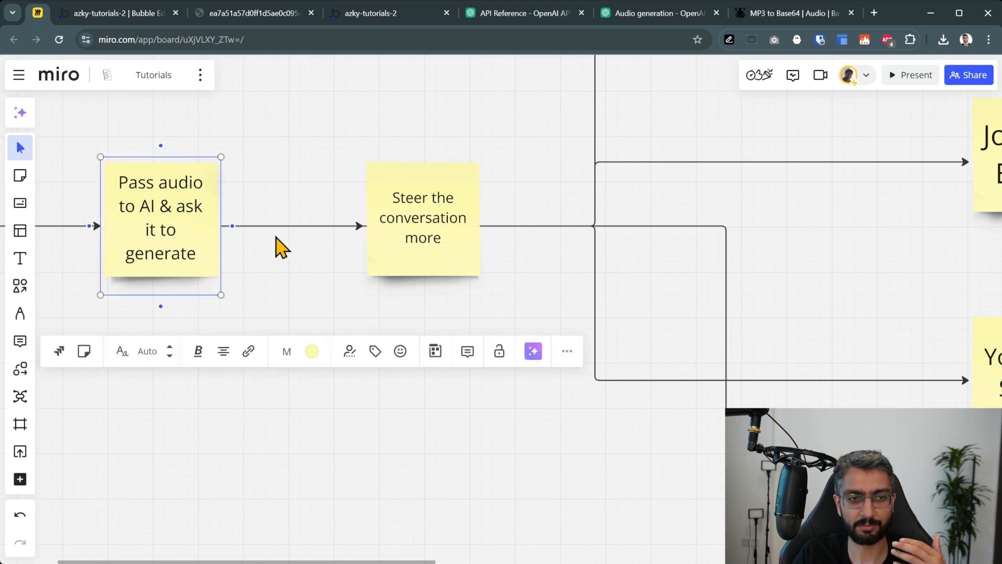
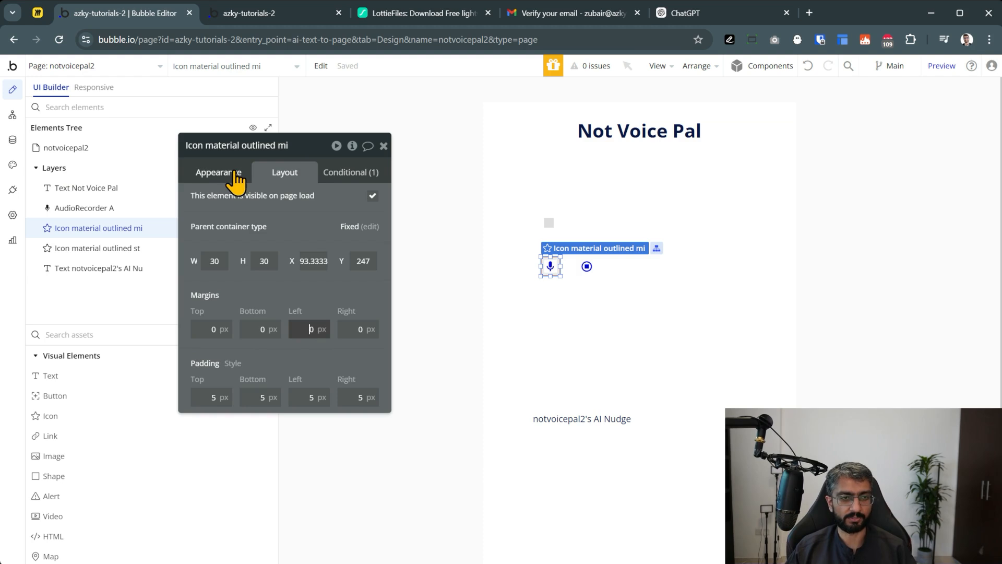
Resize the mic icon and then the stop icon to 60×60 px each
click(235, 175)
click(266, 169)
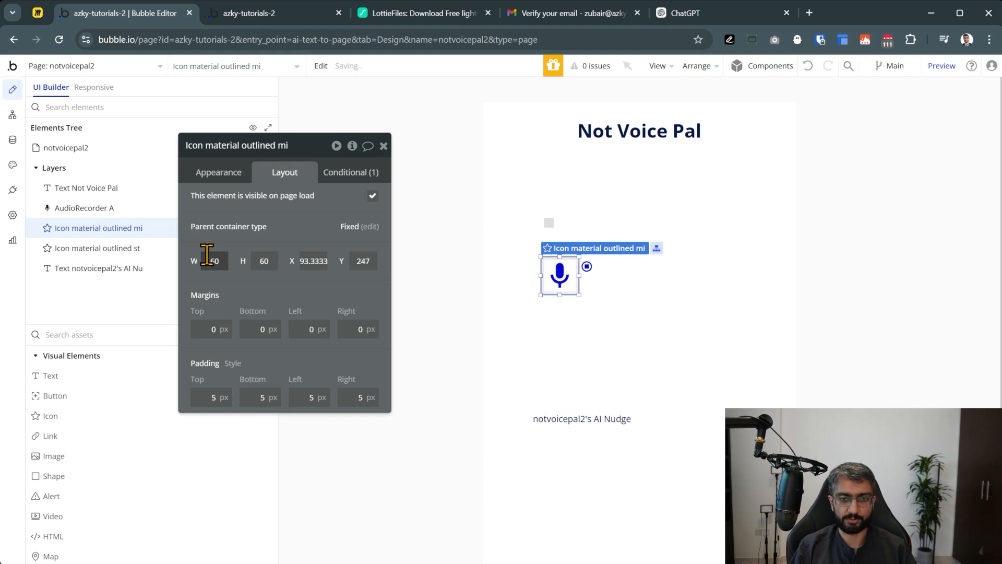
click(586, 267)
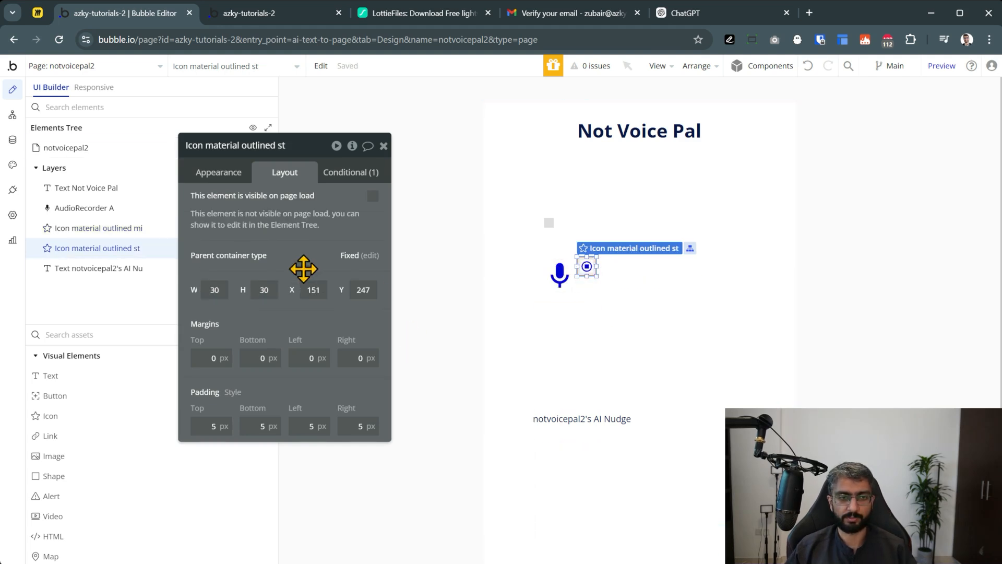
key(Return)
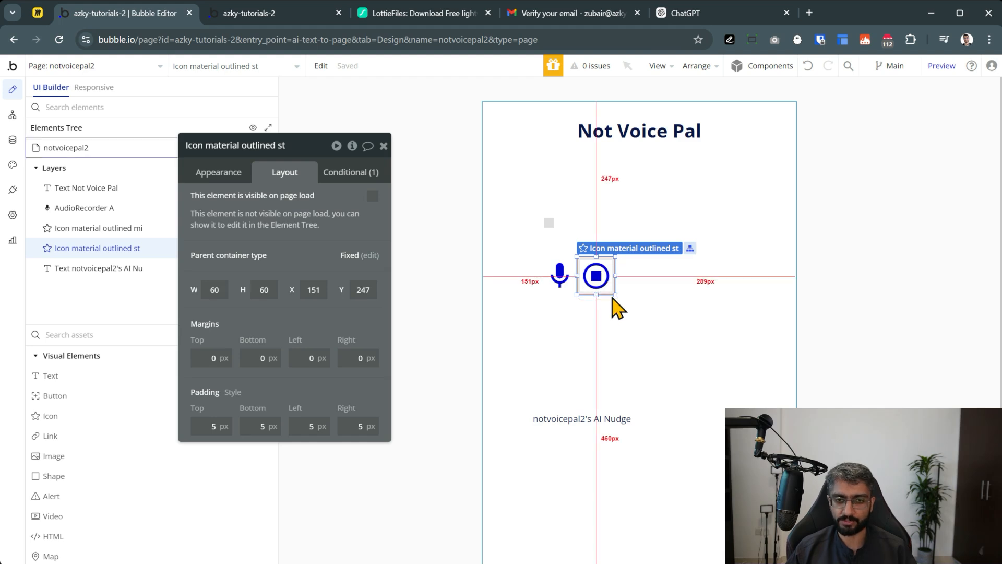
Search LottieFiles for 'voice recording' animations and browse the results
click(384, 146)
key(ctrl+Tab)
key(ctrl+Tab)
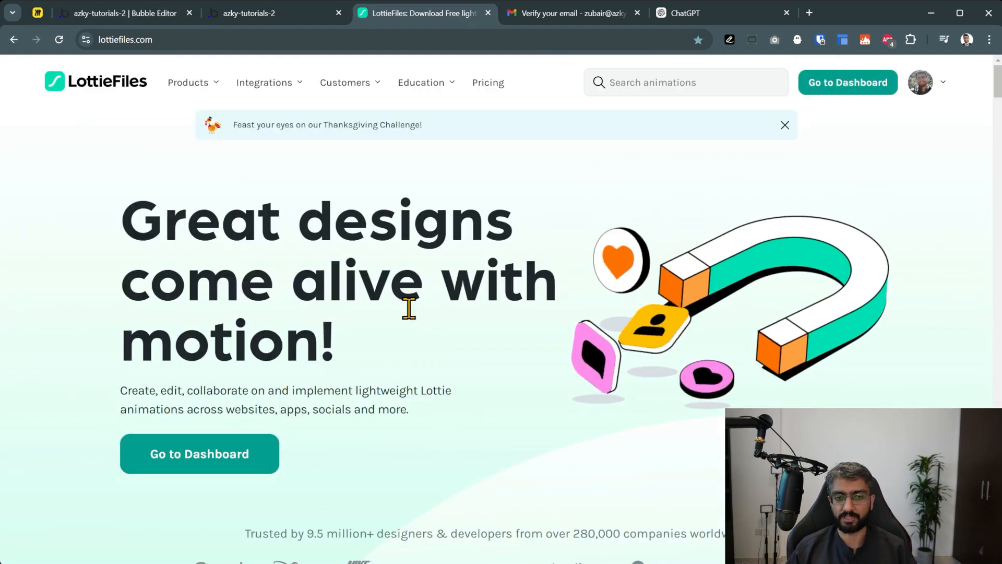
click(650, 84)
text(voice rec)
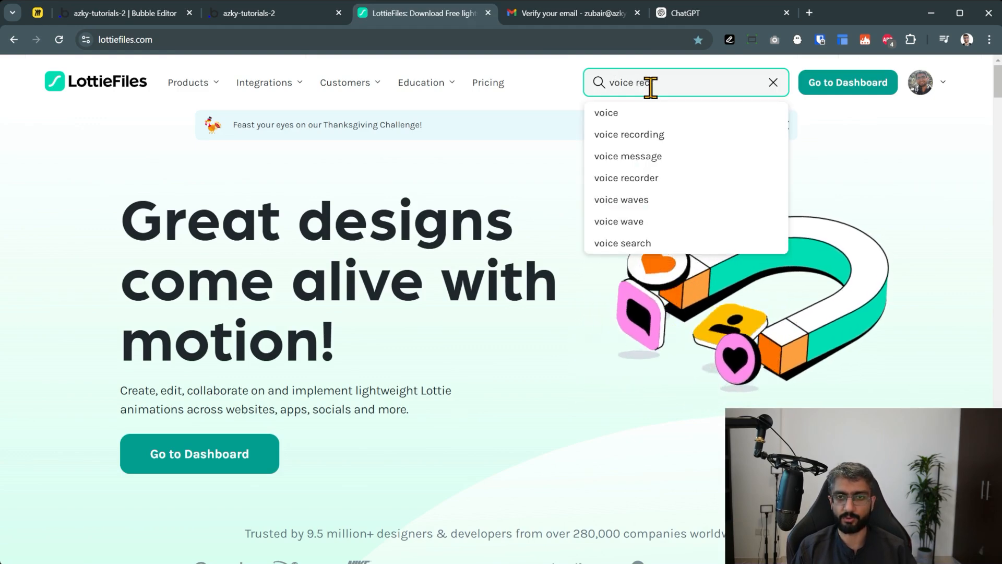
text(ording)
key(Return)
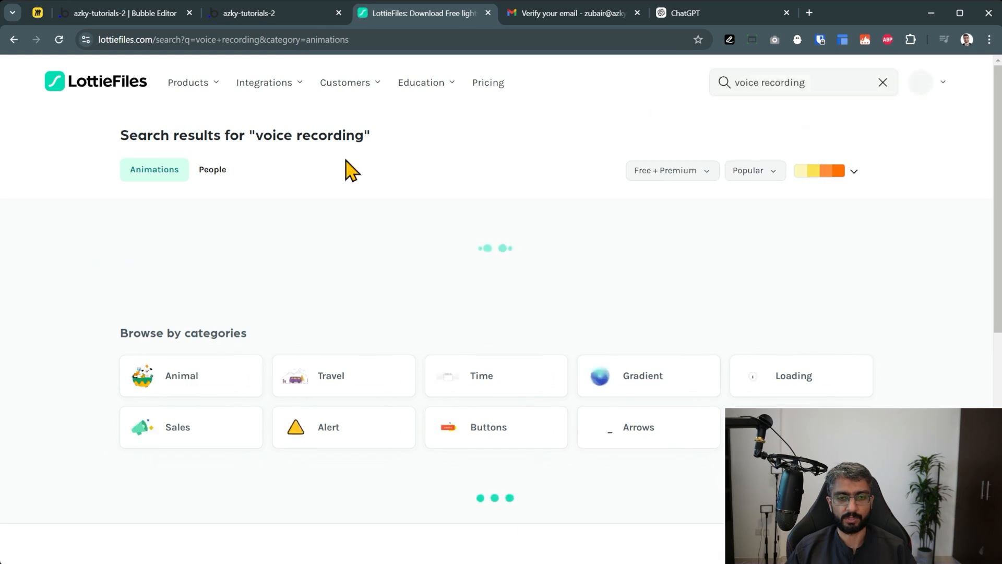
scroll(61, 259, down, 2)
scroll(61, 258, down, 3)
scroll(54, 253, down, 2)
Open the free recording waveform animation and copy its dotLottie link
click(802, 282)
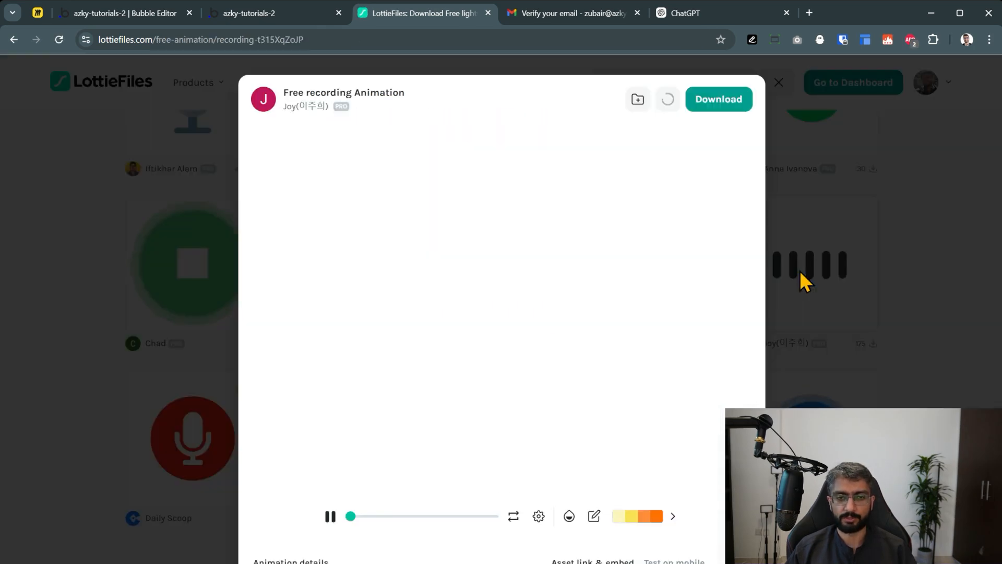
scroll(543, 305, down, 5)
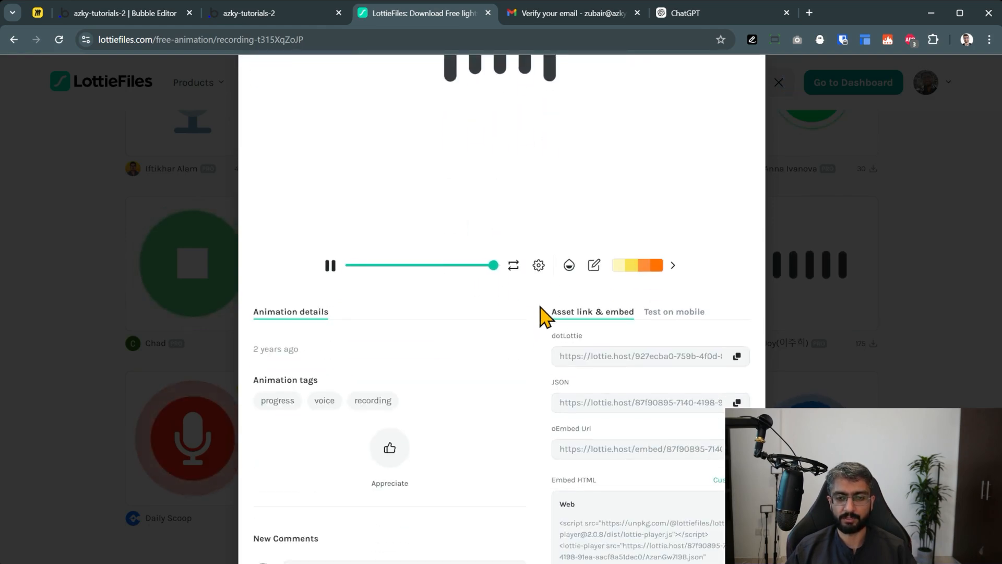
click(736, 355)
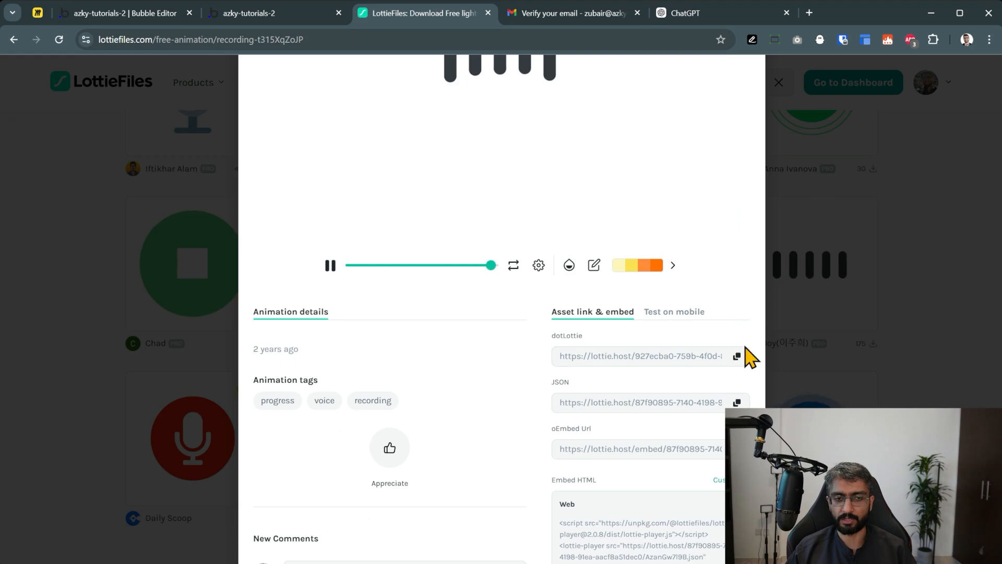
click(157, 16)
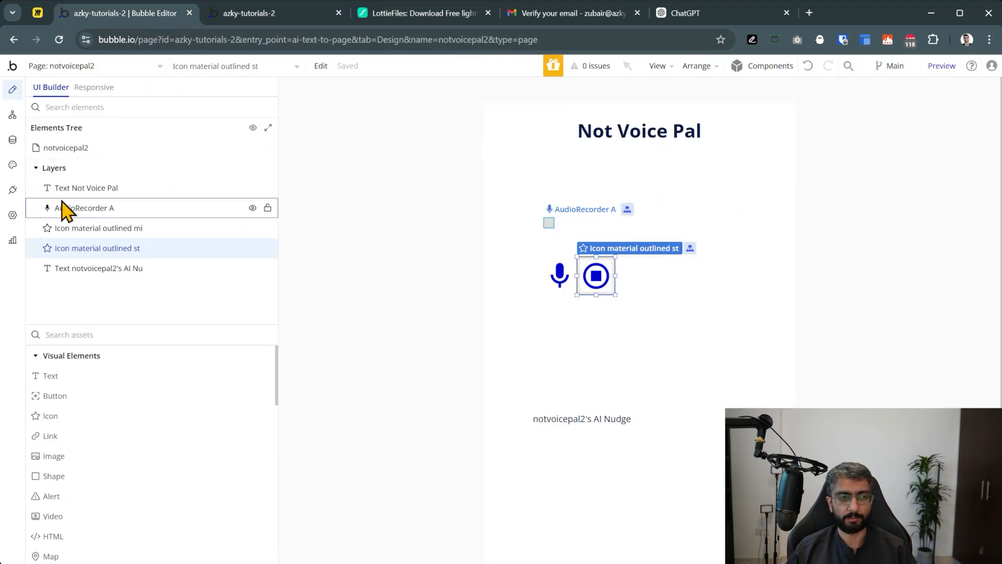
Check the installed plugins, then place a LottieFiles element on the page
click(11, 192)
click(898, 103)
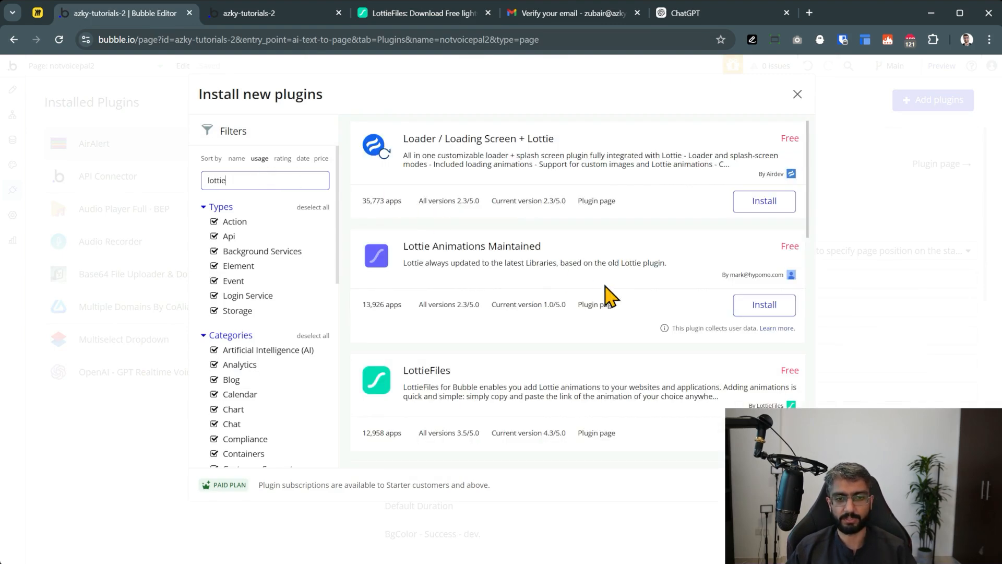
click(797, 94)
click(13, 89)
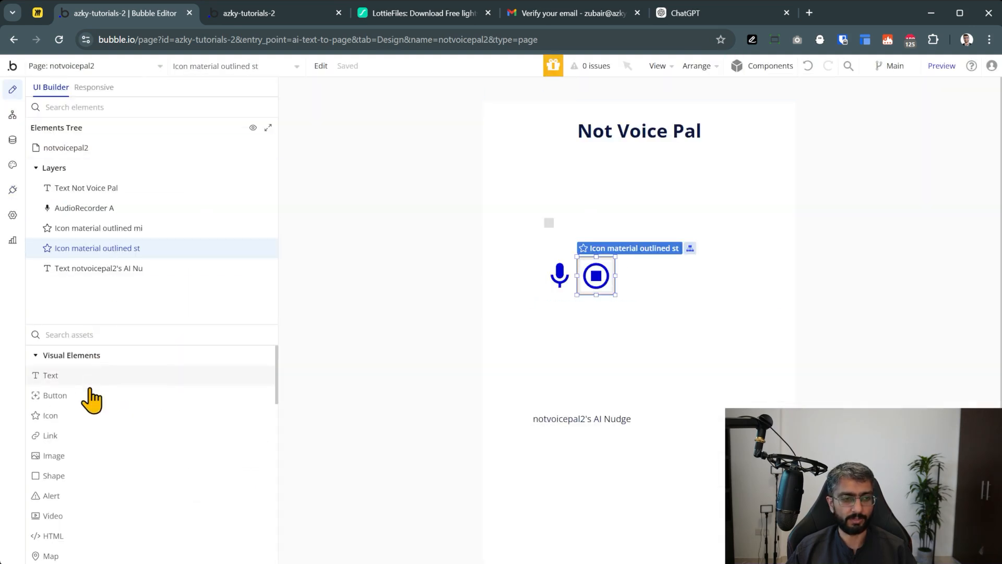
scroll(90, 409, down, 4)
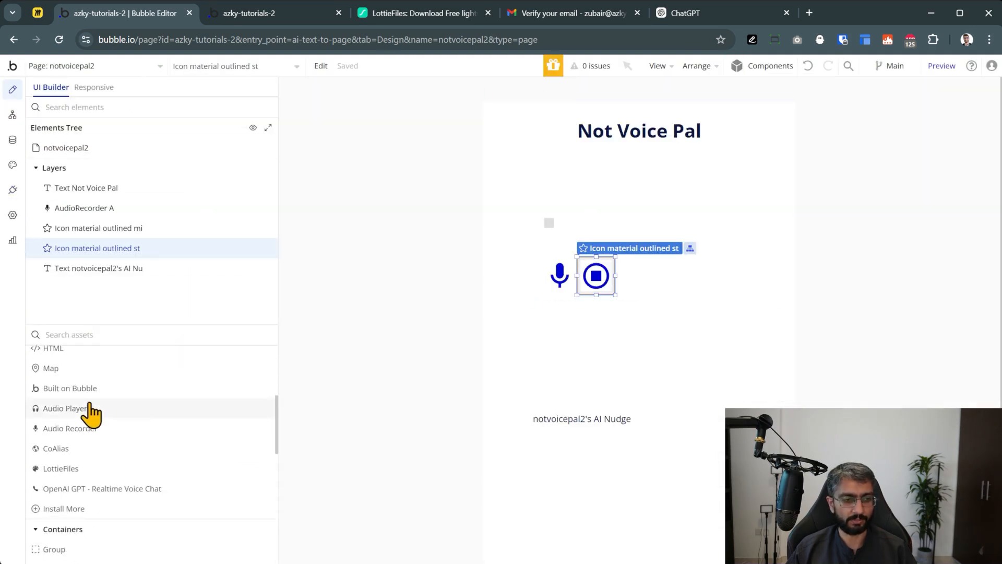
click(93, 469)
click(643, 234)
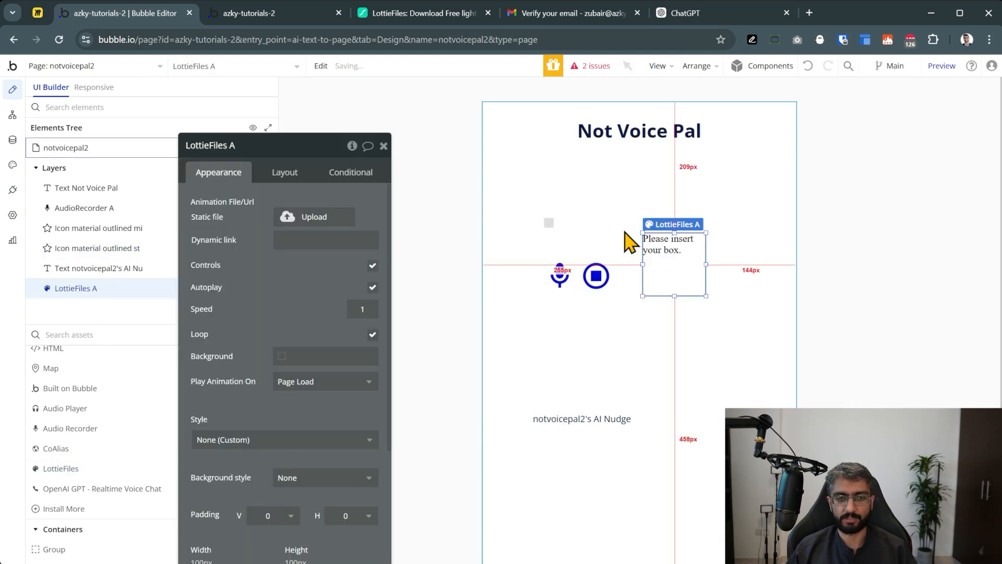
Paste the waveform's dotLottie link into the element's Dynamic link and turn off Controls
click(386, 13)
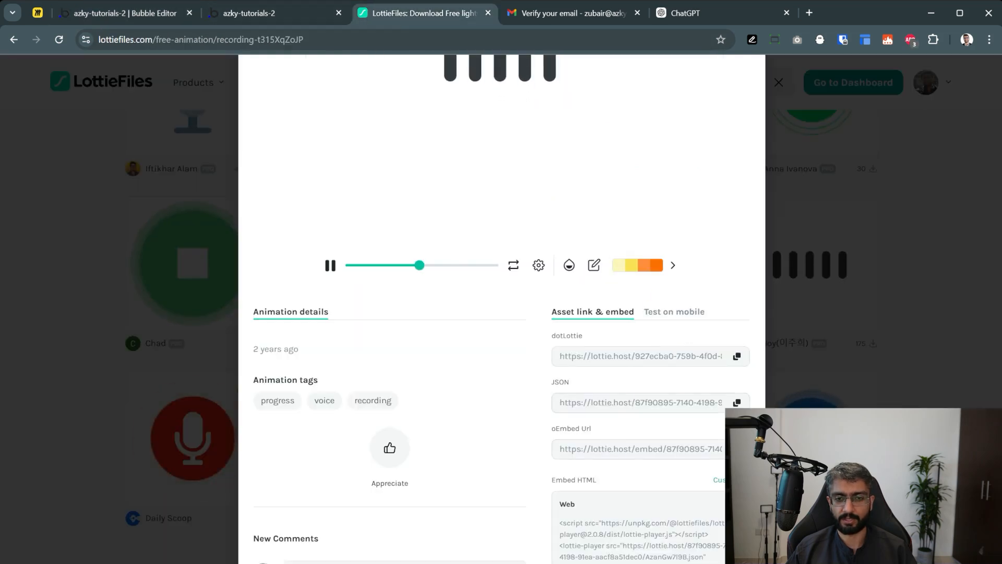
click(737, 357)
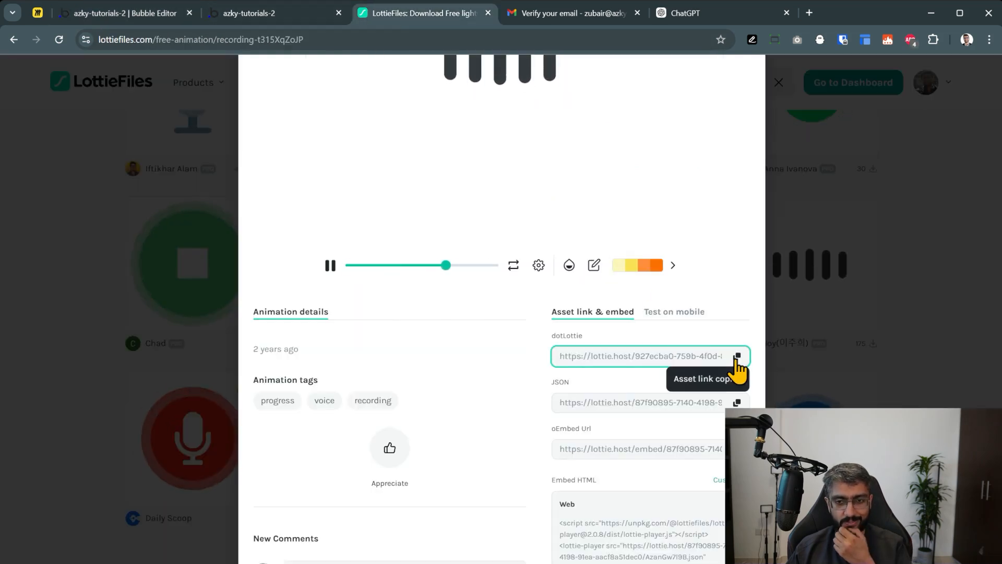
click(142, 16)
click(332, 244)
key(ctrl+v)
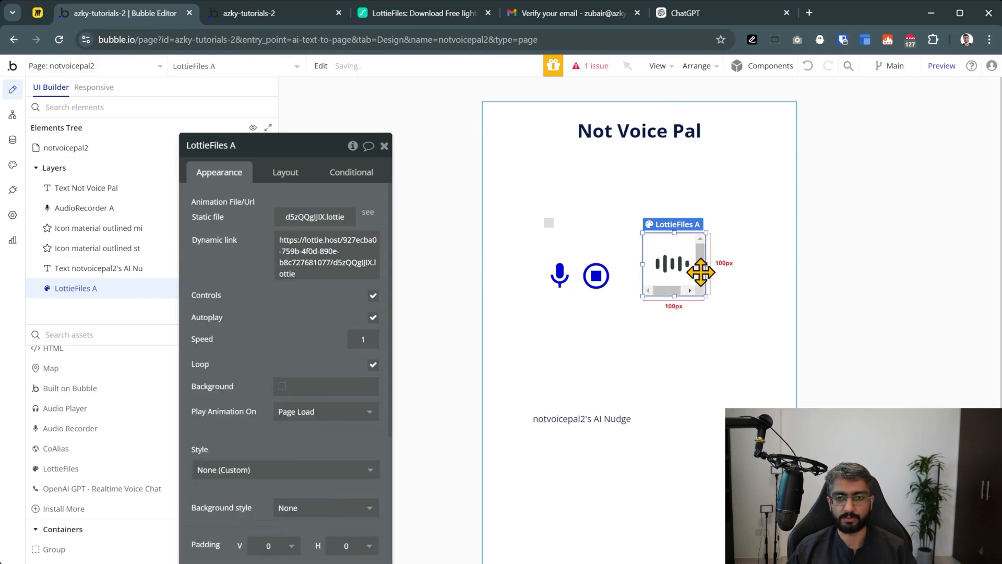
click(373, 296)
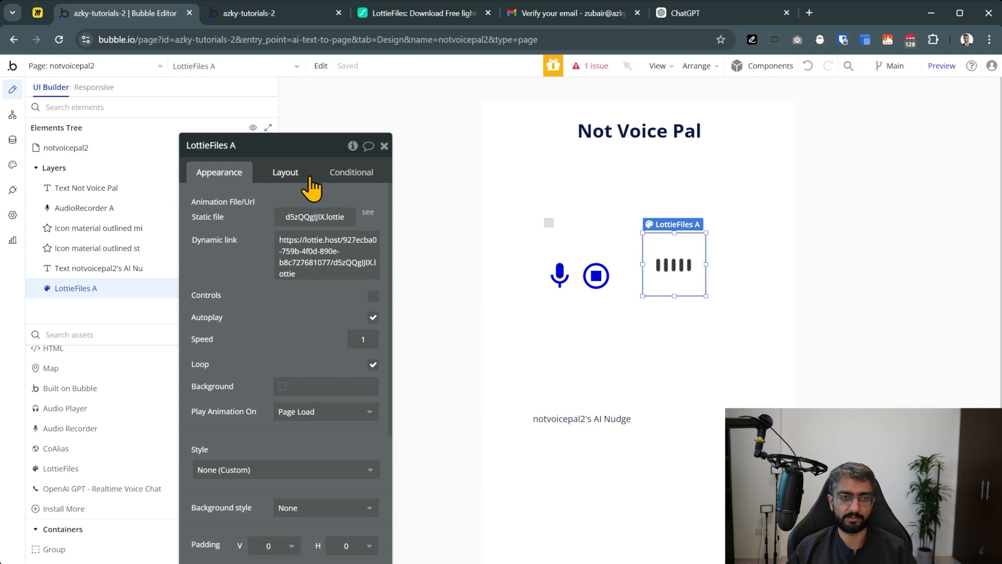
Size the waveform animation to 80 px and place it between the mic and stop icons
click(288, 175)
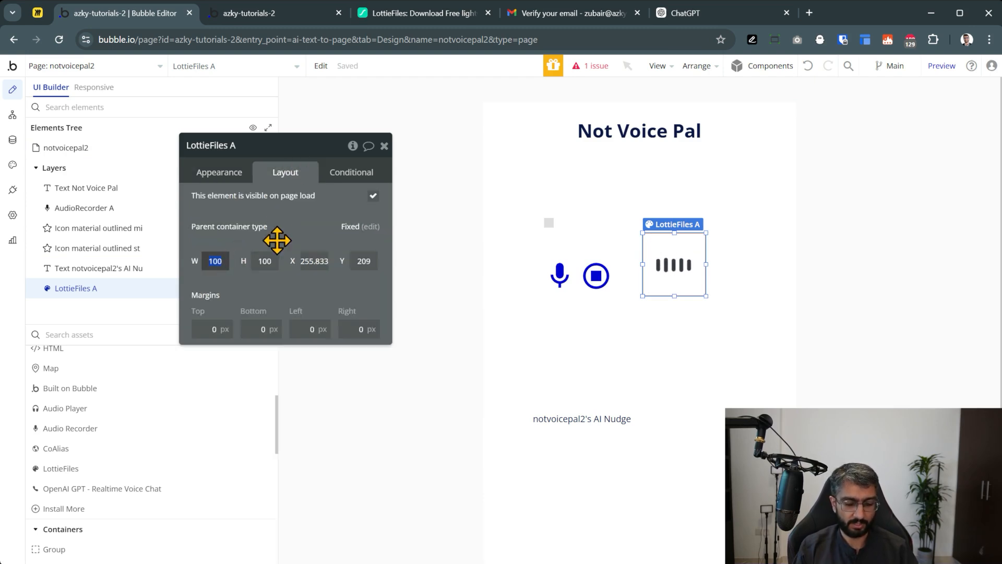
text(80)
key(Tab)
text(80)
mouse_move(666, 261)
mouse_down()
mouse_move(666, 284)
mouse_move(674, 277)
mouse_up()
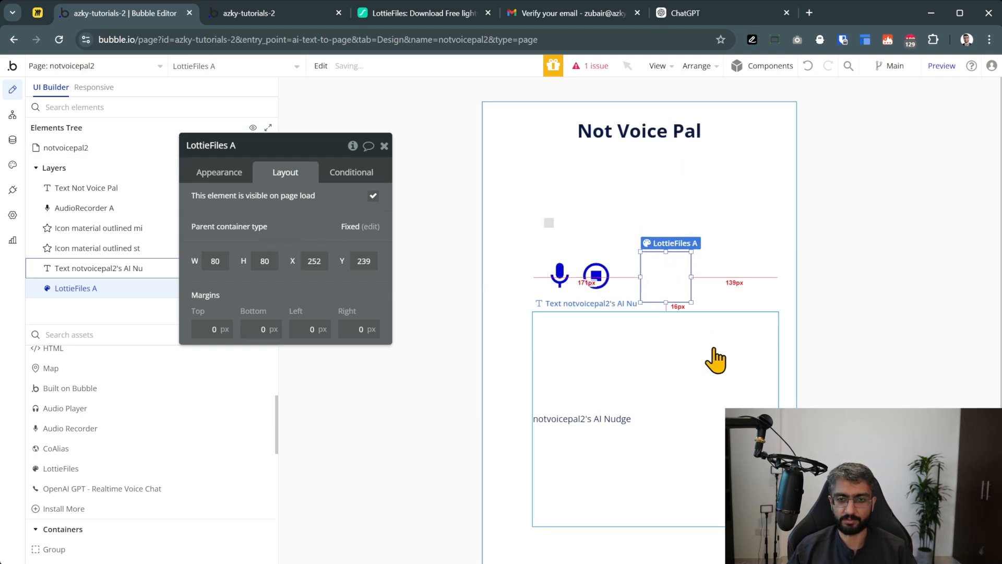
click(601, 277)
drag(601, 277, 729, 271)
Group the mic, waveform and stop icon in a row container with space-between alignment
shift+click(561, 279)
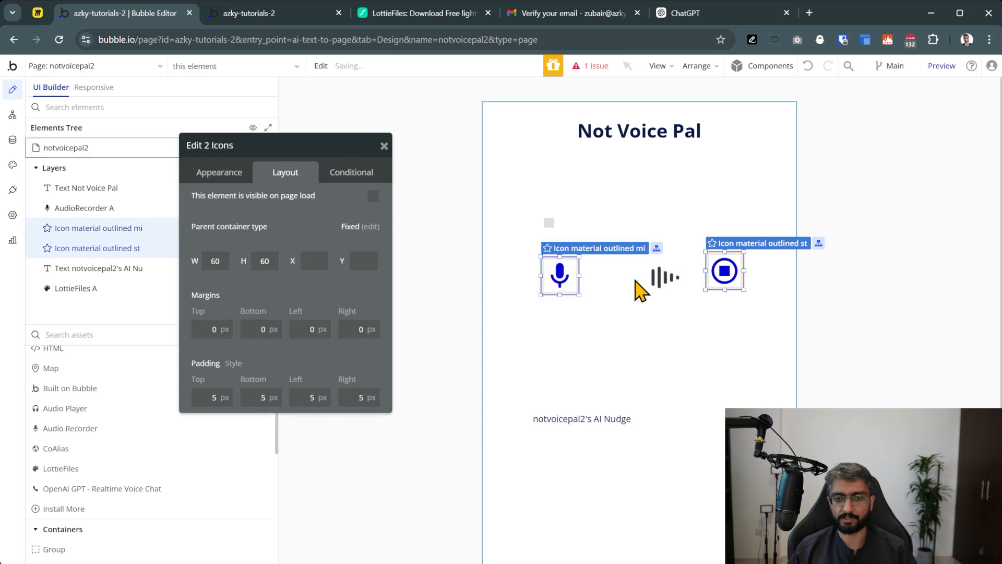
shift+click(664, 277)
right_click(670, 285)
mouse_move(742, 209)
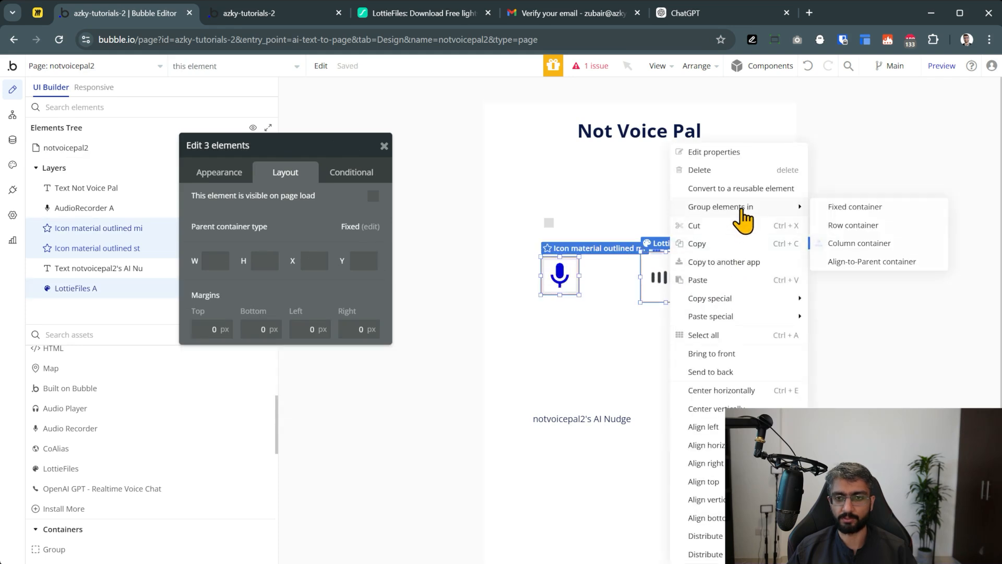
click(862, 226)
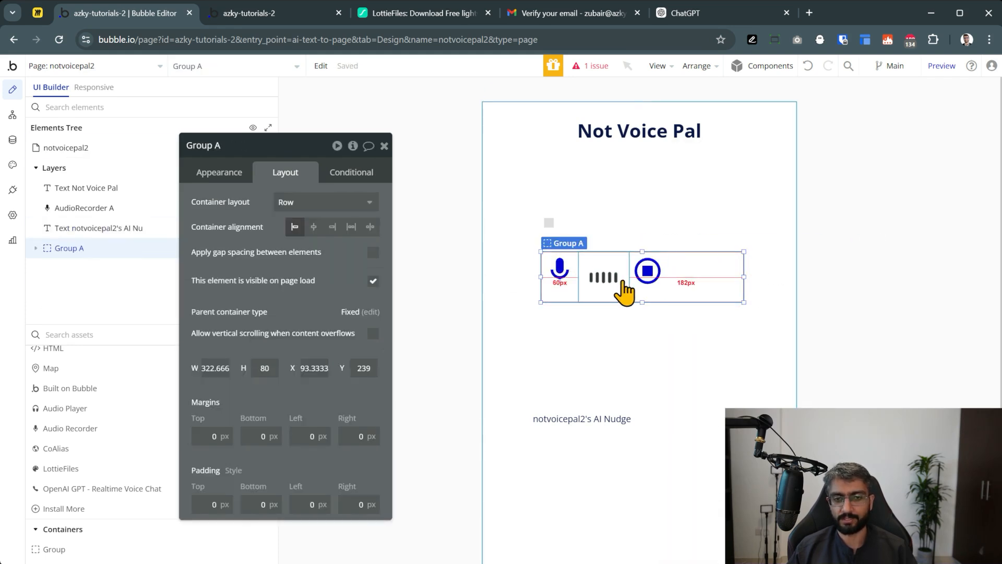
click(351, 228)
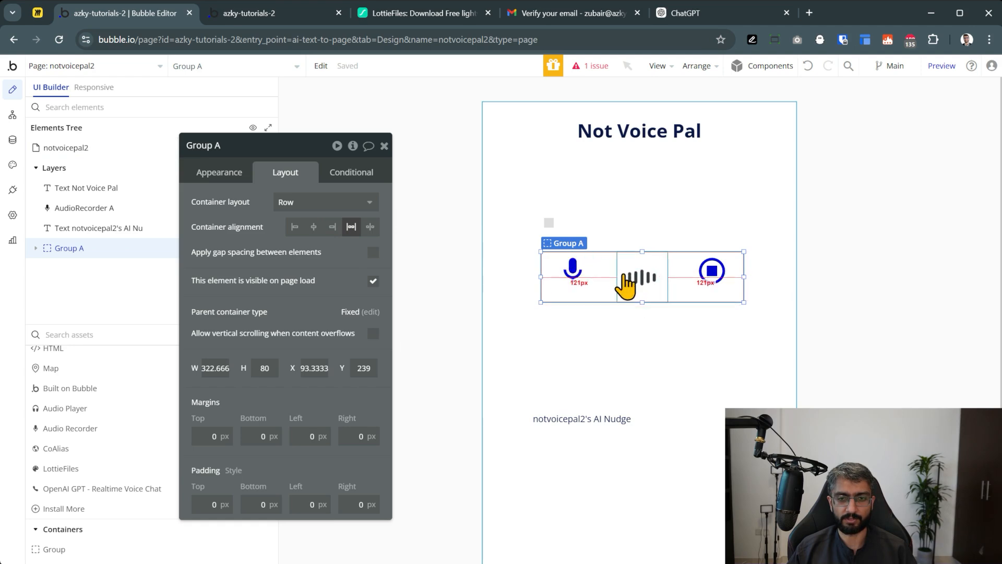
Centre the mic and stop icons vertically, centre the row, and move the recorder up
click(571, 270)
click(351, 270)
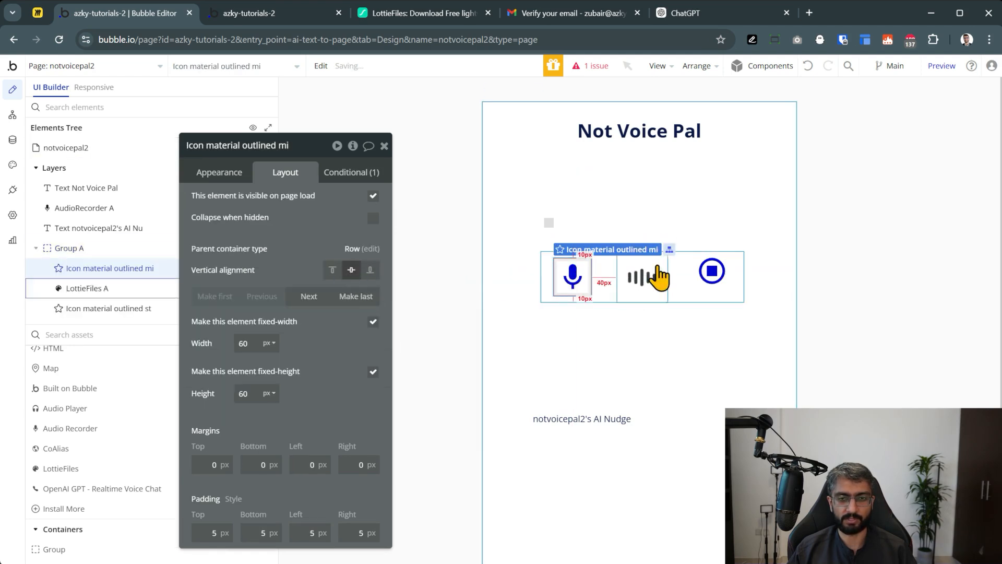
click(702, 269)
click(351, 303)
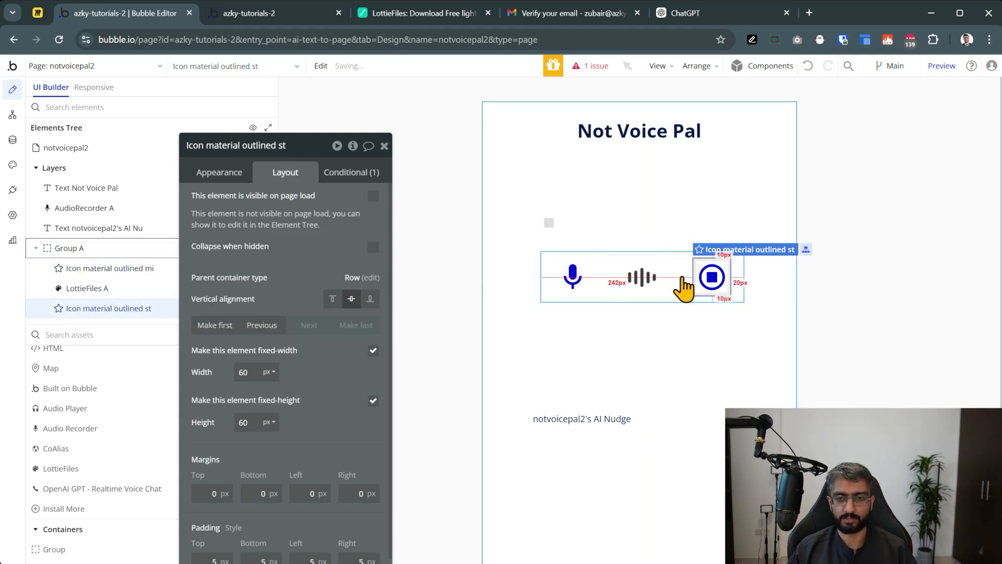
click(605, 275)
mouse_move(613, 285)
mouse_down()
mouse_move(611, 207)
mouse_move(600, 342)
mouse_move(595, 281)
mouse_up()
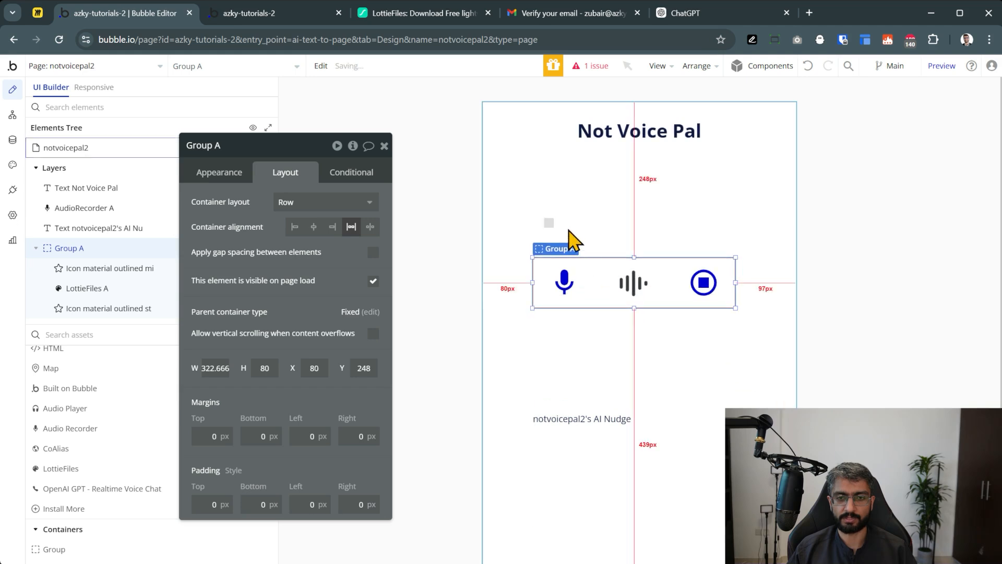
drag(548, 222, 487, 110)
Search LottieFiles for 'podcast' and filter the results to Free animations
click(609, 299)
click(423, 12)
click(655, 84)
text(podcast)
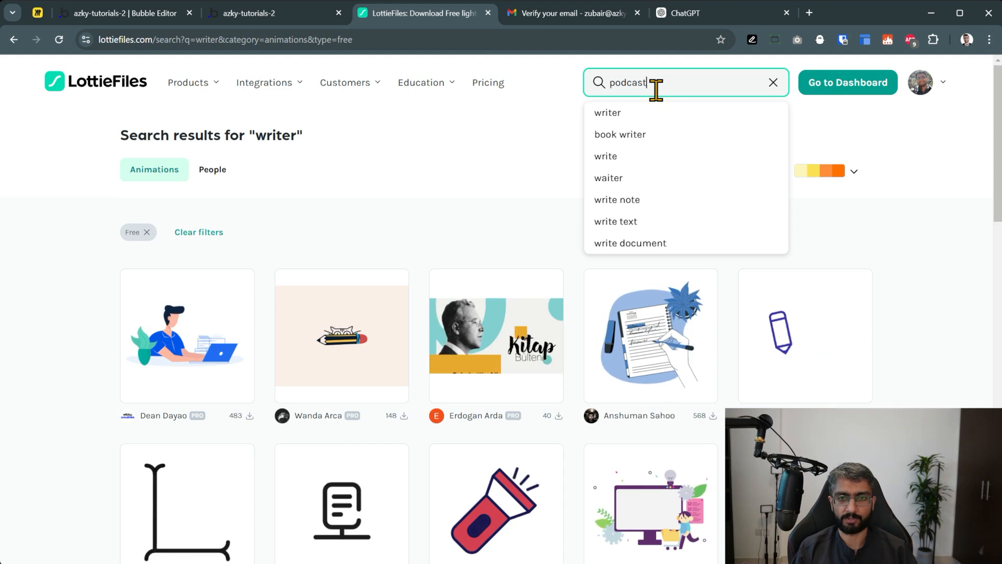
key(Return)
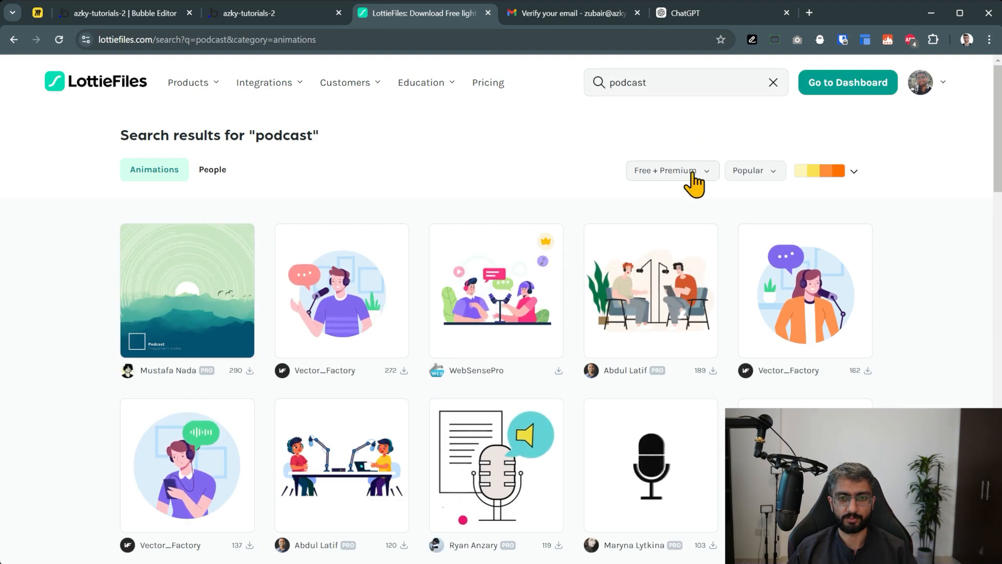
click(643, 177)
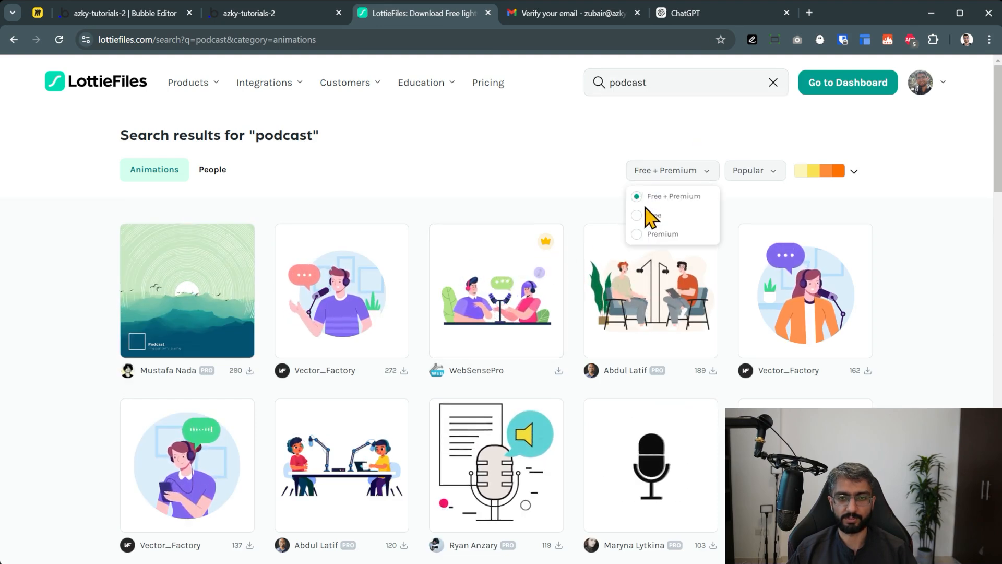
click(646, 211)
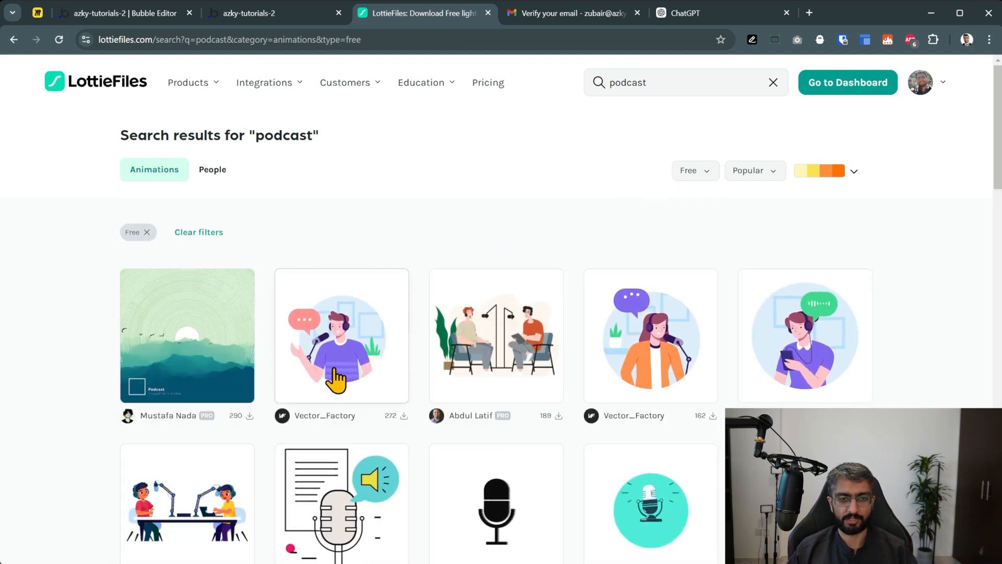
Open the podcaster animation, generate its asset link and copy it
click(337, 379)
scroll(677, 304, down, 7)
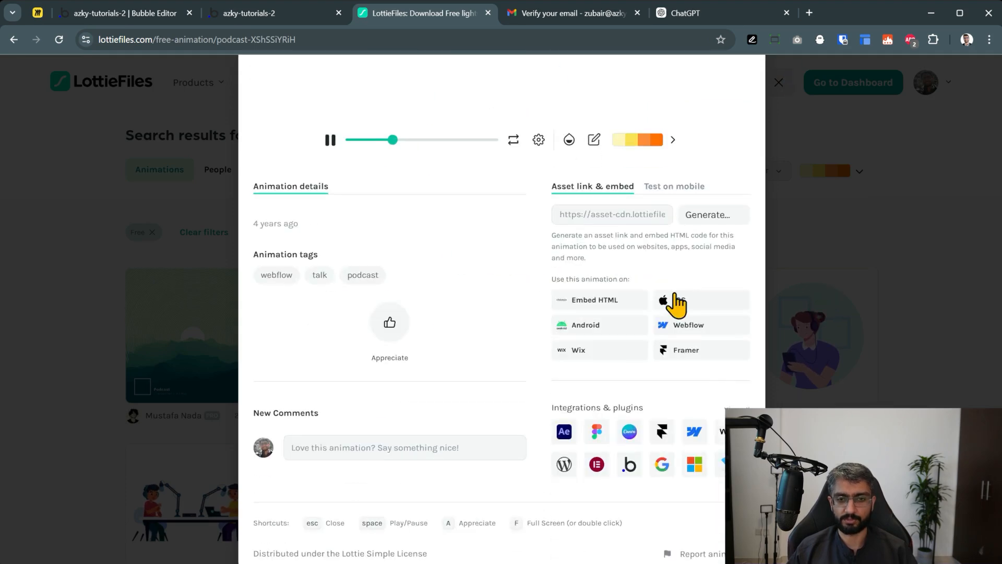
scroll(673, 304, up, 2)
click(694, 347)
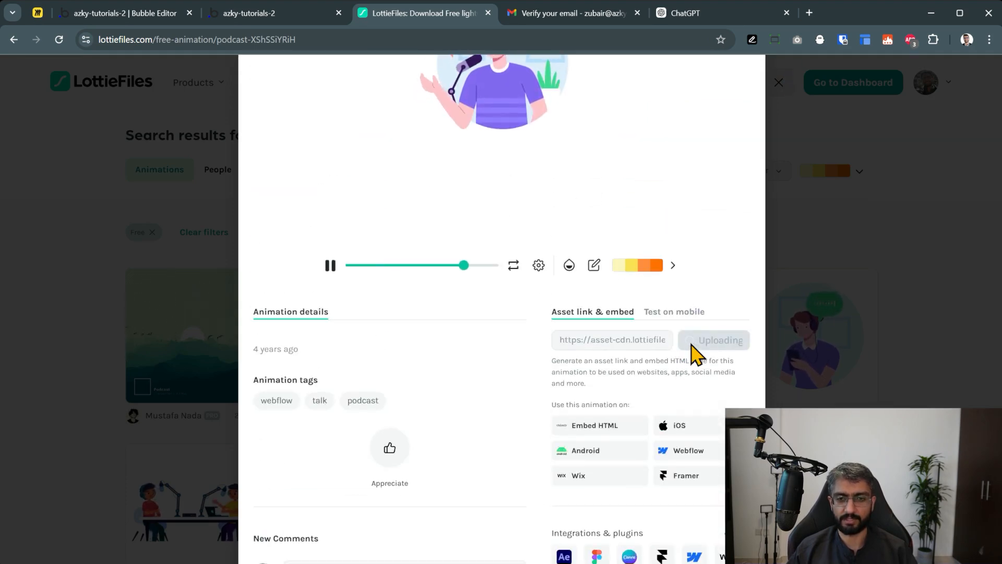
click(735, 354)
click(113, 14)
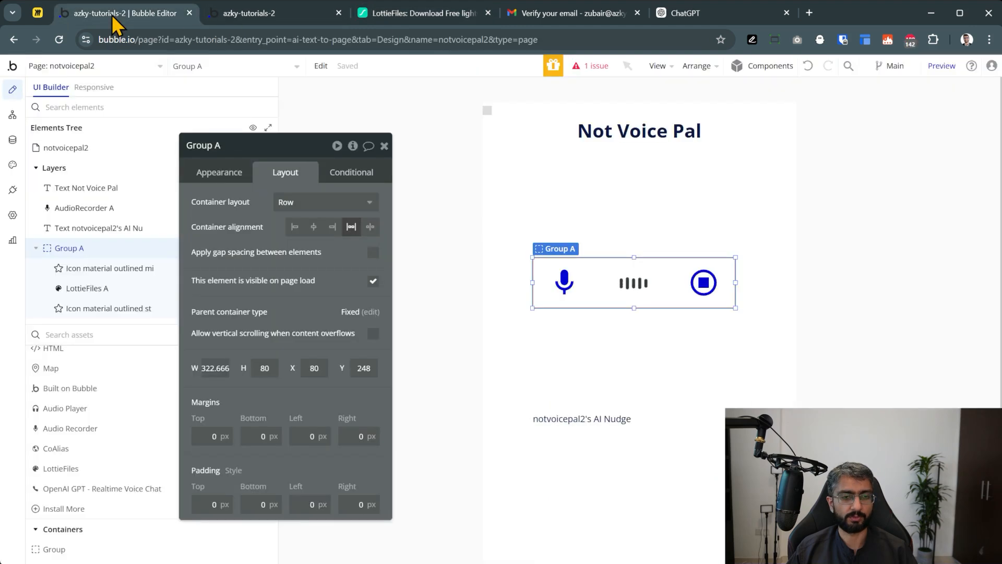
Add a LottieFiles element under the title with the podcast link, Controls off, Autoplay on
click(61, 468)
click(572, 157)
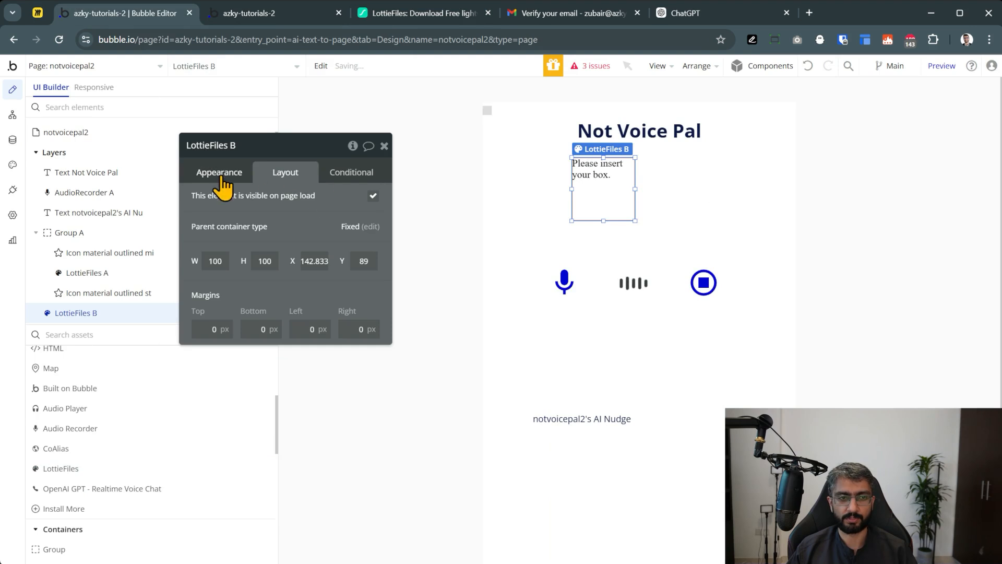
click(239, 177)
click(313, 240)
key(ctrl+v)
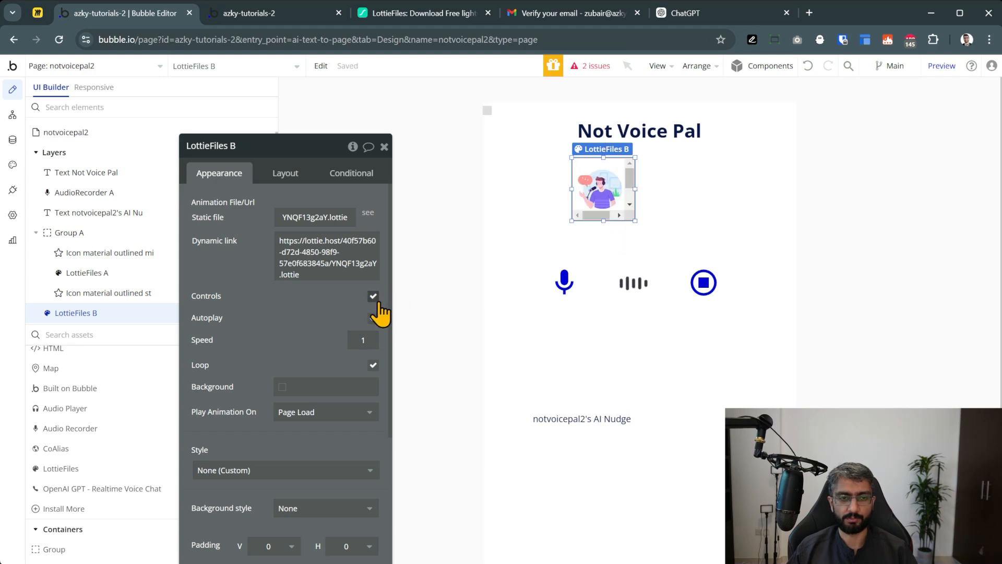
click(373, 296)
click(373, 318)
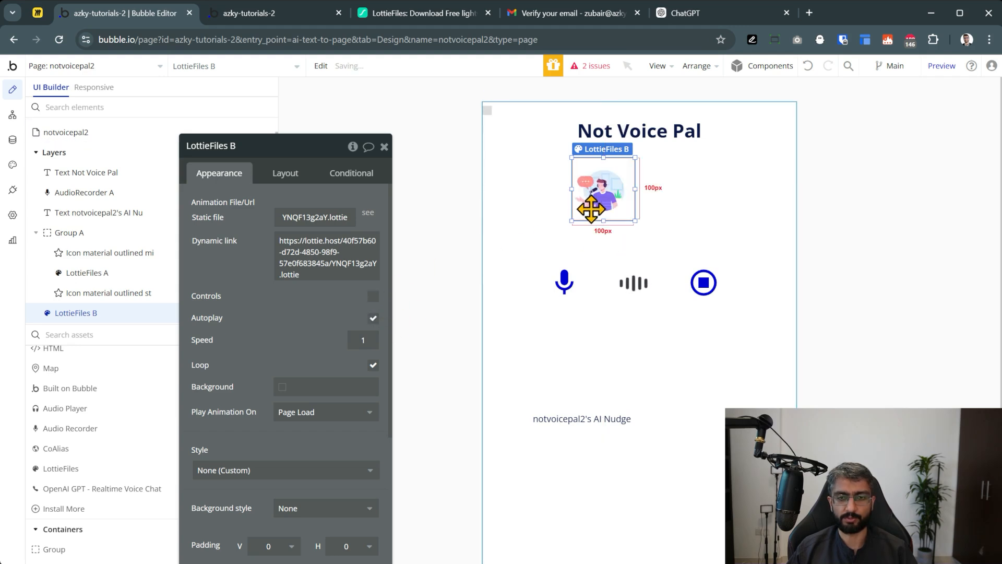
Make the podcast animation 150×150 and centre it horizontally on the page
click(285, 176)
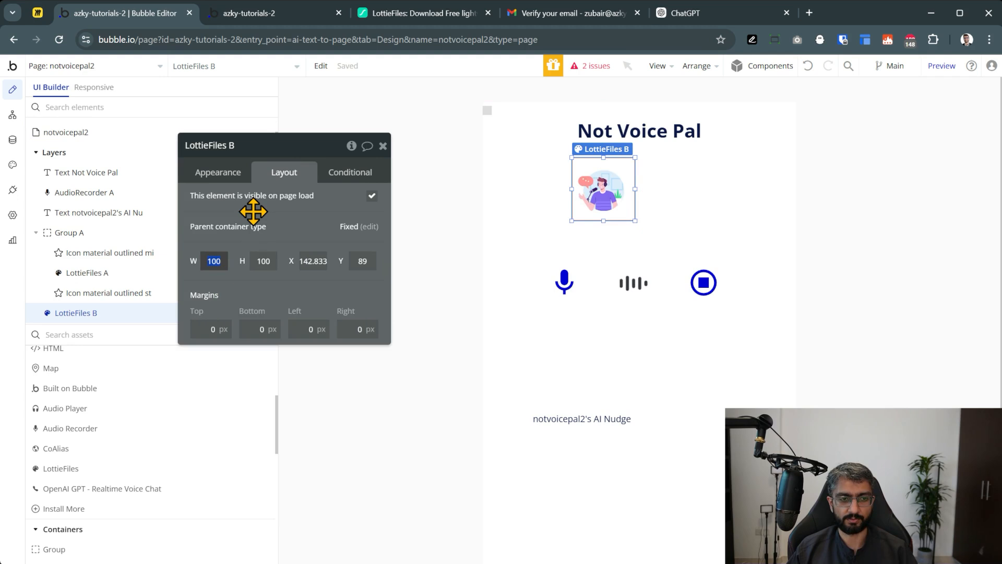
text(150)
key(Tab)
text(150)
key(Tab)
mouse_move(601, 211)
mouse_down()
mouse_move(625, 211)
mouse_move(620, 204)
mouse_up()
click(696, 66)
click(691, 124)
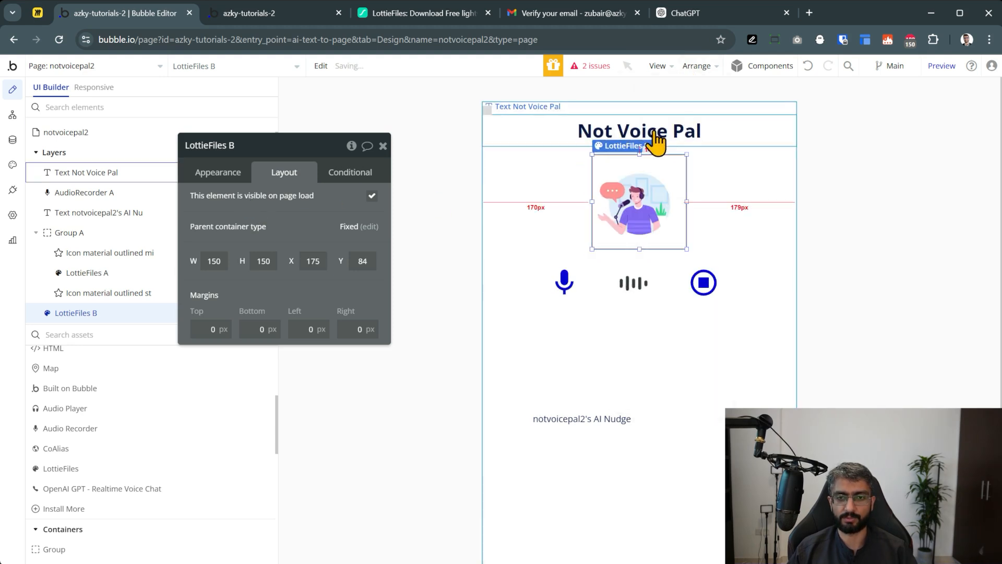
click(639, 300)
click(696, 65)
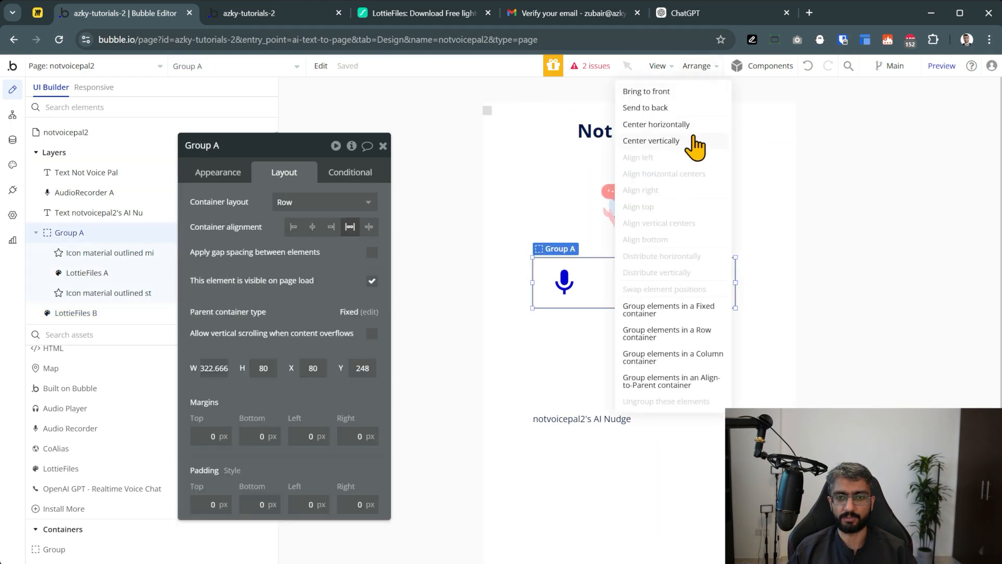
Center Group A and the AI Nudge text horizontally, then preview the app
click(696, 128)
click(851, 230)
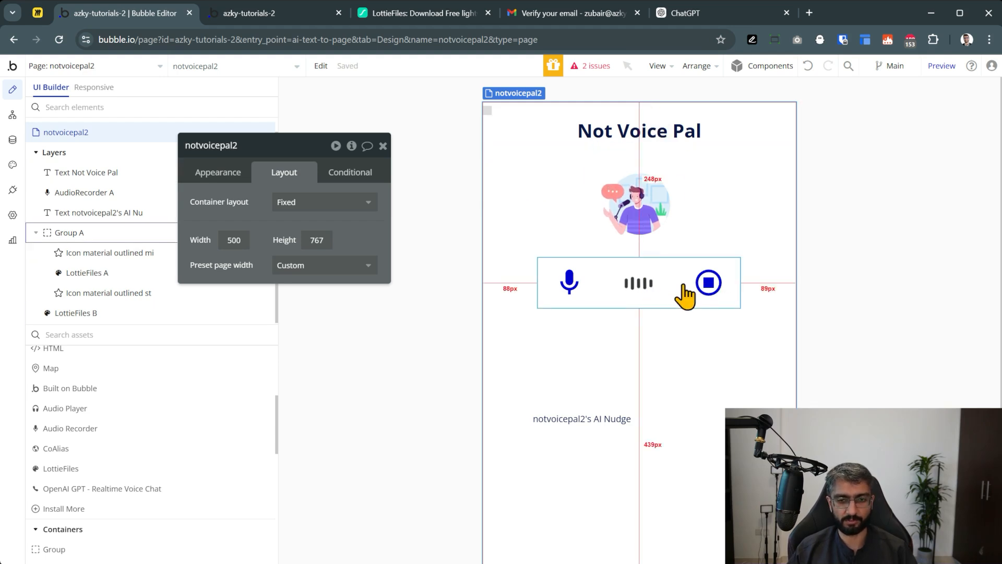
click(595, 346)
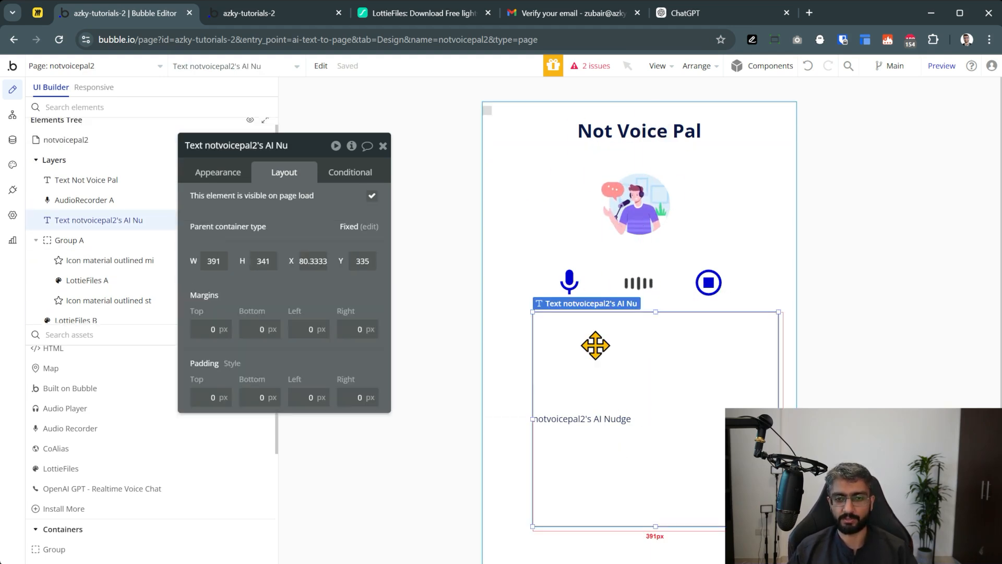
click(697, 67)
click(671, 125)
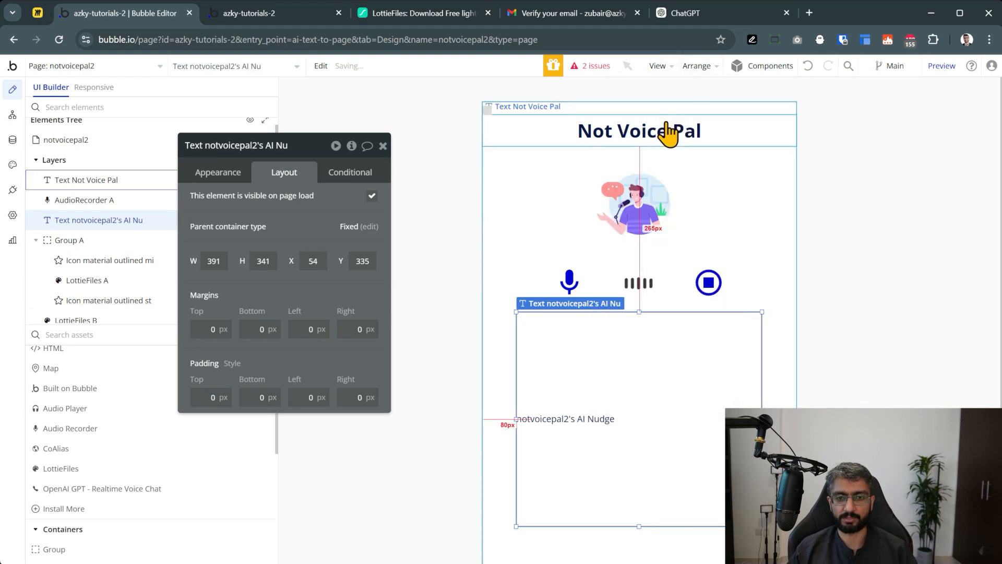
click(196, 178)
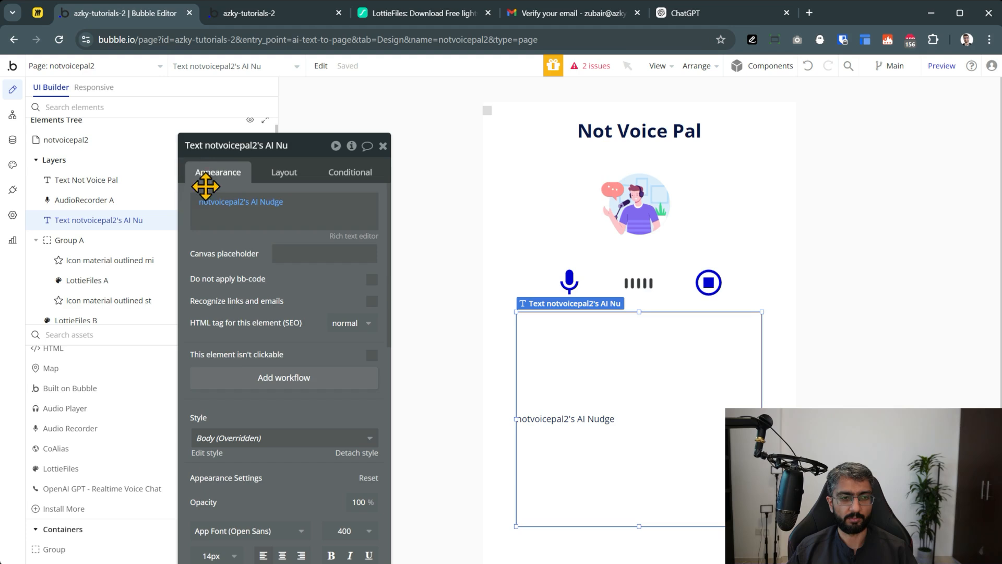
scroll(331, 474, down, 5)
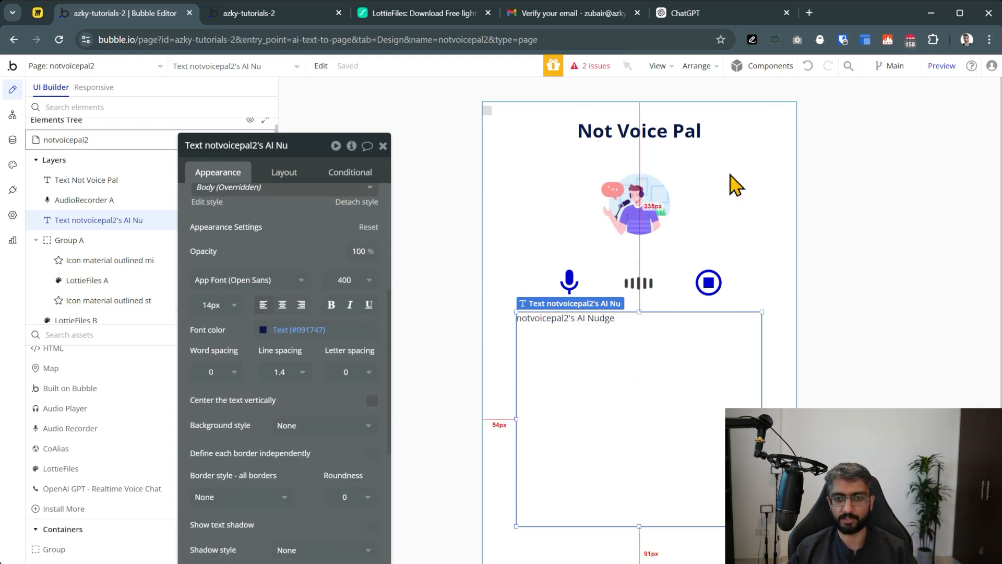
click(941, 67)
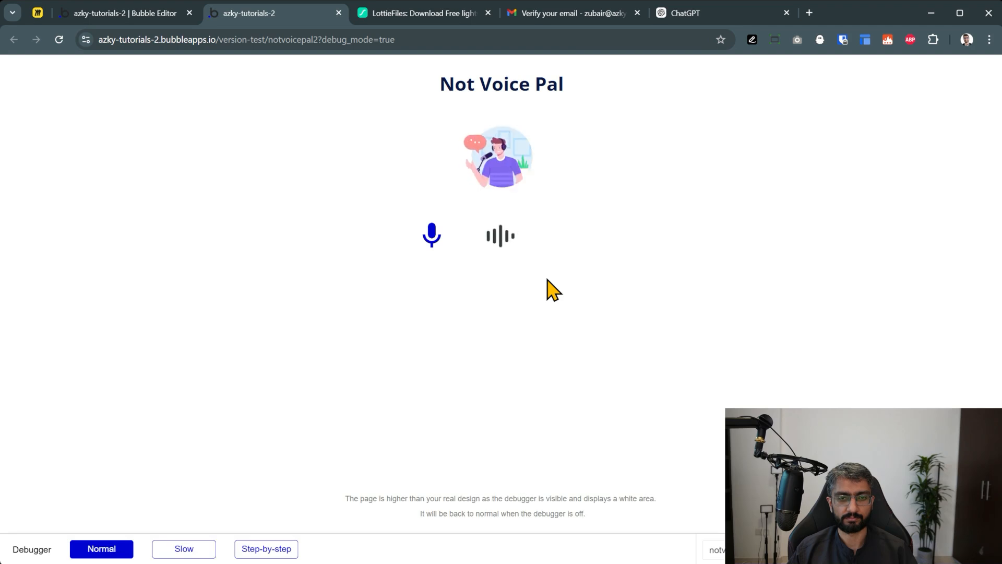
click(161, 12)
Uncheck 'visible on page load' for the waveform animation LottieFiles A
click(86, 273)
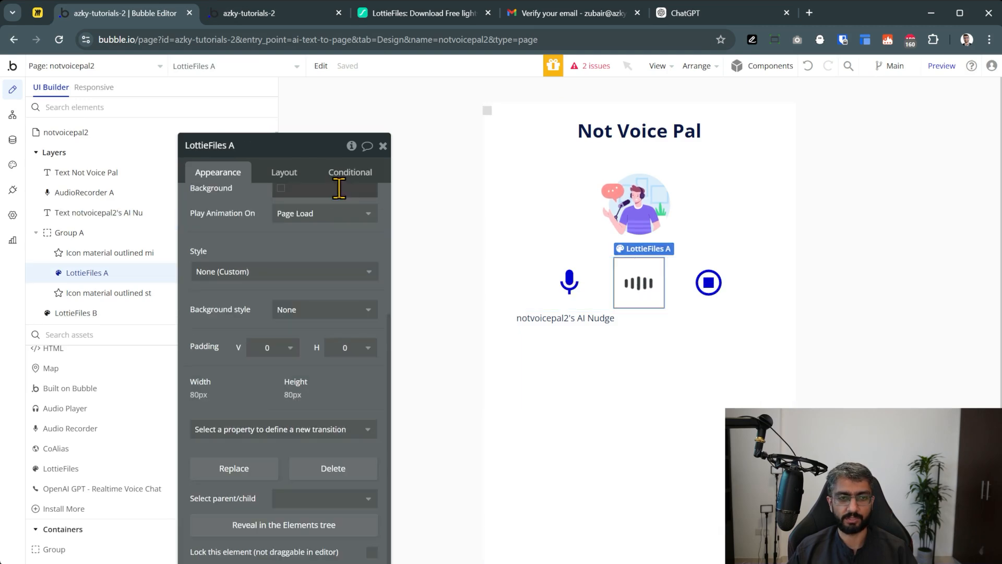
click(338, 175)
click(285, 171)
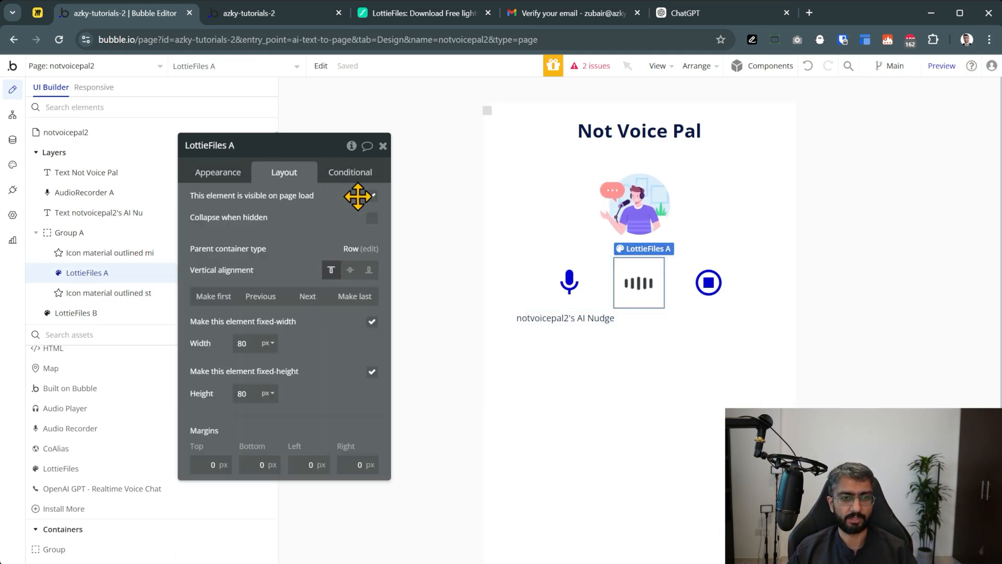
click(371, 196)
Copy the stop icon's recording condition onto LottieFiles A and check the preview
click(707, 283)
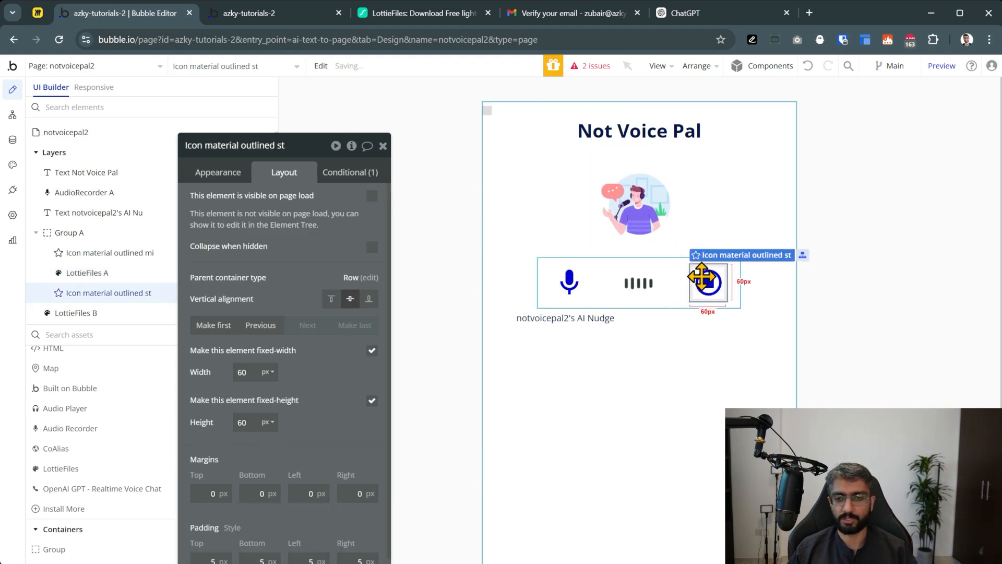
click(336, 176)
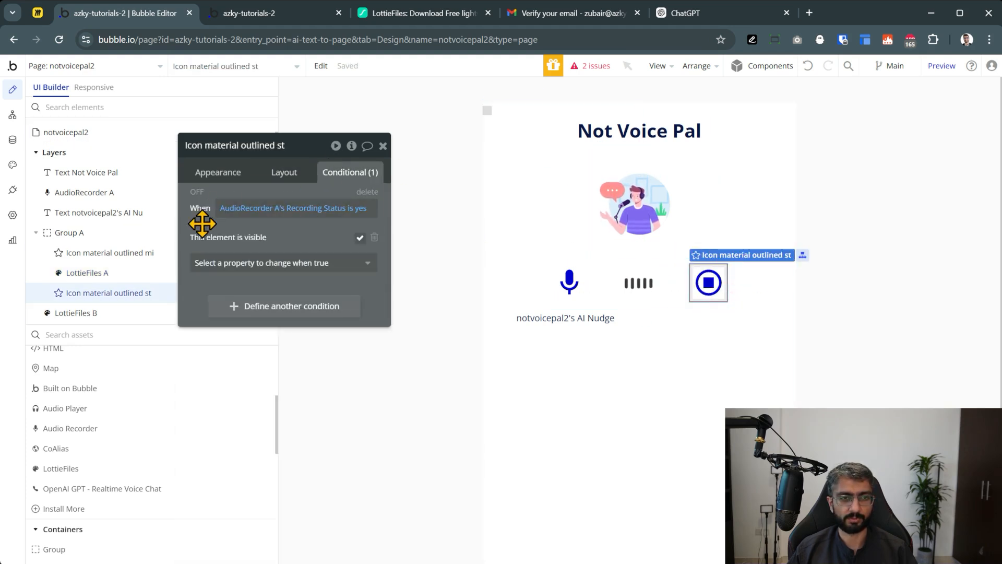
right_click(202, 222)
right_click(197, 222)
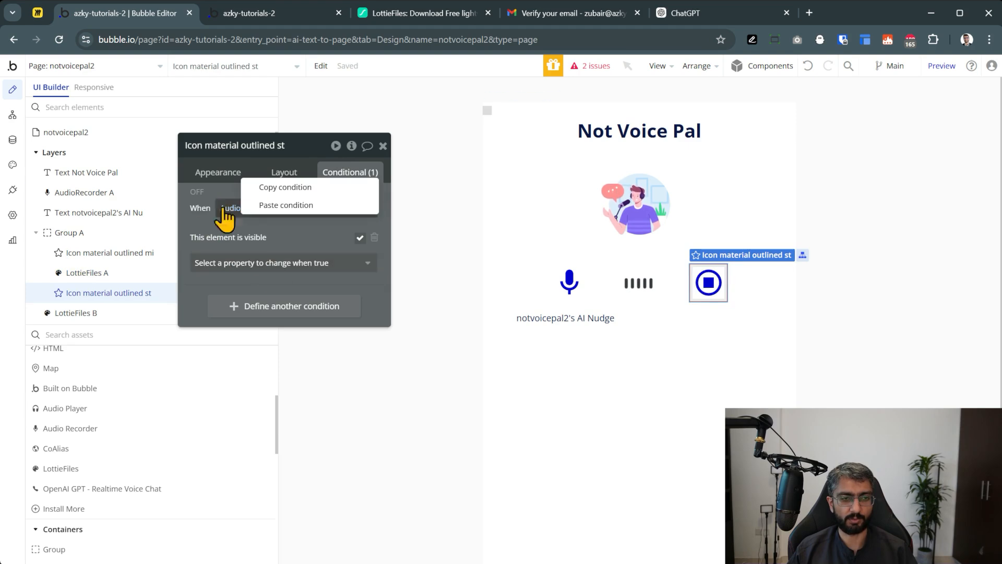
click(189, 227)
right_click(238, 222)
click(251, 193)
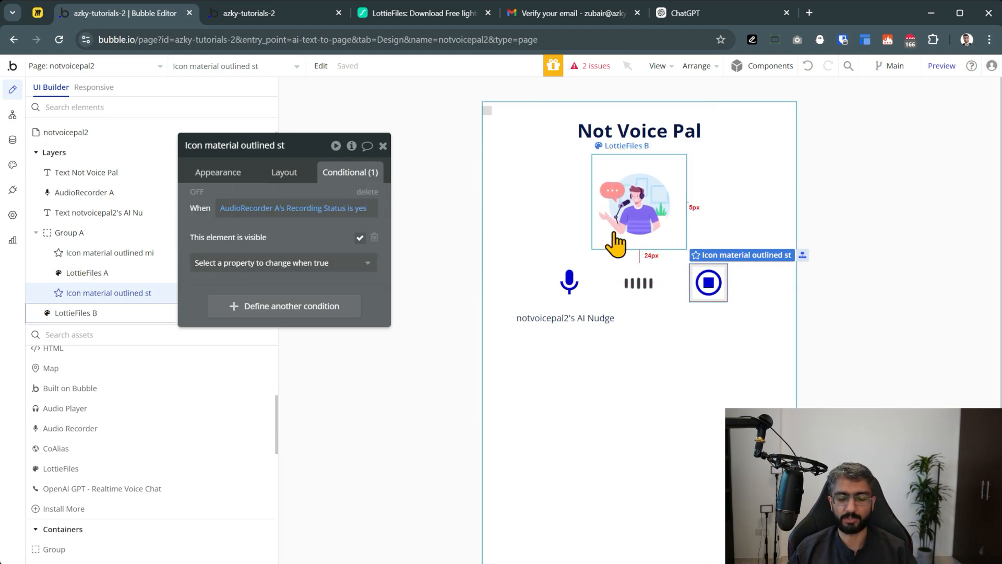
click(646, 275)
right_click(196, 201)
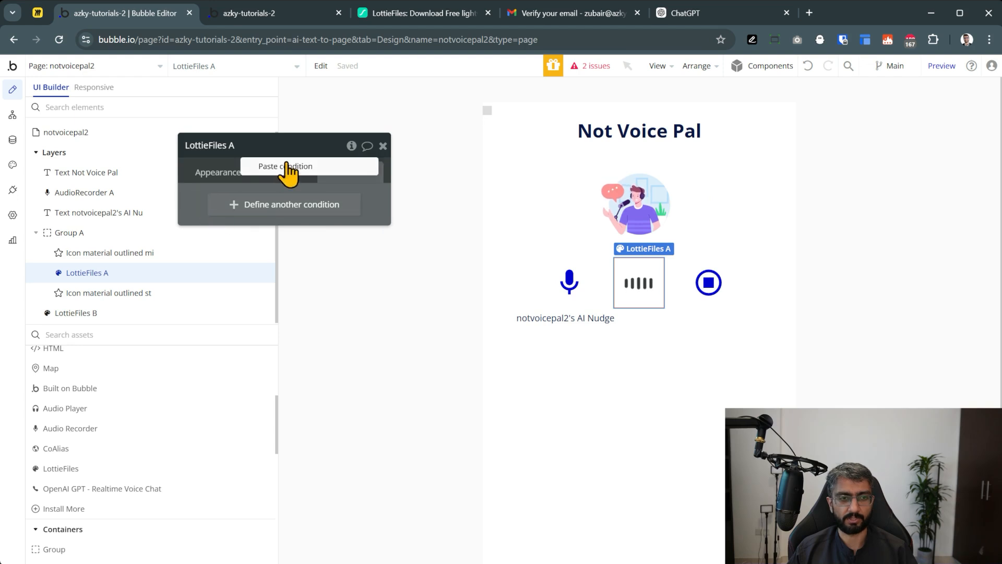
click(286, 166)
click(293, 23)
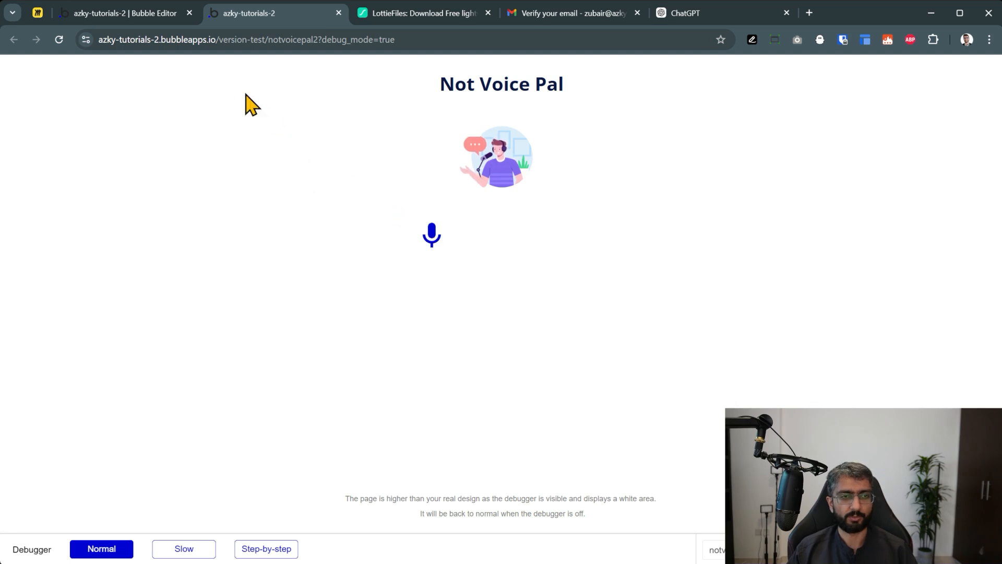
Try reordering the waveform relative to the mic icon within the row
click(167, 17)
click(569, 285)
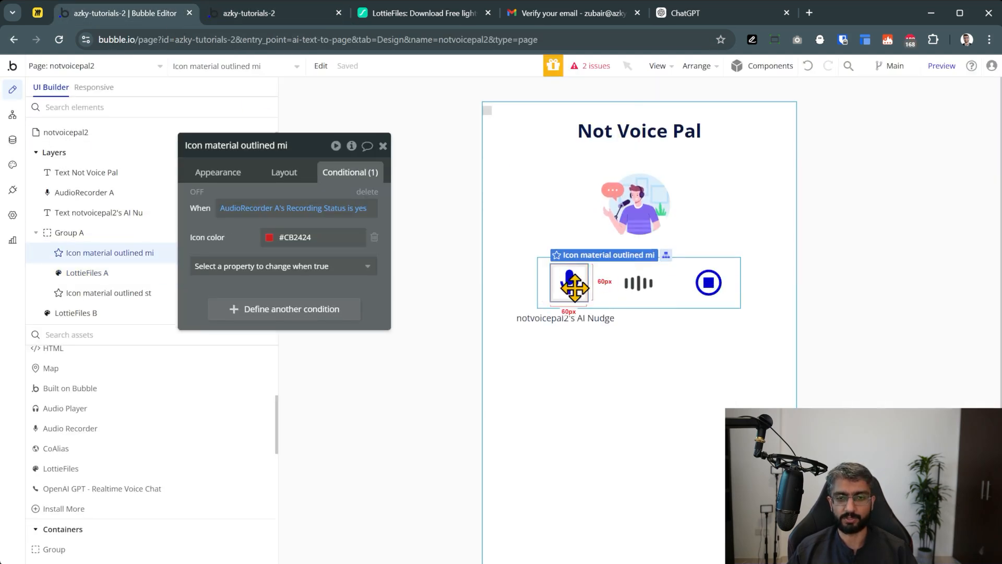
shift+click(638, 293)
right_click(639, 293)
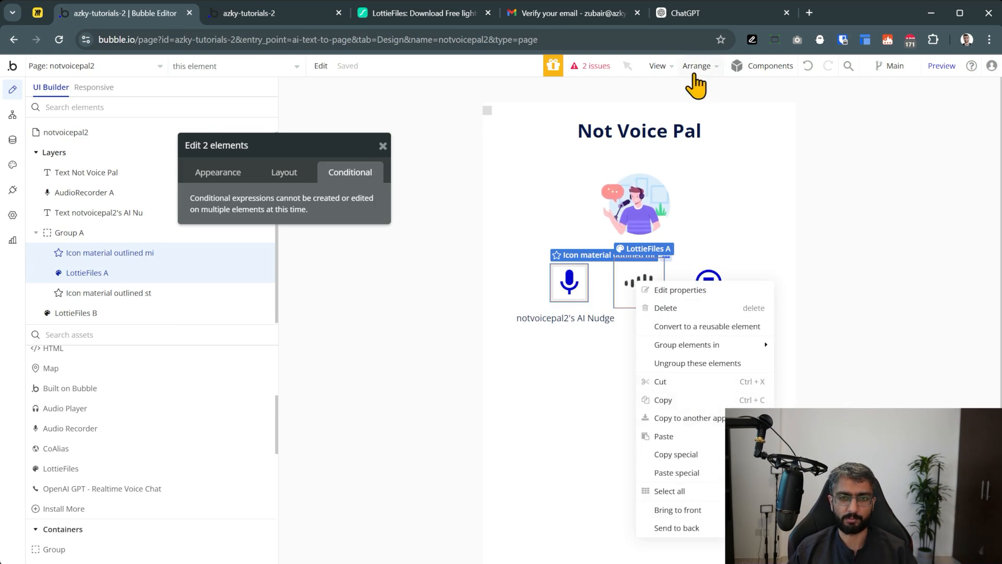
click(323, 65)
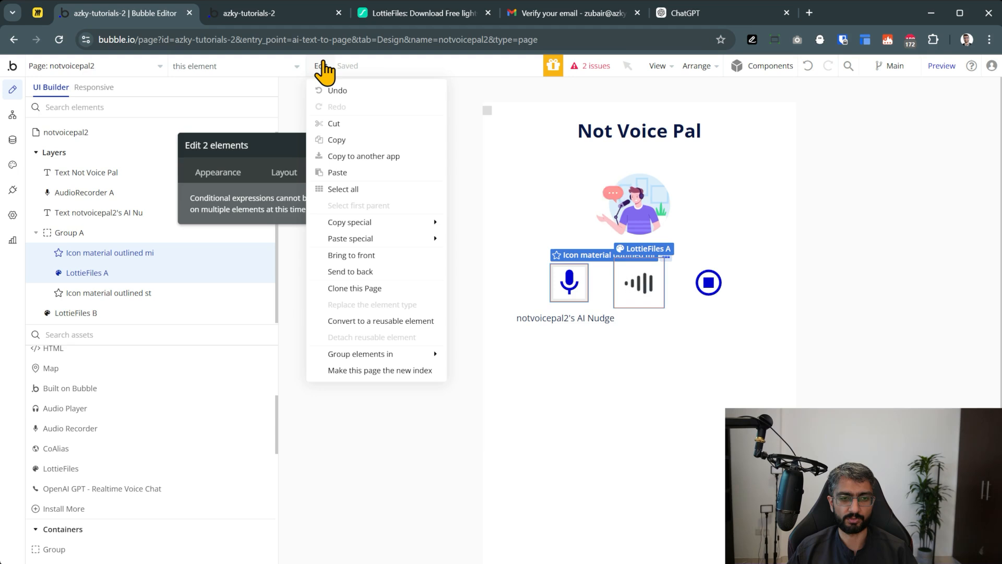
click(569, 282)
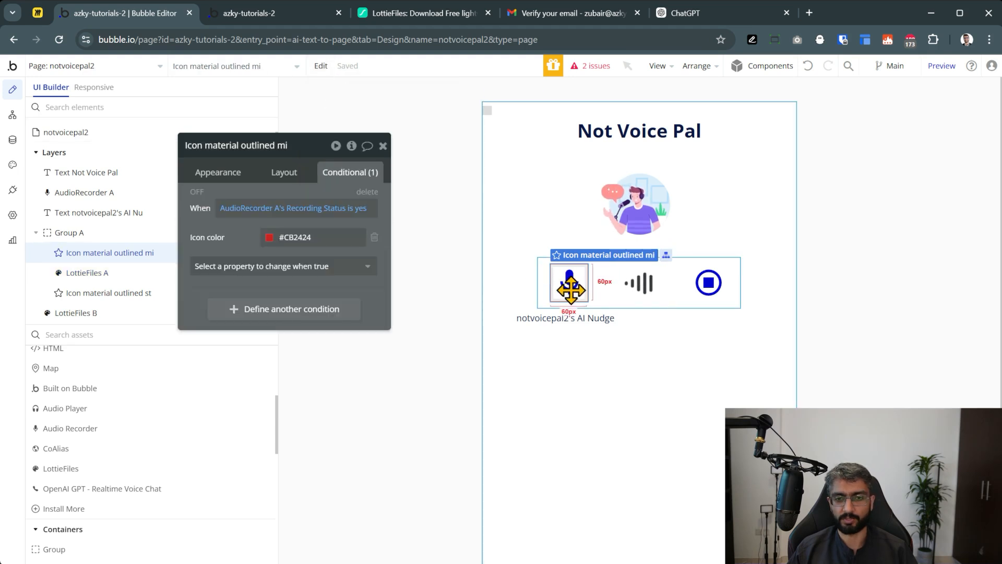
click(628, 284)
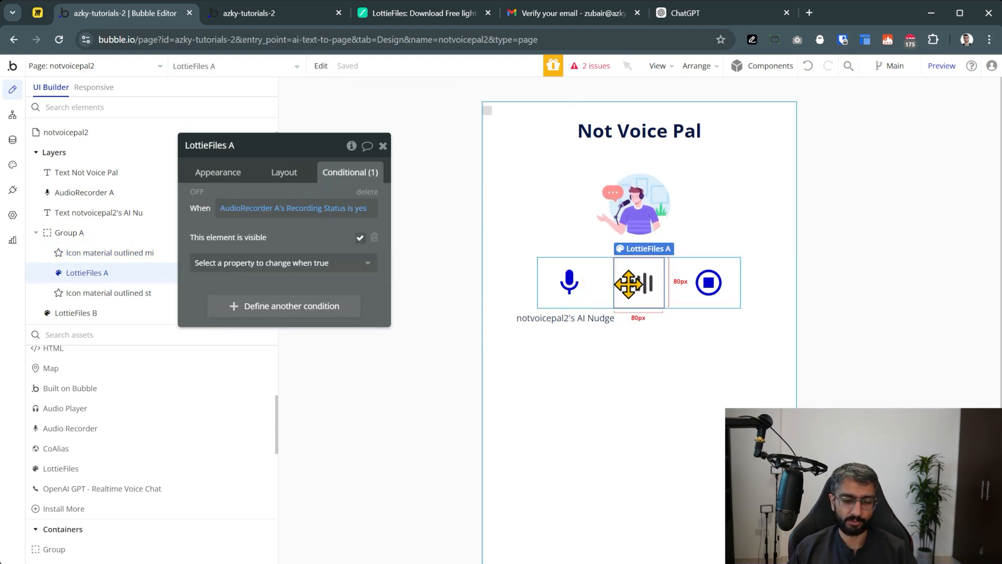
drag(628, 285, 630, 288)
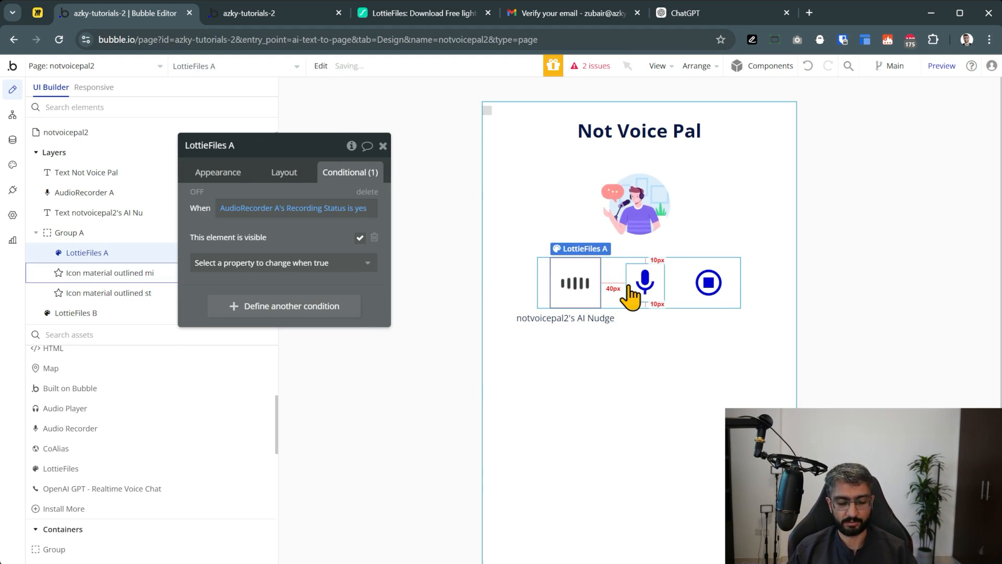
key(Right)
key(Left)
Inspect the mic icon's appearance and Group A's layout, then select LottieFiles A
click(631, 296)
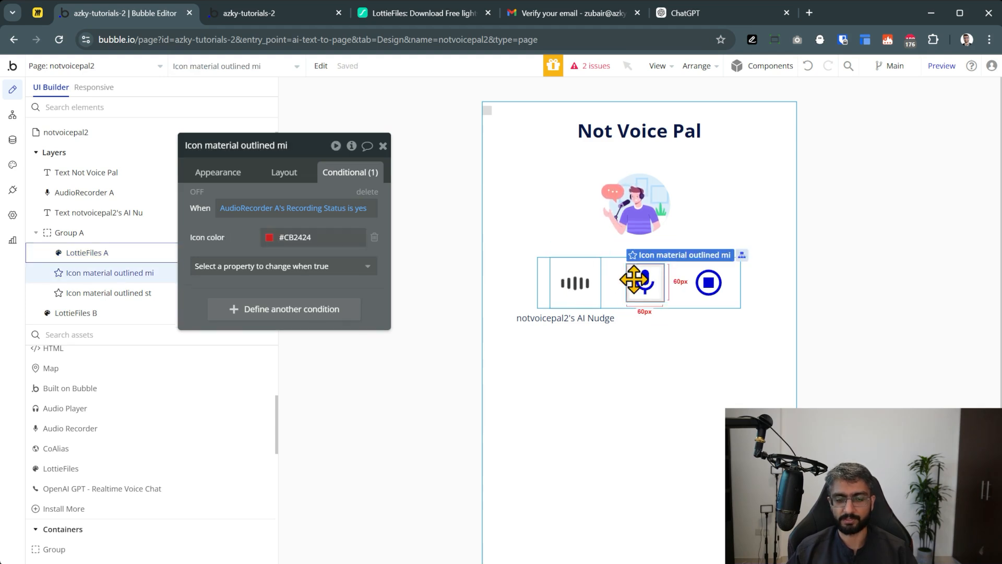
click(576, 288)
click(622, 281)
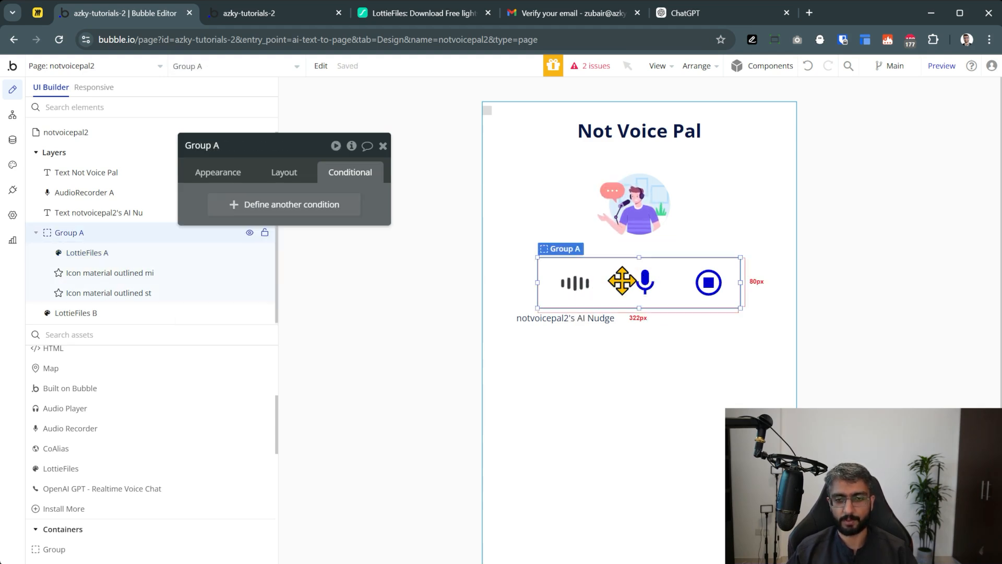
click(642, 285)
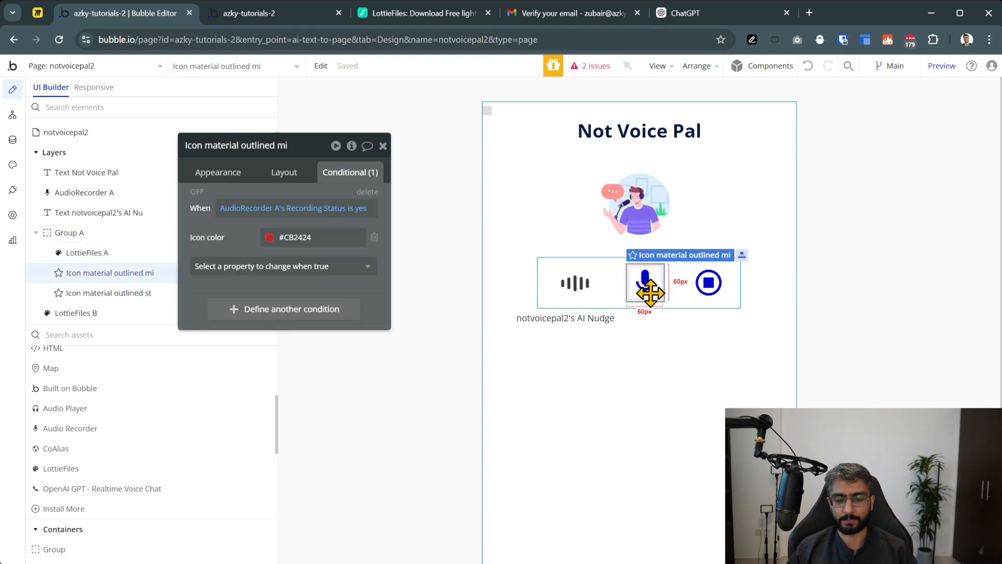
click(672, 293)
click(648, 285)
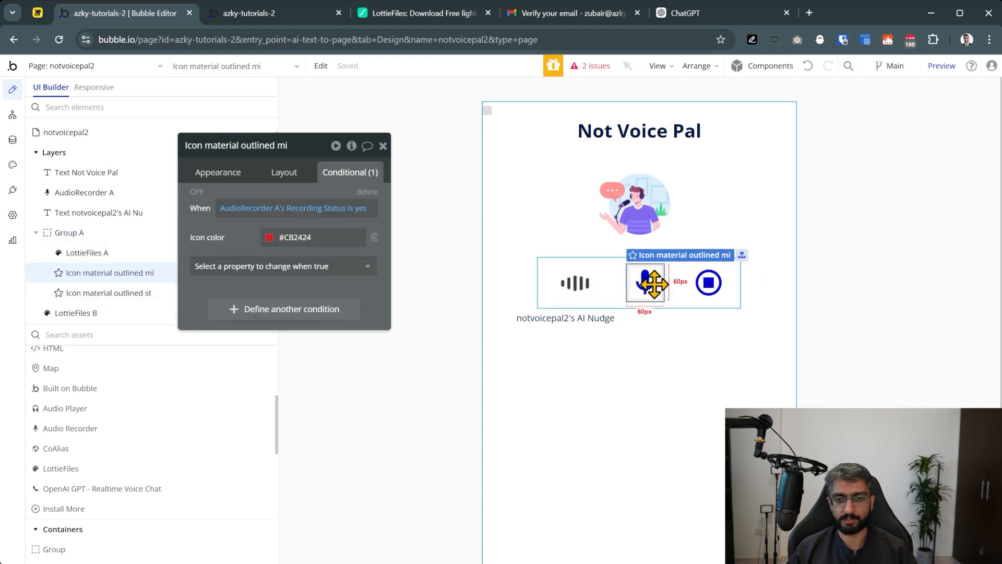
click(243, 178)
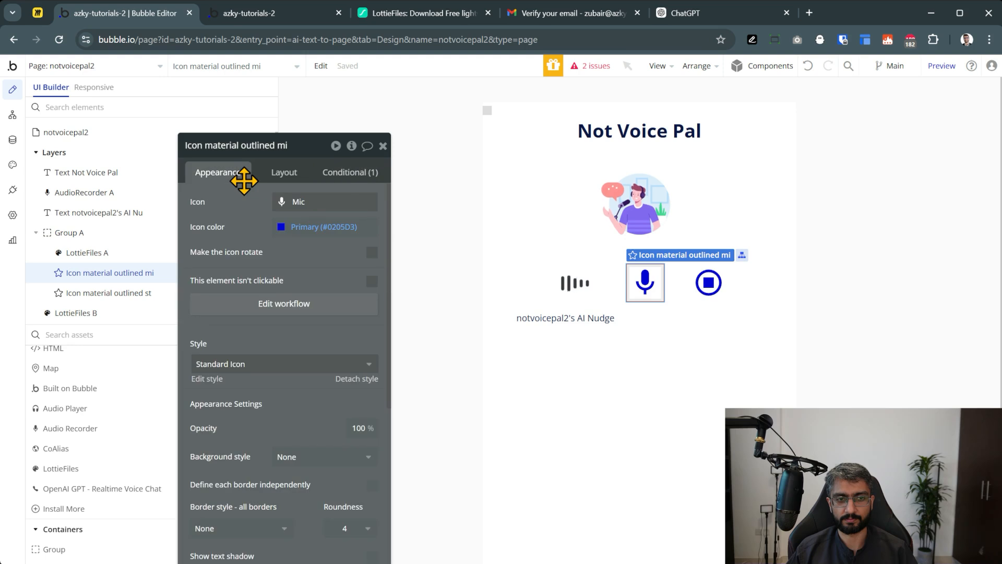
click(603, 289)
click(284, 172)
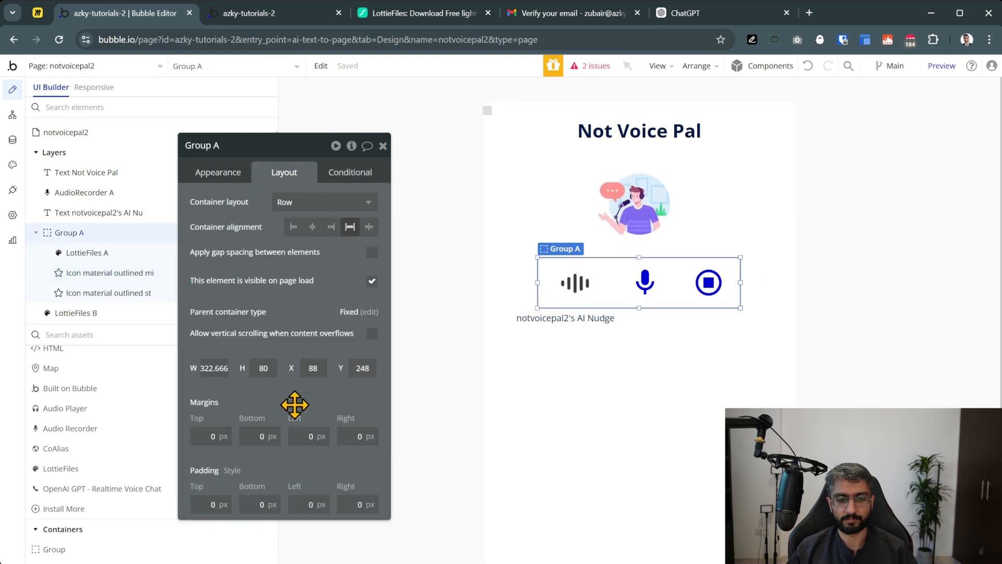
click(577, 295)
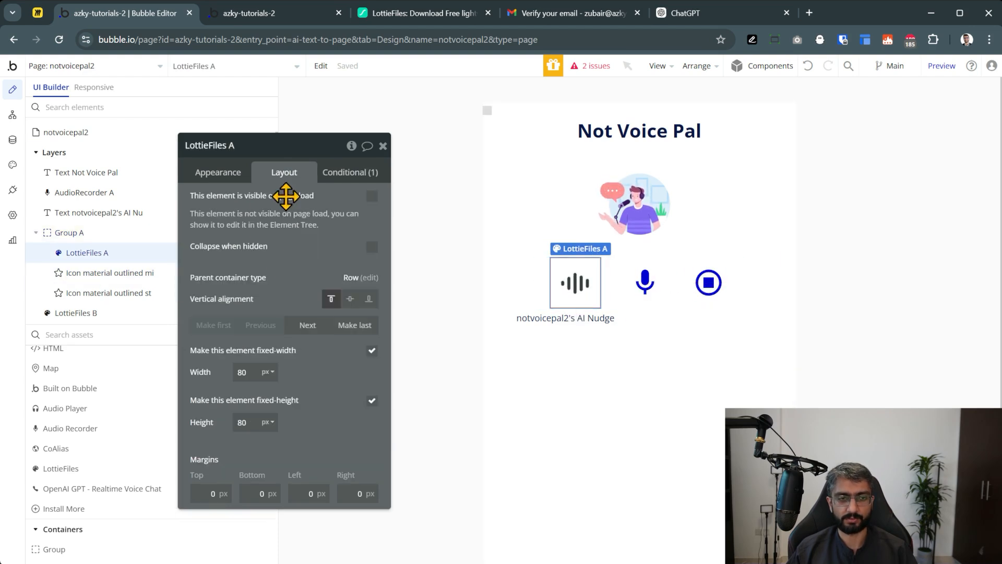
Make the waveform 60×60 px and centre it vertically in the row
double_click(243, 371)
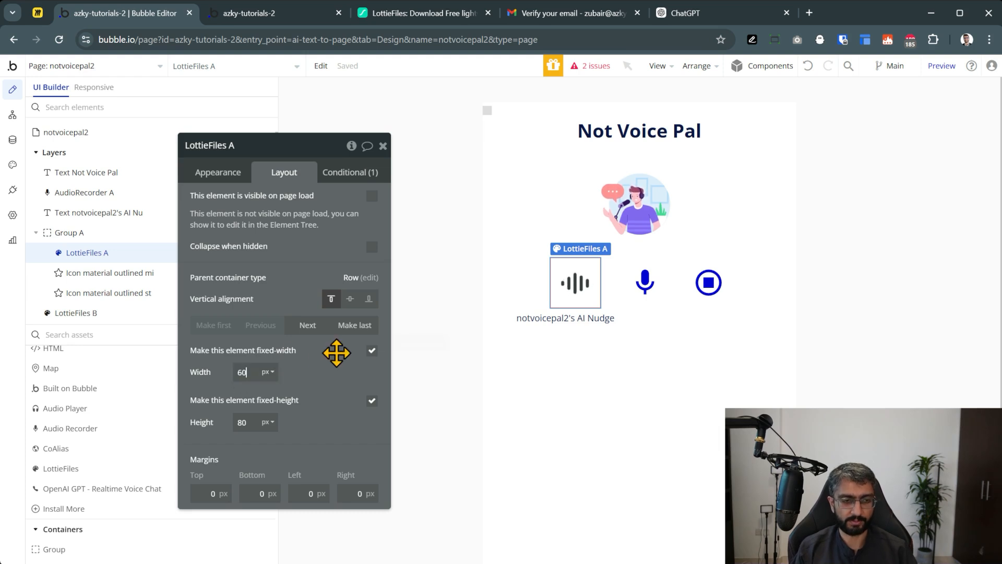
text(60)
key(Tab)
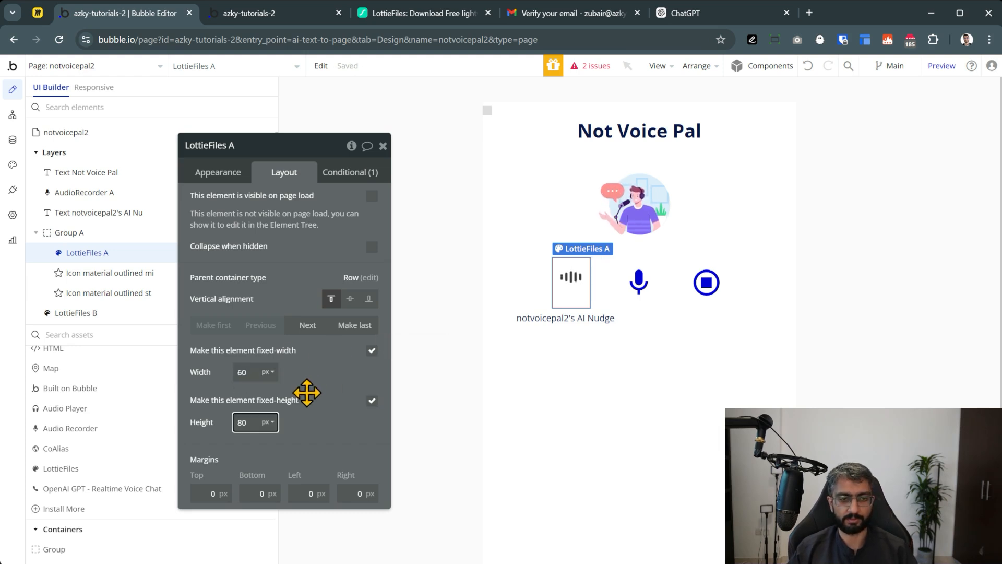
double_click(241, 423)
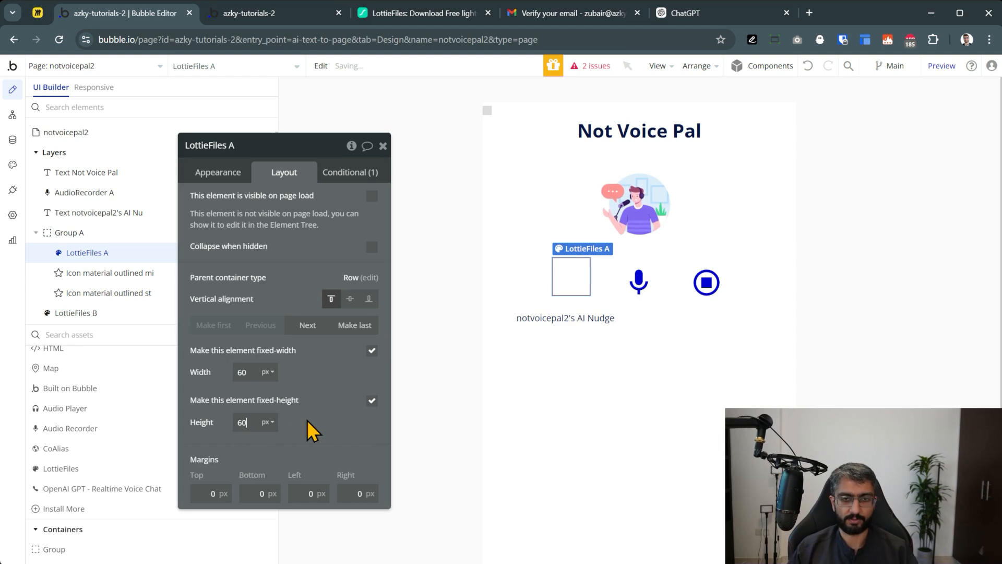
click(349, 298)
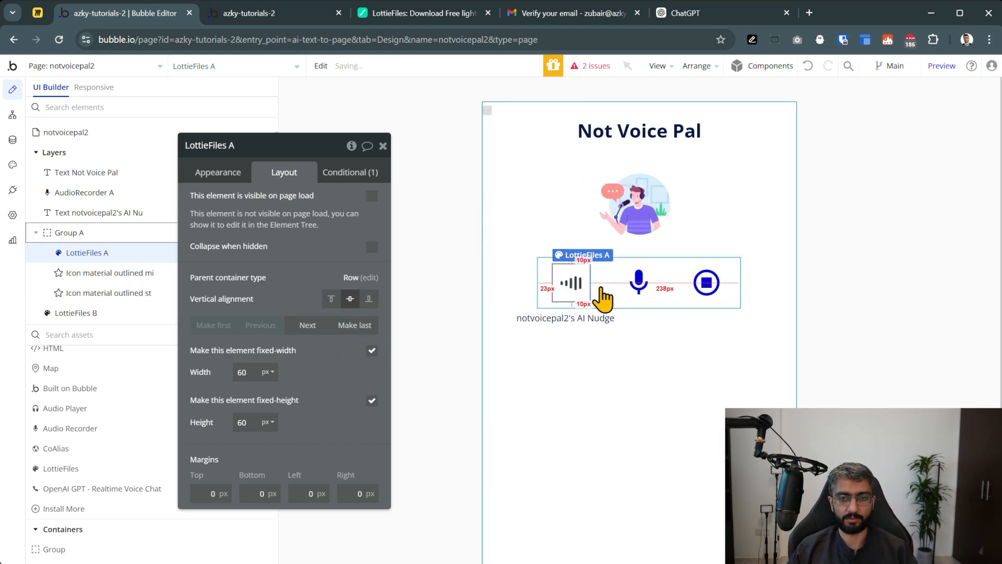
Centre Group A horizontally on the page and reload the running app
click(612, 303)
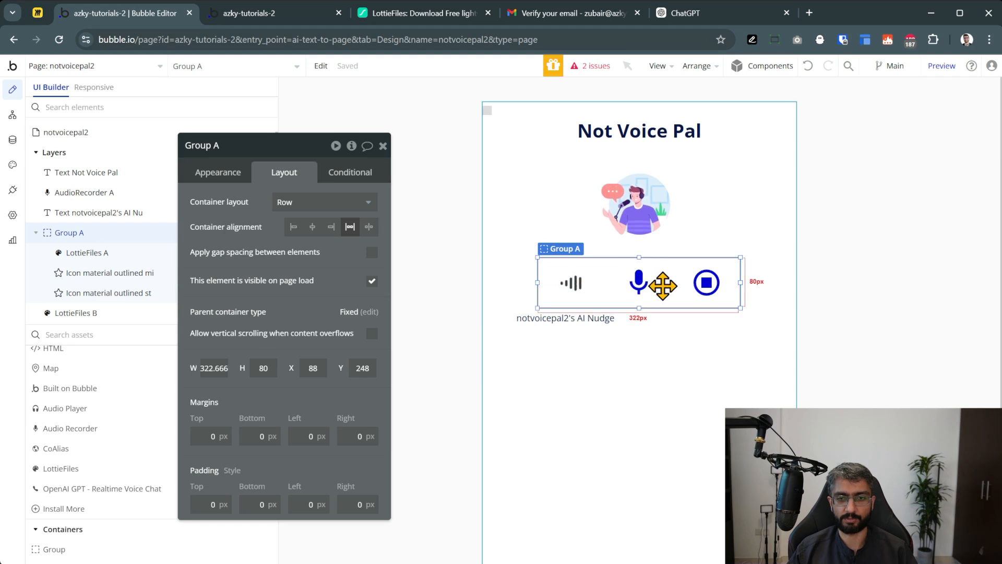
click(691, 73)
click(690, 125)
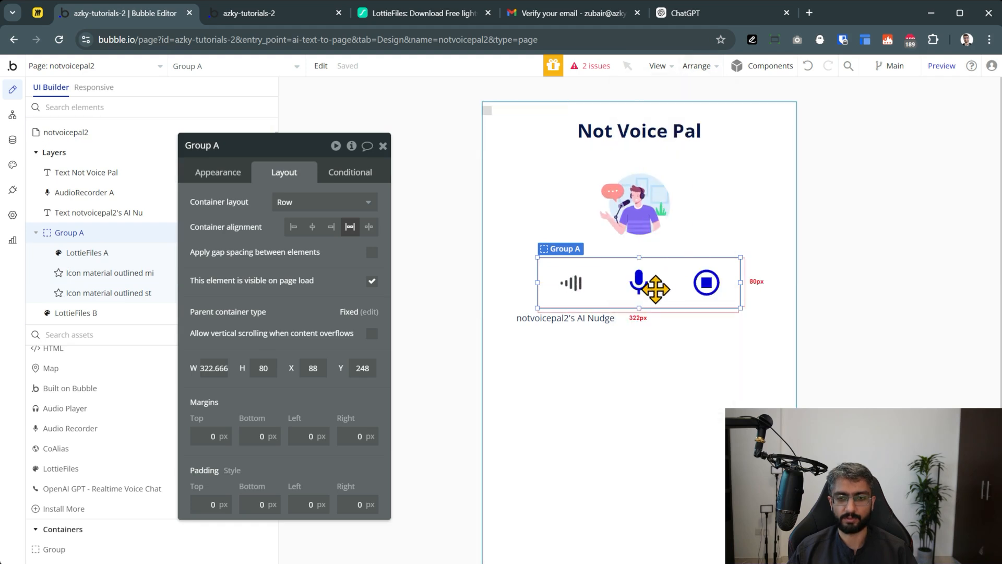
click(268, 15)
key(F5)
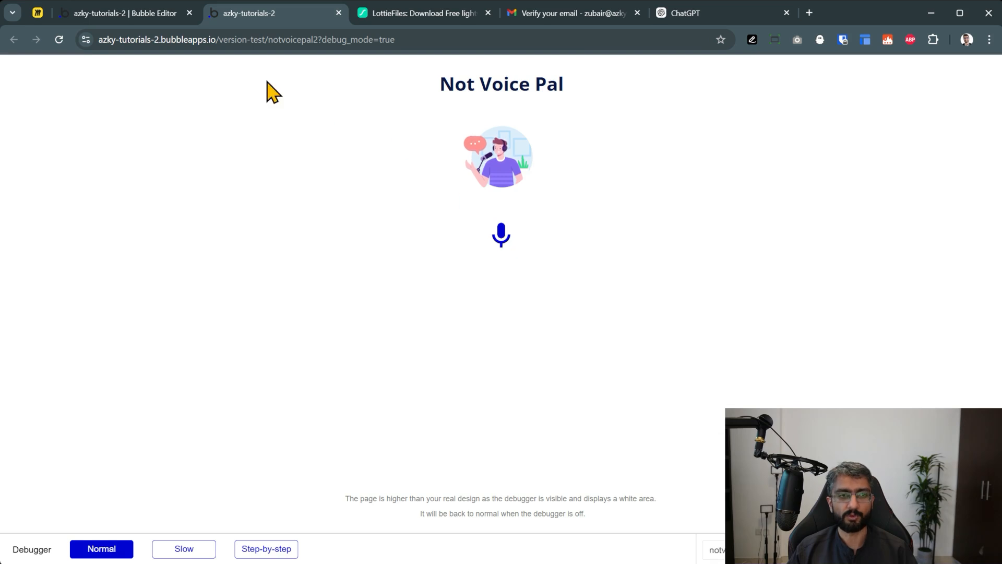
Record and stop a test clip in the live app, then reselect the mic icon in the editor
click(503, 239)
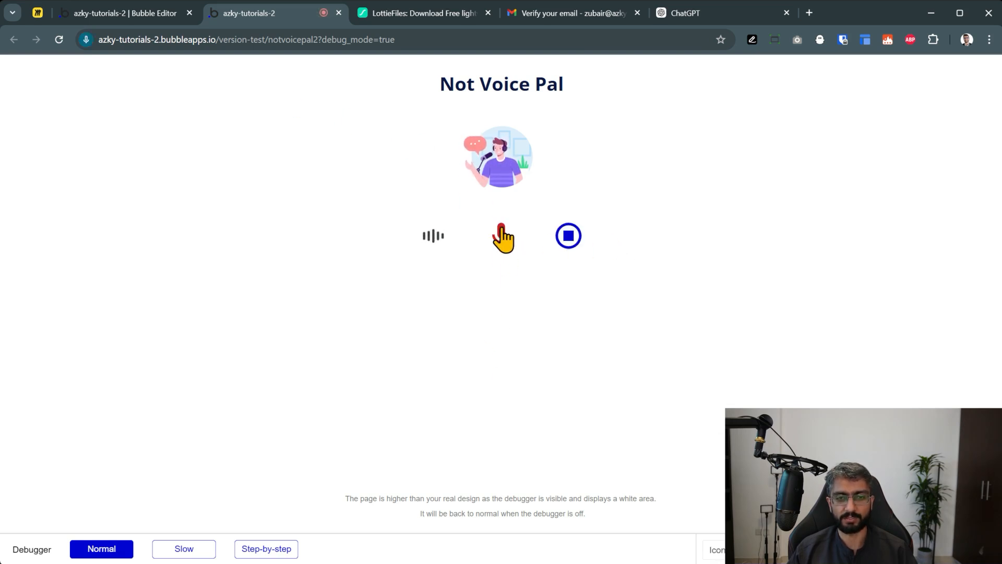
click(570, 236)
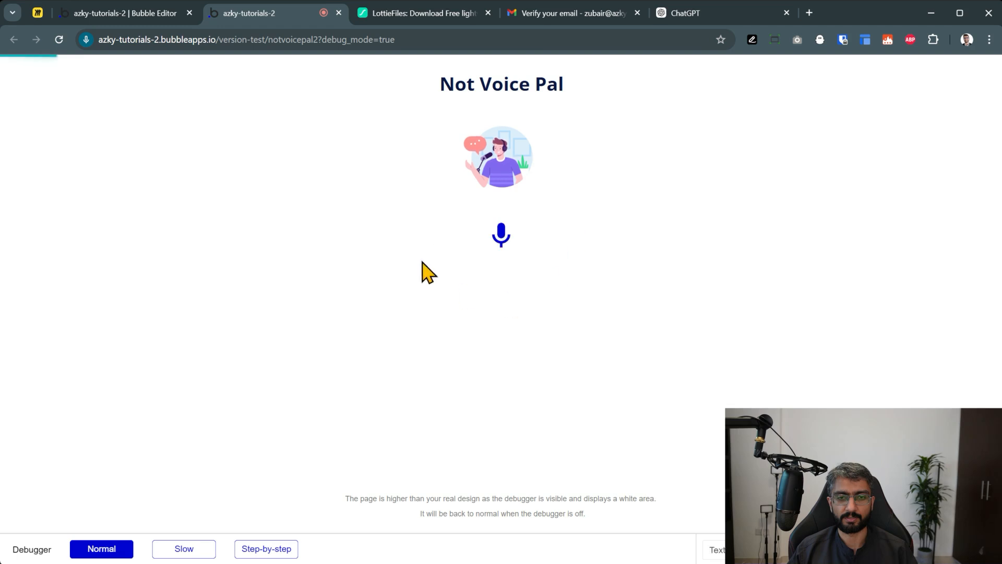
click(125, 16)
click(639, 283)
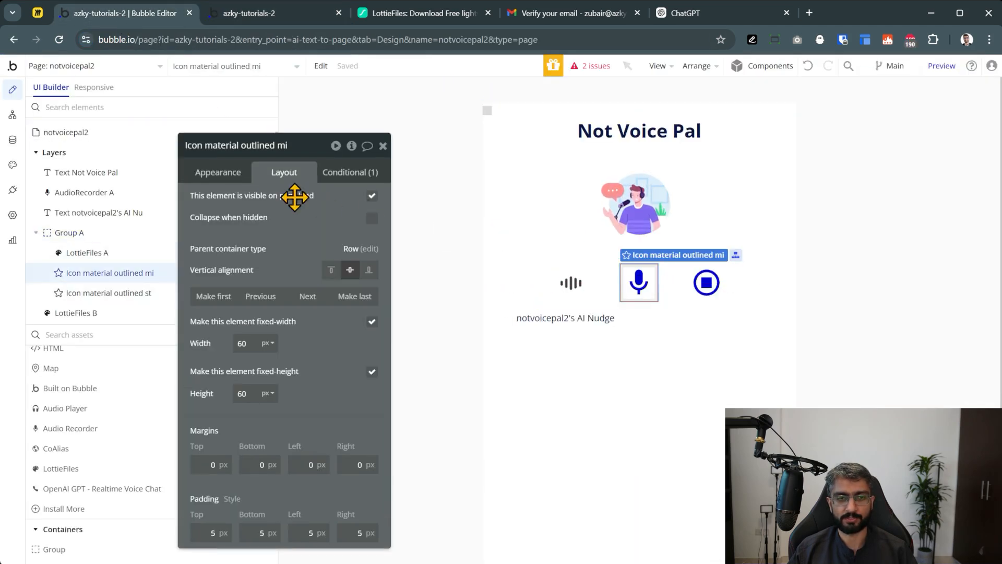
Check the mic icon's recording condition colour #CB2424 and preview it on the canvas
click(366, 178)
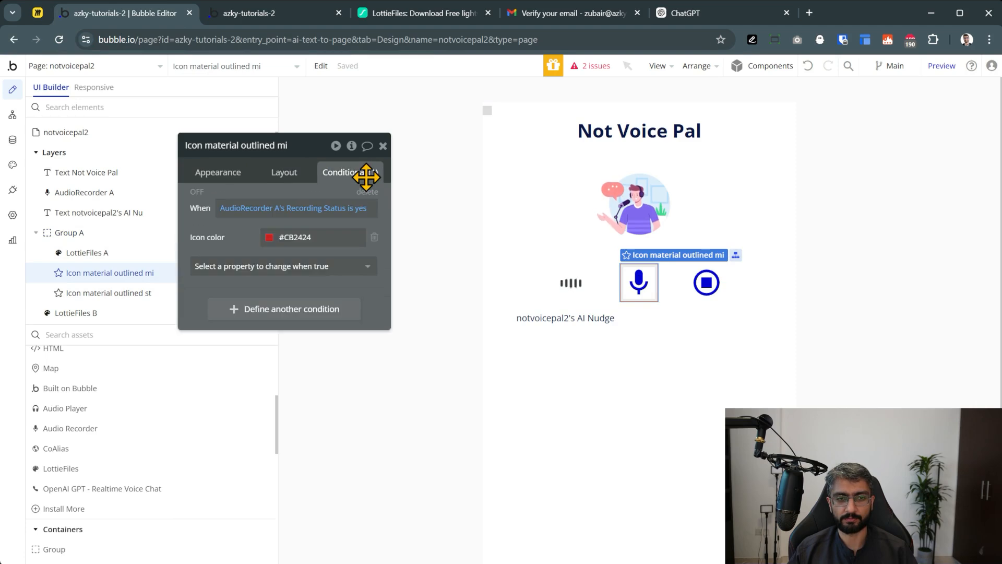
click(269, 238)
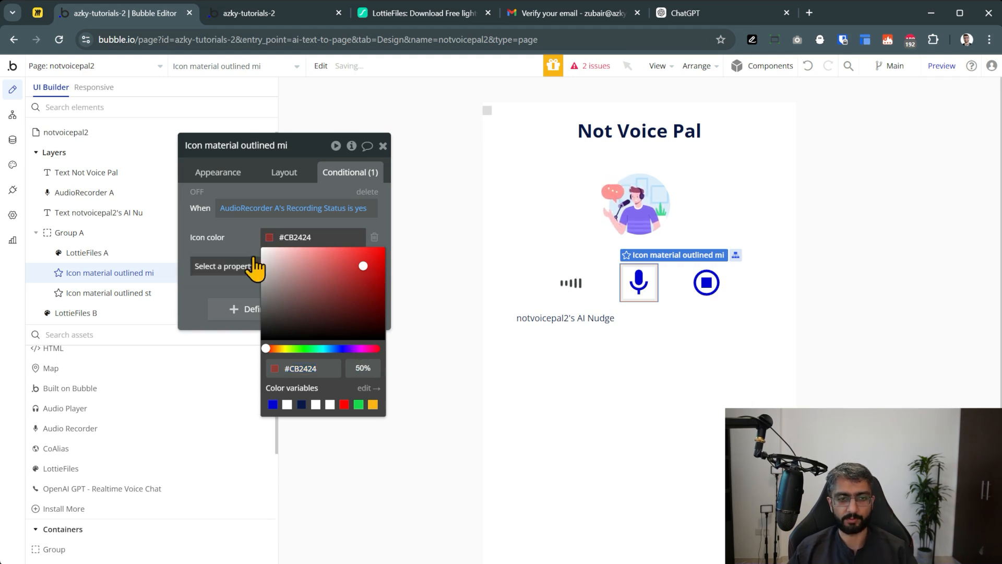
click(200, 192)
click(200, 193)
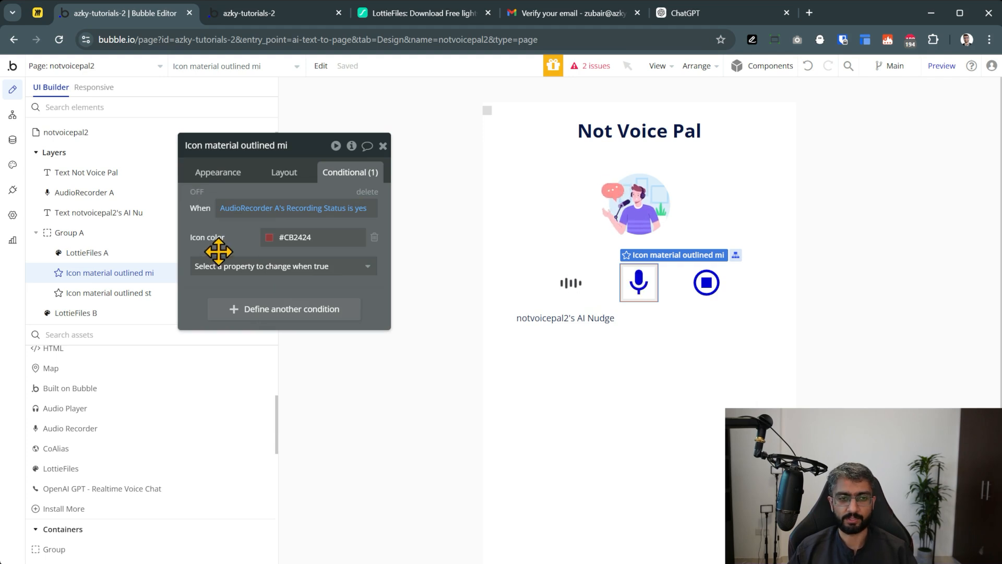
Preview the app, then open the 2 outstanding issues and go to LottieFiles A
click(937, 69)
click(172, 14)
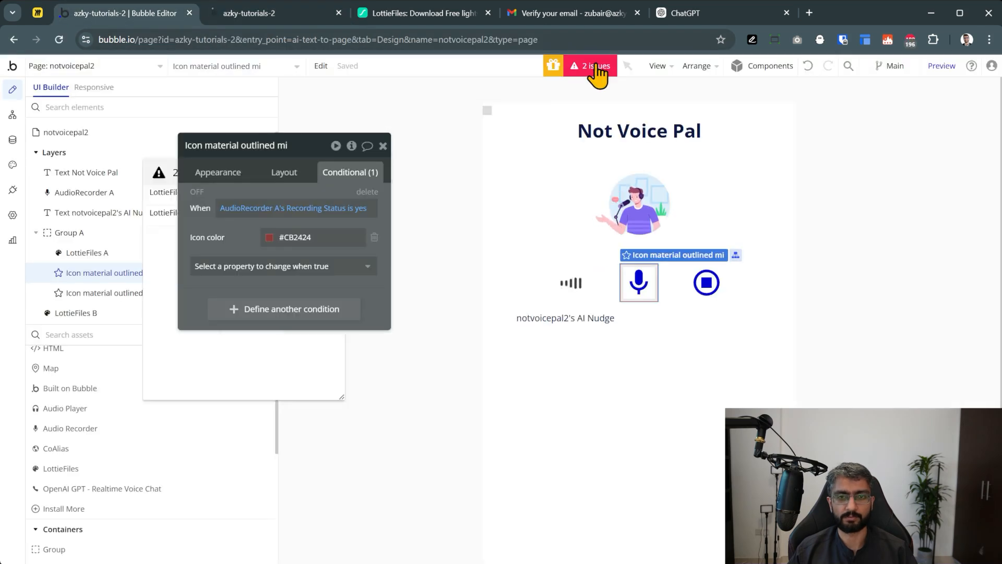
click(597, 70)
click(148, 217)
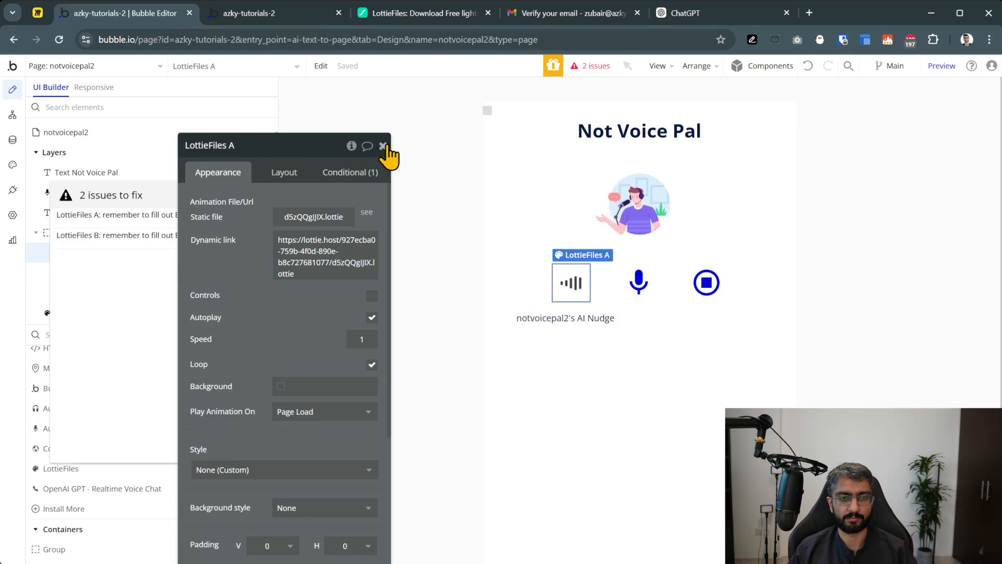
Give LottieFiles A and LottieFiles B a background colour
click(283, 386)
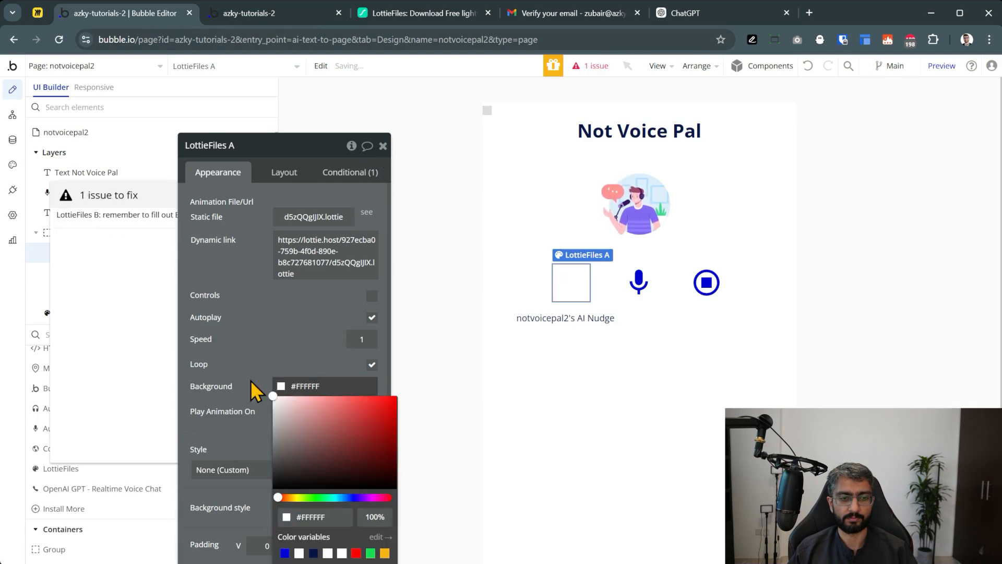
click(133, 217)
click(283, 387)
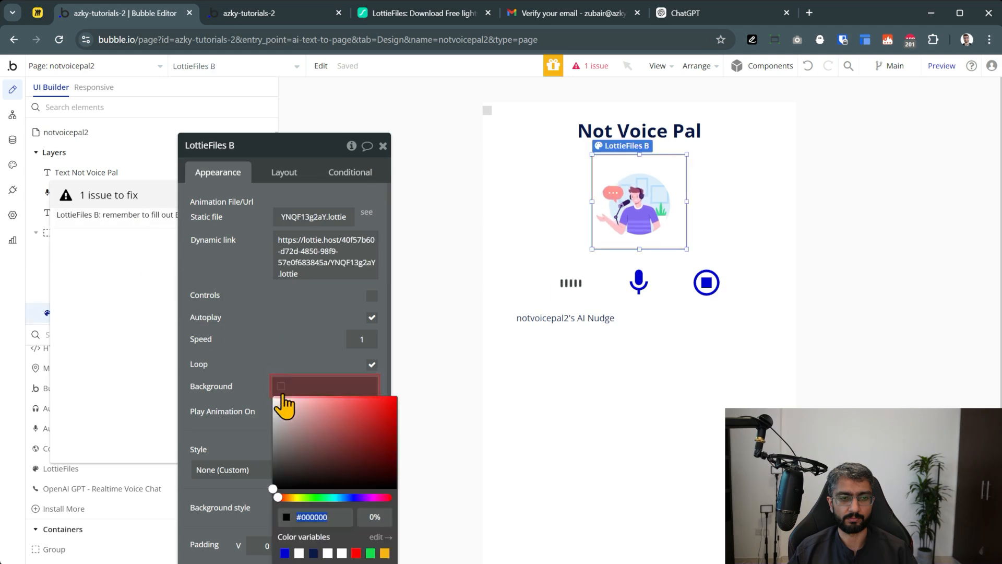
click(251, 327)
click(383, 145)
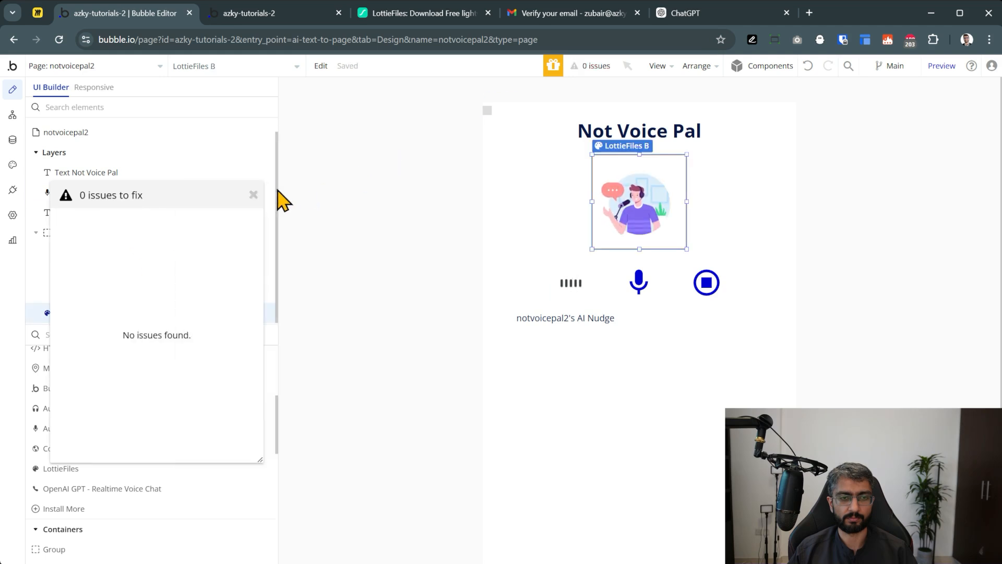
Close the empty issues list and refresh the live app page
click(253, 195)
click(291, 14)
click(423, 66)
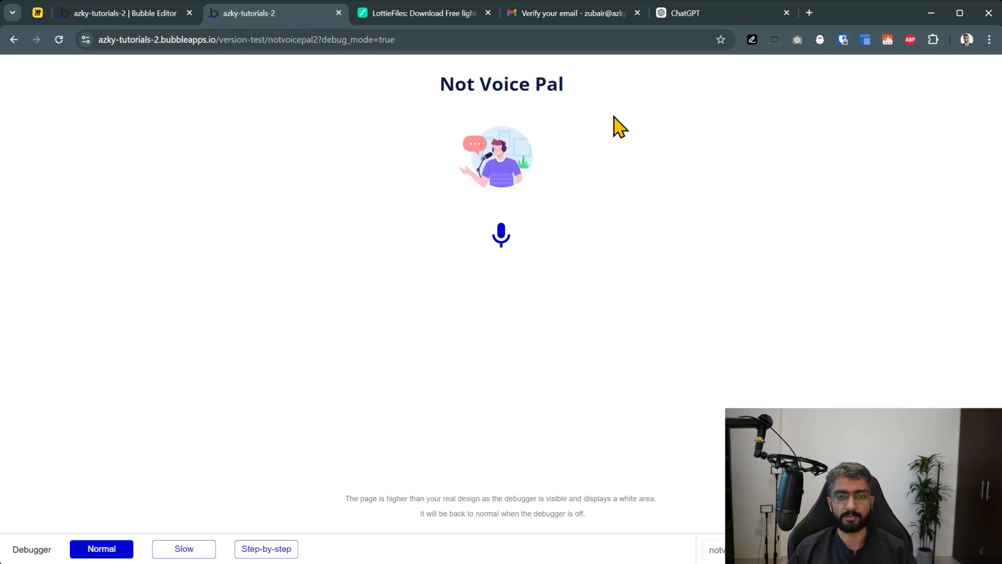
Record a short test clip with the mic, then stop it to save the recording
click(502, 241)
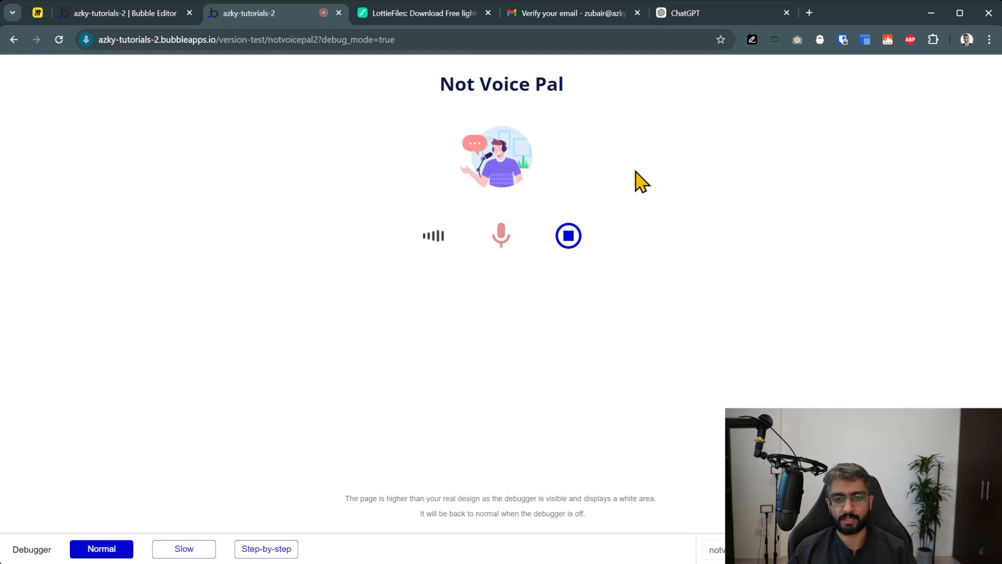
click(569, 237)
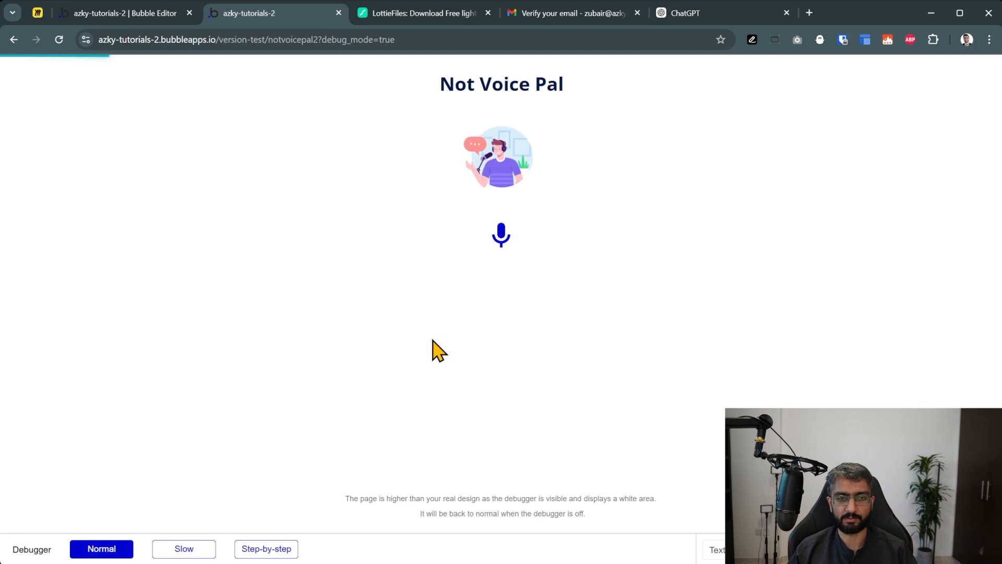